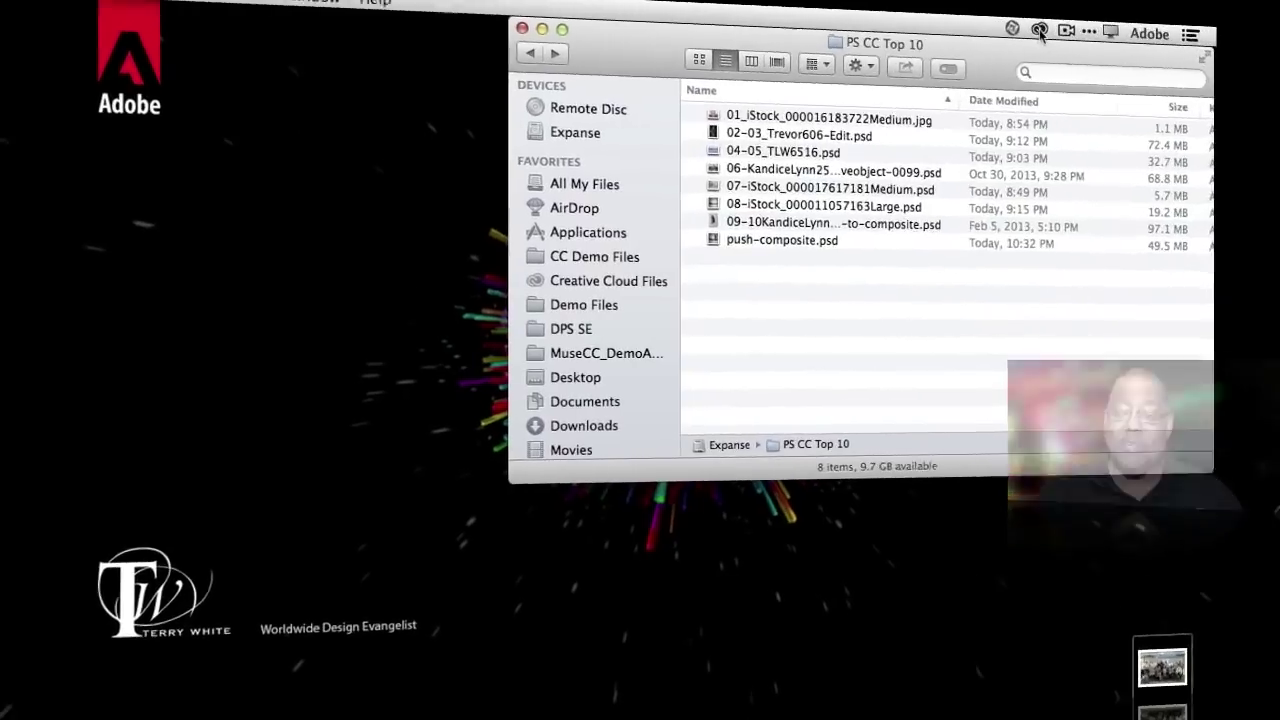
Step: Scroll through the list of apps in the Creative Cloud panel
click(1040, 31)
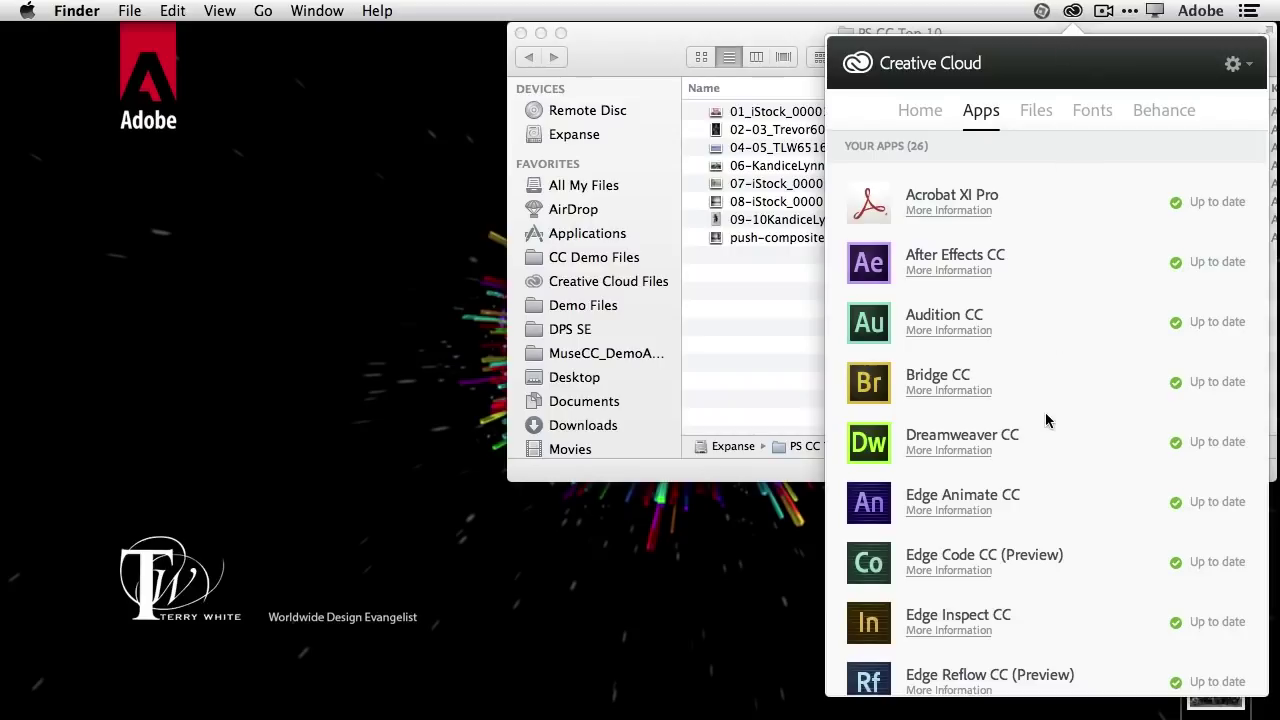
scroll(1046, 414, down, 5)
scroll(1046, 432, down, 10)
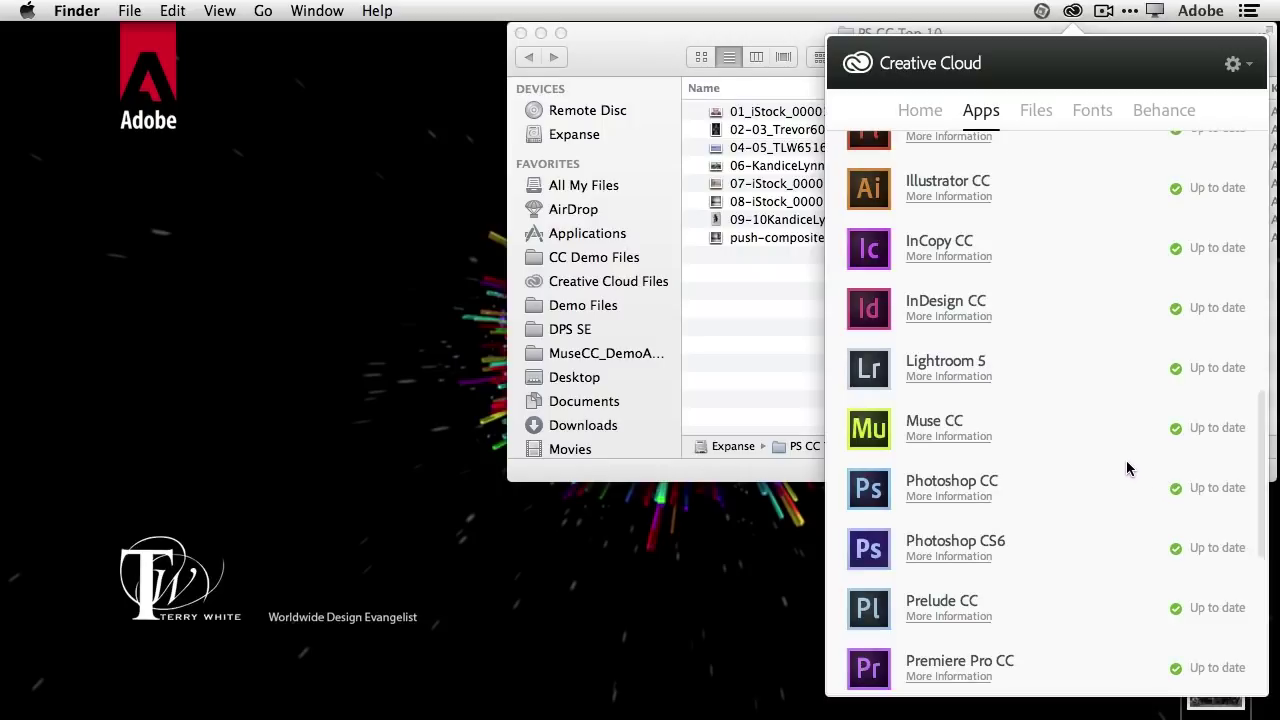
scroll(1127, 468, up, 6)
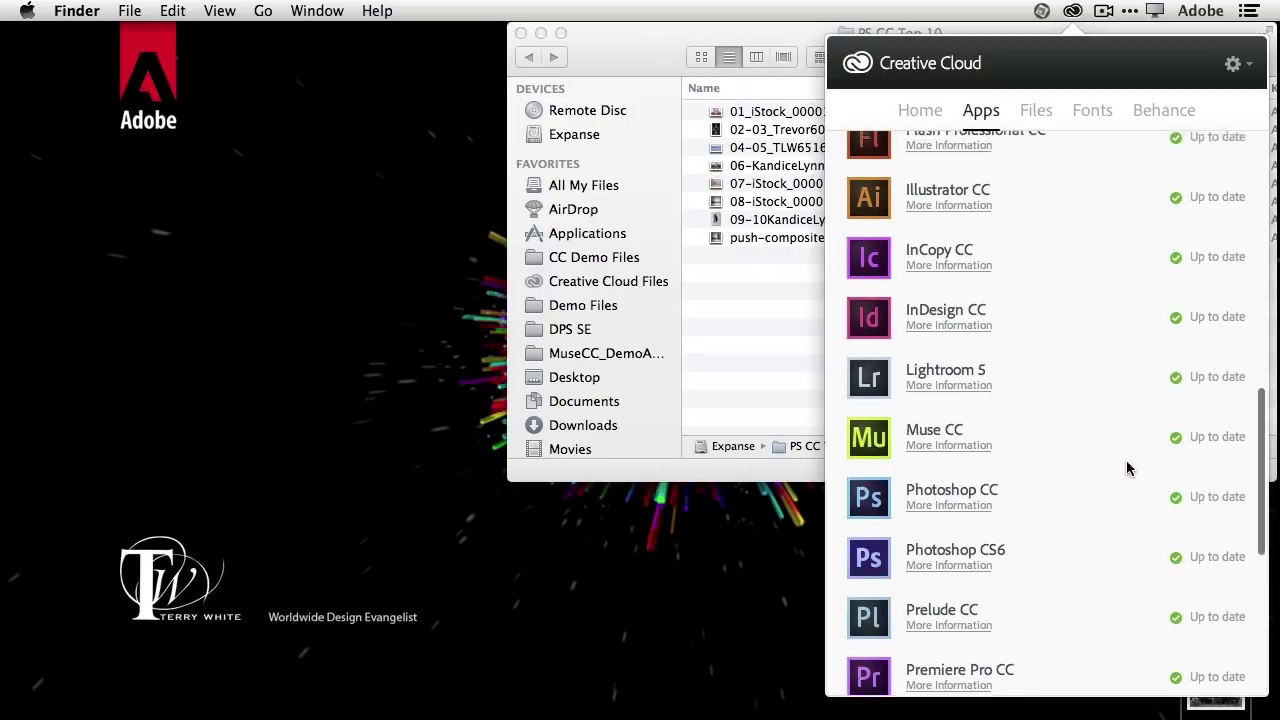
scroll(1127, 468, up, 6)
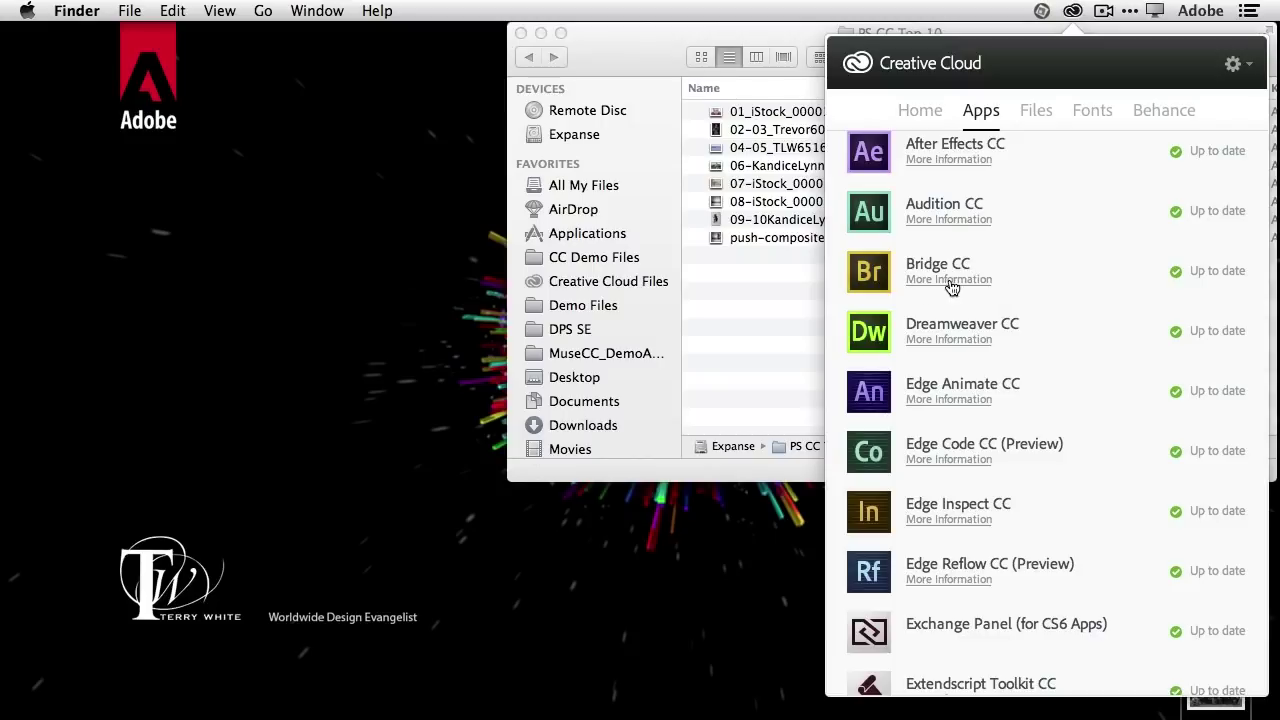
scroll(933, 290, down, 1)
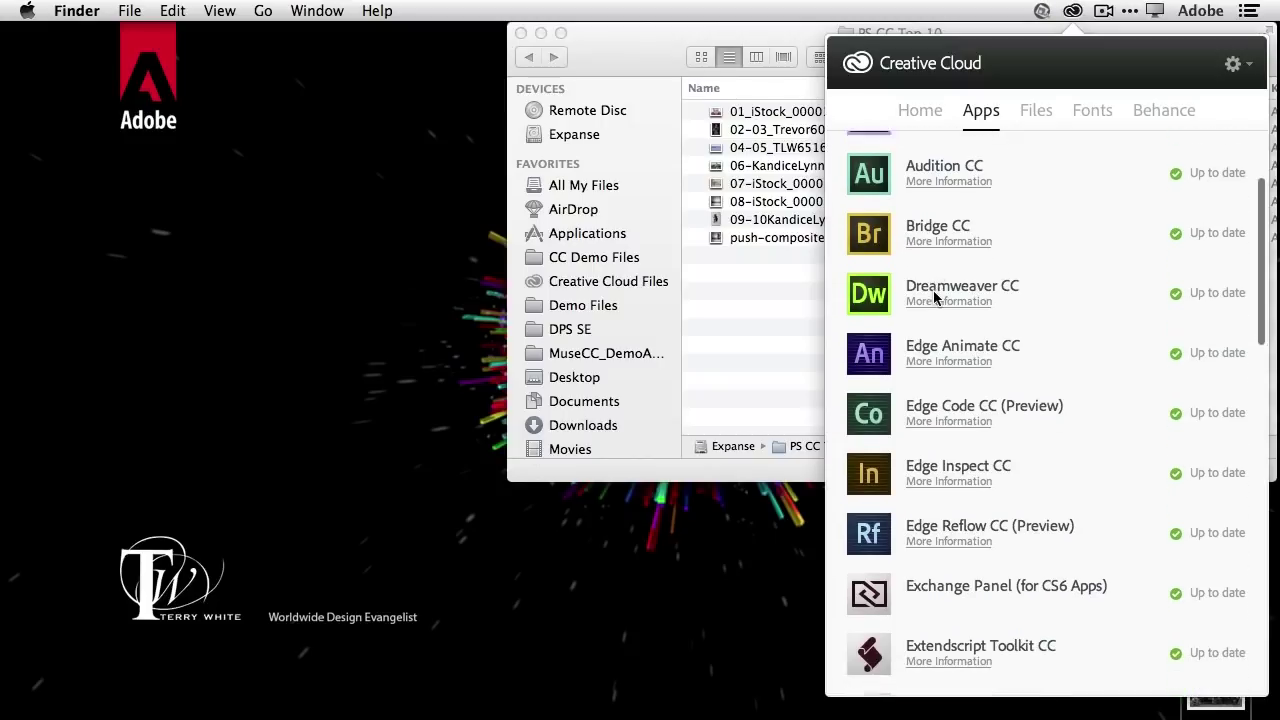
scroll(933, 290, up, 4)
scroll(1050, 354, down, 15)
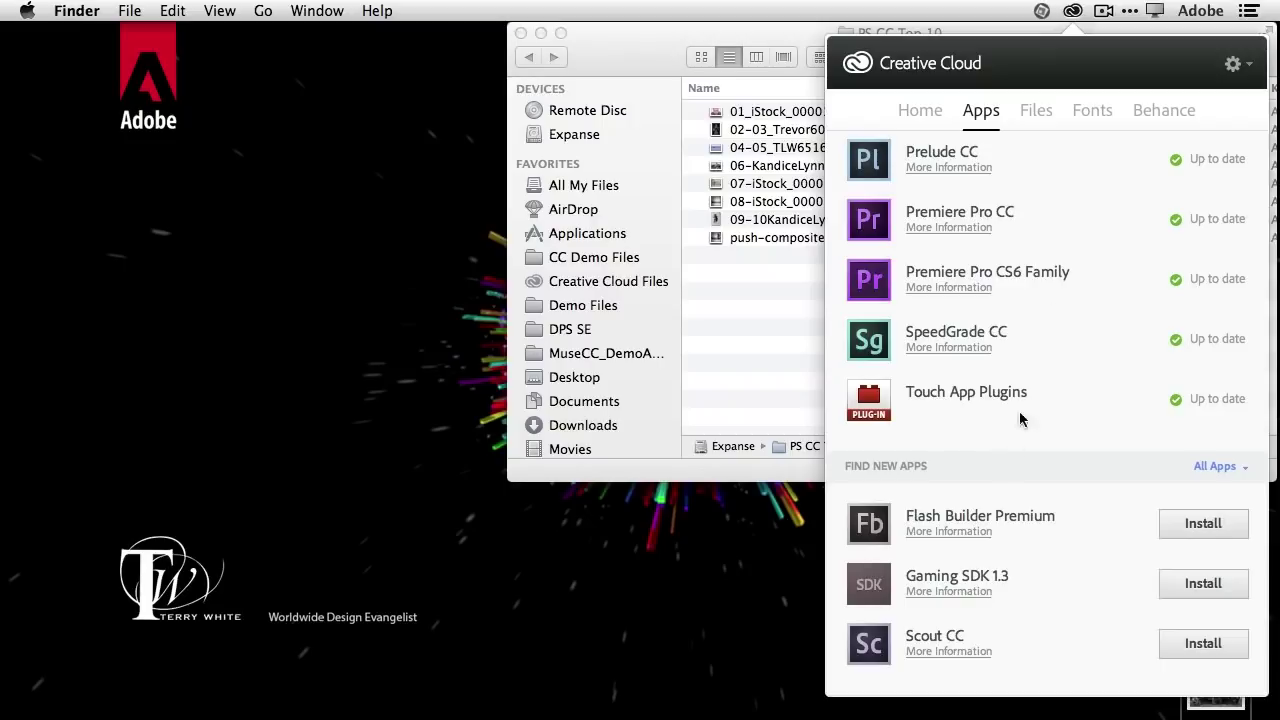
Step: Close the Creative Cloud panel and hand the PS CC Top 10 folder from Finder to Bridge
click(1070, 10)
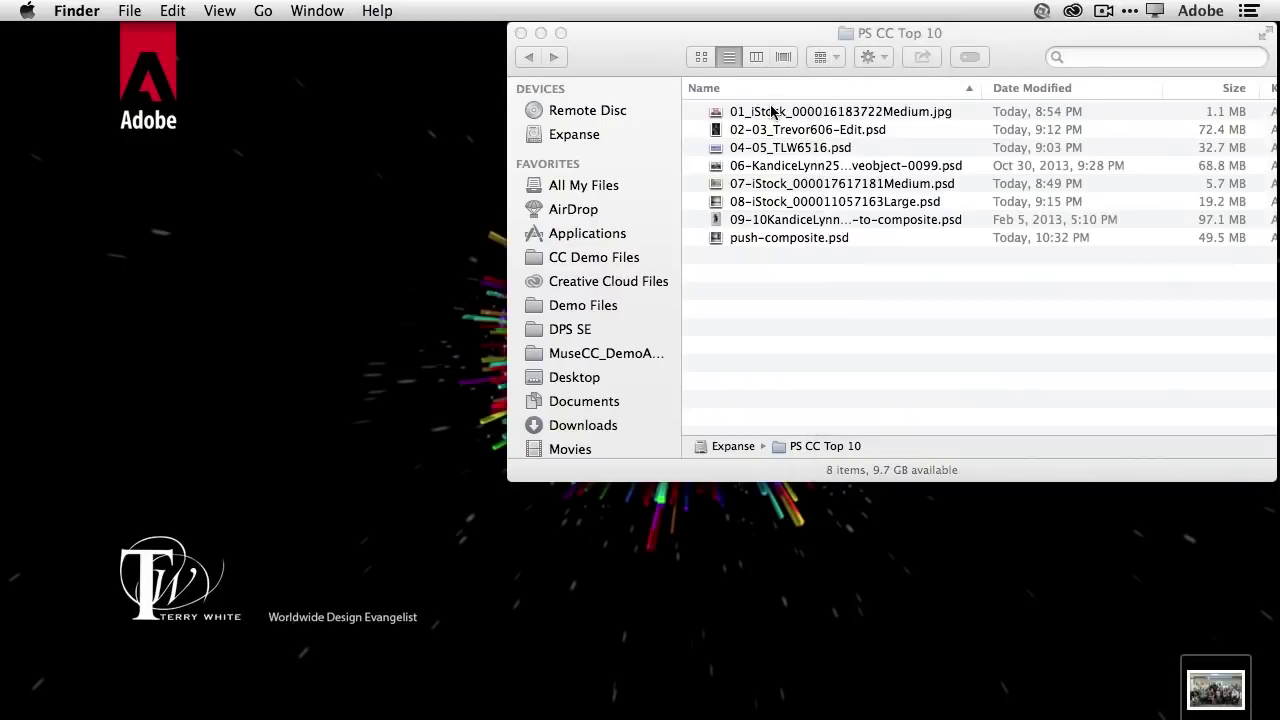
click(759, 39)
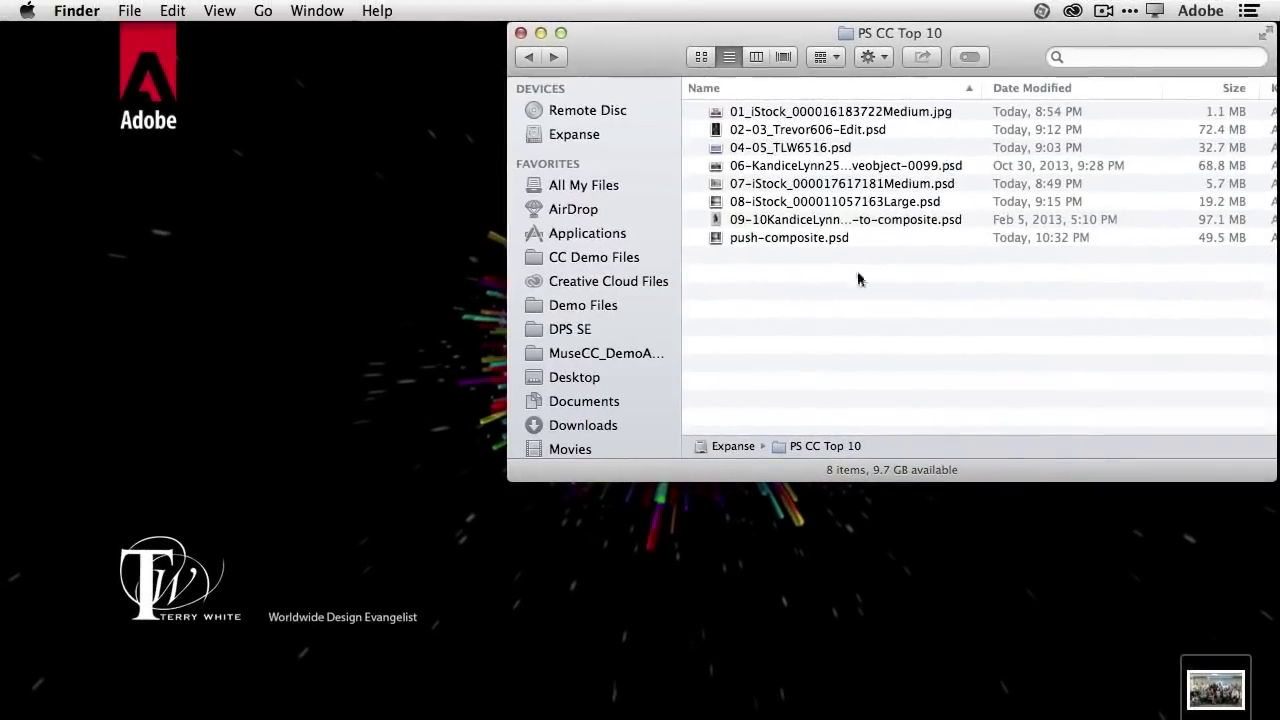
drag(848, 38, 226, 706)
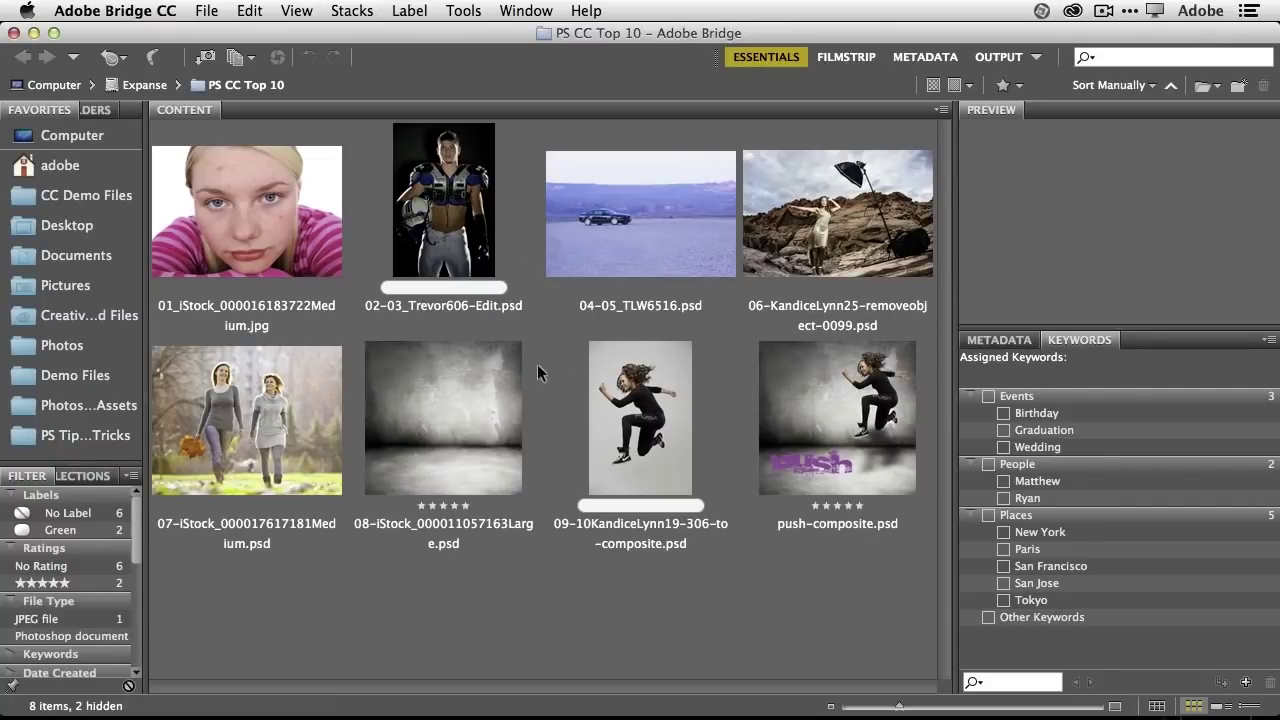
click(282, 415)
key(space)
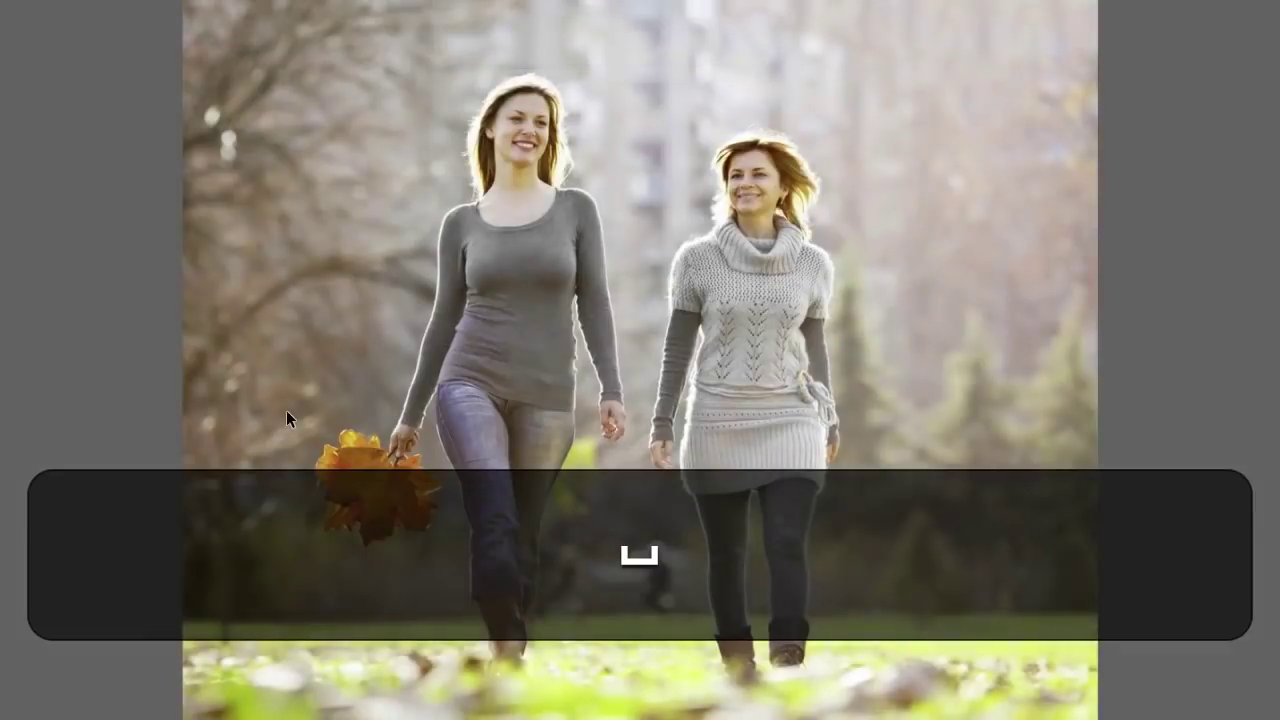
key(Right)
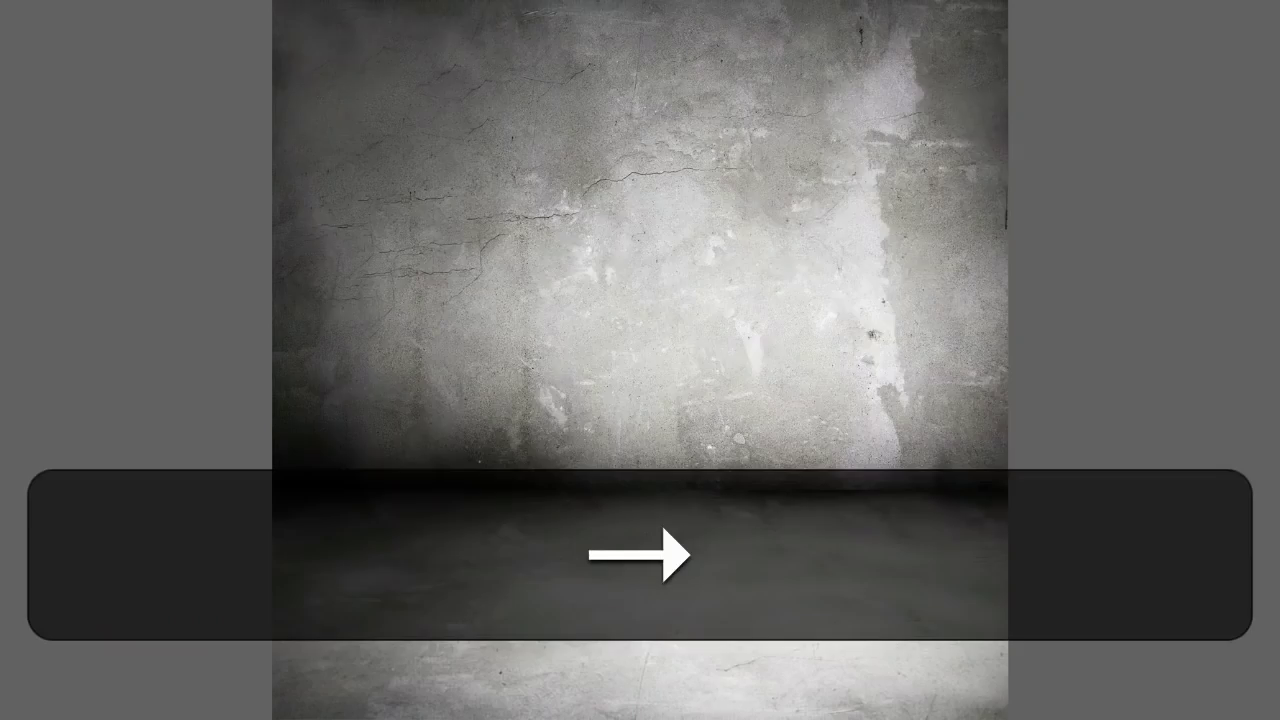
key(Left)
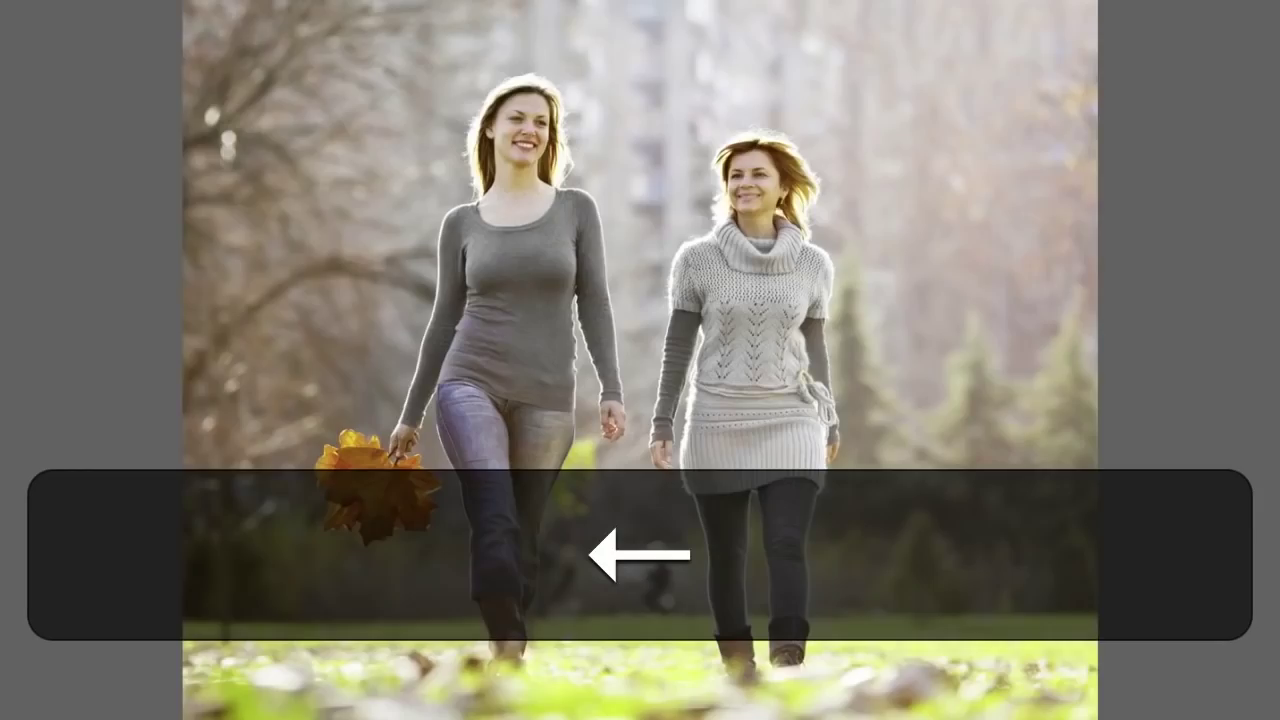
key(Escape)
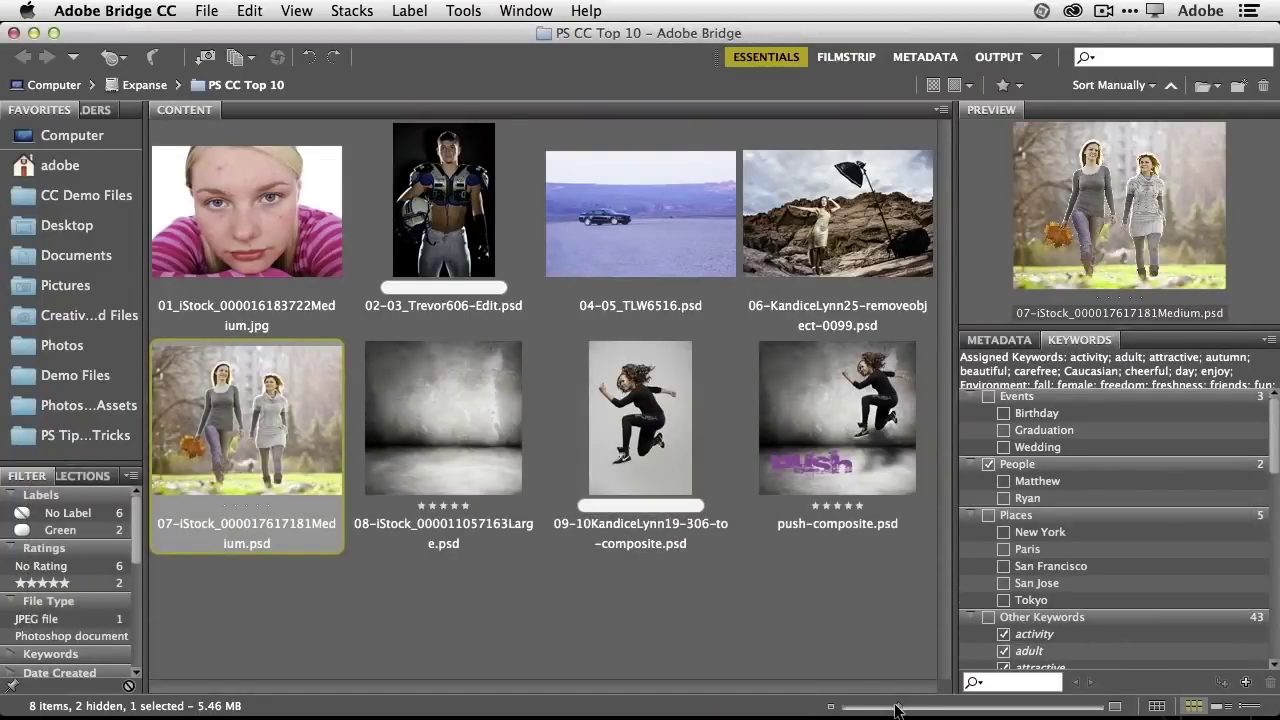
mouse_move(900, 711)
mouse_down()
mouse_move(883, 710)
mouse_move(895, 711)
mouse_up()
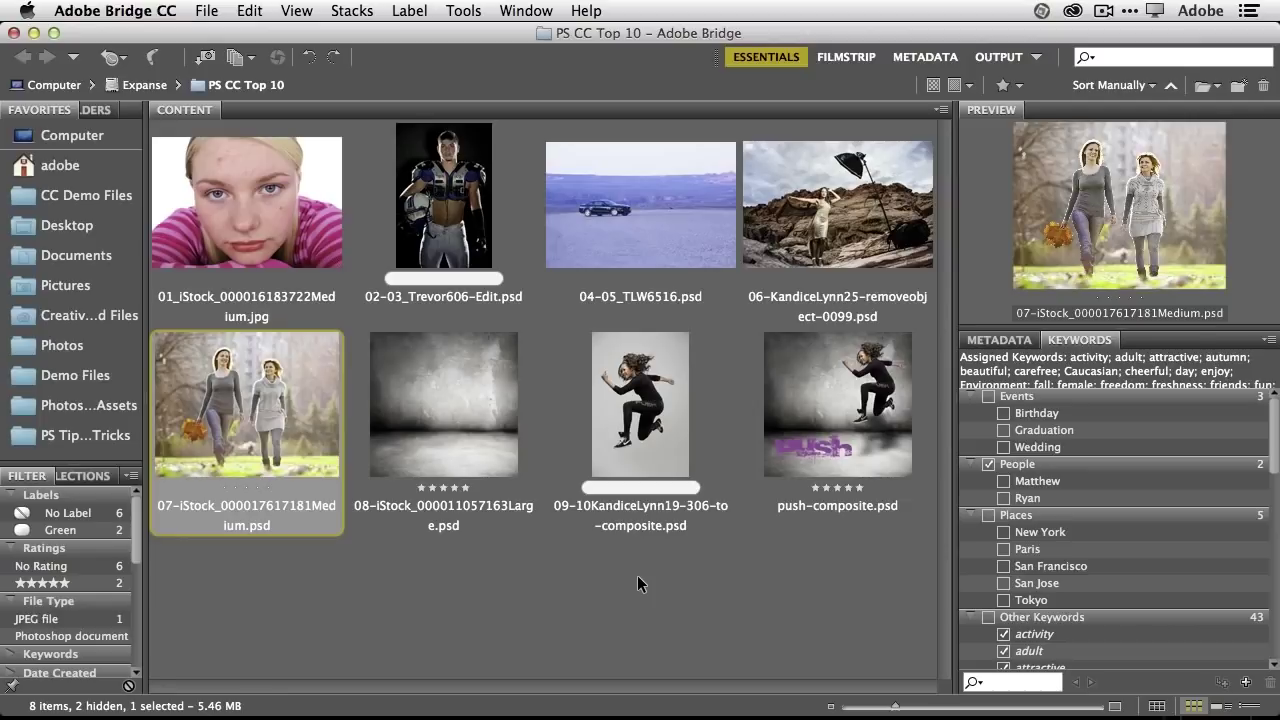
double_click(243, 216)
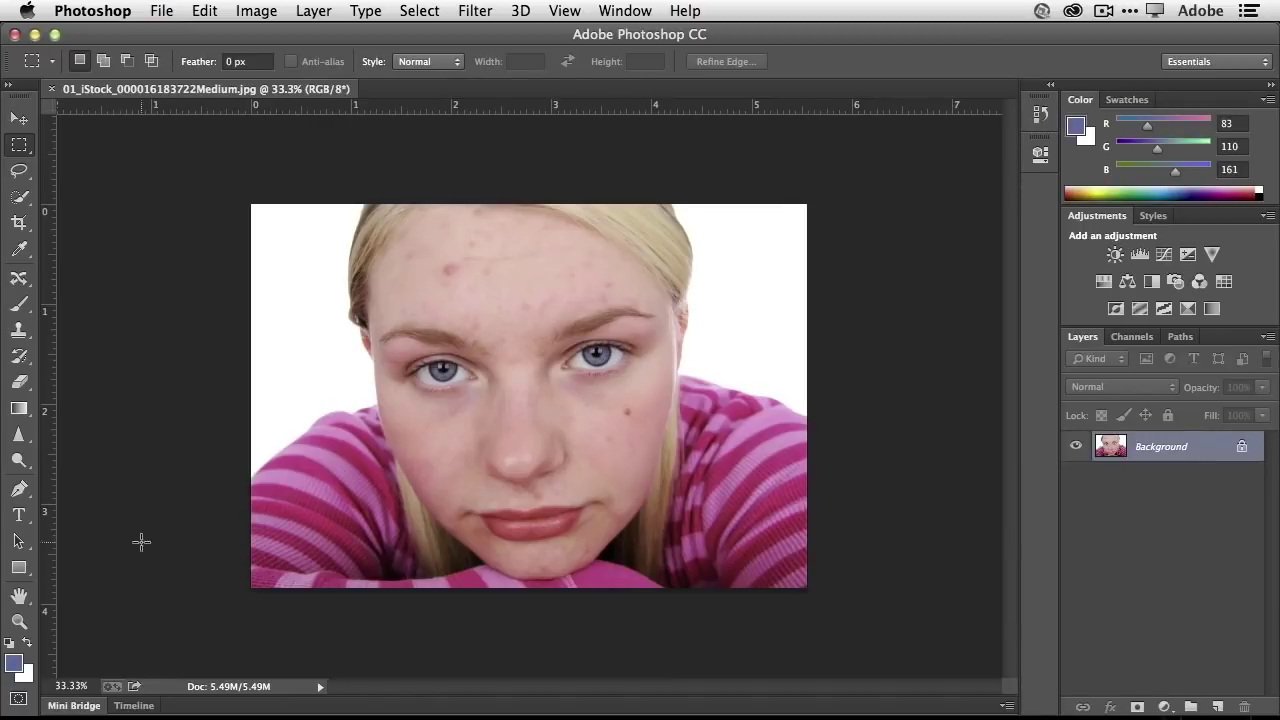
Step: Zoom in and out on the girl's face, scrubby-zoom onto the eyes and forehead, then zoom back out
click(19, 620)
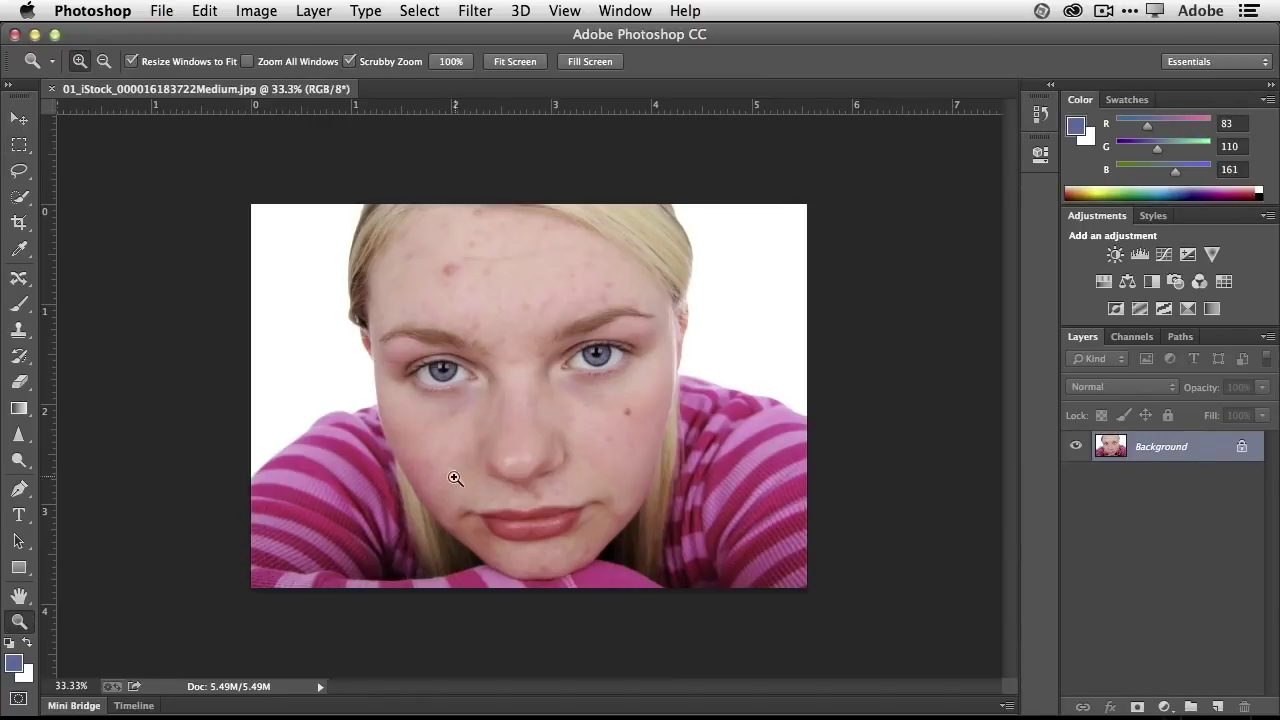
click(515, 359)
click(515, 359)
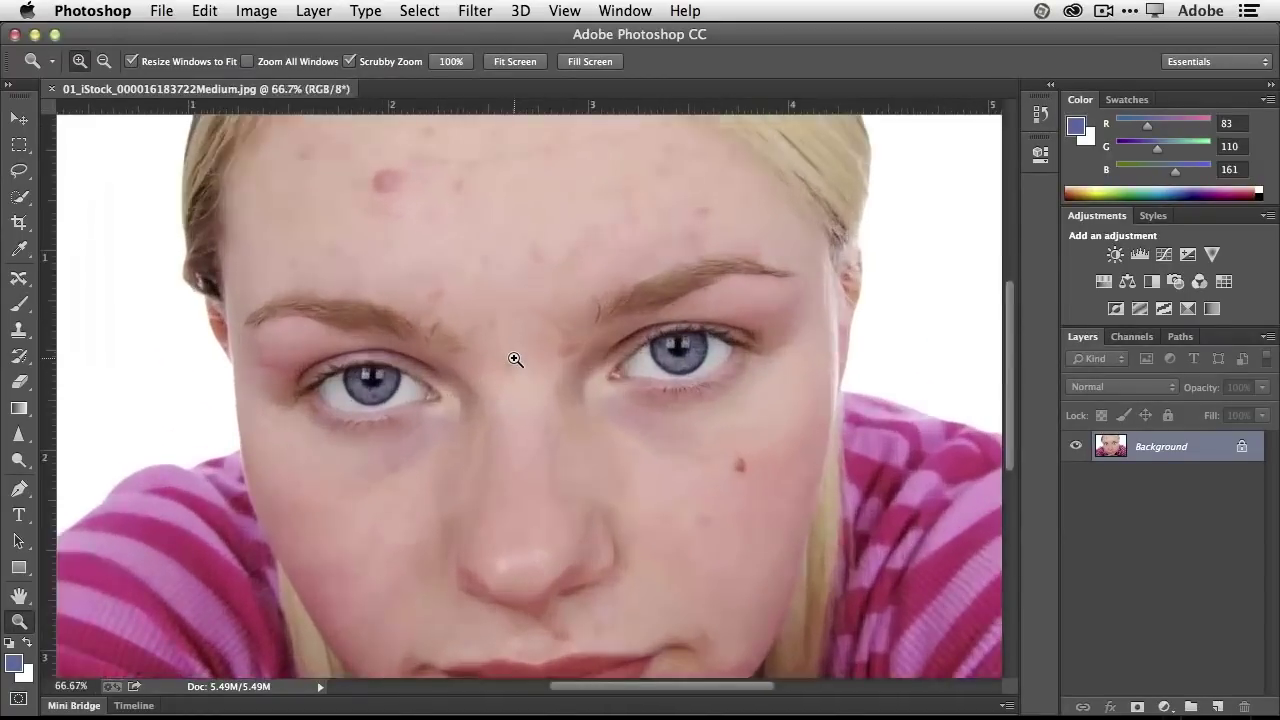
alt+click(515, 359)
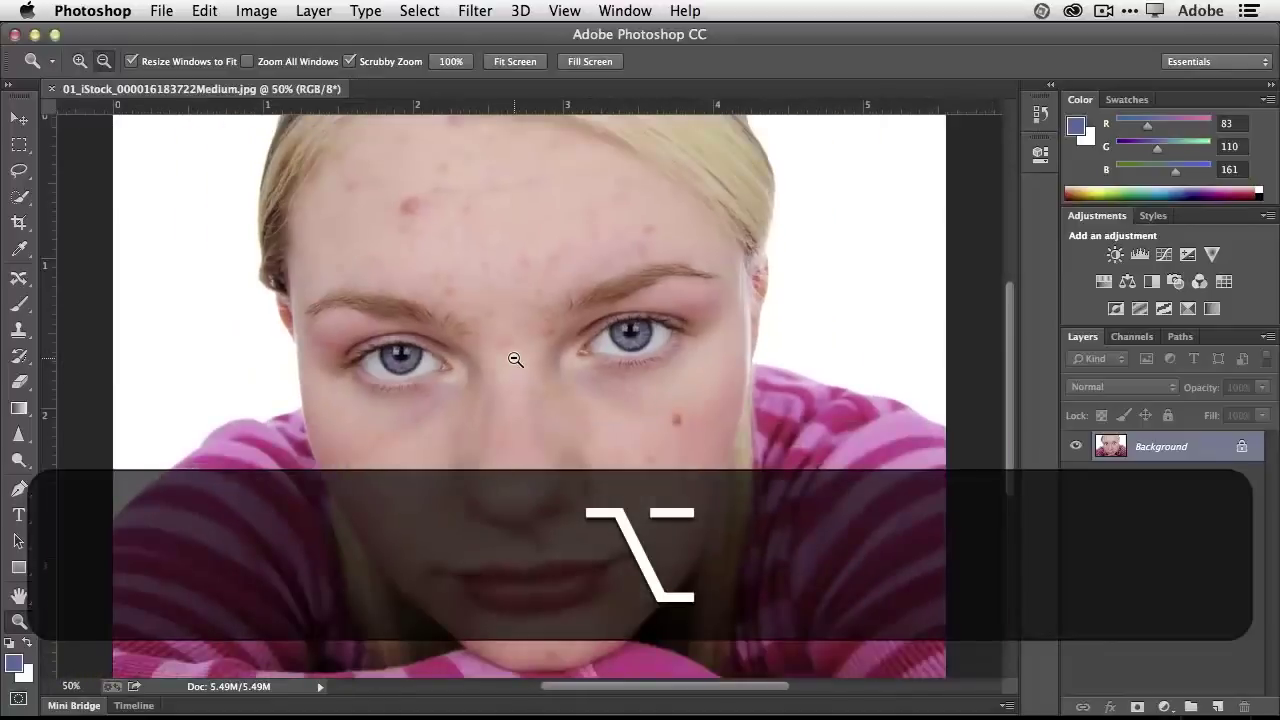
alt+click(515, 359)
alt+click(515, 359)
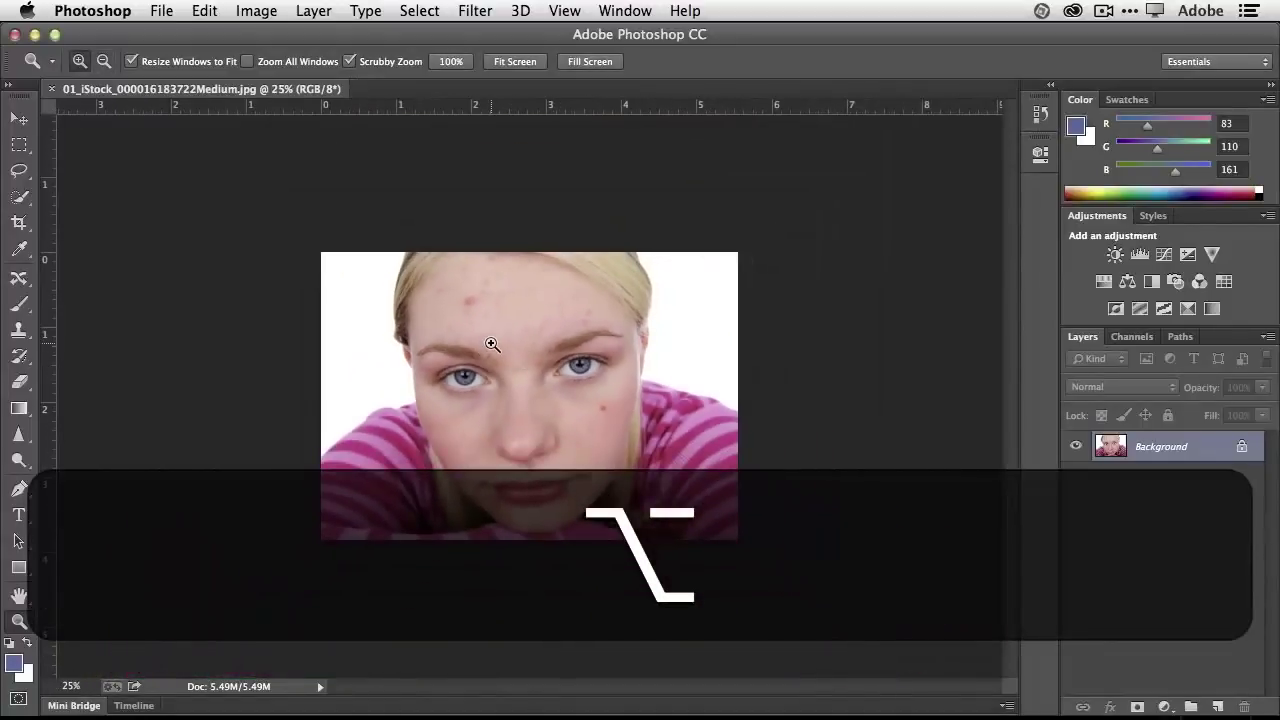
drag(510, 360, 609, 386)
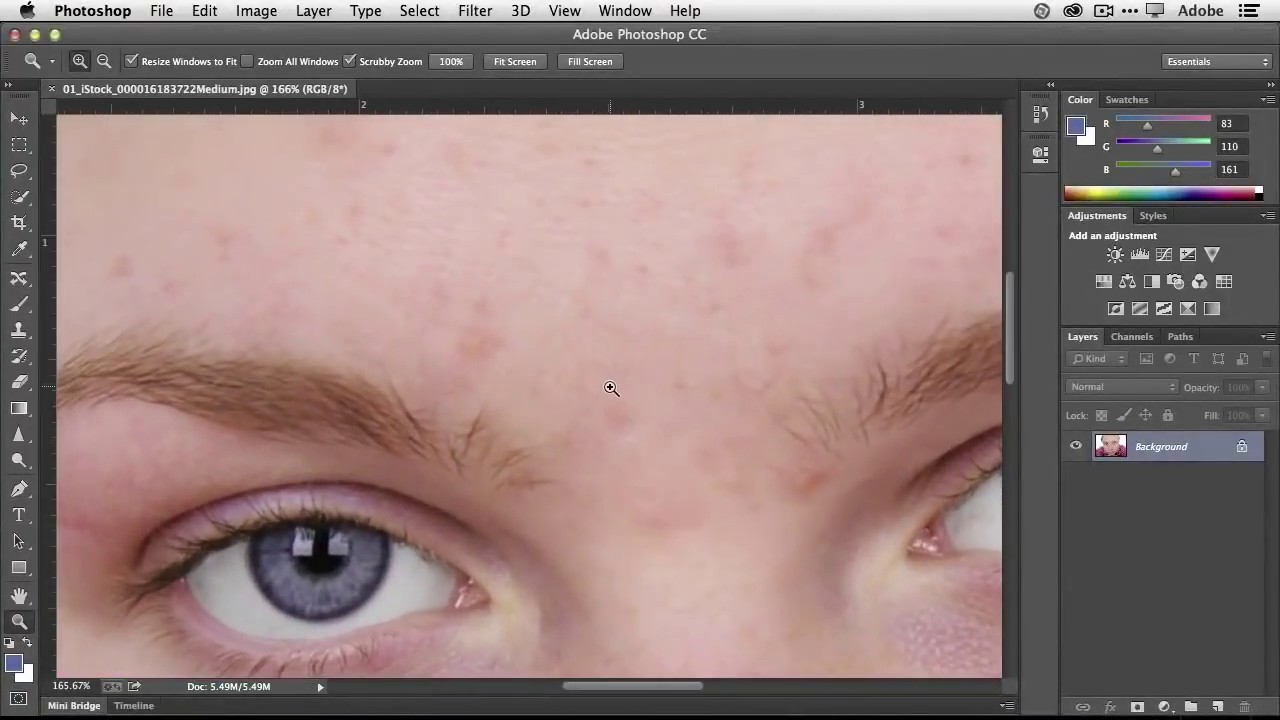
key(alt)
alt+click(613, 390)
alt+click(613, 390)
alt+click(613, 391)
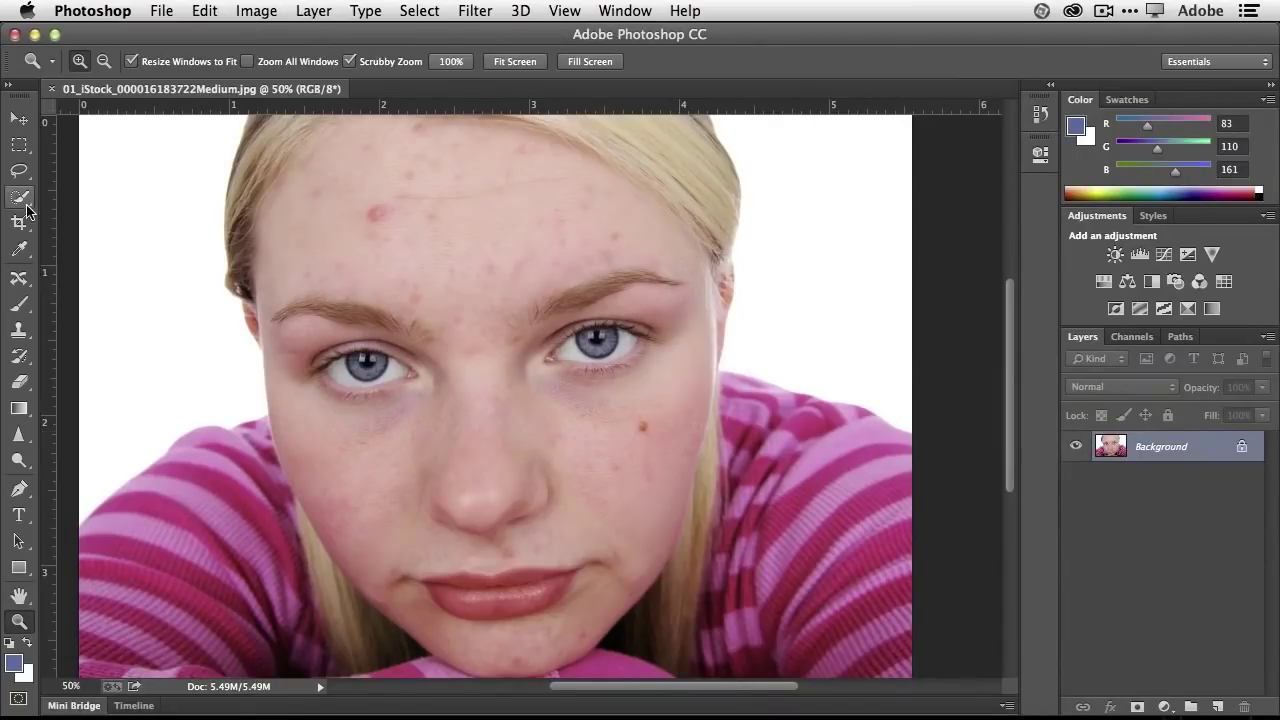
Step: Choose the Spot Healing Brush and heal the red blemish on the forehead
click(19, 279)
click(20, 280)
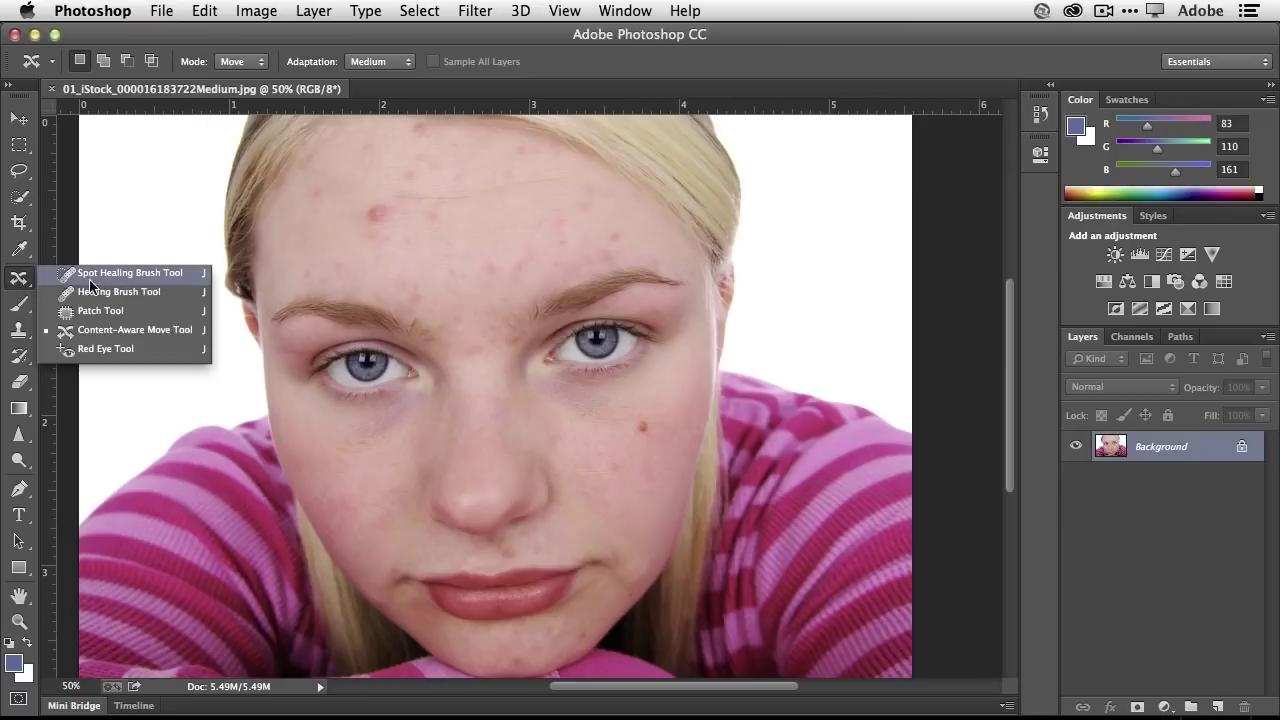
click(166, 280)
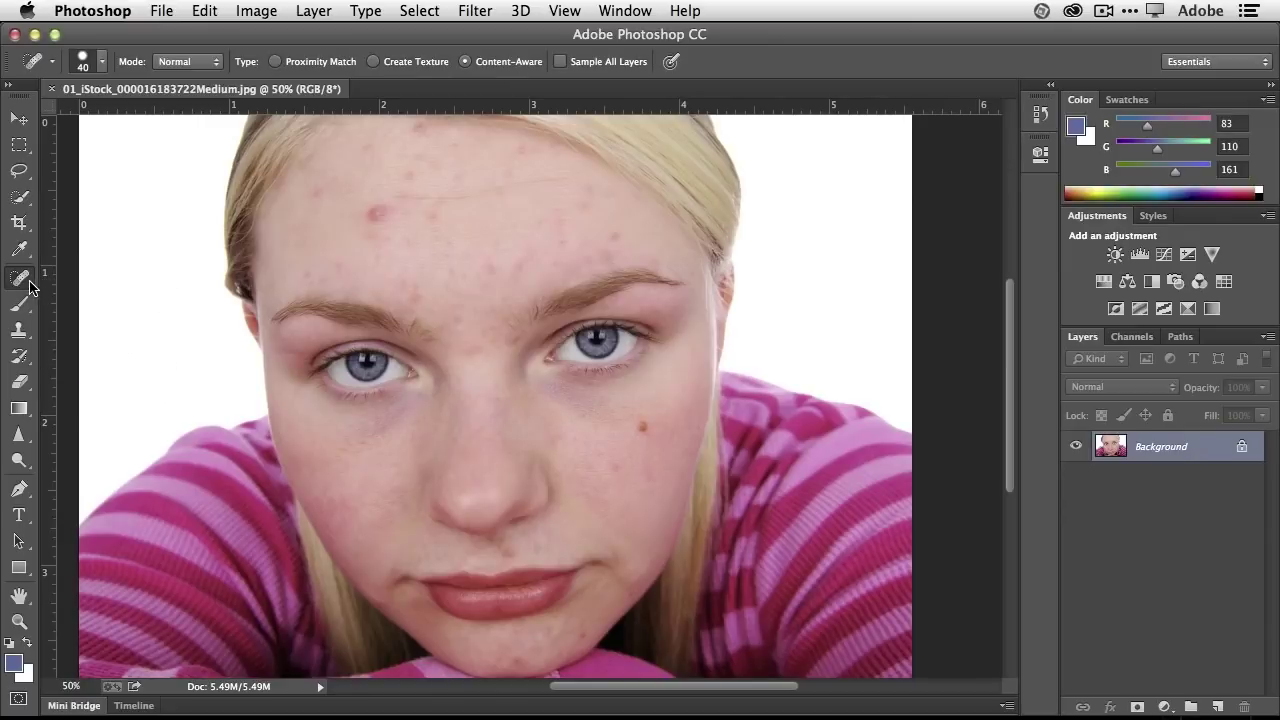
click(377, 216)
Step: Resize the healing brush around size 50 and check its size and hardness settings
key(bracketright)
key(bracketright)
key(bracketright)
key(bracketright)
key(bracketright)
key(bracketright)
key(bracketright)
key(bracketright)
key(bracketright)
key(bracketleft)
key(bracketleft)
key(bracketleft)
key(bracketleft)
key(bracketleft)
key(bracketleft)
key(bracketleft)
key(bracketleft)
key(bracketright)
key(bracketright)
key(bracketleft)
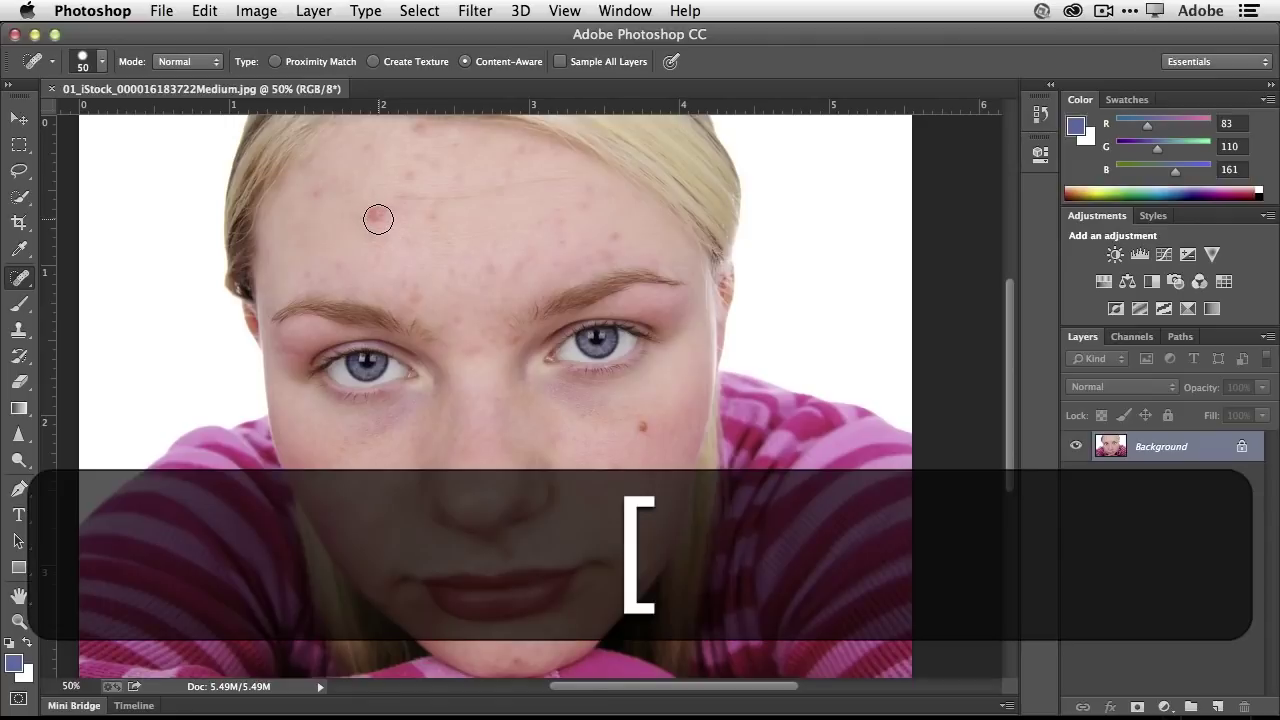
key(bracketleft)
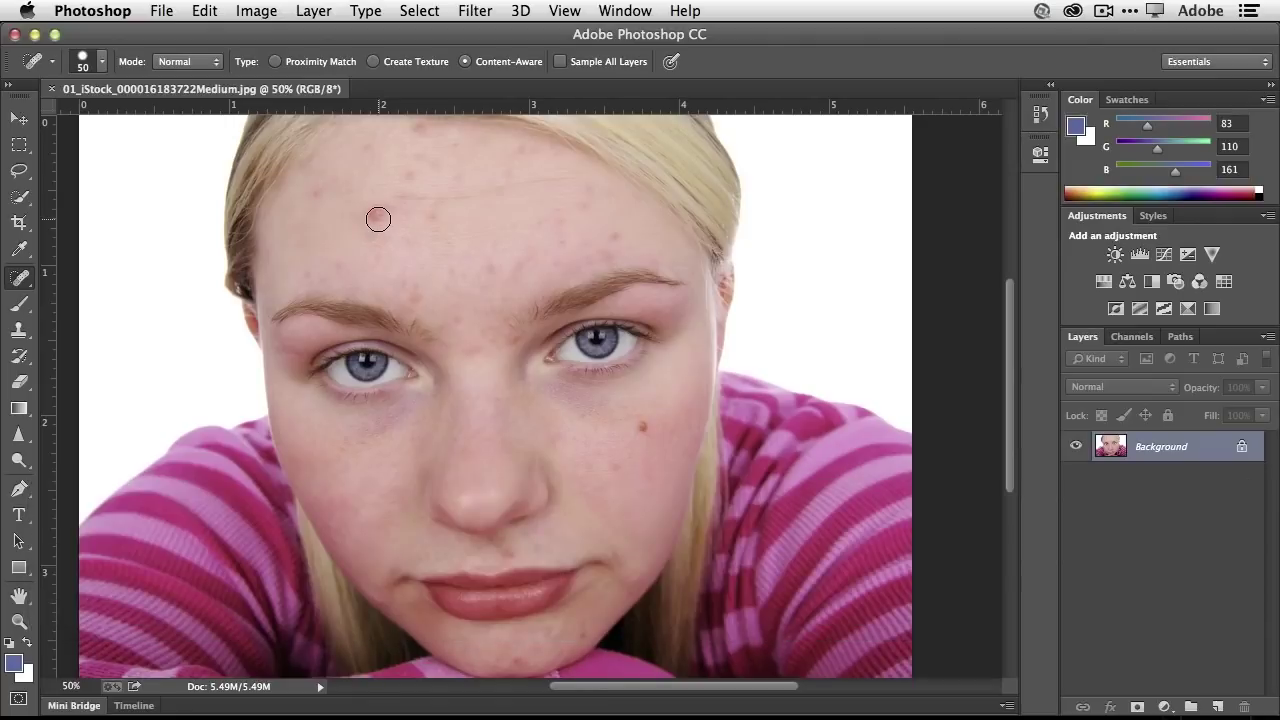
key(bracketleft)
key(bracketright)
click(101, 64)
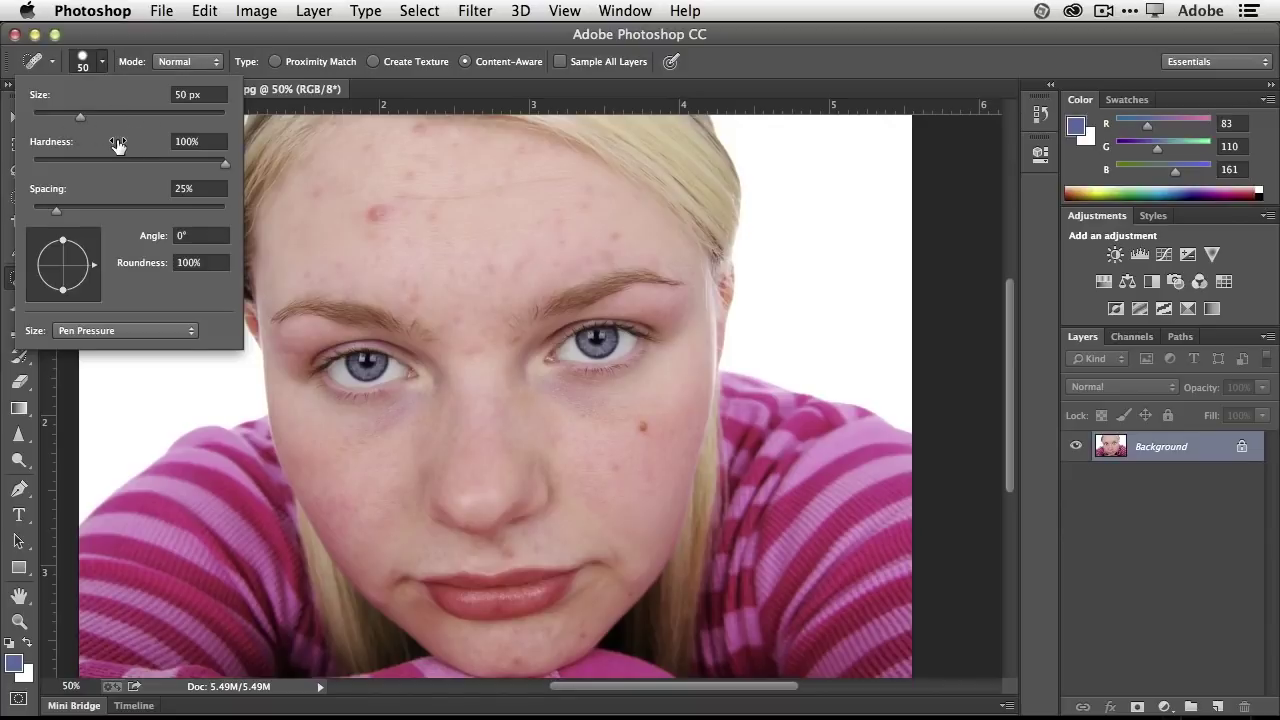
click(380, 214)
Step: Heal the spots and streaks of blemishes across the forehead
click(375, 210)
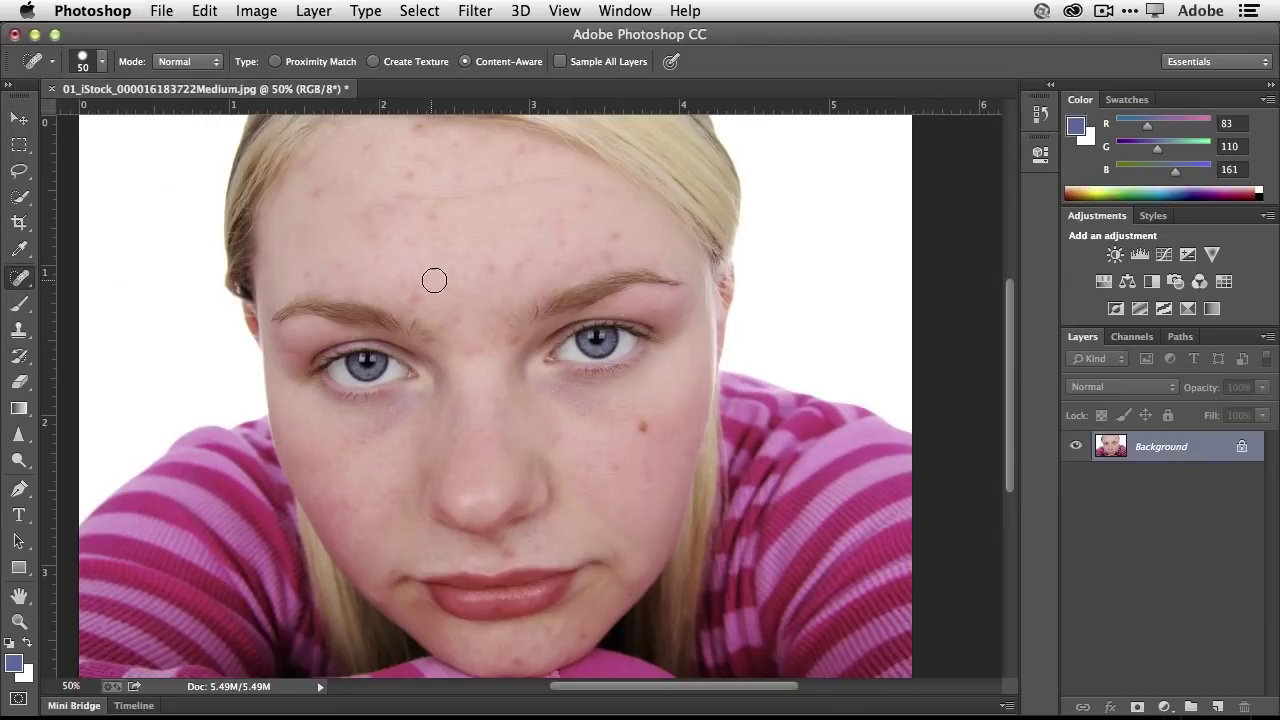
drag(392, 200, 491, 200)
drag(320, 190, 315, 192)
click(371, 143)
click(414, 174)
click(383, 214)
click(374, 234)
click(432, 216)
click(414, 241)
click(415, 296)
Step: Heal the blemishes between the brows, the cheek mole, and the spots around the chin and nose
click(493, 268)
click(515, 344)
click(615, 237)
click(643, 426)
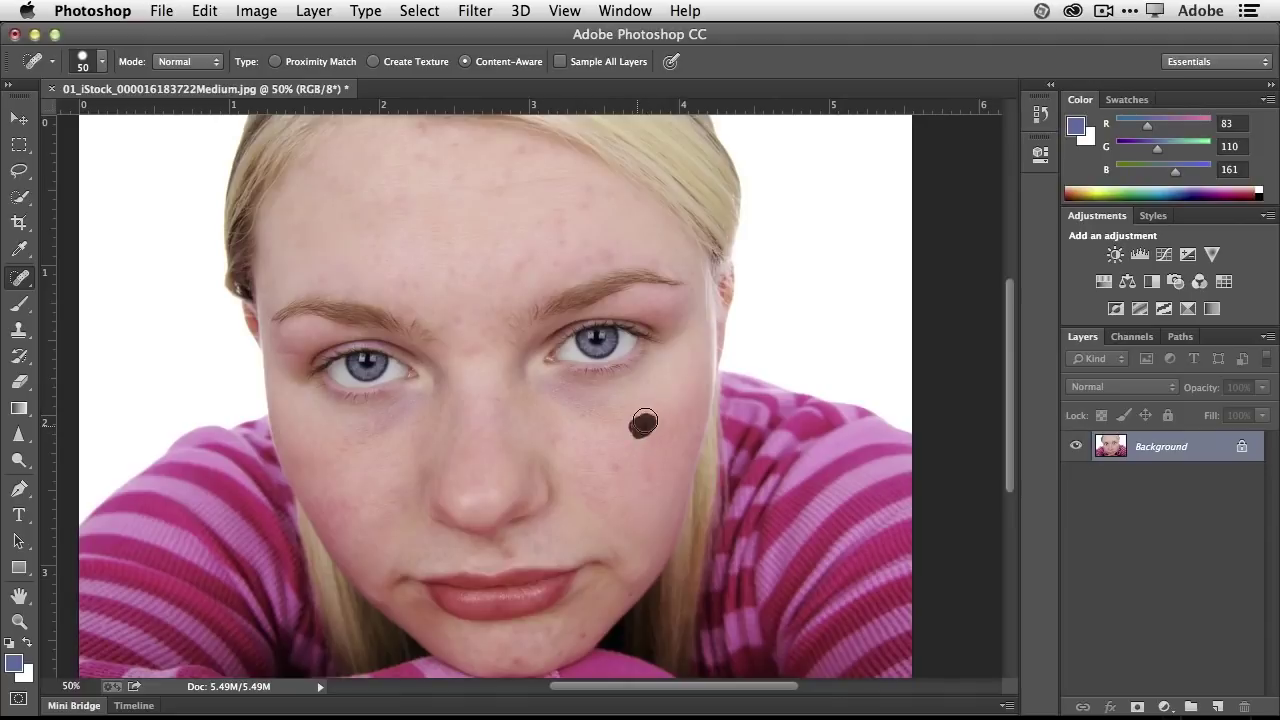
click(617, 470)
click(627, 595)
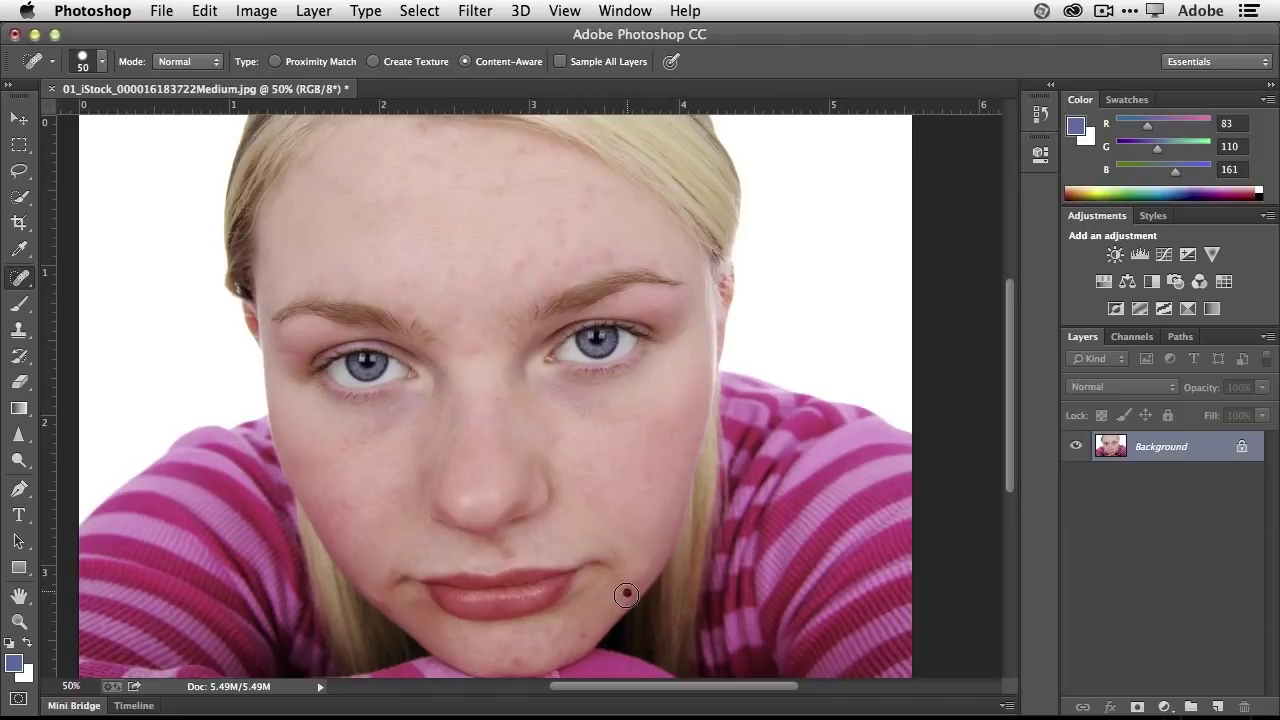
click(582, 633)
click(560, 651)
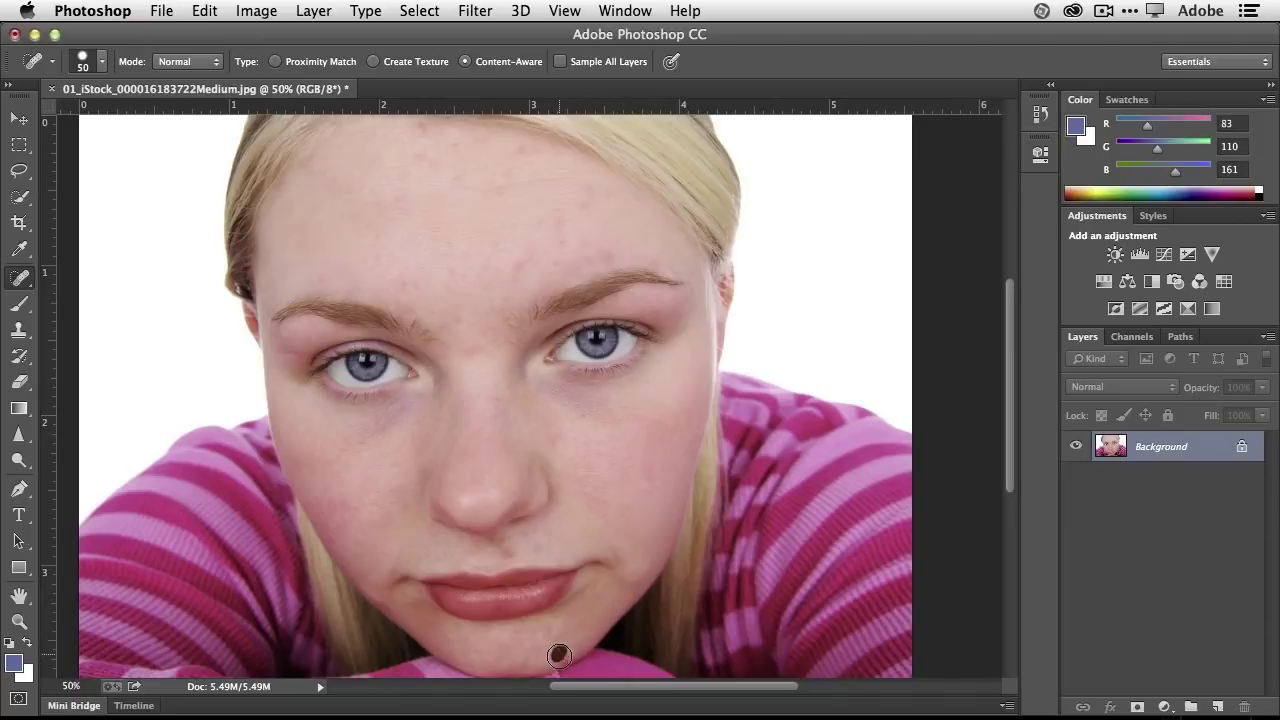
click(578, 627)
click(553, 628)
click(518, 542)
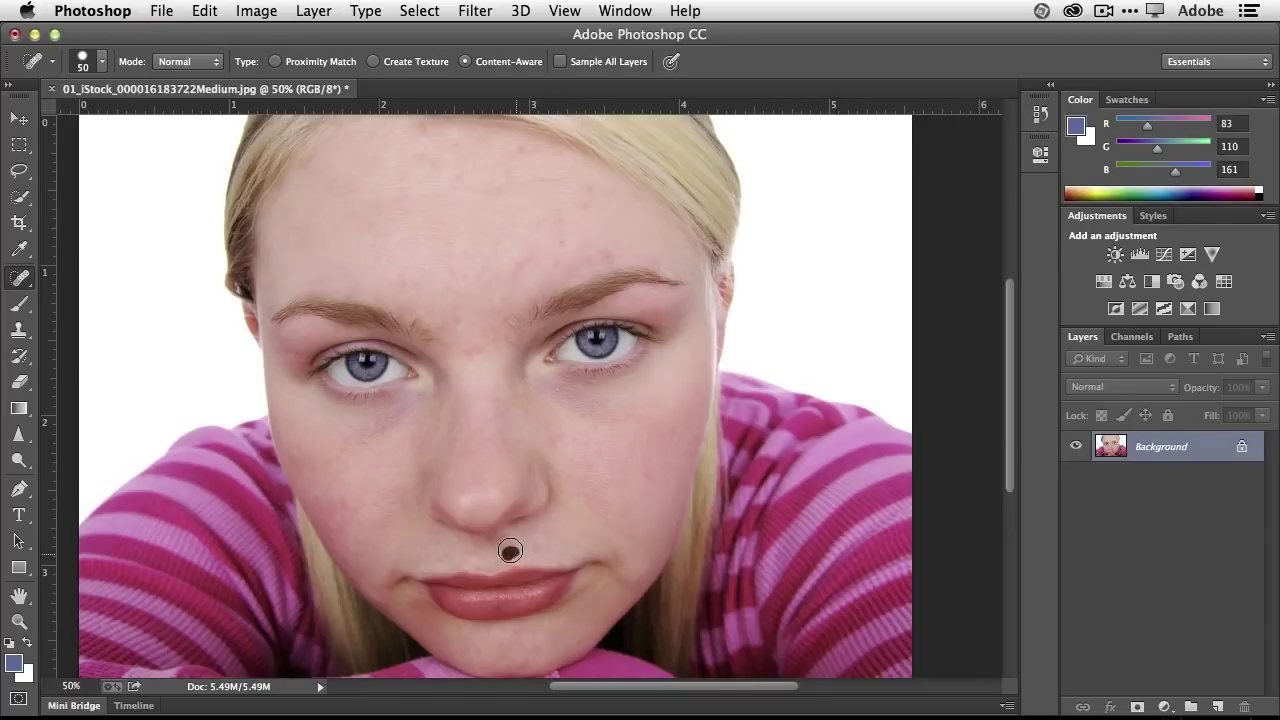
Step: Heal the spots near the eyebrows, on the nose bridge, and across the upper forehead
click(609, 253)
click(518, 272)
click(532, 225)
click(475, 264)
click(466, 346)
click(518, 158)
click(434, 161)
click(414, 151)
click(420, 127)
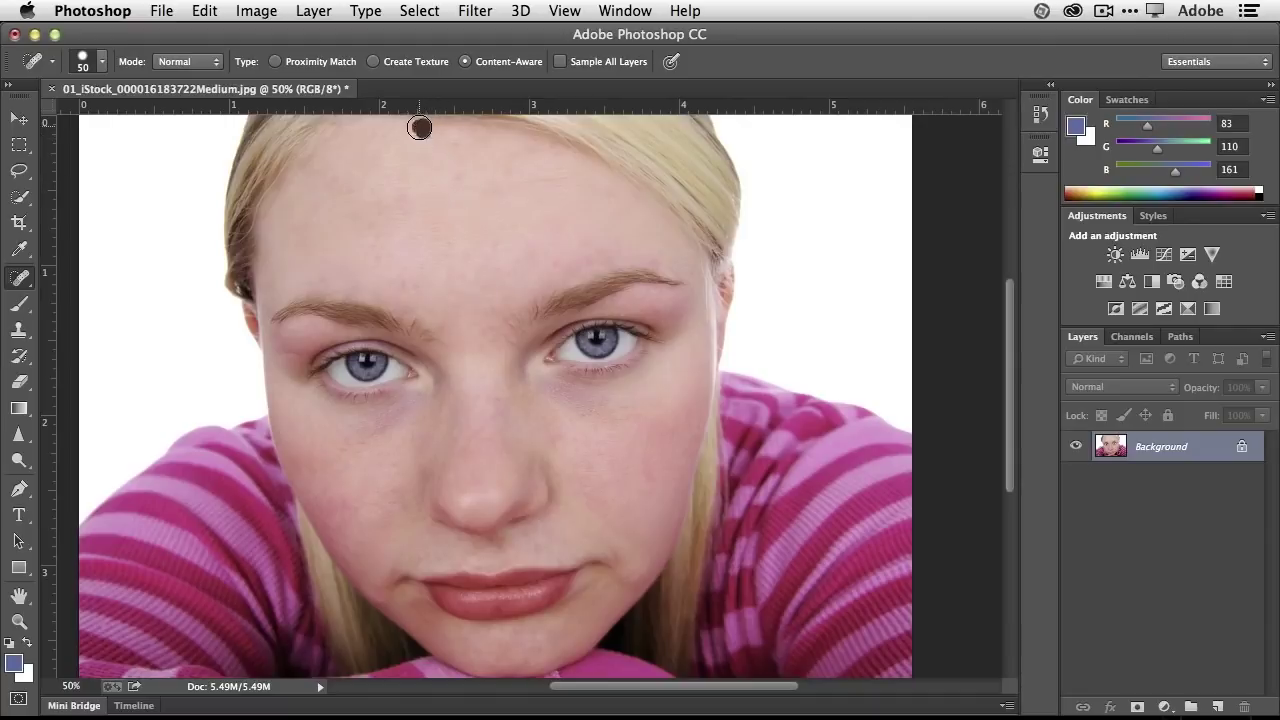
click(401, 178)
click(403, 208)
click(375, 190)
click(377, 249)
Step: Heal the remaining blemishes between the brows, under the left eye, beside the nose, and on the right cheek
click(508, 348)
click(516, 327)
click(516, 329)
click(514, 338)
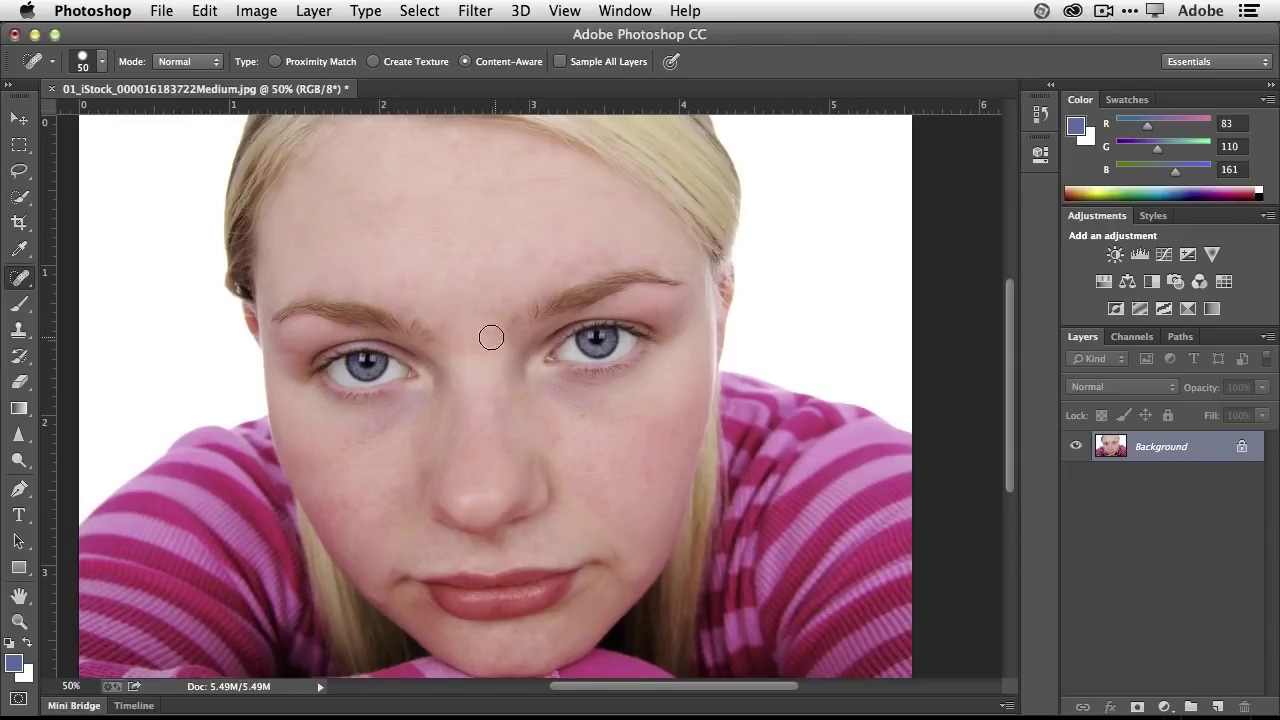
click(427, 329)
click(511, 315)
click(490, 330)
click(418, 434)
drag(441, 403, 426, 436)
click(528, 399)
click(648, 473)
click(640, 441)
drag(682, 436, 665, 460)
drag(536, 177, 514, 183)
Step: In Filter > Liquify, push the right mouth corner up and outward with Forward Warp, then apply it
click(475, 12)
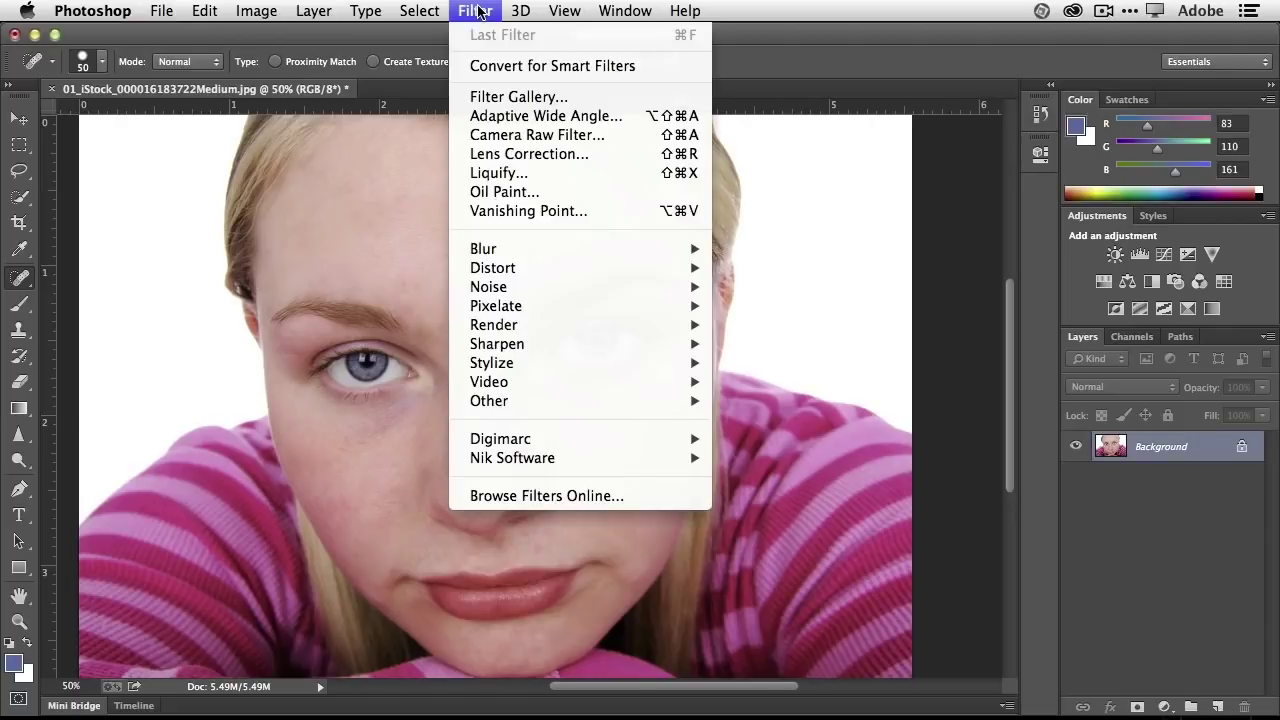
click(558, 174)
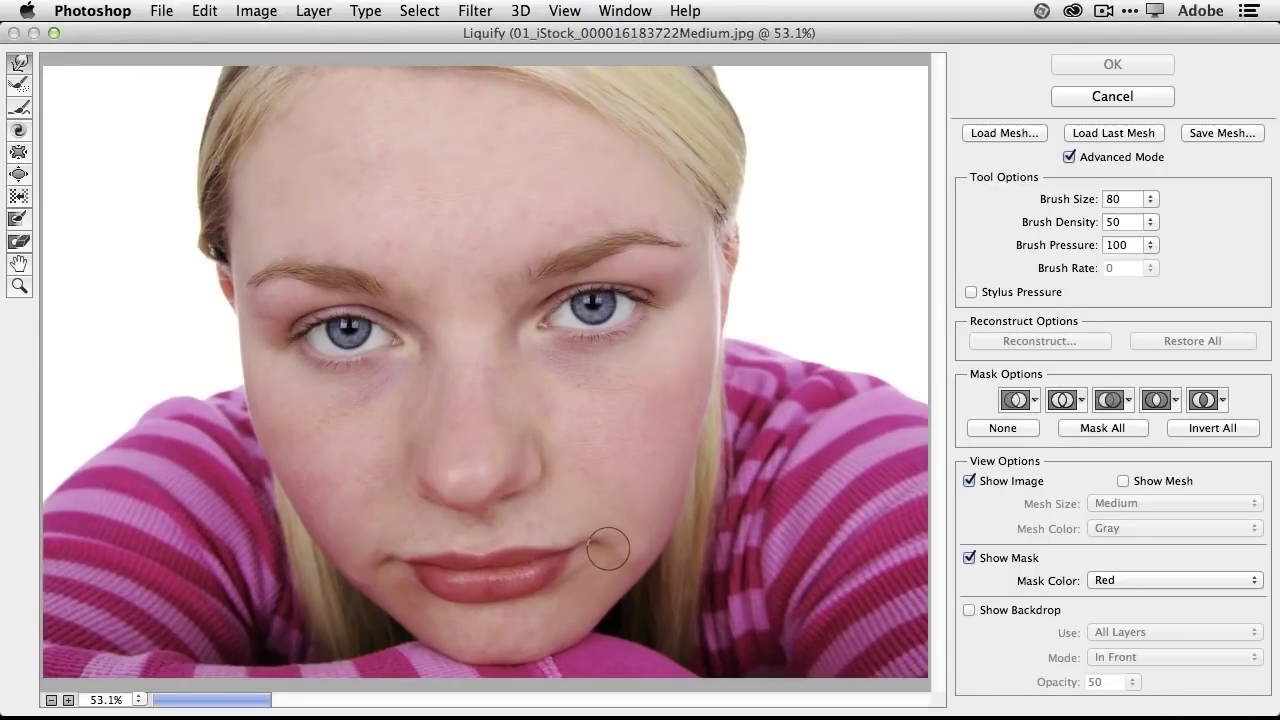
drag(608, 548, 603, 530)
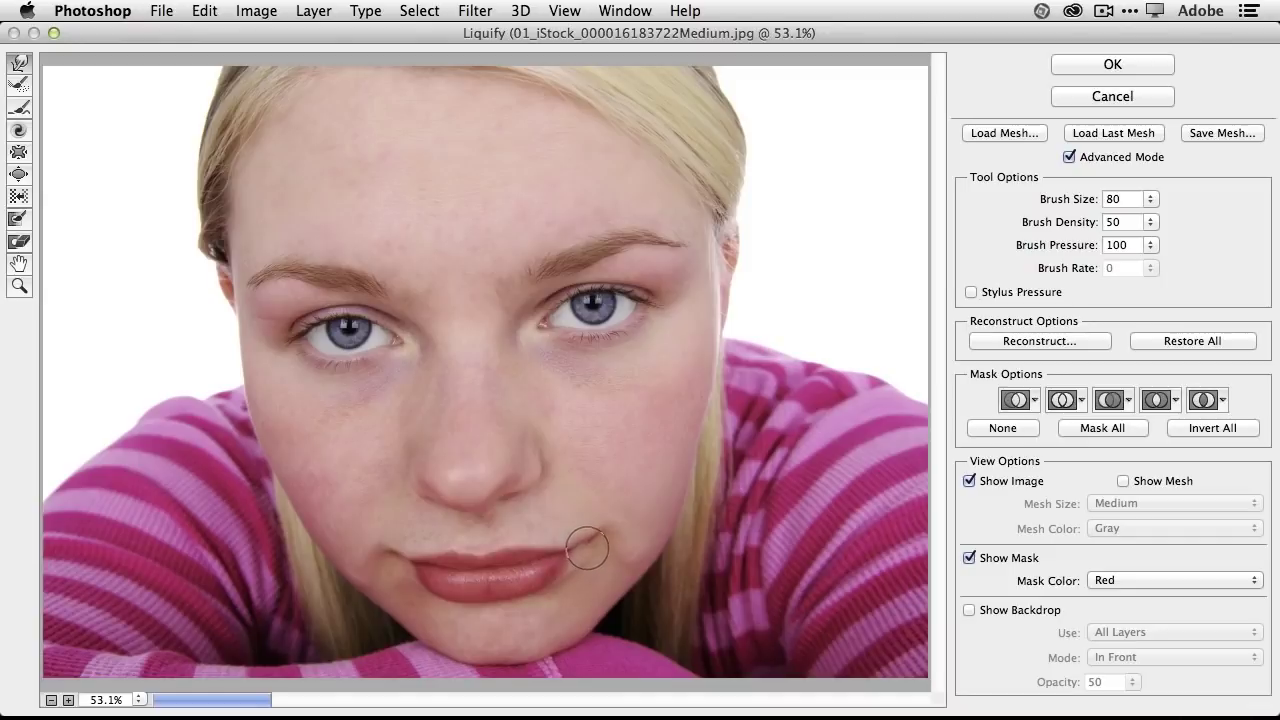
drag(587, 548, 606, 531)
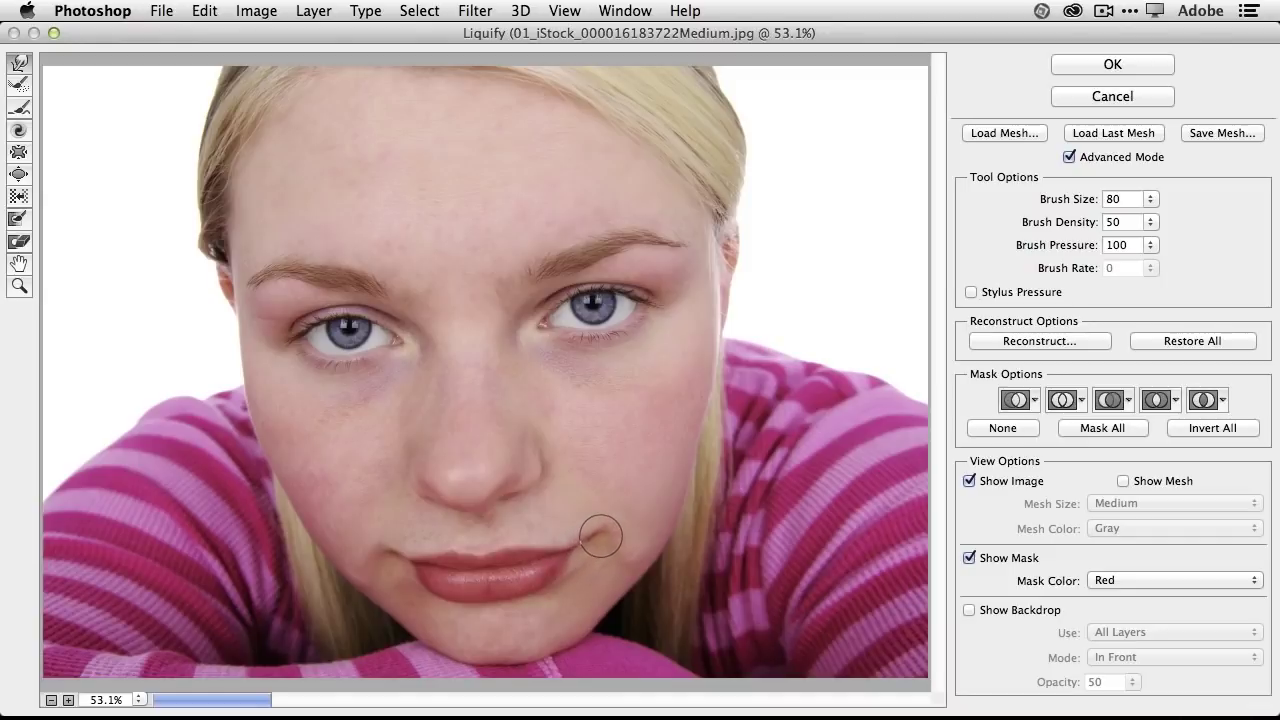
click(1112, 66)
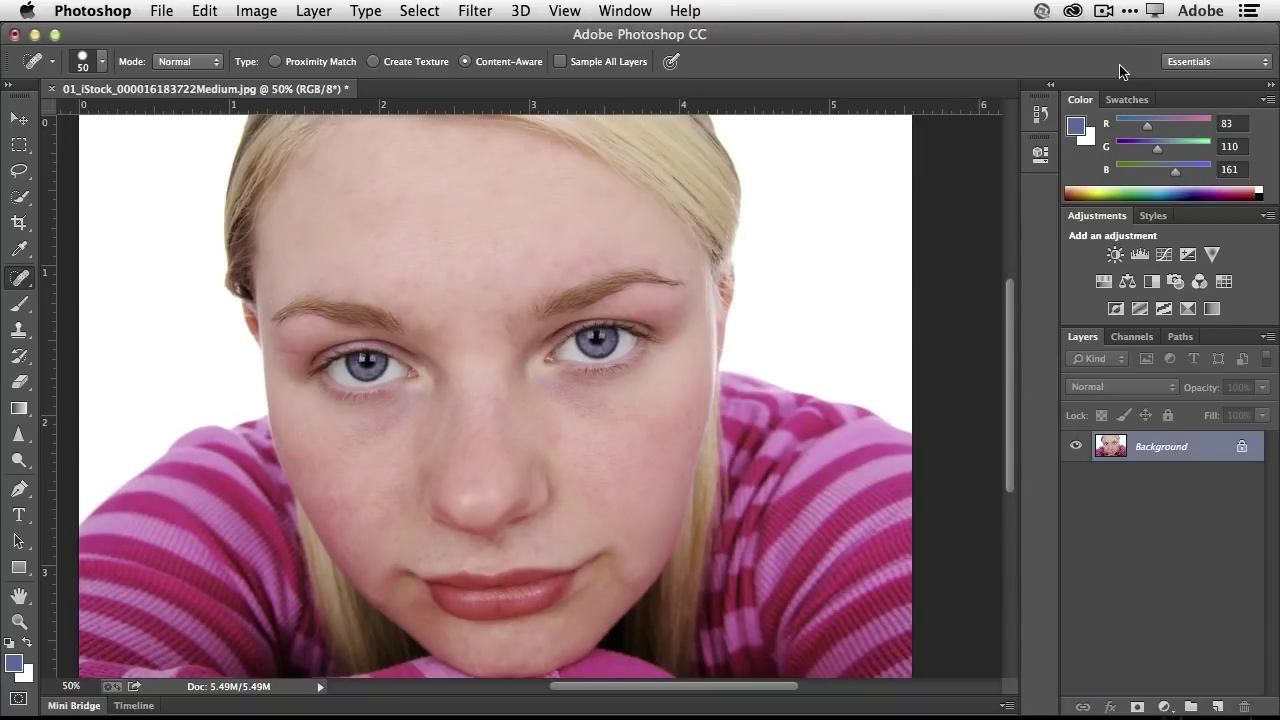
Step: Undo the mouth warp and close the portrait without saving
key(super+z)
key(super+z)
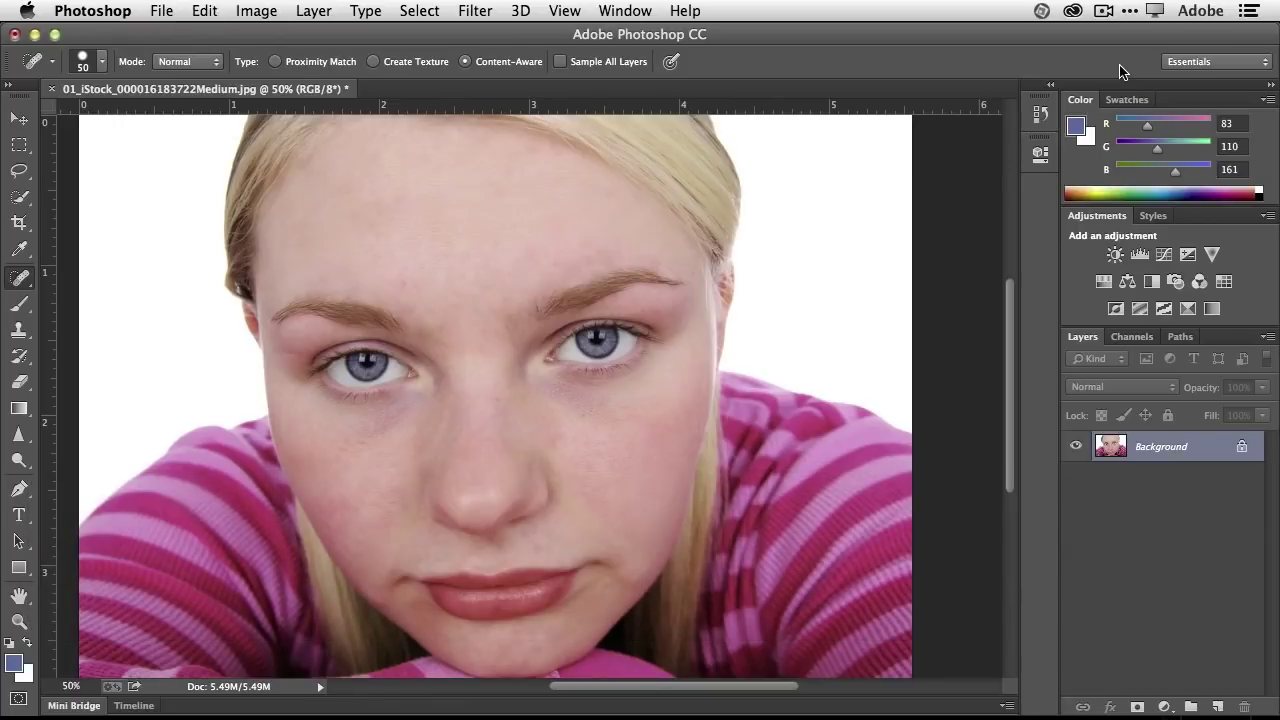
key(super+w)
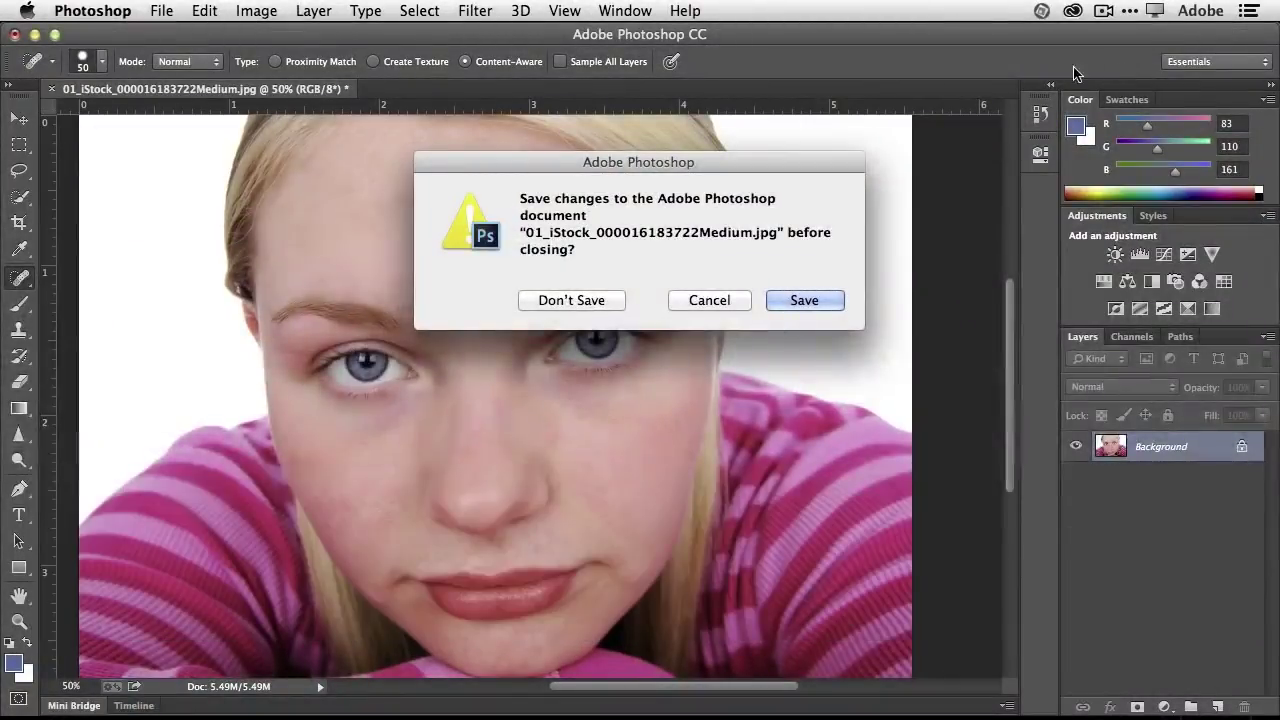
click(583, 303)
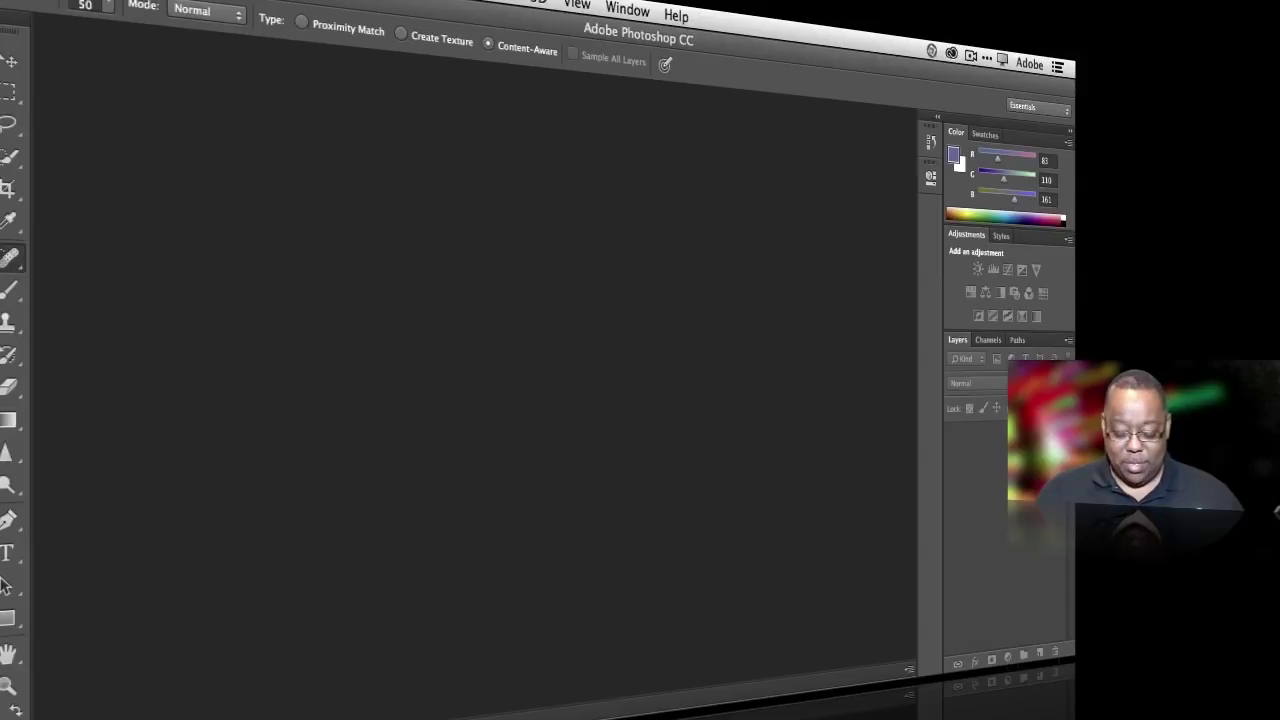
Step: Open the Mini Bridge panel to browse the PS CC Top 10 thumbnails
key(alt+super+equal)
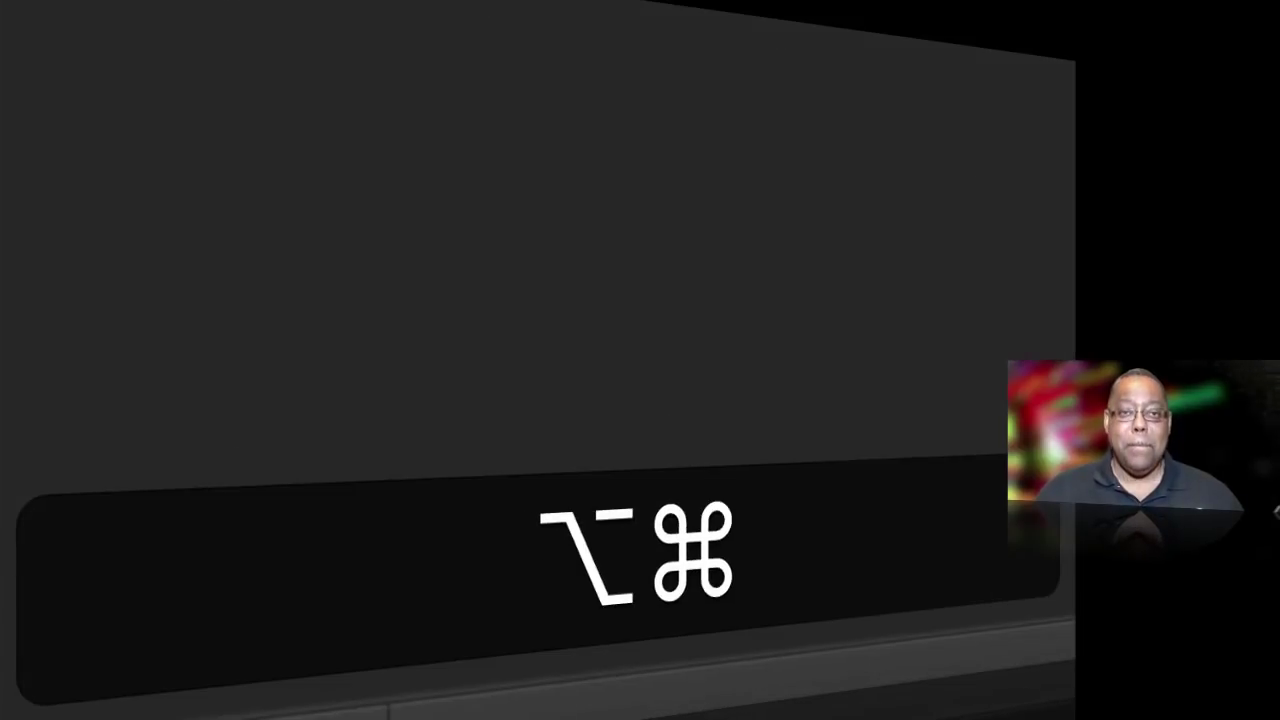
key(alt+super+minus)
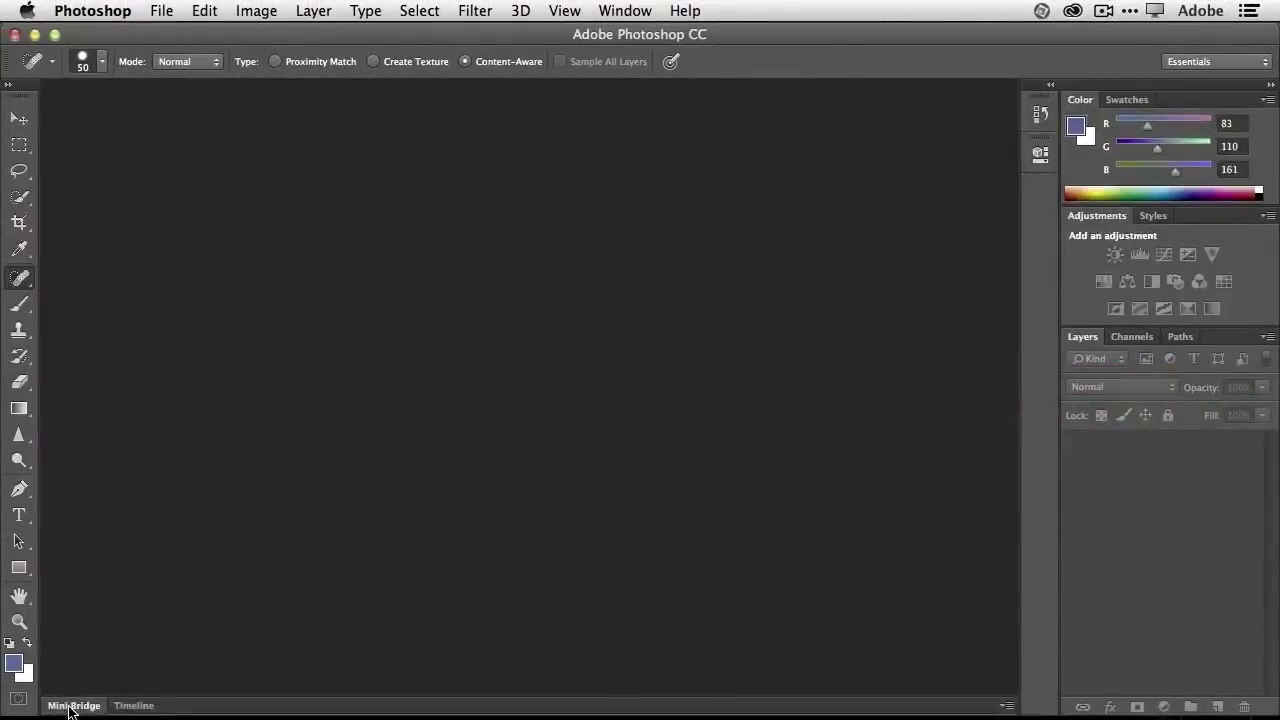
click(70, 705)
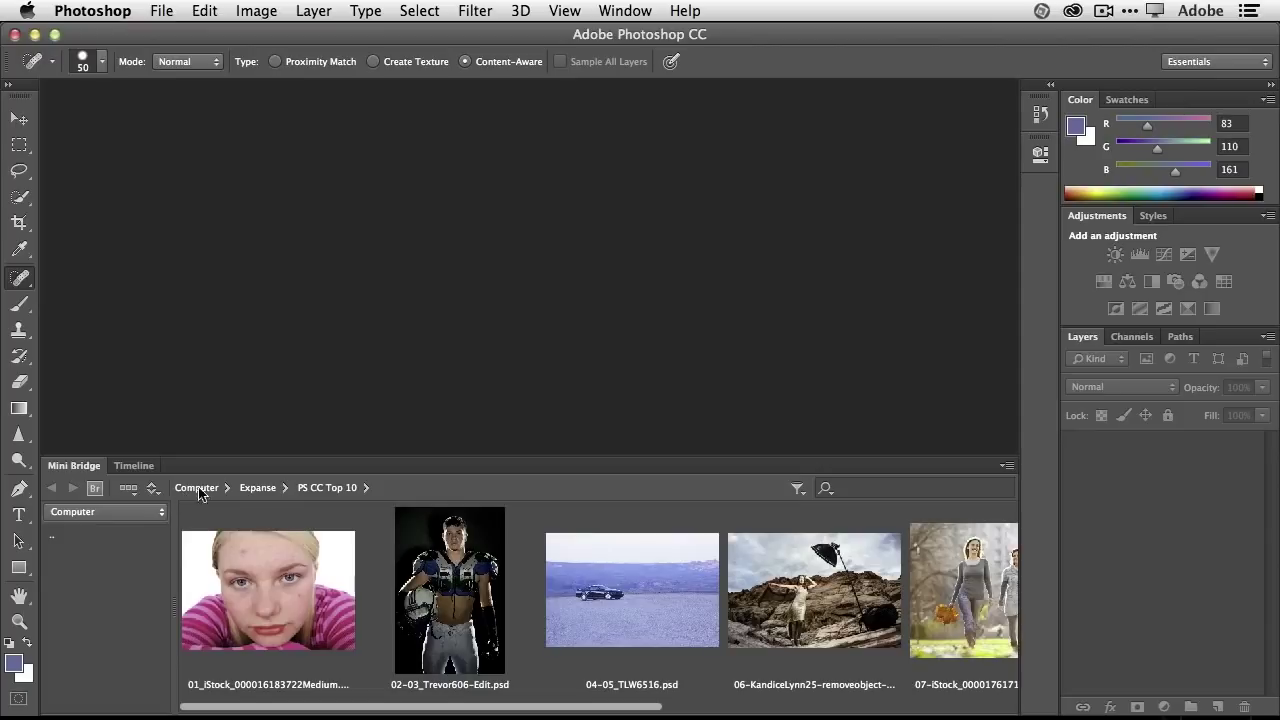
Step: Open 02-03_Trevor606-Edit.psd from Mini Bridge, then collapse the Mini Bridge panel
click(88, 512)
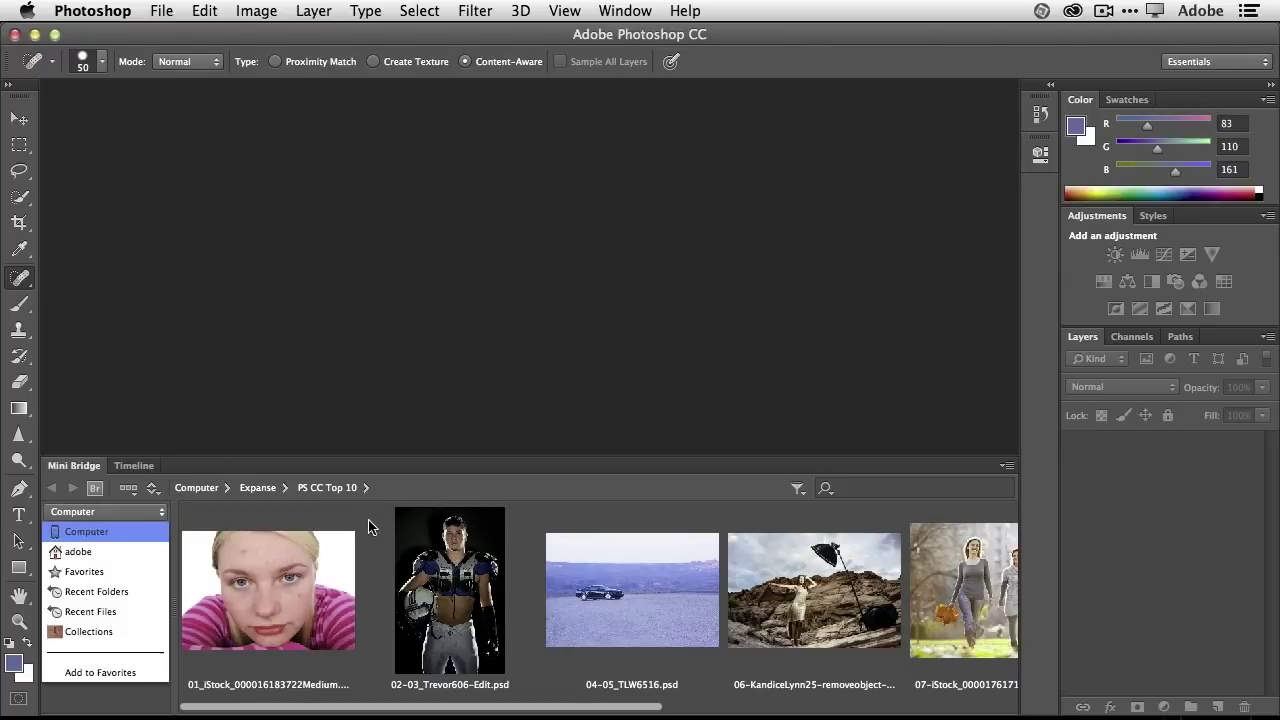
click(446, 515)
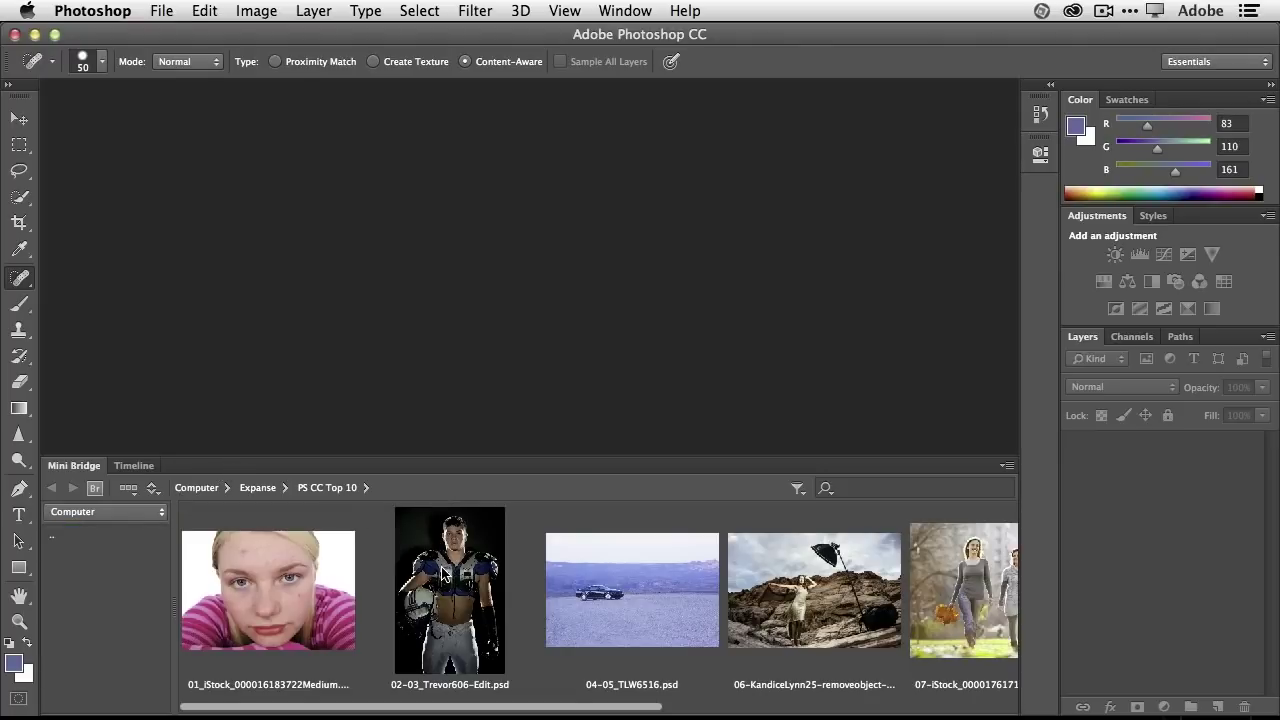
double_click(443, 573)
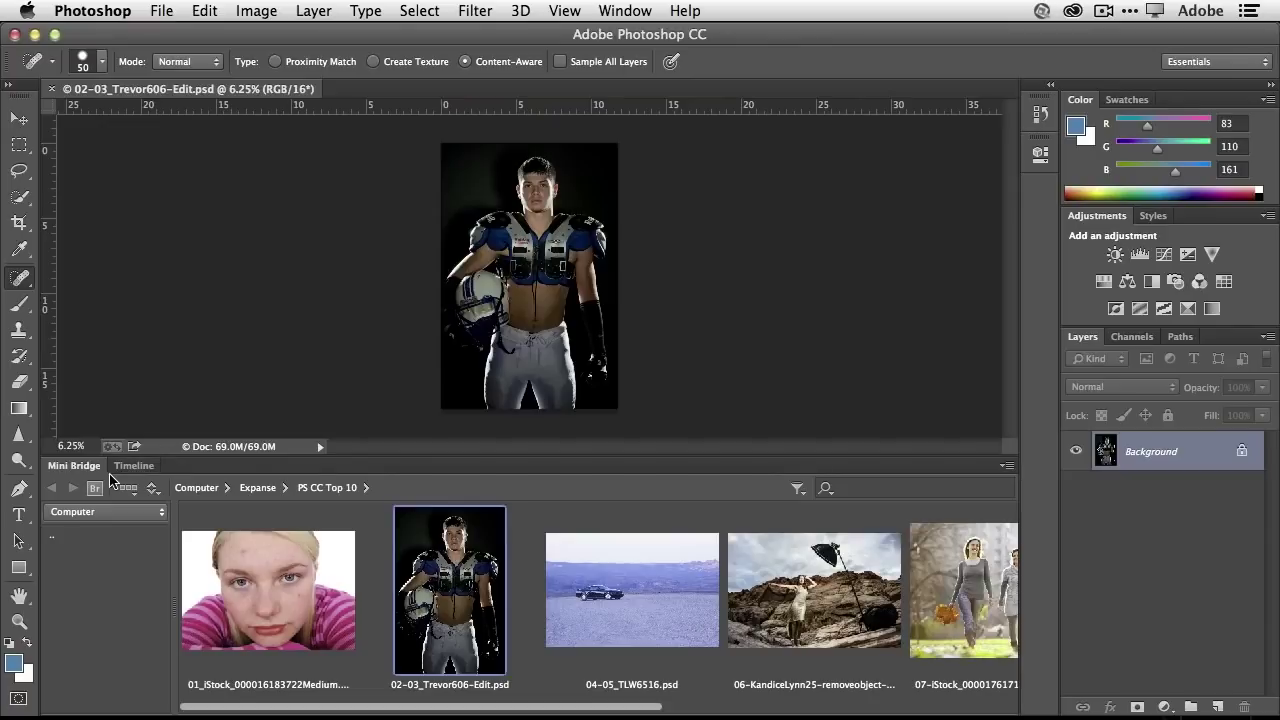
double_click(84, 467)
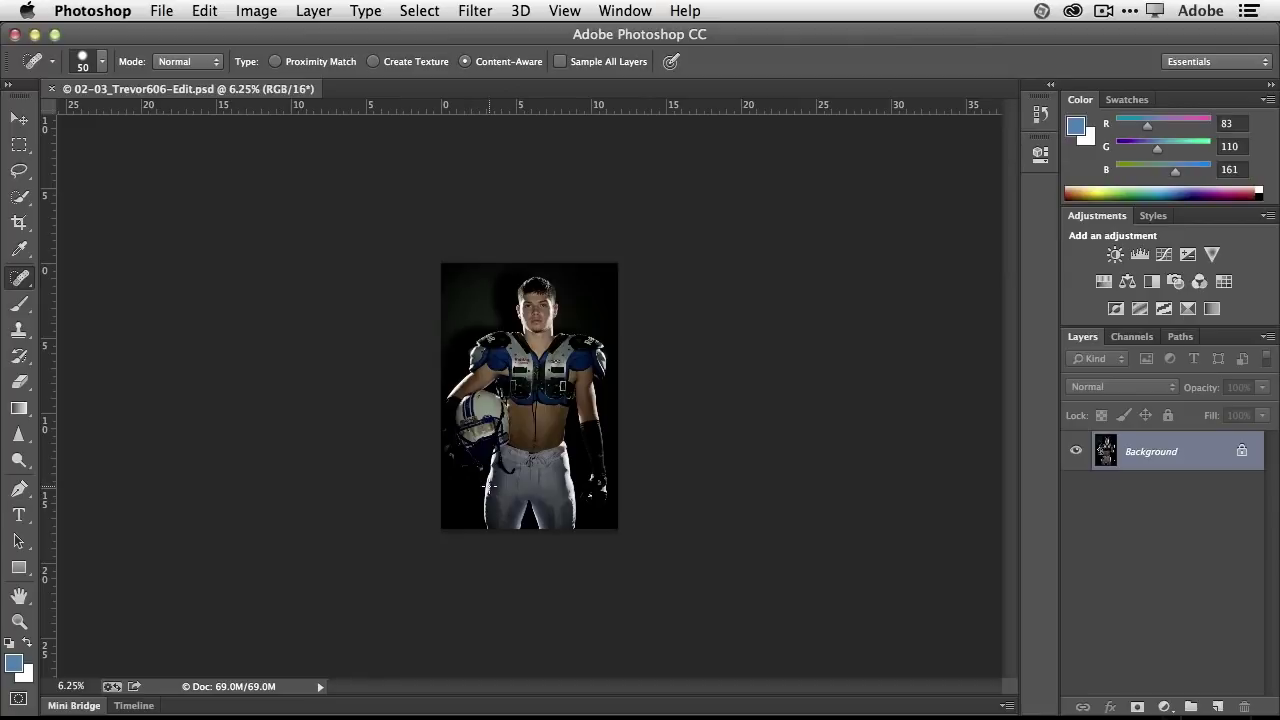
Step: Zoom the football photo to 12.5% and add an empty Layer 1, toggling its visibility to check it
key(super+equal)
key(super+equal)
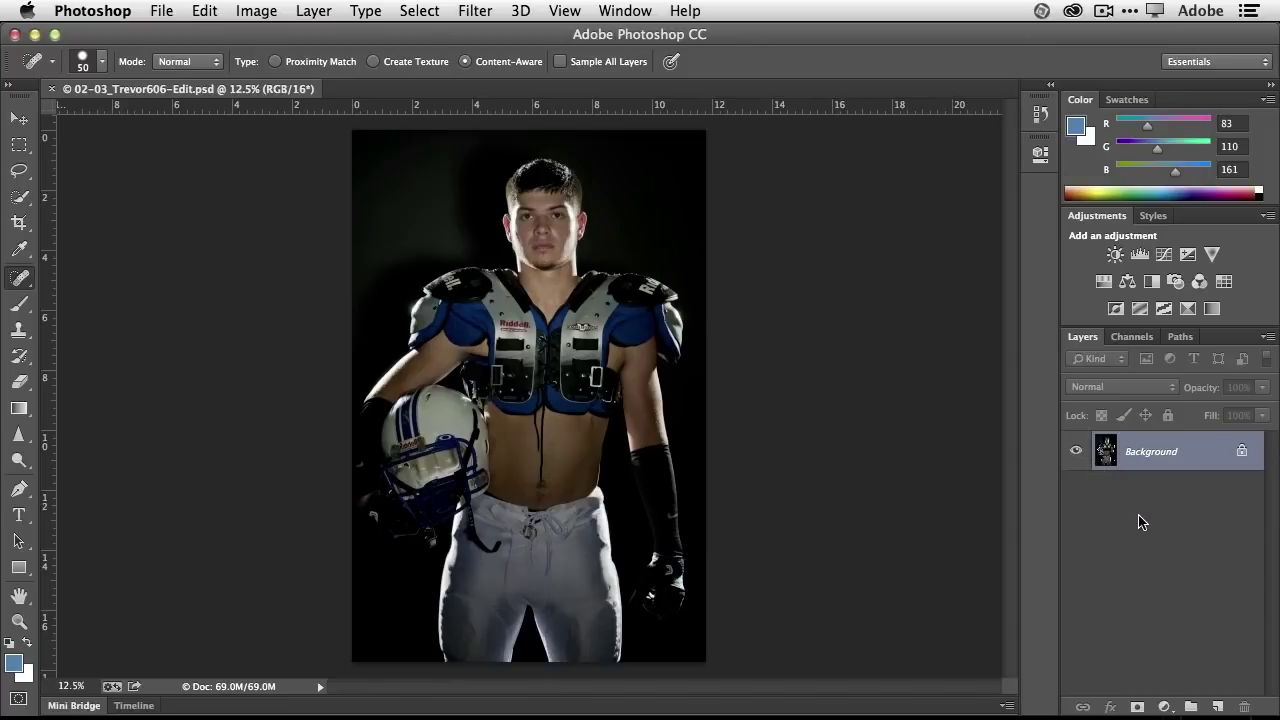
click(1219, 707)
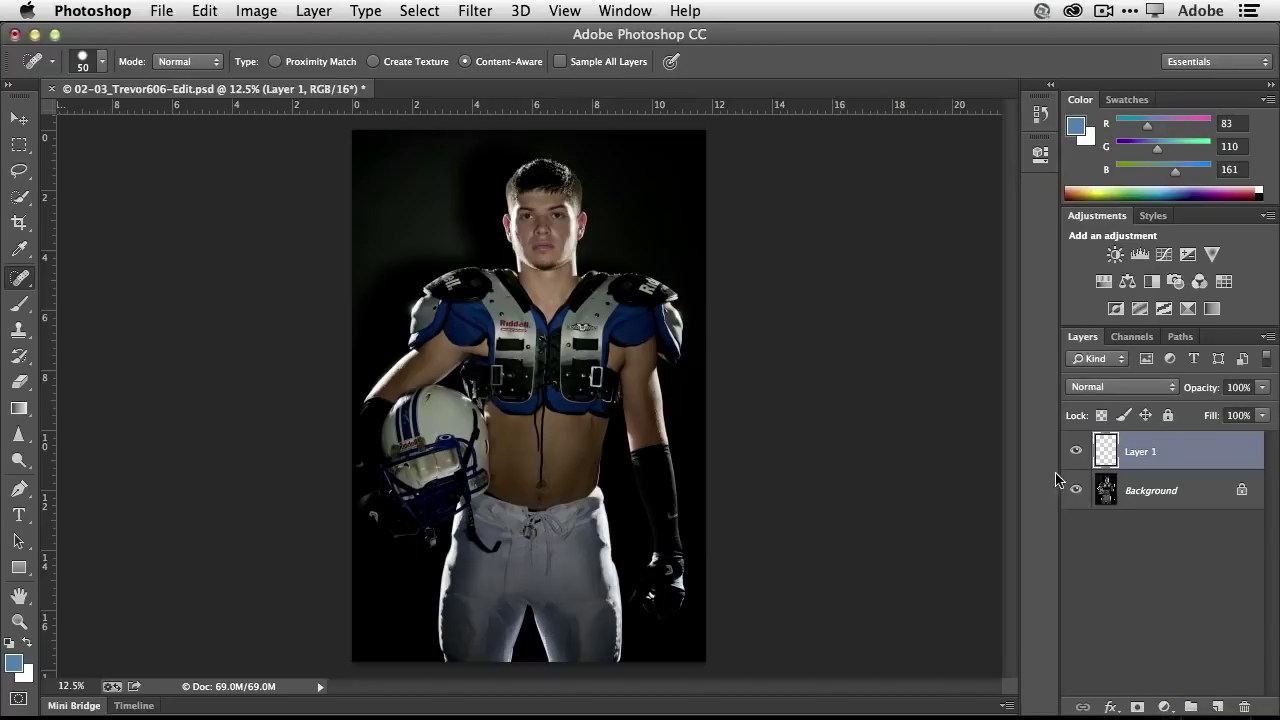
click(1077, 456)
click(1077, 456)
Step: Paint a blue zigzag stroke over the player, toggling the layer's visibility to compare
click(18, 303)
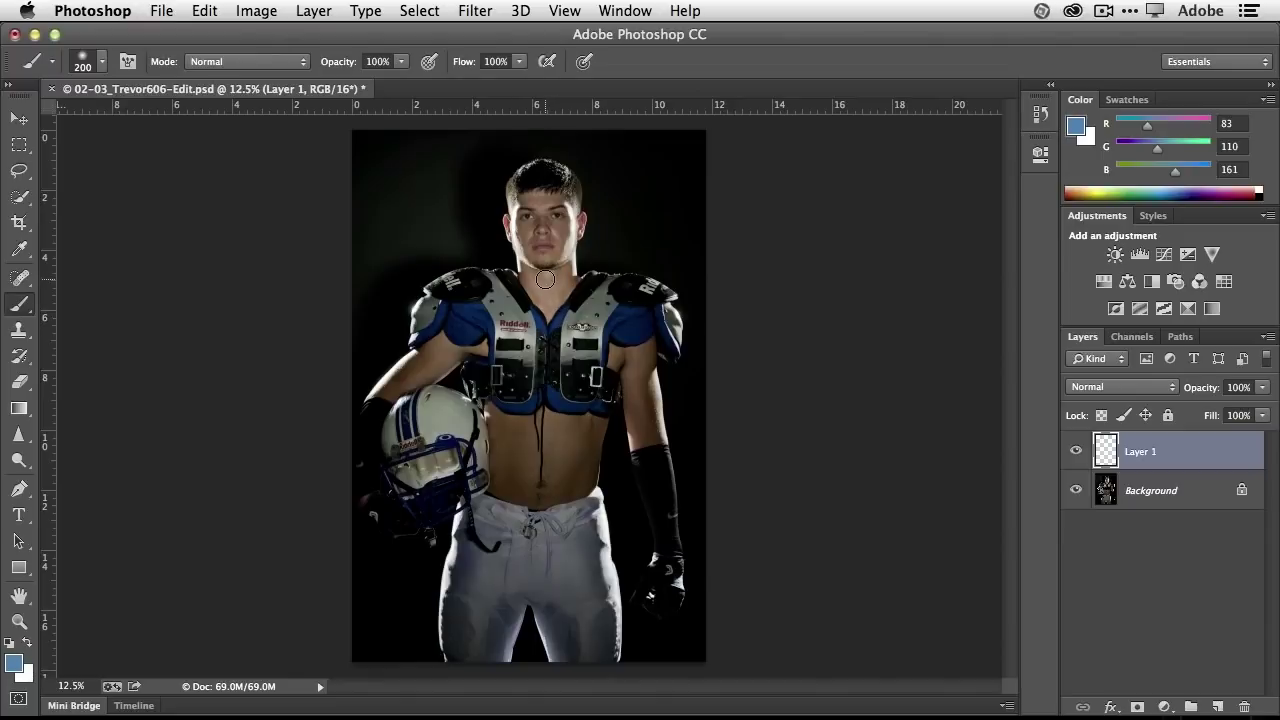
mouse_move(557, 248)
mouse_down()
mouse_move(530, 265)
mouse_move(558, 197)
mouse_move(510, 281)
mouse_move(545, 418)
mouse_move(576, 478)
mouse_move(552, 602)
mouse_move(453, 601)
mouse_move(561, 286)
mouse_move(664, 308)
mouse_move(621, 376)
mouse_move(533, 252)
mouse_move(423, 251)
mouse_up()
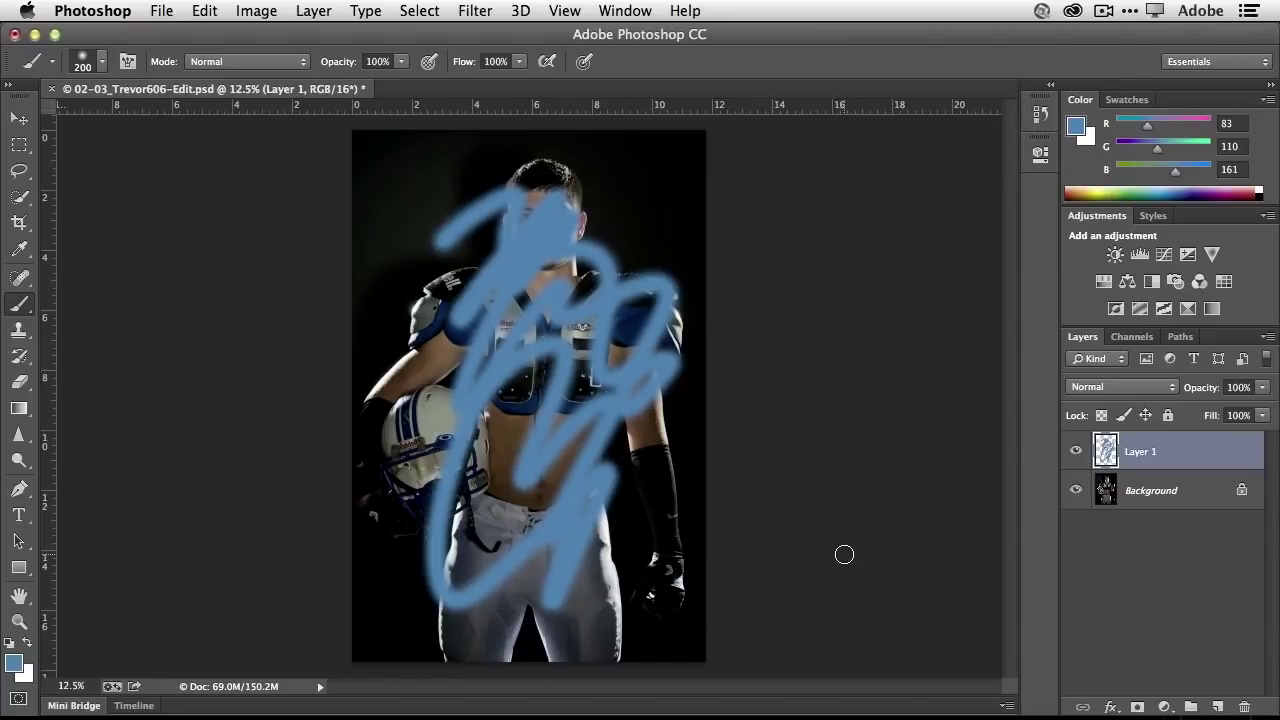
click(1076, 452)
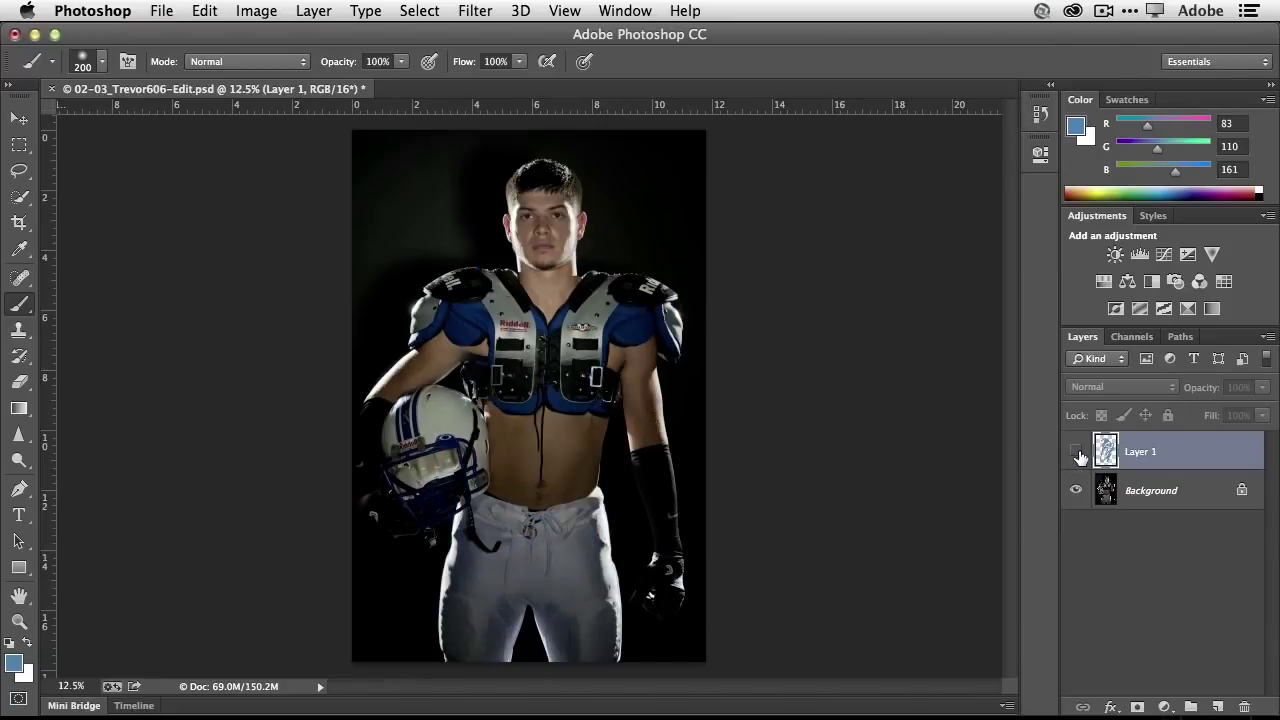
click(1076, 452)
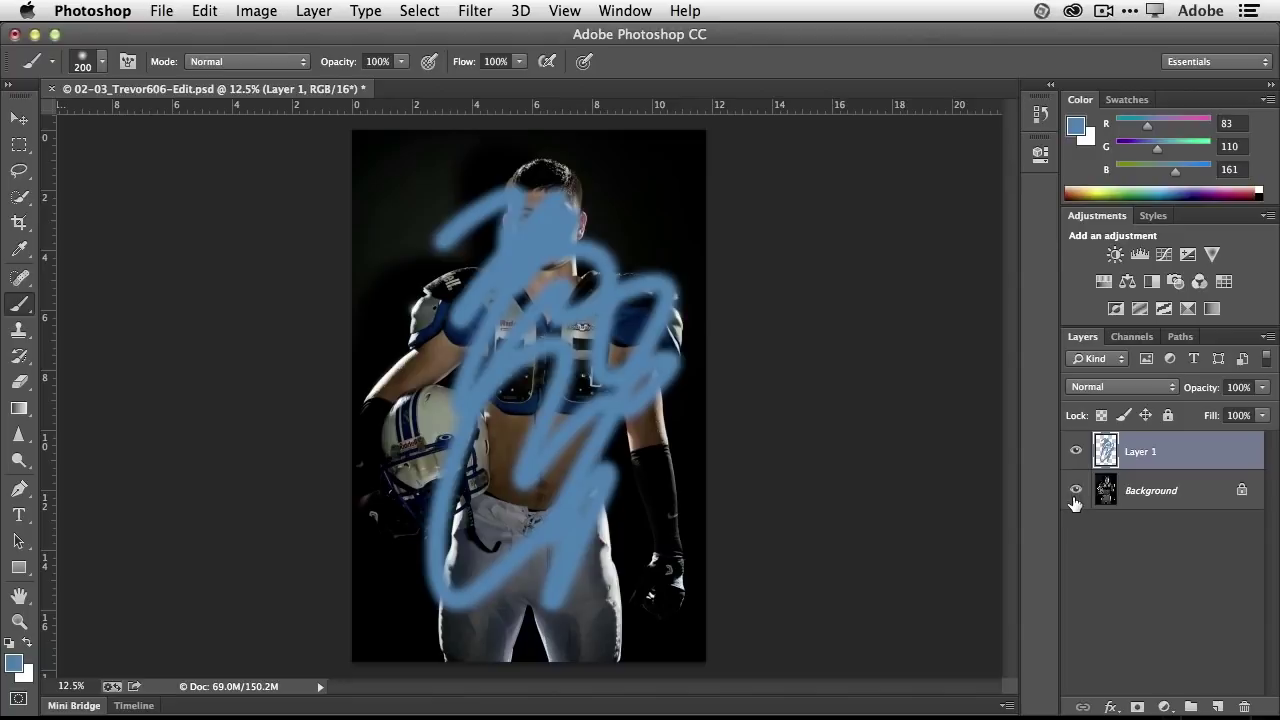
click(1077, 452)
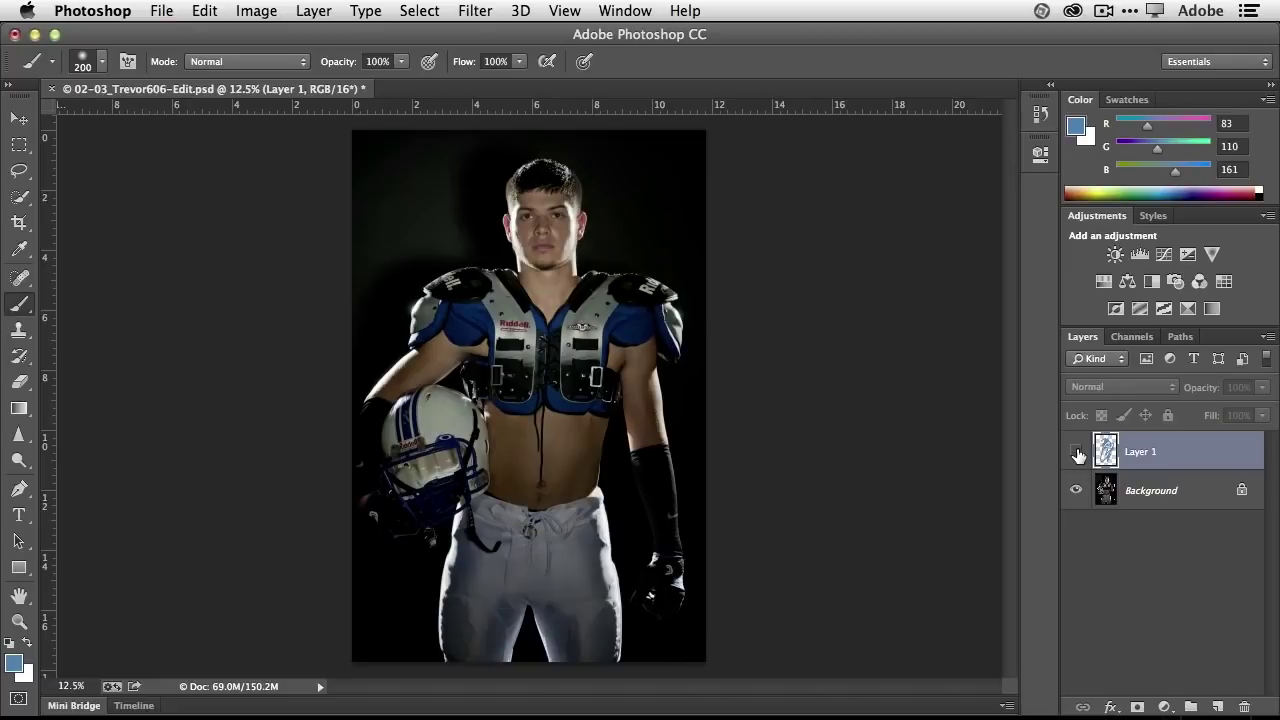
click(1077, 452)
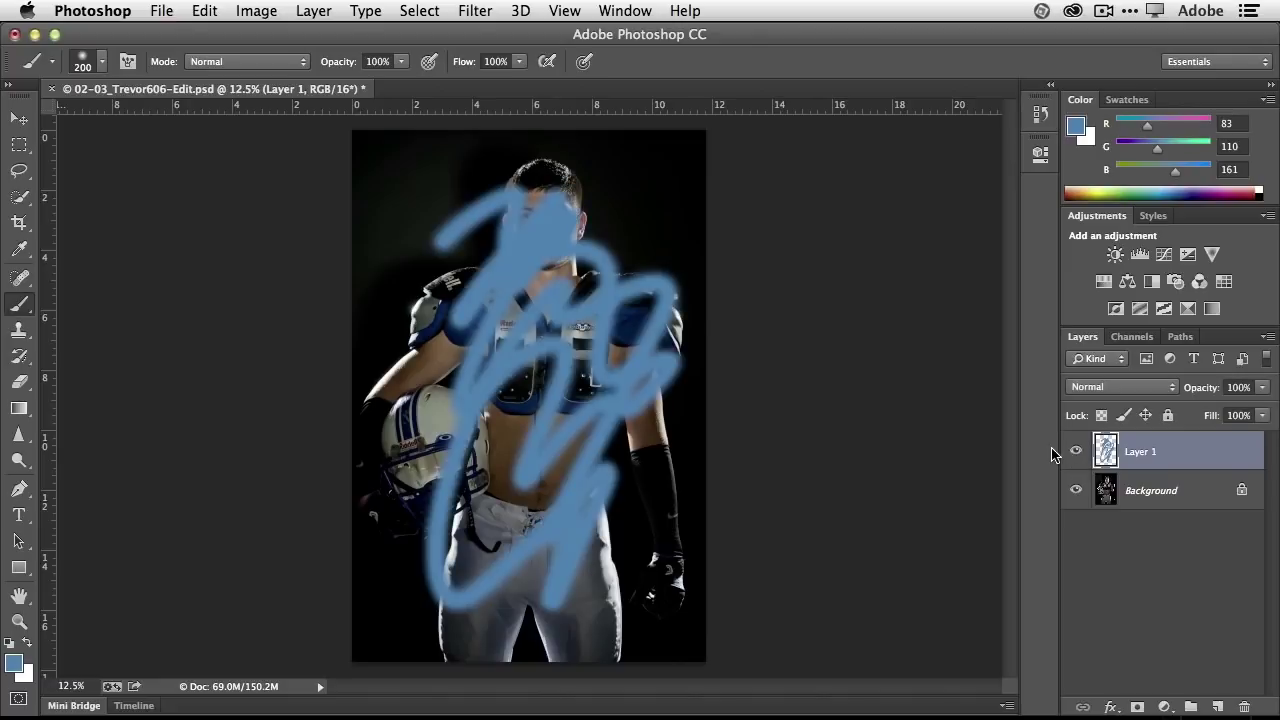
Step: Erase the upper part of the blue strokes with a size 400 eraser
click(19, 381)
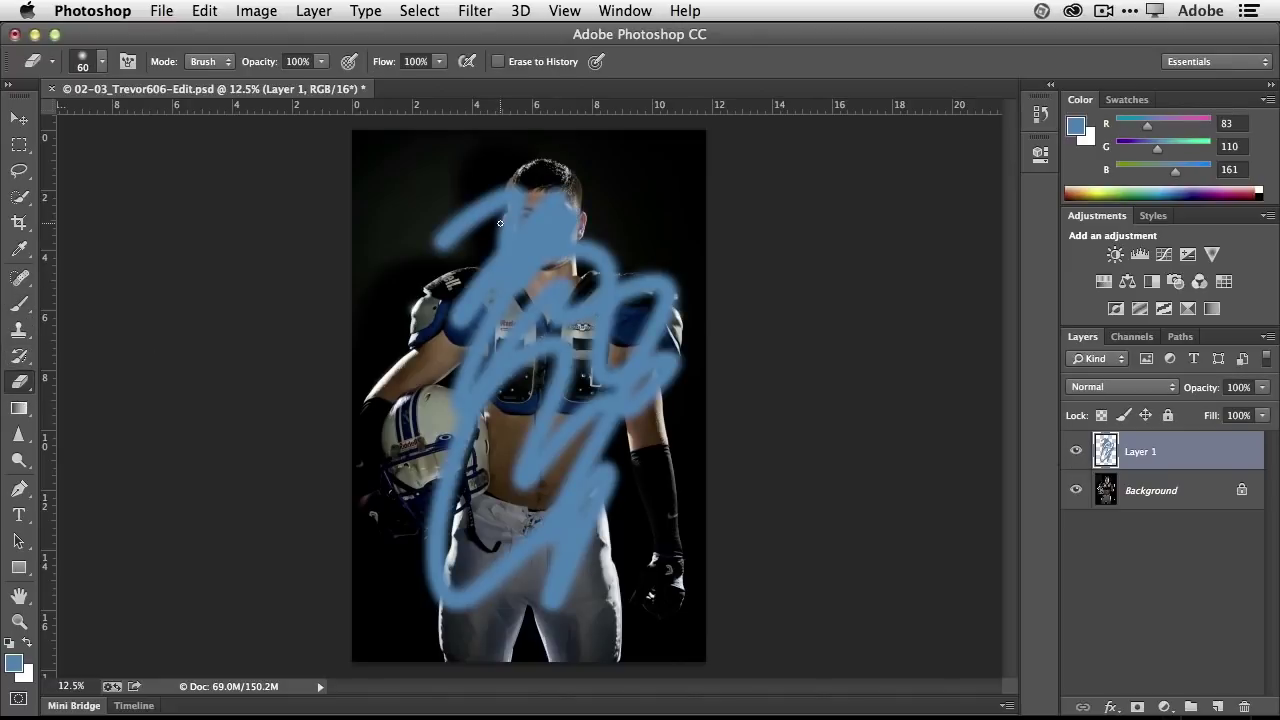
key(bracketright)
key(bracketright)
key(bracketright)
key(bracketright)
key(bracketright)
key(bracketright)
mouse_move(500, 222)
mouse_down()
mouse_move(458, 241)
mouse_move(484, 211)
mouse_move(497, 241)
mouse_move(571, 225)
mouse_move(468, 223)
mouse_move(465, 208)
mouse_move(487, 216)
mouse_move(457, 398)
mouse_move(469, 294)
mouse_move(472, 399)
mouse_move(536, 275)
mouse_move(597, 238)
mouse_move(562, 293)
mouse_move(599, 284)
mouse_move(516, 390)
mouse_up()
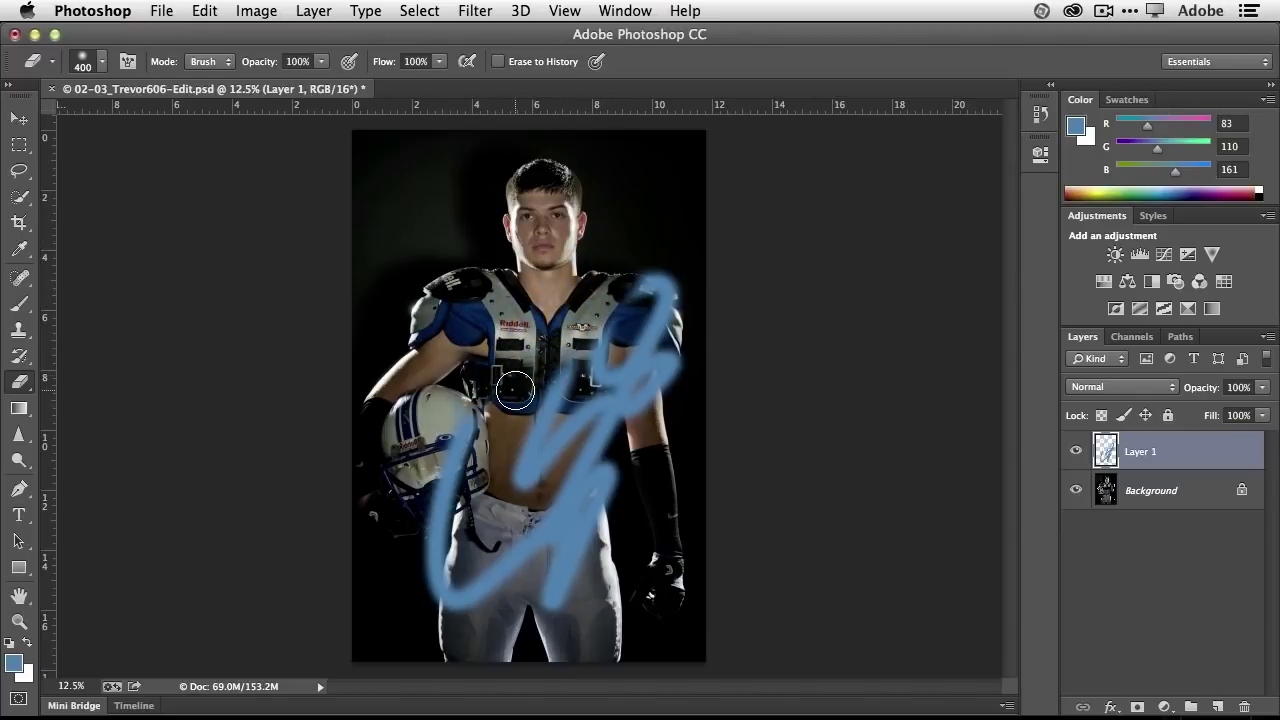
Step: Rename Layer 1 to 'paint' and toggle its visibility
double_click(1139, 451)
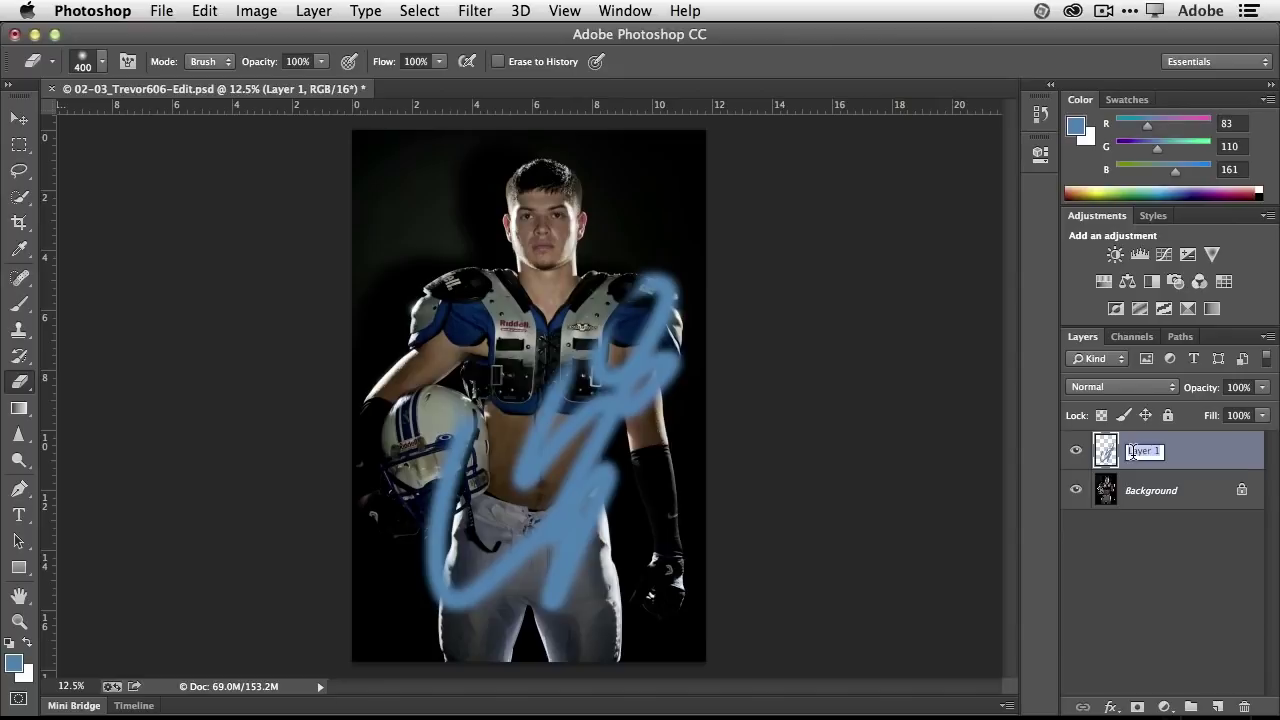
text(paint)
key(Return)
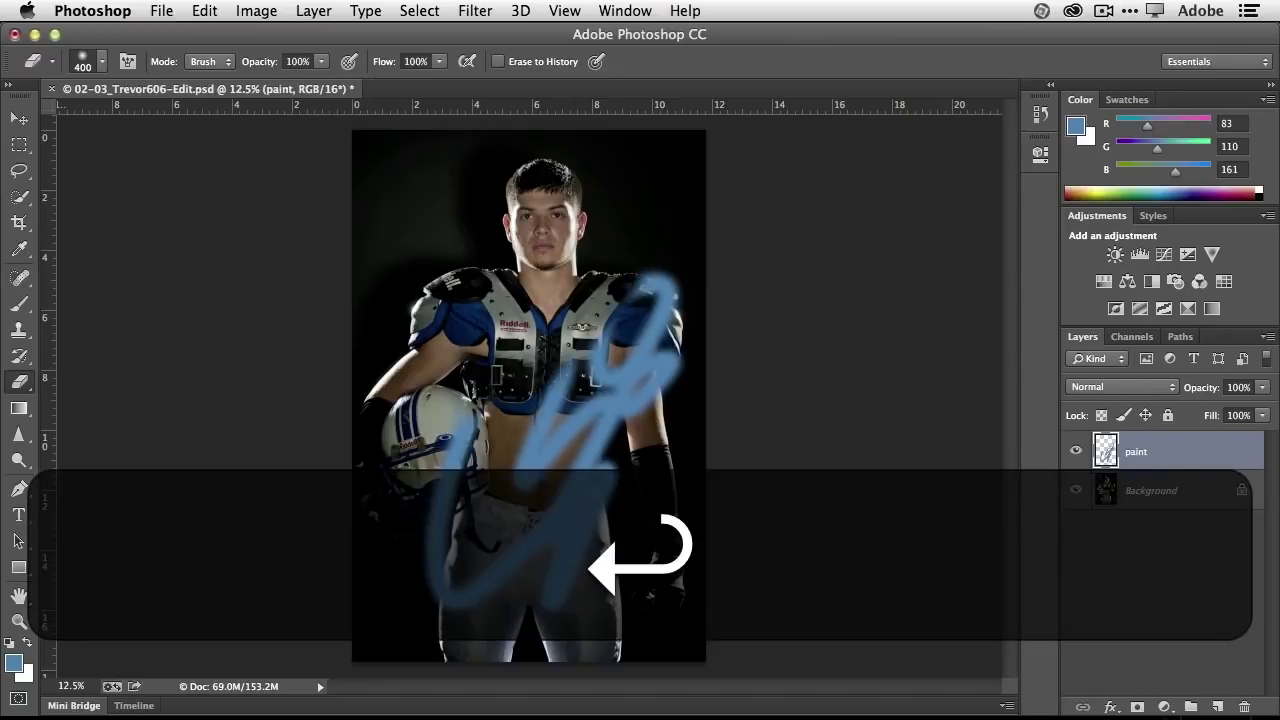
click(1077, 452)
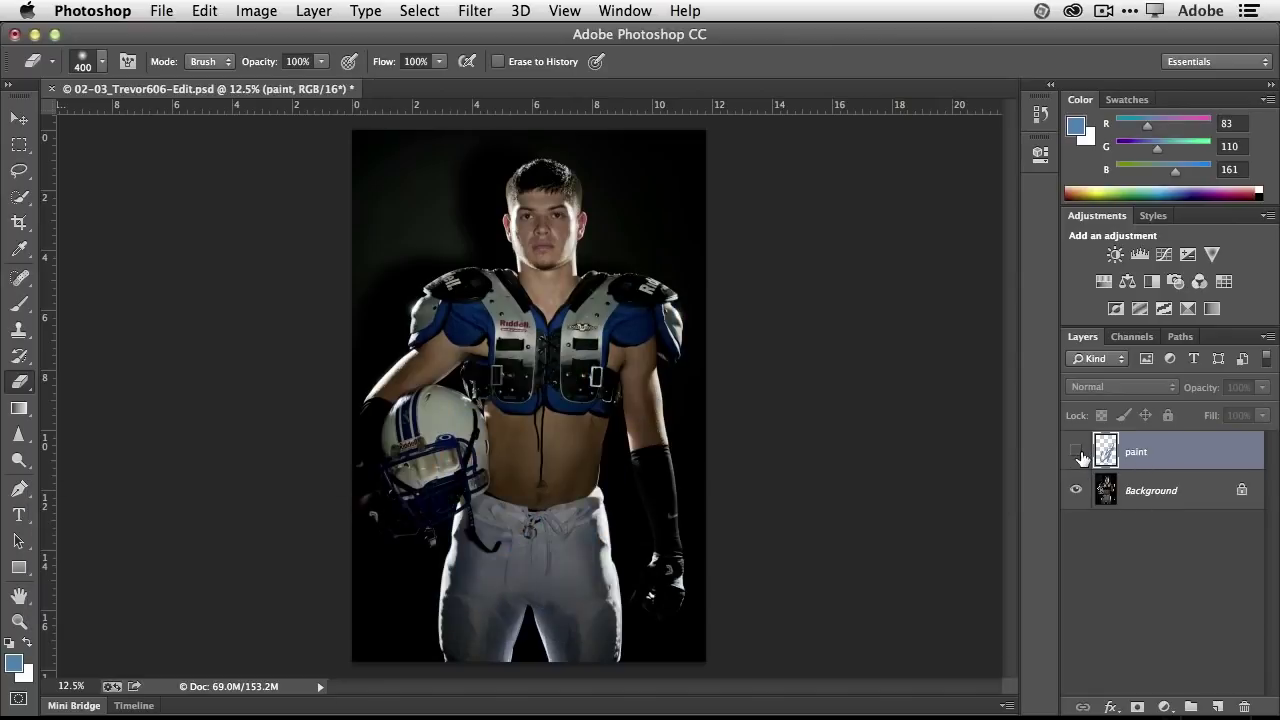
click(1077, 453)
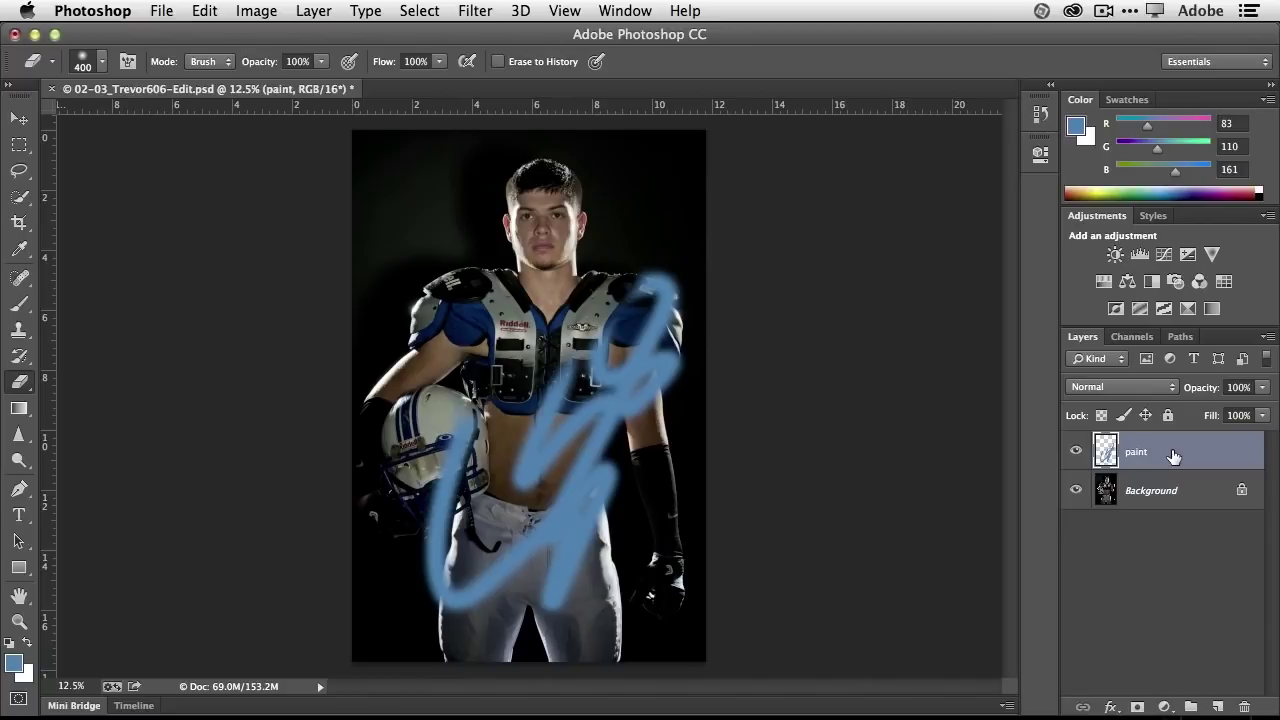
Step: Drag the paint layer onto the Layers panel trash icon
drag(1173, 456, 1246, 707)
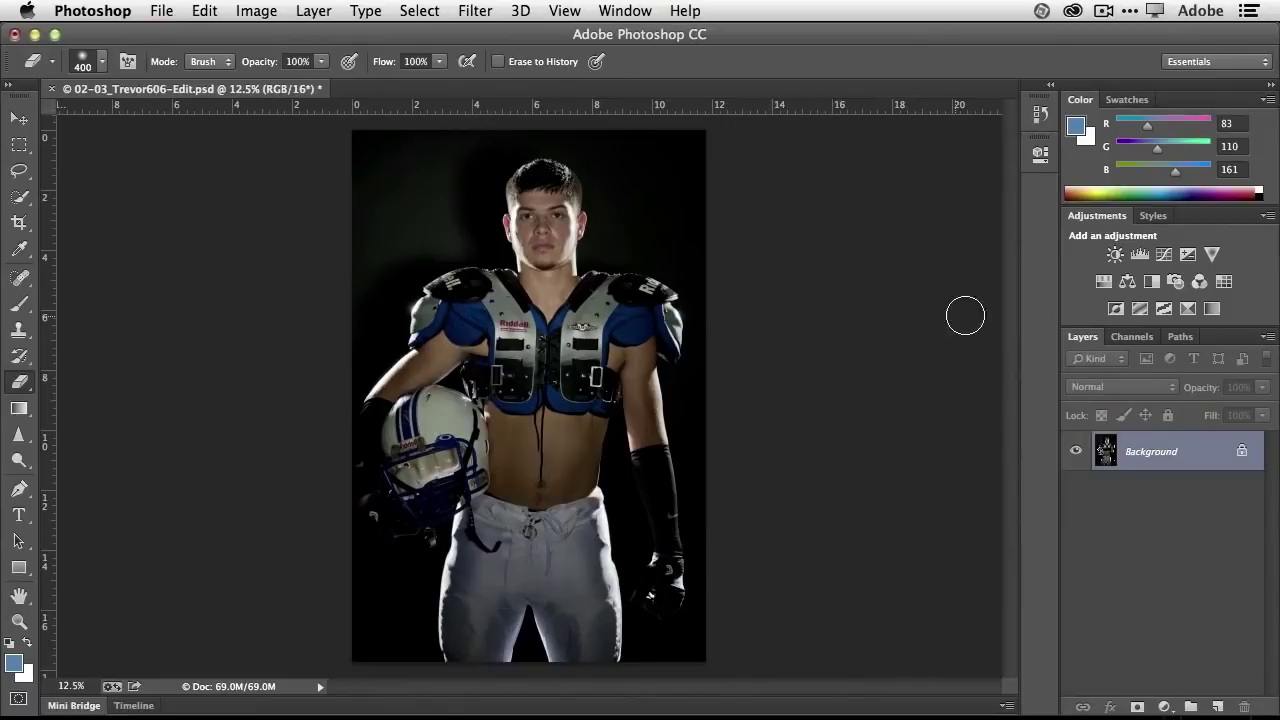
Step: Add an Exposure adjustment layer and raise its exposure to +1.57
click(1187, 255)
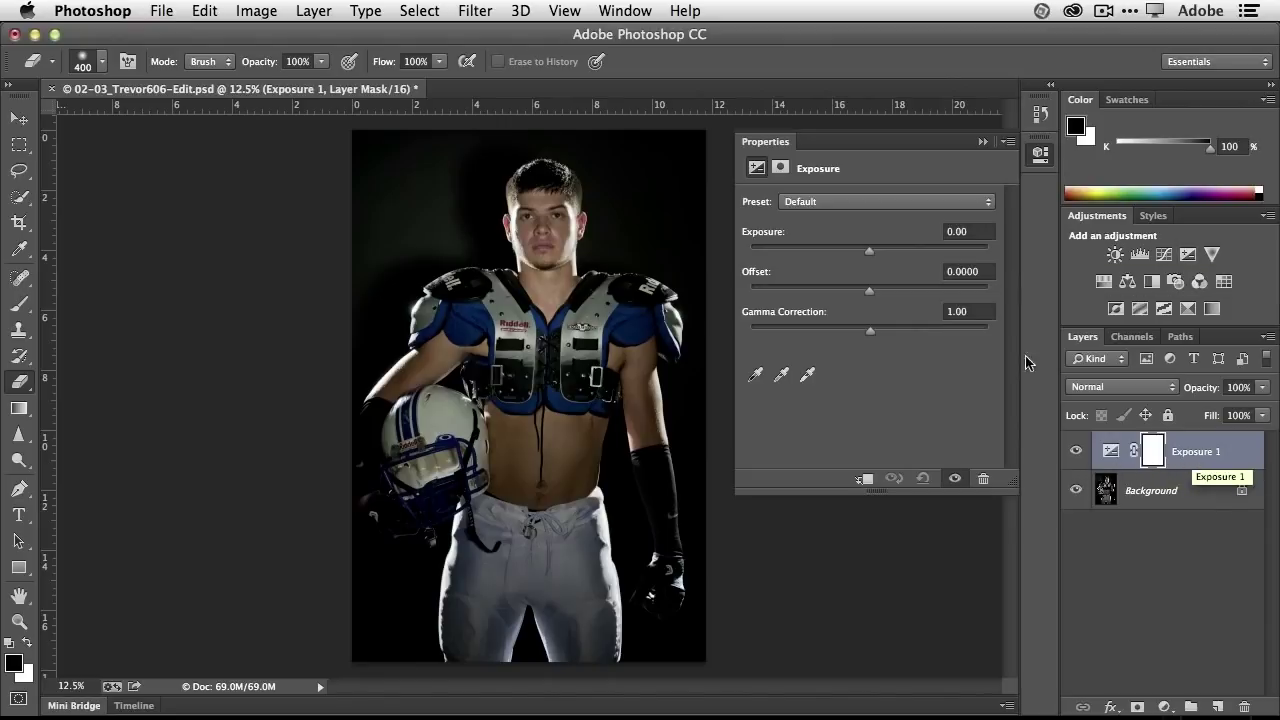
drag(871, 259, 896, 258)
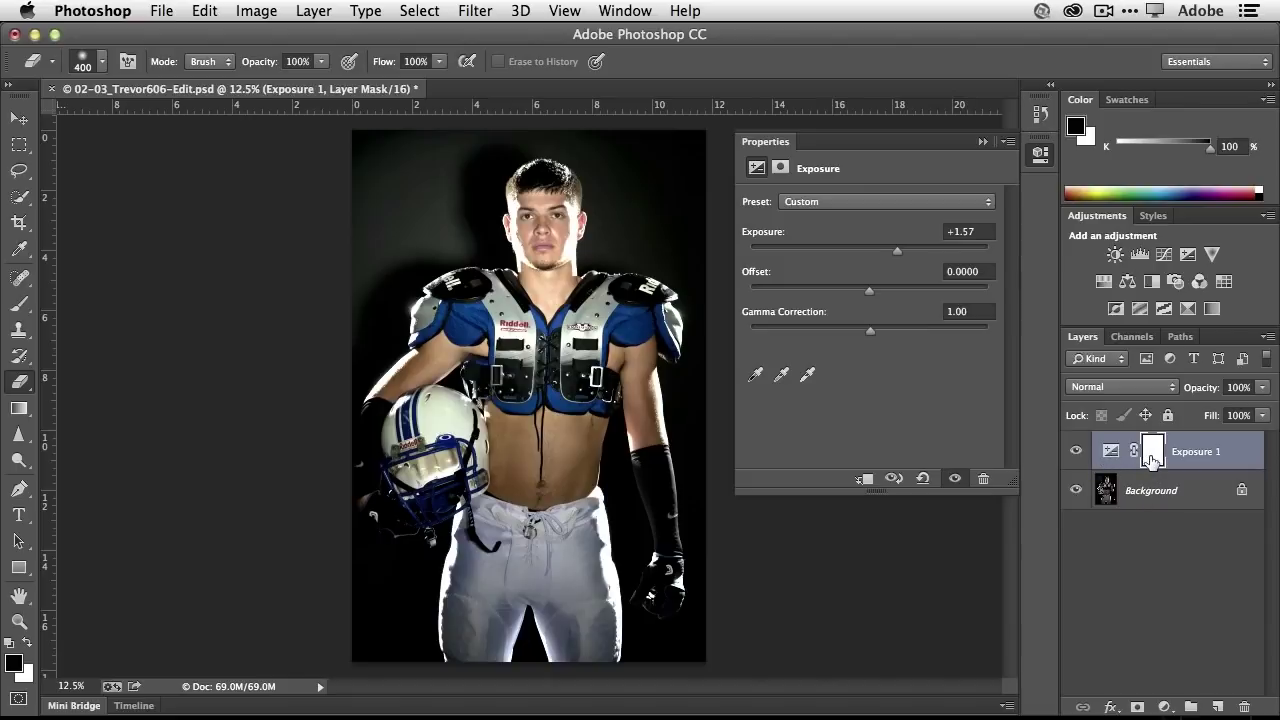
key(alt+super+equal)
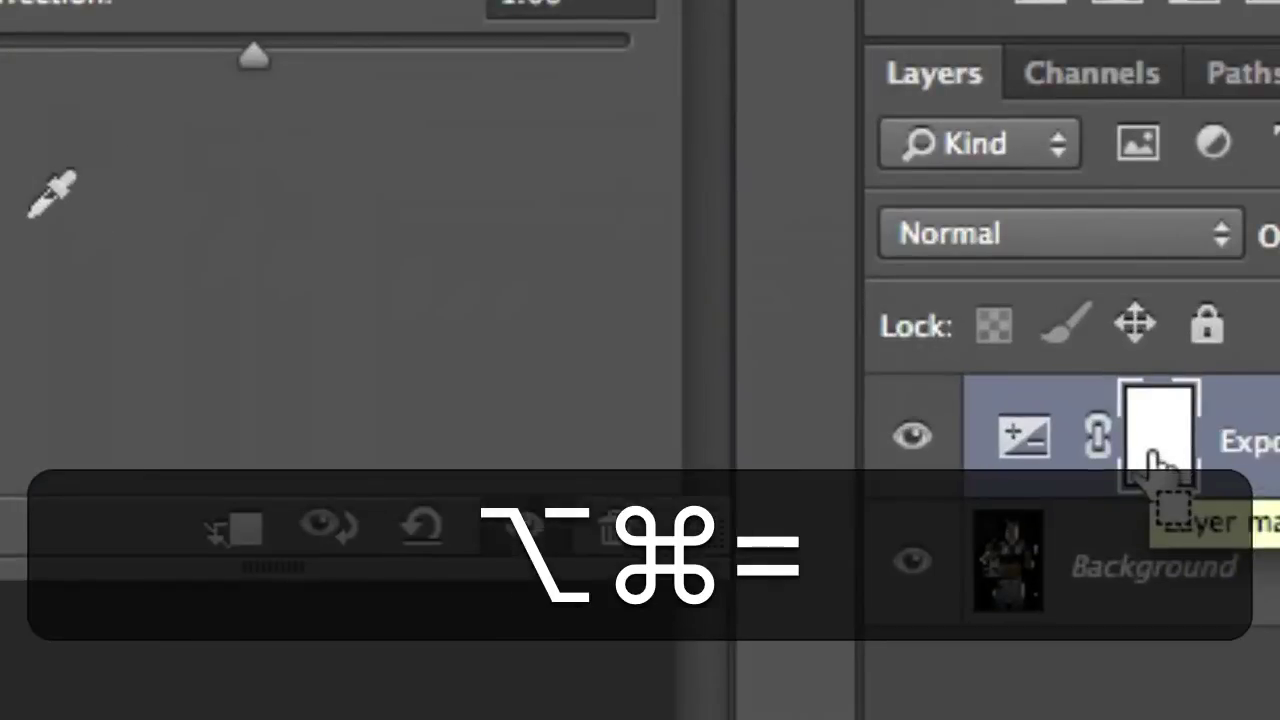
key(alt+super+minus)
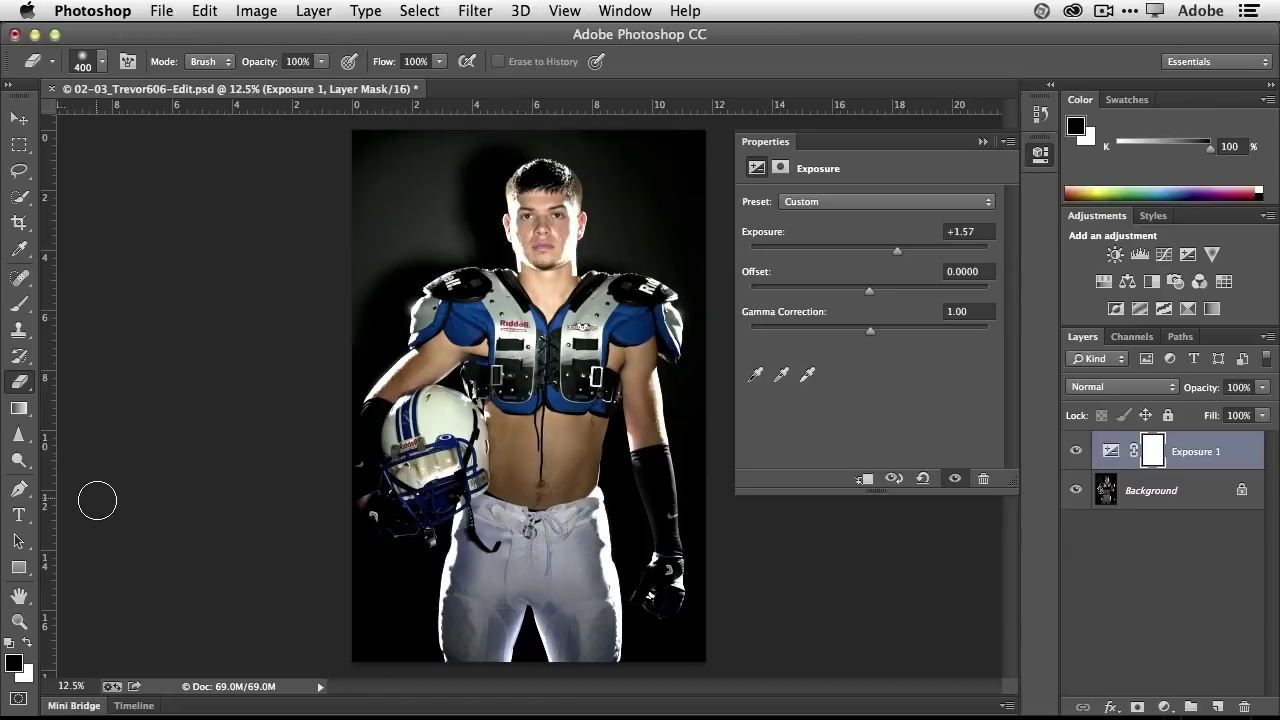
Step: Try a black brush stroke over the abdomen on the mask, then undo it back to fully white
click(18, 303)
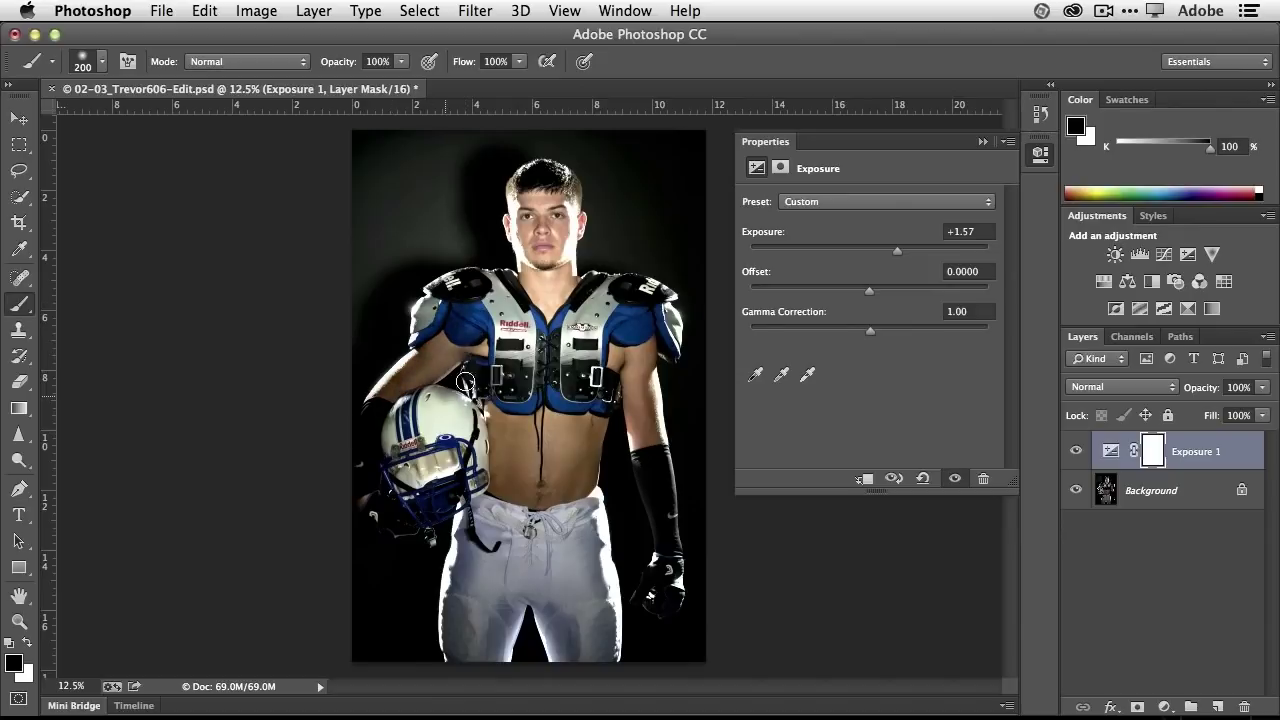
mouse_move(606, 381)
mouse_down()
mouse_move(501, 429)
mouse_move(467, 462)
mouse_move(508, 450)
mouse_move(569, 500)
mouse_move(530, 478)
mouse_move(499, 502)
mouse_move(521, 436)
mouse_move(511, 470)
mouse_move(537, 444)
mouse_move(538, 471)
mouse_move(569, 490)
mouse_move(516, 525)
mouse_move(563, 476)
mouse_move(608, 383)
mouse_move(562, 432)
mouse_move(530, 443)
mouse_move(591, 423)
mouse_move(523, 408)
mouse_move(603, 370)
mouse_move(611, 381)
mouse_move(615, 348)
mouse_move(638, 334)
mouse_move(639, 455)
mouse_move(656, 345)
mouse_move(628, 439)
mouse_move(632, 408)
mouse_move(659, 486)
mouse_move(624, 379)
mouse_move(664, 366)
mouse_move(662, 491)
mouse_move(604, 606)
mouse_up()
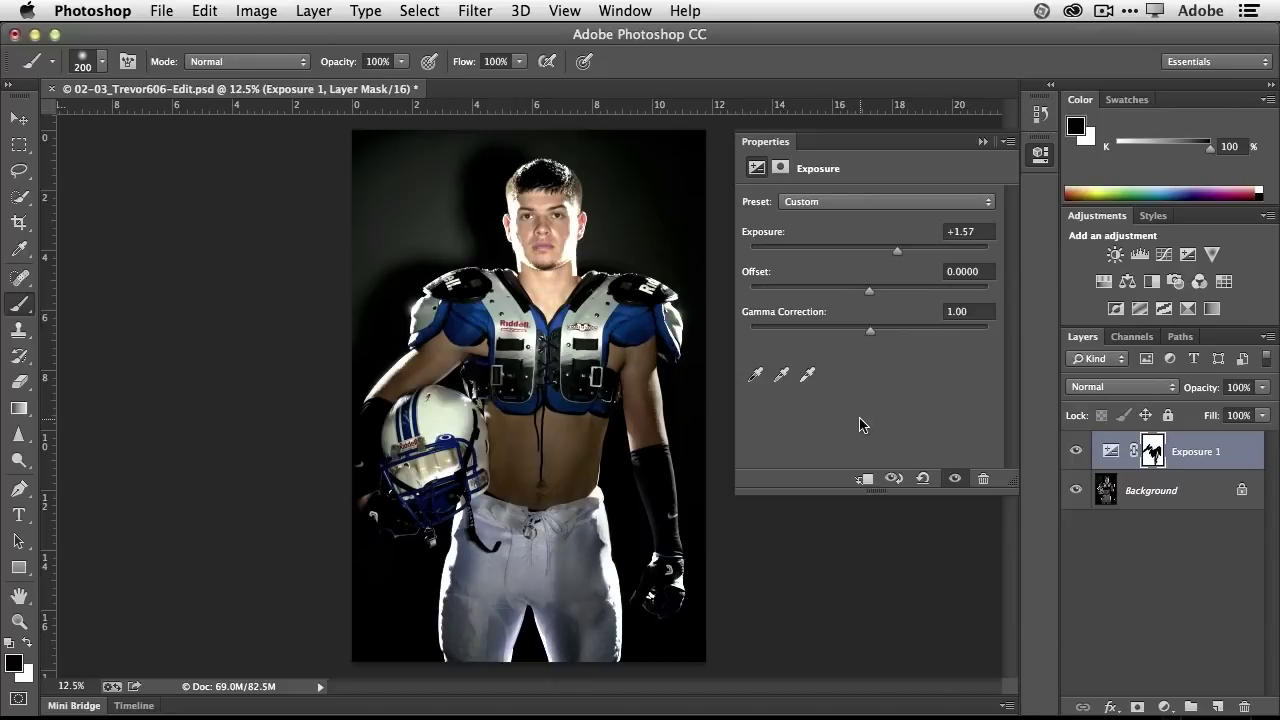
key(super+z)
key(alt+super+z)
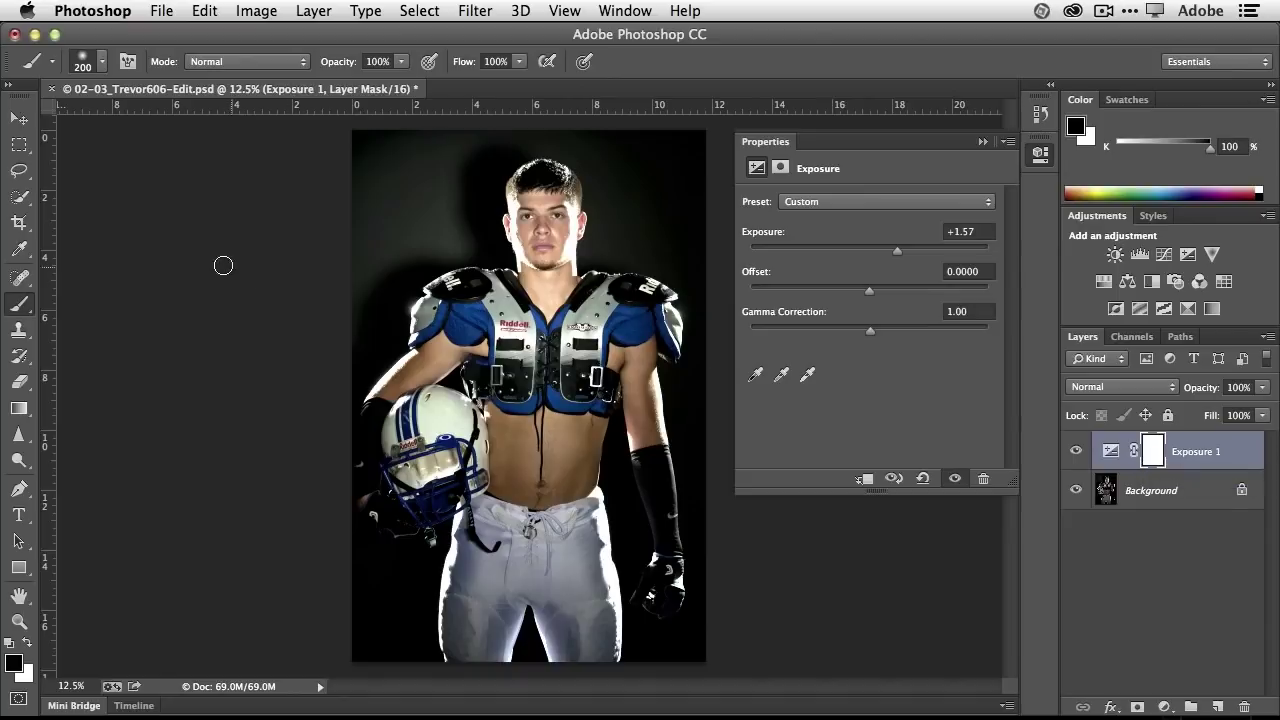
Step: Invert the Exposure 1 mask to black and make white the foreground colour
click(239, 12)
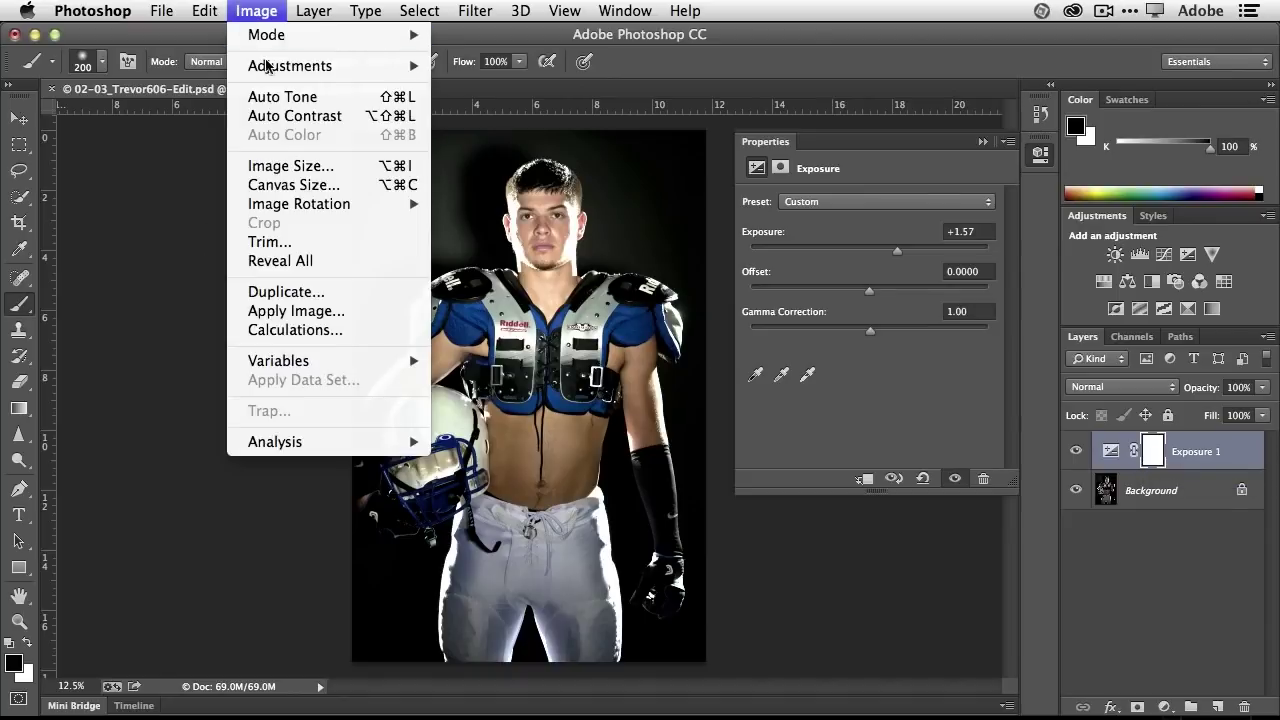
mouse_move(296, 70)
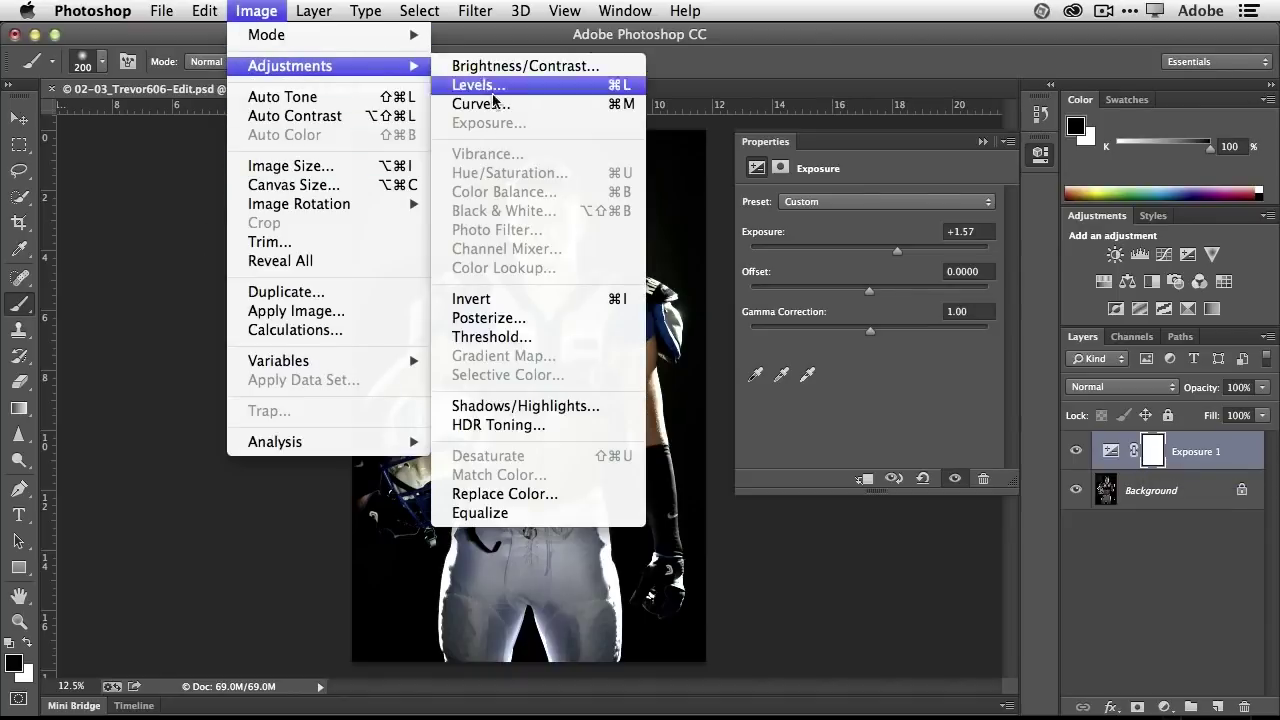
click(527, 298)
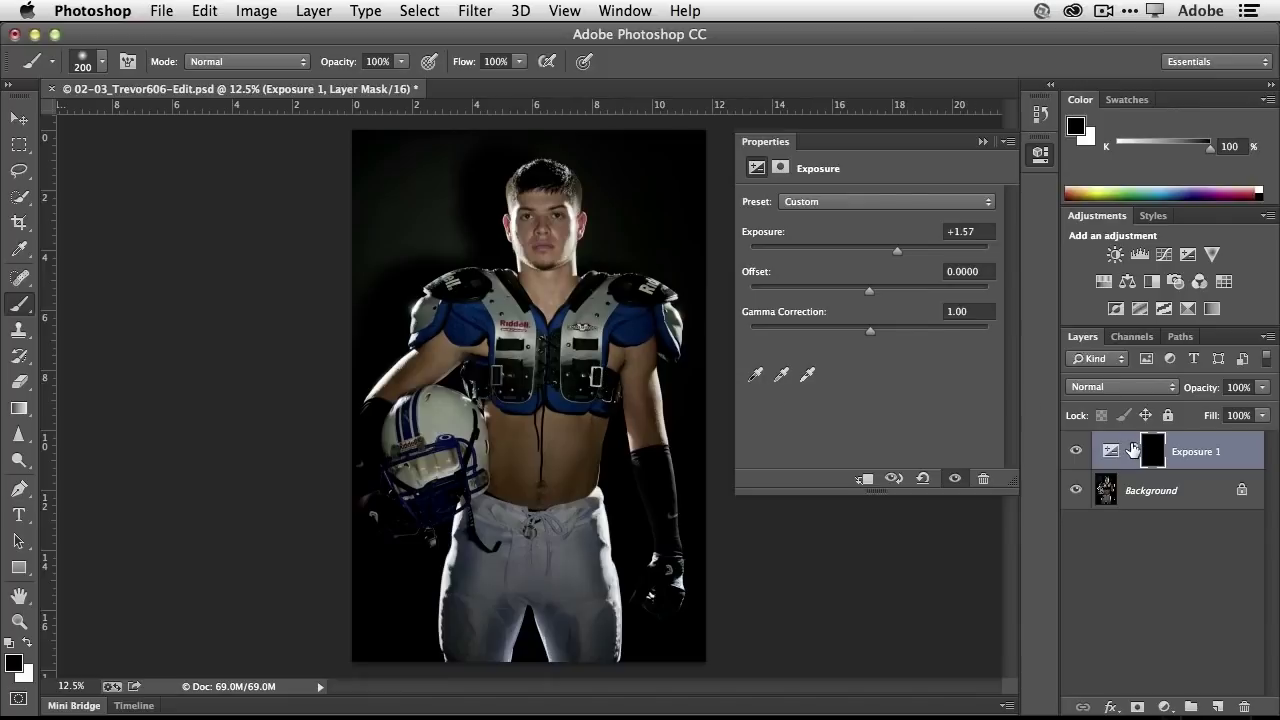
click(27, 645)
Step: Paint white on the Exposure mask over the face and helmet, easing the exposure down
click(26, 645)
click(27, 645)
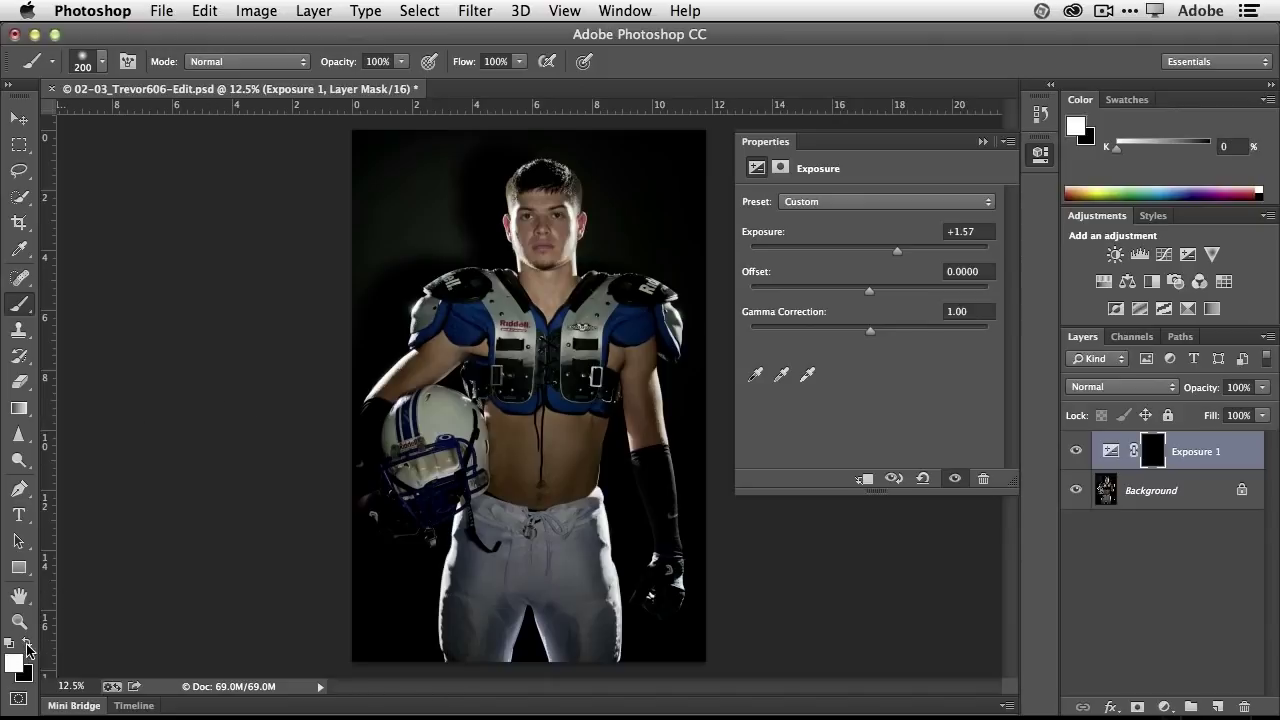
mouse_move(535, 250)
mouse_down()
mouse_move(538, 205)
mouse_move(544, 245)
mouse_move(564, 196)
mouse_move(555, 252)
mouse_move(529, 202)
mouse_move(523, 224)
mouse_move(536, 267)
mouse_move(556, 261)
mouse_move(540, 295)
mouse_move(526, 277)
mouse_move(551, 307)
mouse_move(566, 252)
mouse_move(545, 194)
mouse_move(530, 220)
mouse_move(550, 211)
mouse_move(548, 199)
mouse_move(522, 213)
mouse_move(553, 274)
mouse_up()
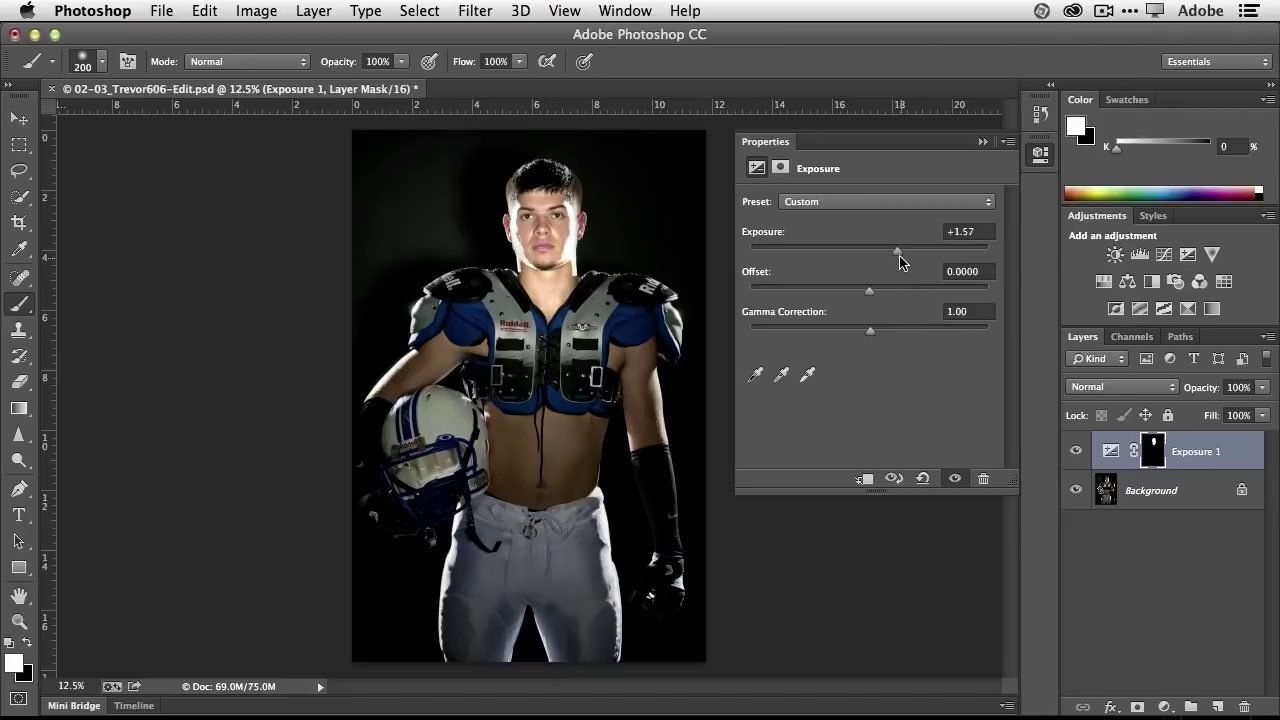
mouse_move(899, 259)
mouse_down()
mouse_move(874, 262)
mouse_move(886, 261)
mouse_up()
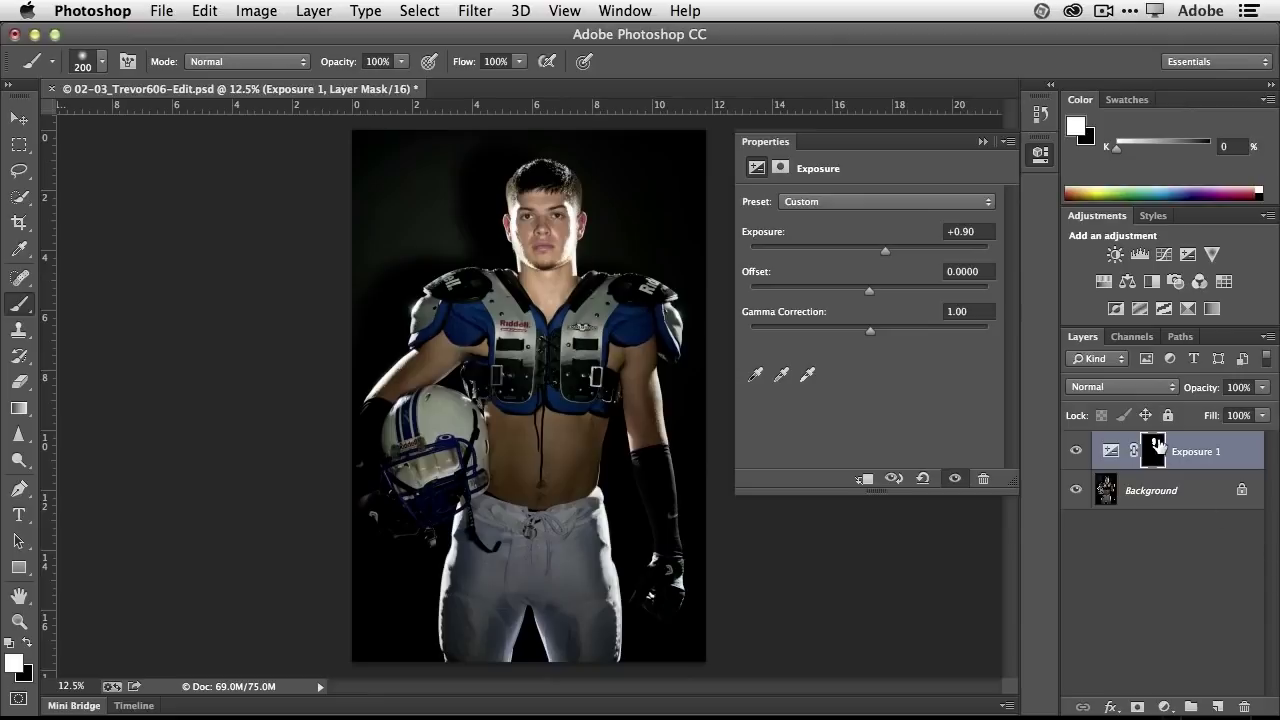
mouse_move(455, 416)
mouse_down()
mouse_move(407, 430)
mouse_move(440, 419)
mouse_move(464, 435)
mouse_move(457, 412)
mouse_move(419, 400)
mouse_move(448, 411)
mouse_move(479, 460)
mouse_move(448, 398)
mouse_move(388, 438)
mouse_move(409, 409)
mouse_move(464, 424)
mouse_move(436, 398)
mouse_move(457, 407)
mouse_move(475, 479)
mouse_move(426, 497)
mouse_move(455, 485)
mouse_move(433, 509)
mouse_move(393, 479)
mouse_move(412, 408)
mouse_up()
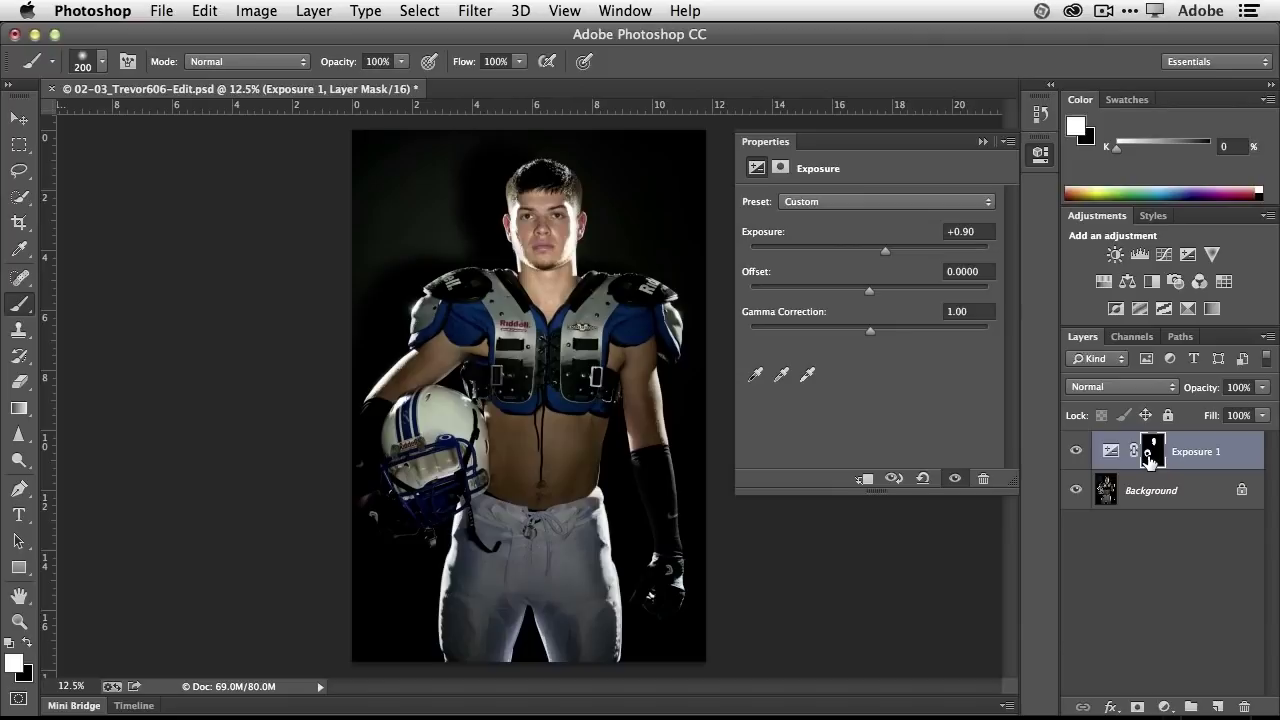
Step: Fine-tune the exposure to +1.06 and hide the Exposure 1 layer
key(alt+super+equal)
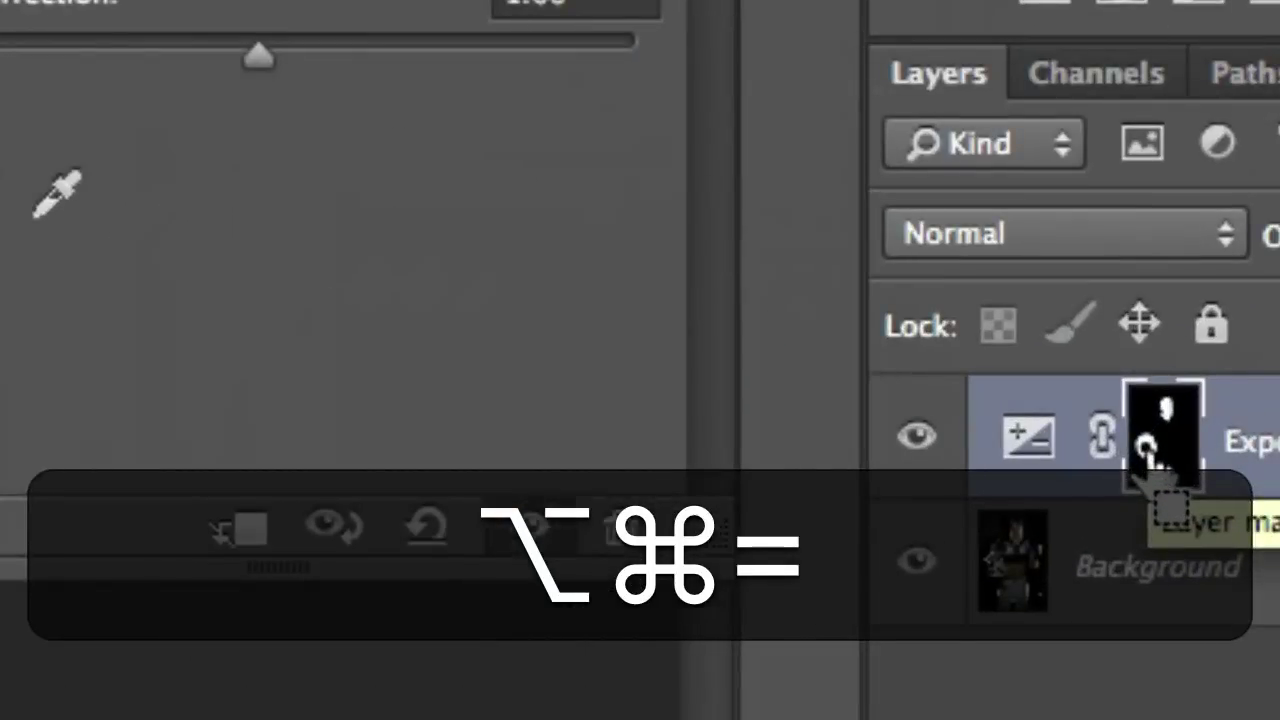
key(alt+super+minus)
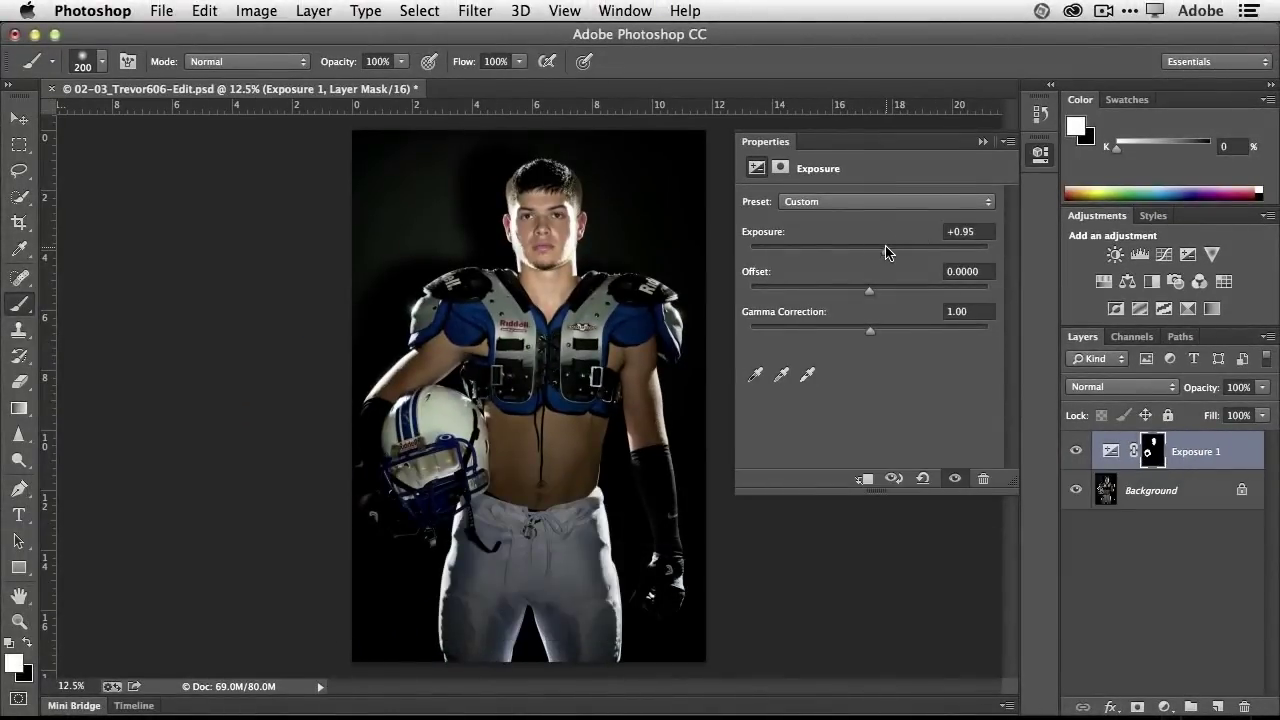
mouse_move(885, 252)
mouse_down()
mouse_move(899, 250)
mouse_move(888, 253)
mouse_up()
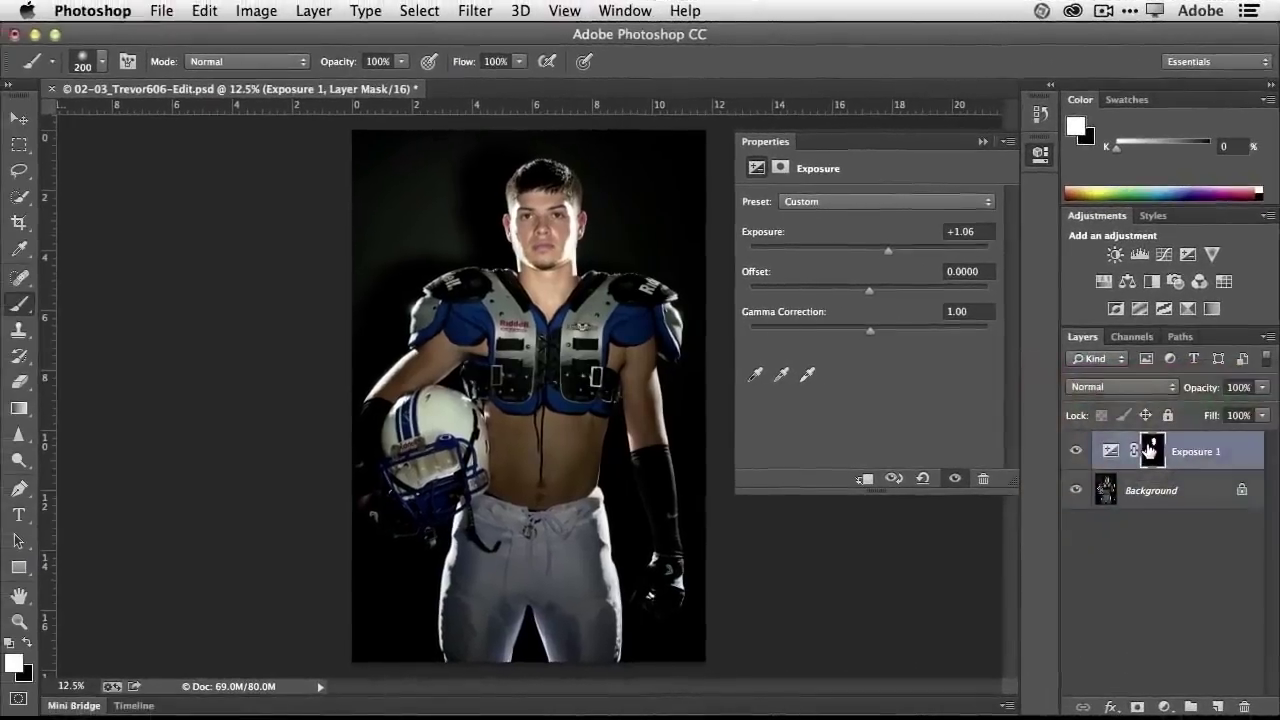
click(1074, 455)
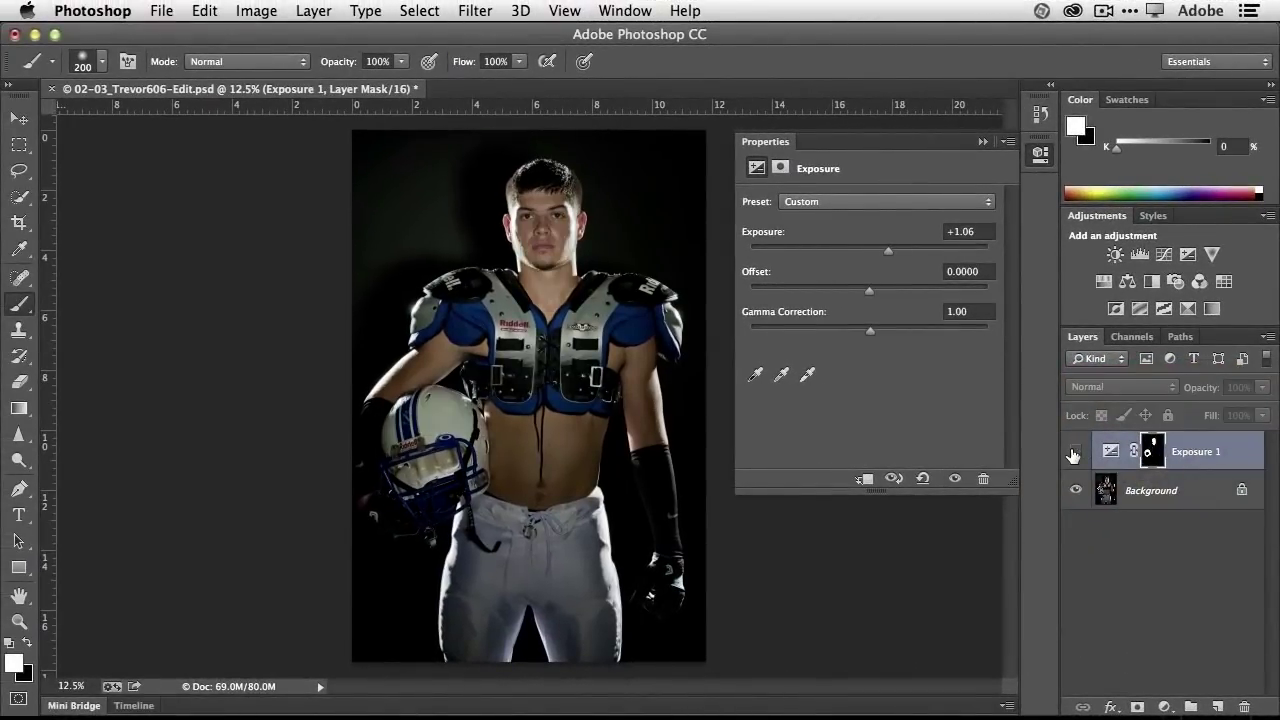
Step: Add a Black & White adjustment layer with Reds 128, Cyans 84 and Blues 65
click(1152, 285)
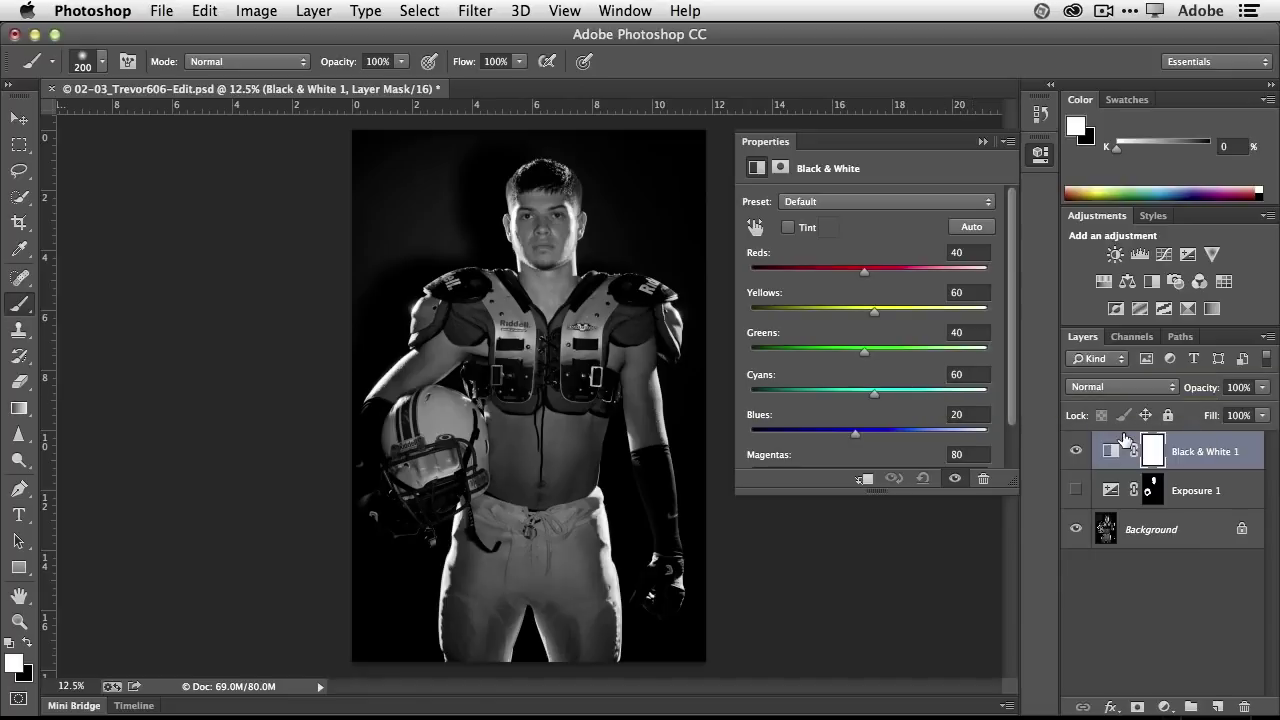
drag(866, 282, 908, 279)
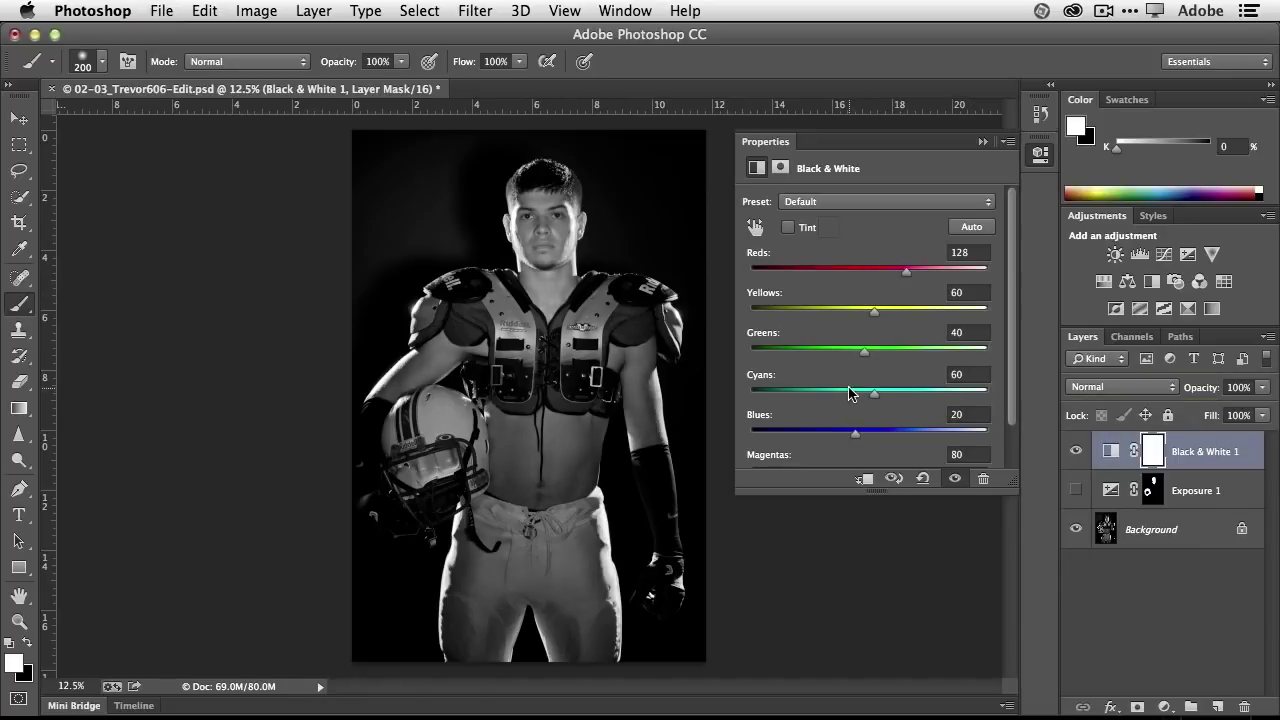
drag(849, 397, 886, 396)
mouse_move(858, 437)
mouse_down()
mouse_move(884, 437)
mouse_move(869, 438)
mouse_up()
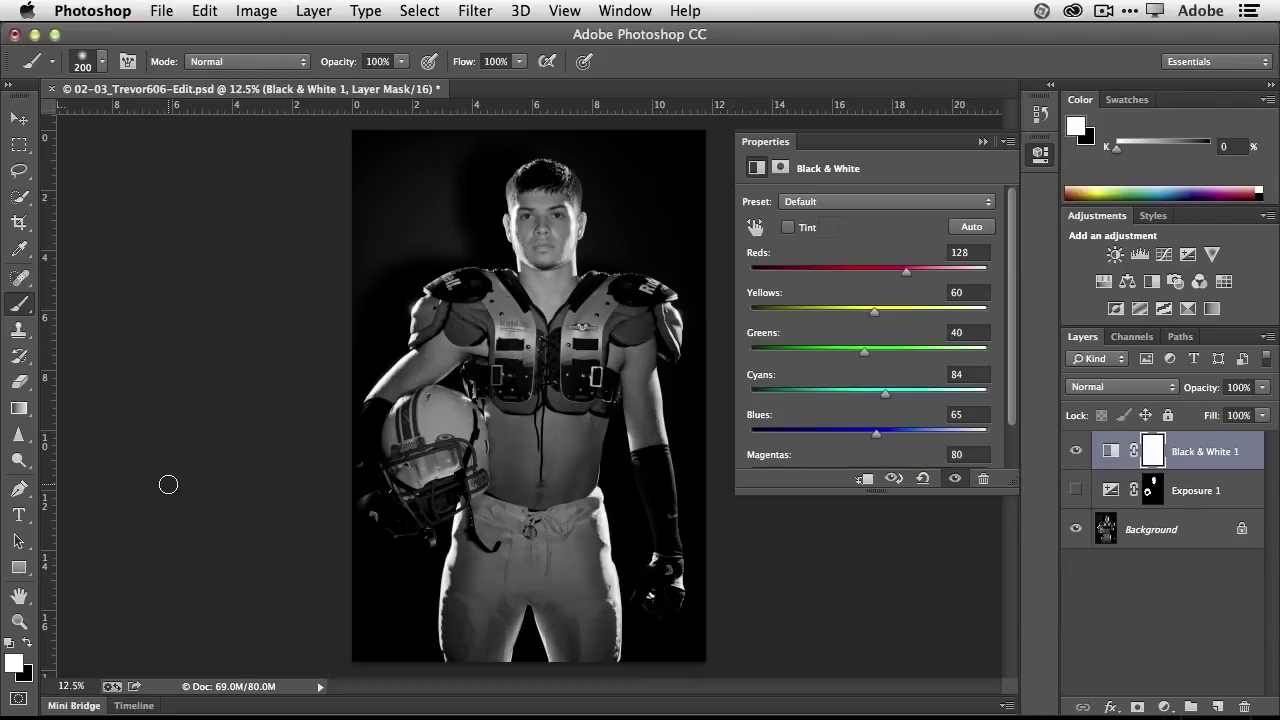
Step: Paint black over both shoulder pads on the Black & White mask to restore their blue
key(b)
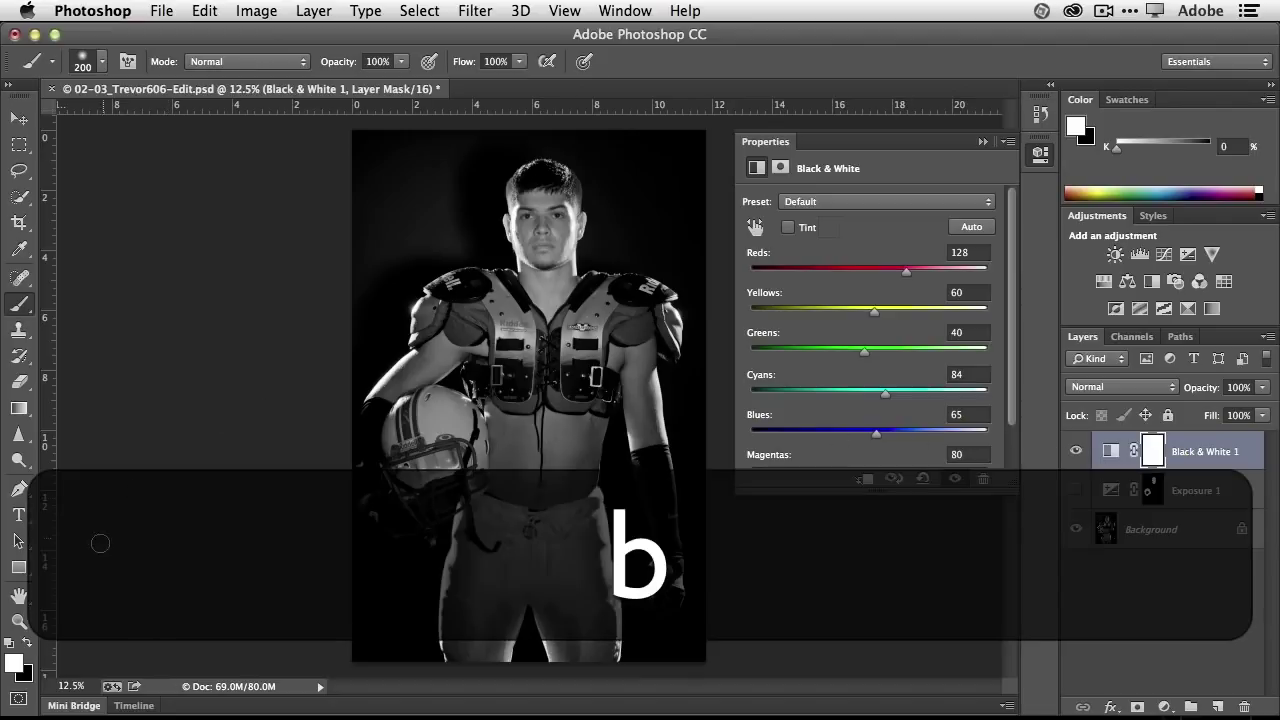
key(x)
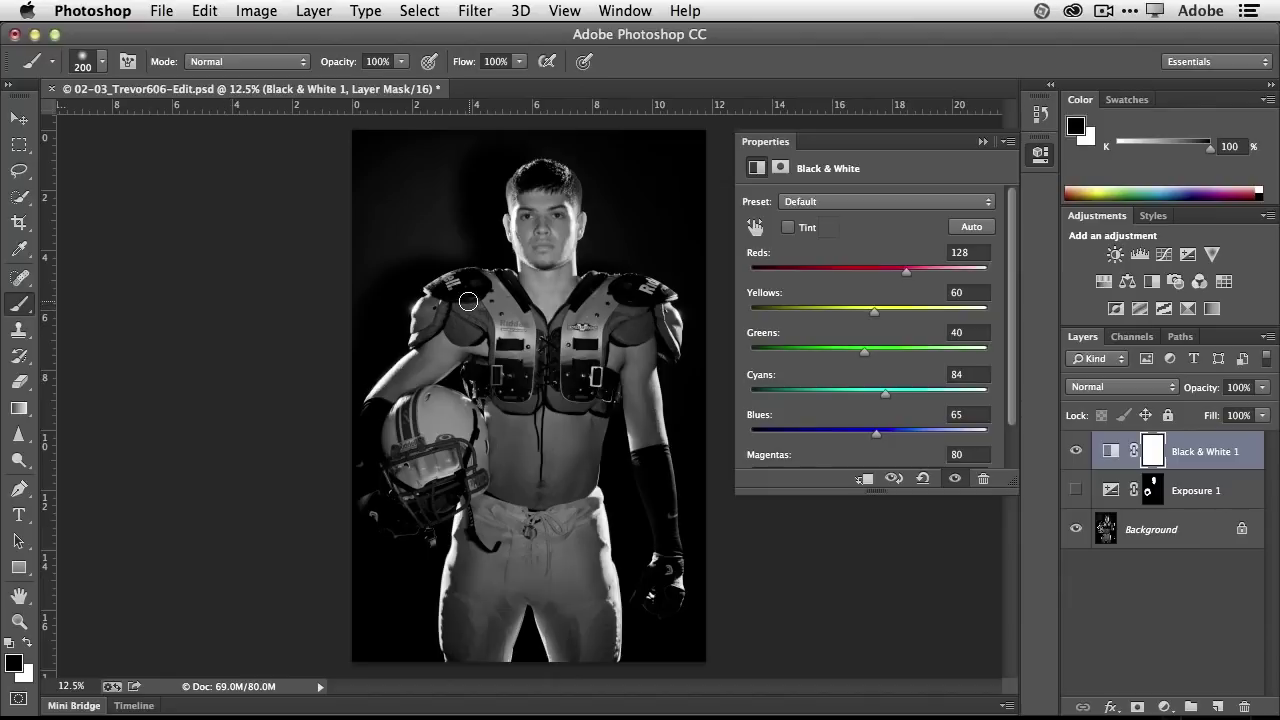
mouse_move(498, 324)
mouse_down()
mouse_move(532, 399)
mouse_move(486, 323)
mouse_move(470, 329)
mouse_move(471, 308)
mouse_move(466, 328)
mouse_move(430, 310)
mouse_move(416, 325)
mouse_move(471, 314)
mouse_up()
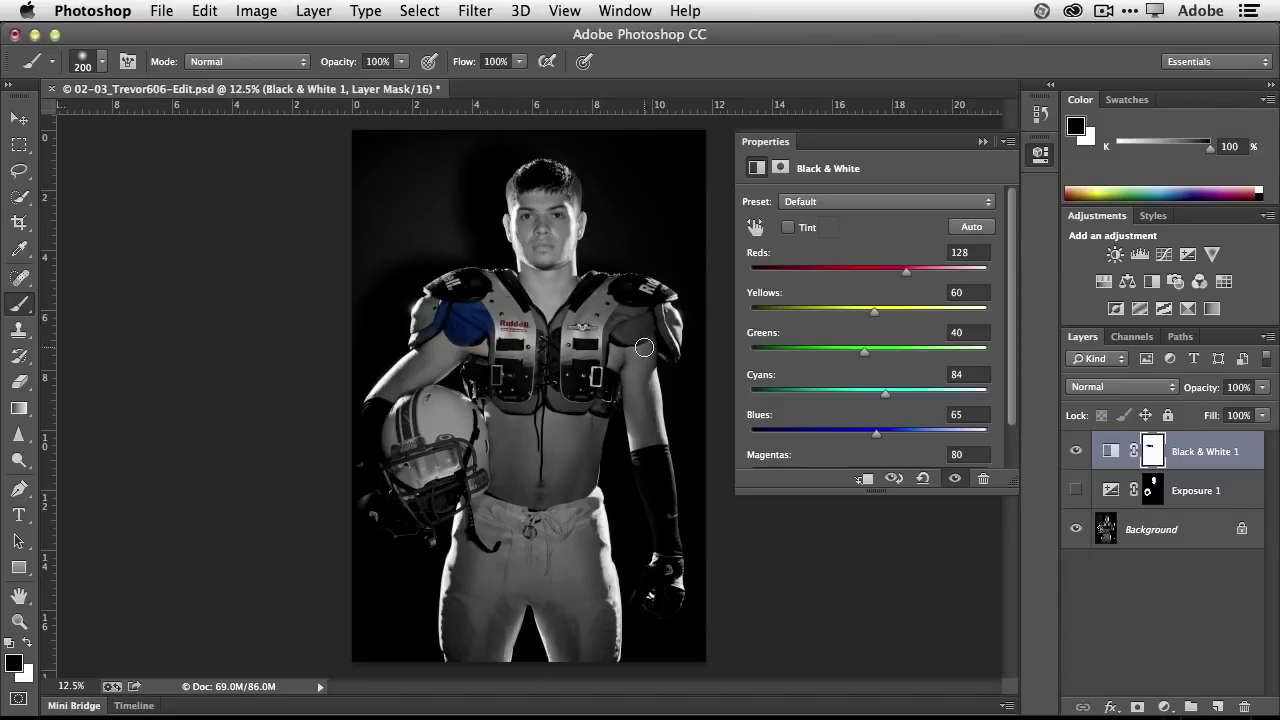
mouse_move(643, 348)
mouse_down()
mouse_move(631, 314)
mouse_move(645, 320)
mouse_move(634, 334)
mouse_move(646, 329)
mouse_move(623, 309)
mouse_move(610, 339)
mouse_move(641, 339)
mouse_up()
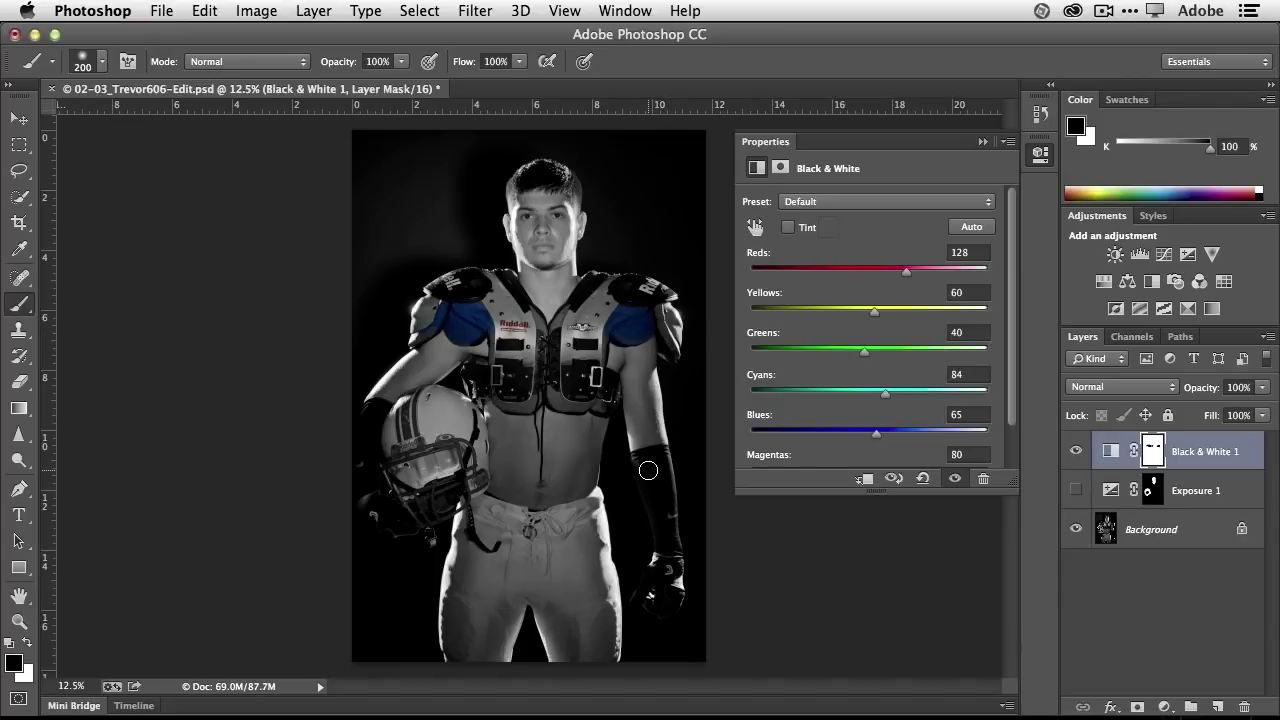
Step: Toggle Black & White 1 and Exposure 1 visibility to compare, ending with only Exposure shown
click(1077, 451)
click(1077, 490)
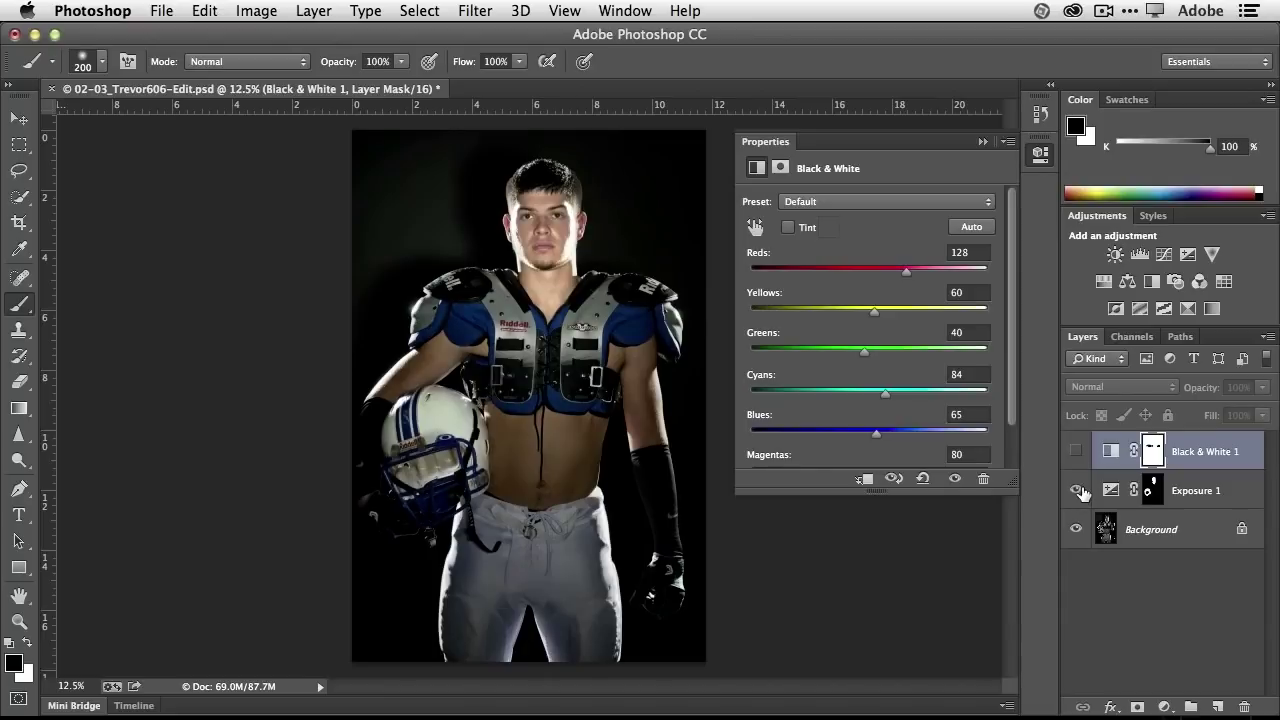
click(1077, 451)
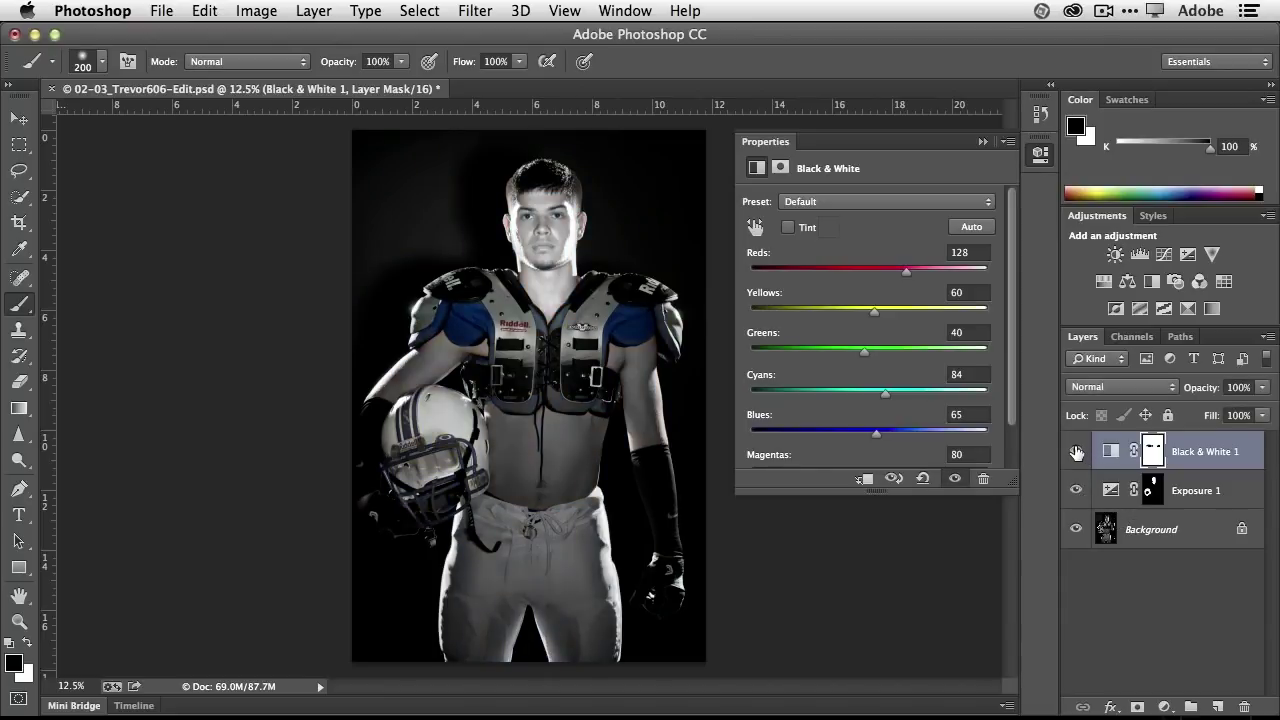
click(1077, 451)
click(1077, 451)
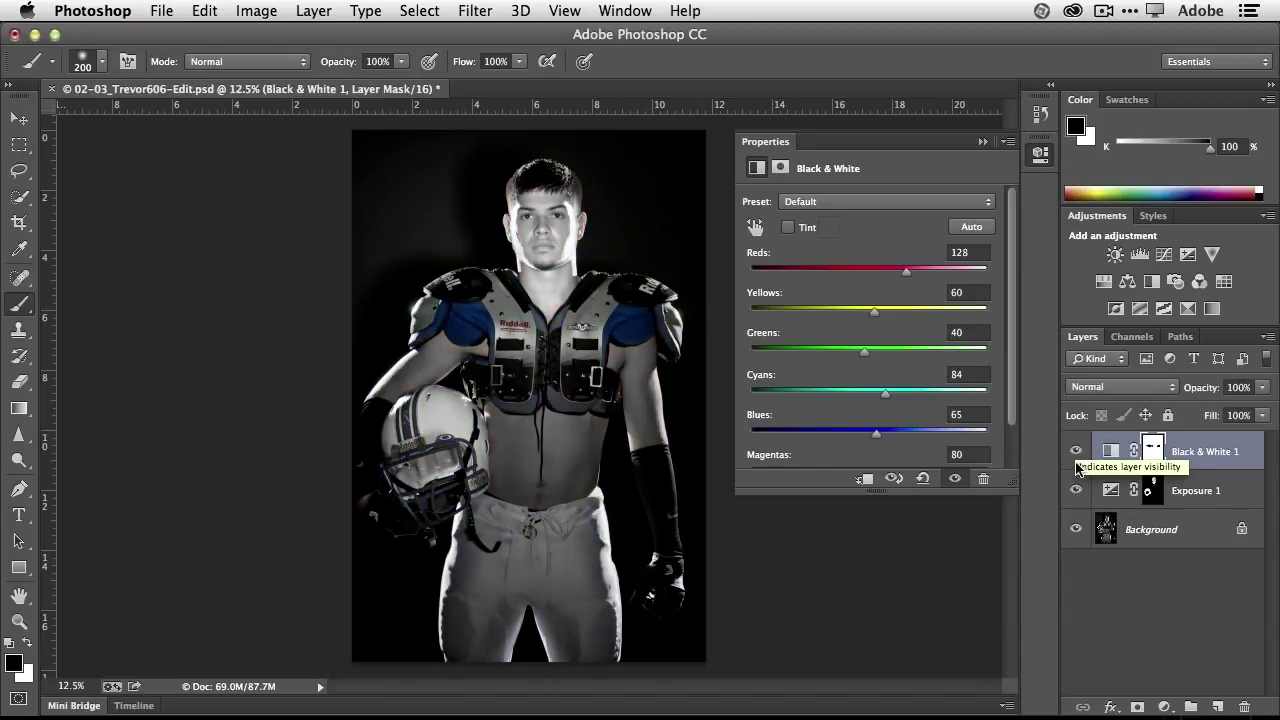
click(1077, 490)
click(1077, 451)
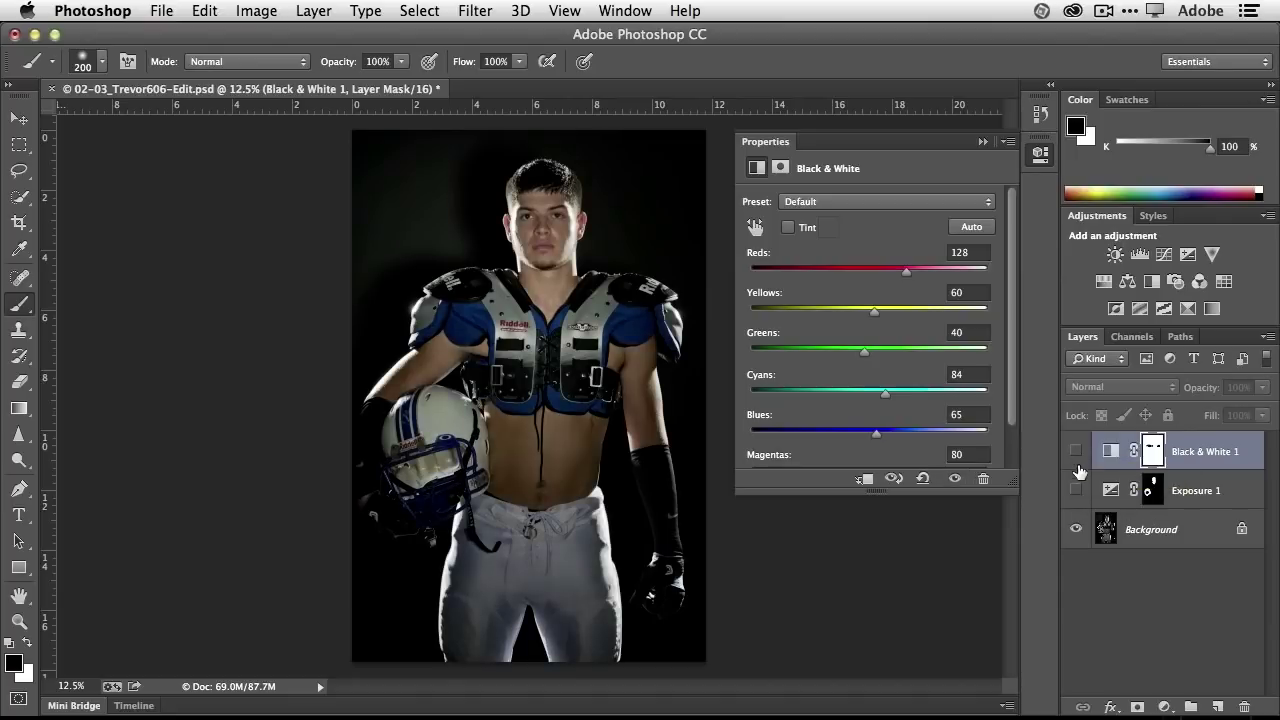
click(1077, 491)
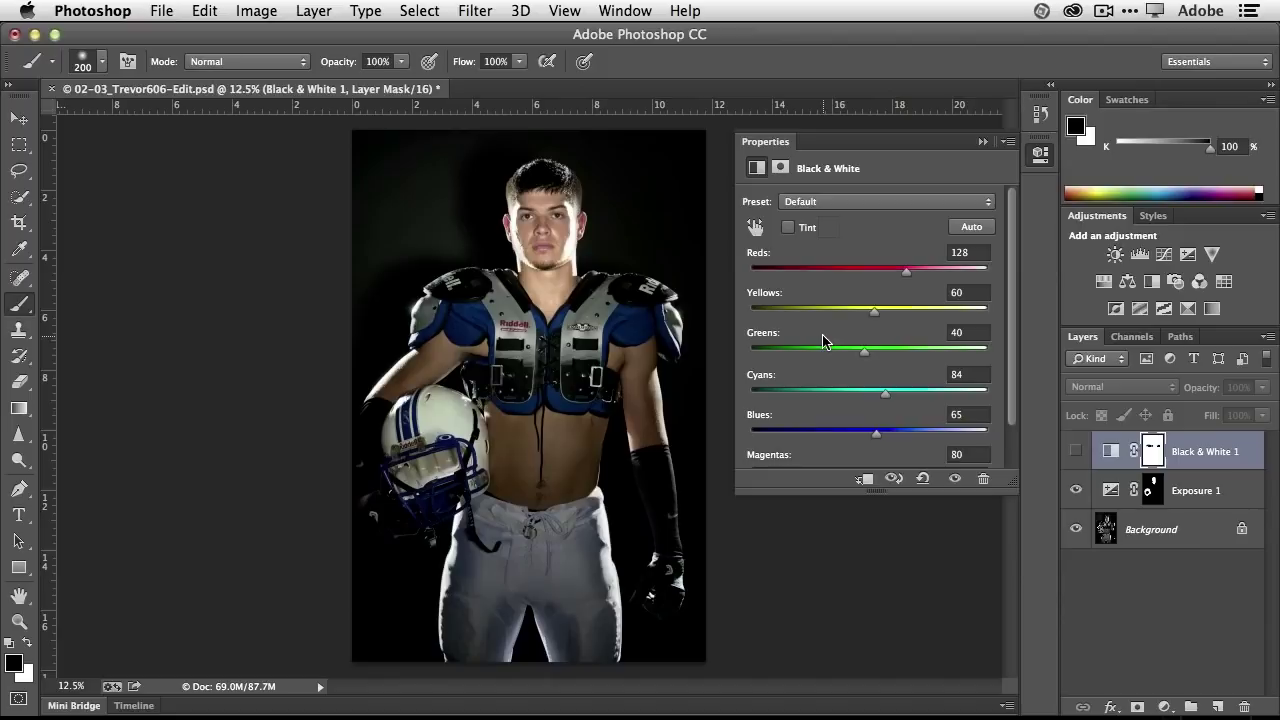
Step: Close the football photo without saving and collapse the Properties panel
key(super+w)
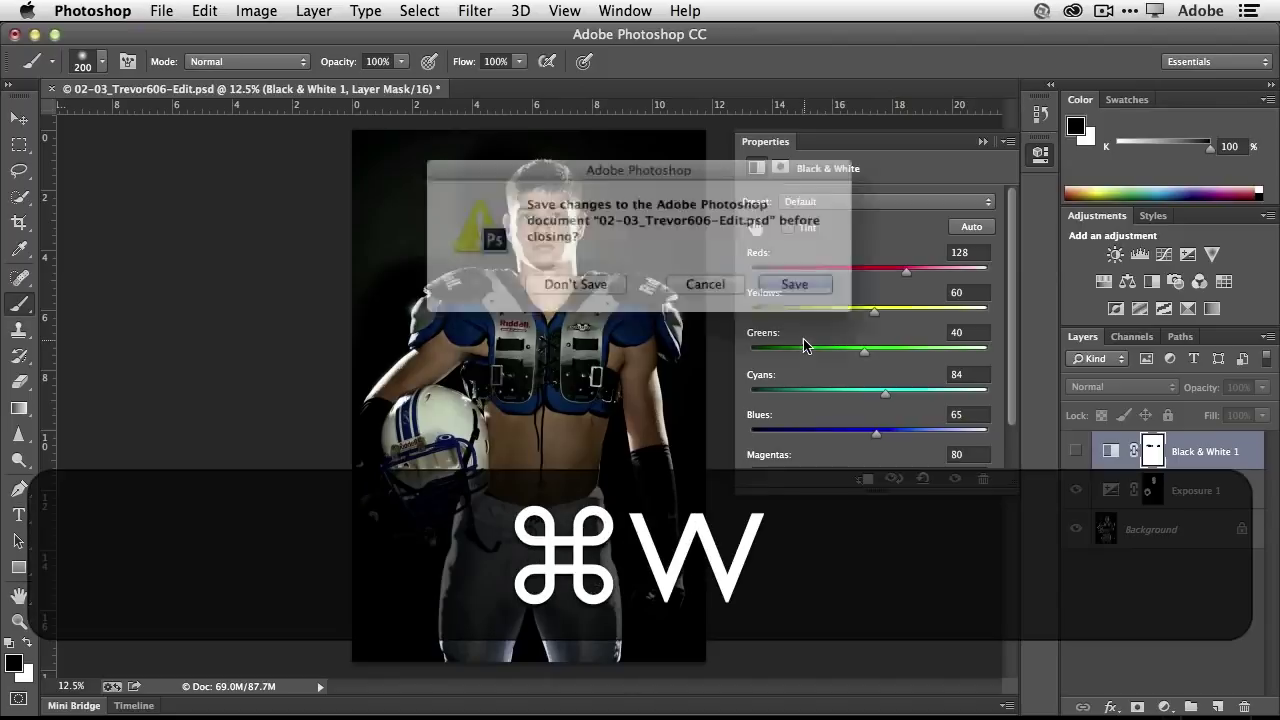
click(572, 288)
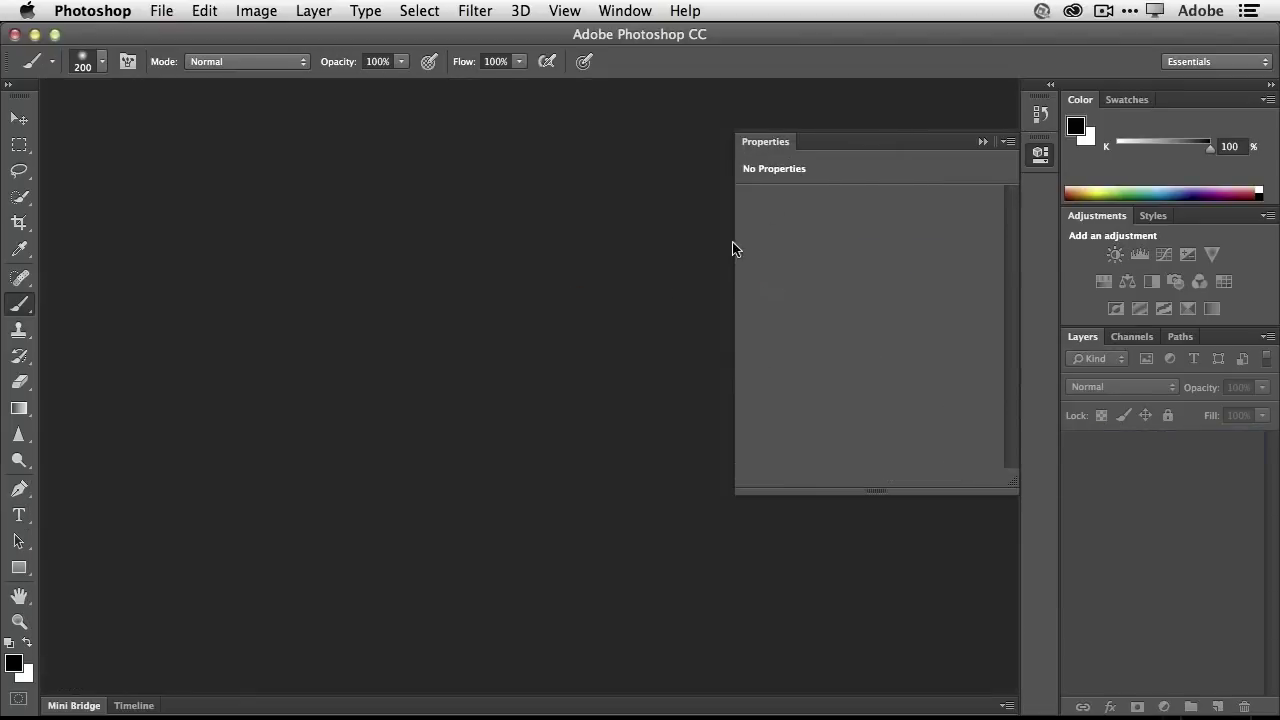
click(983, 142)
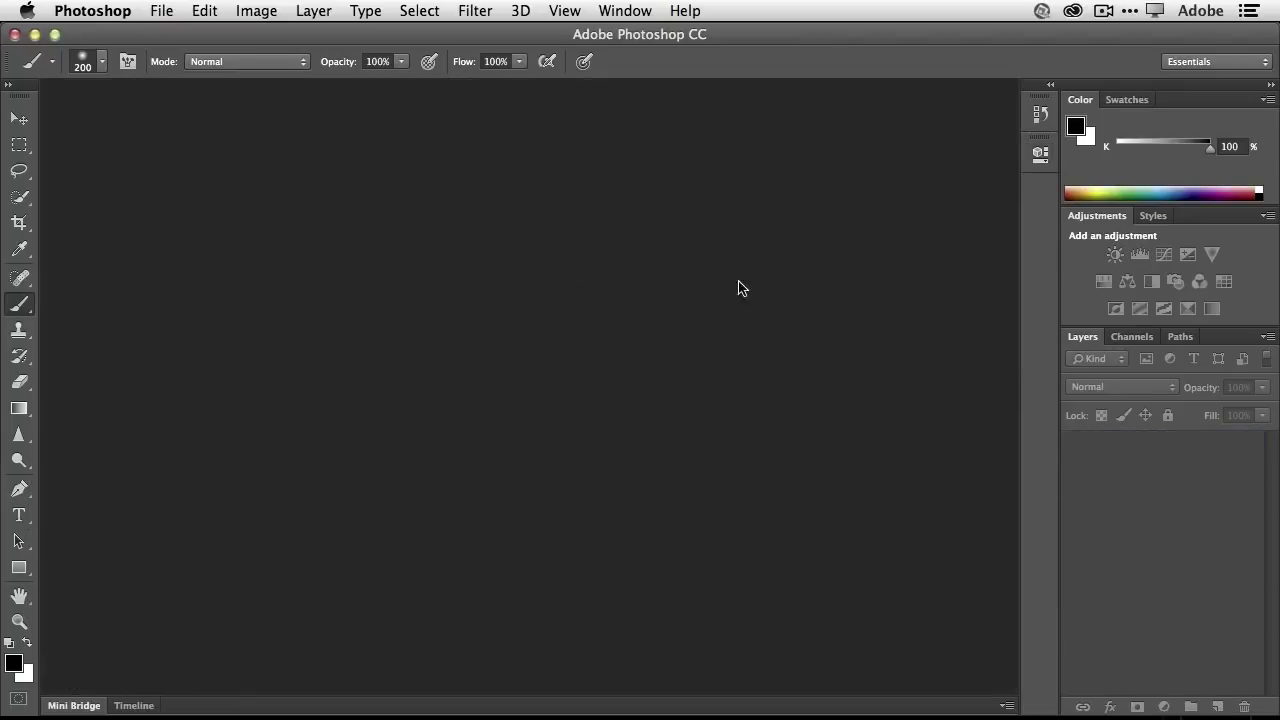
Step: Open 04-05_TLW6516.psd from the PS CC Top 10 folder in Mini Bridge and zoom in
click(76, 704)
double_click(634, 597)
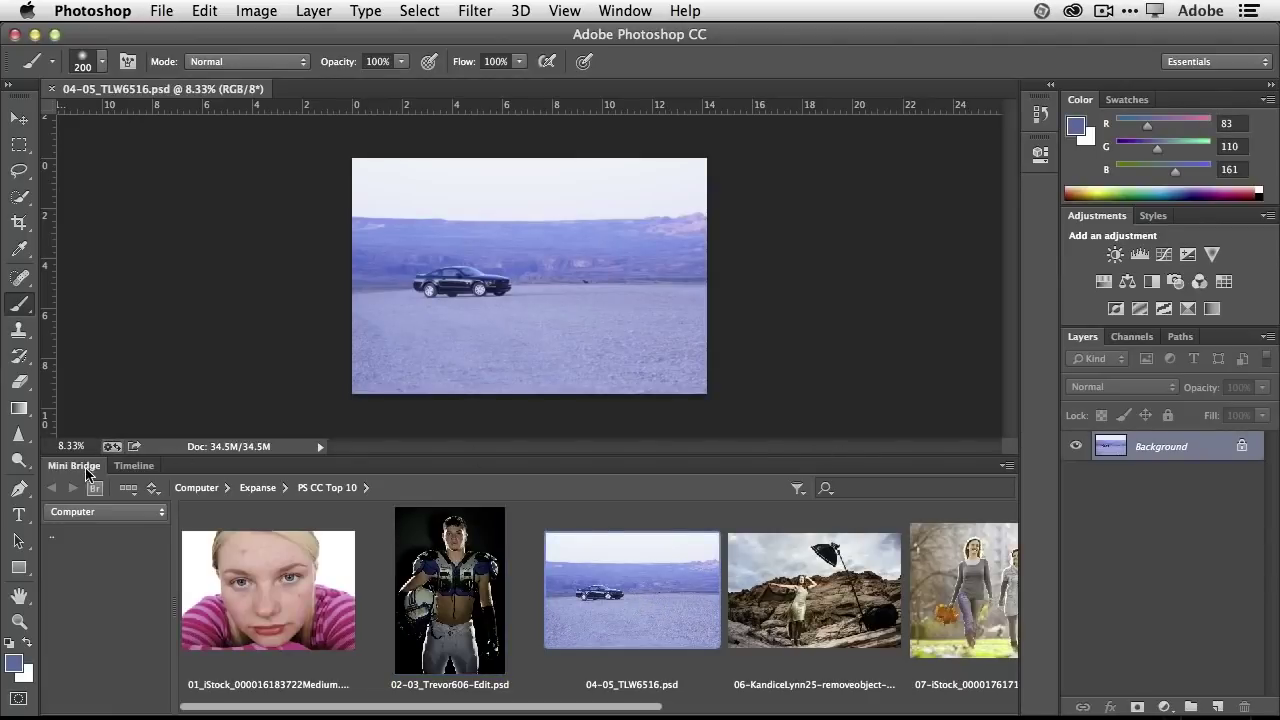
click(80, 468)
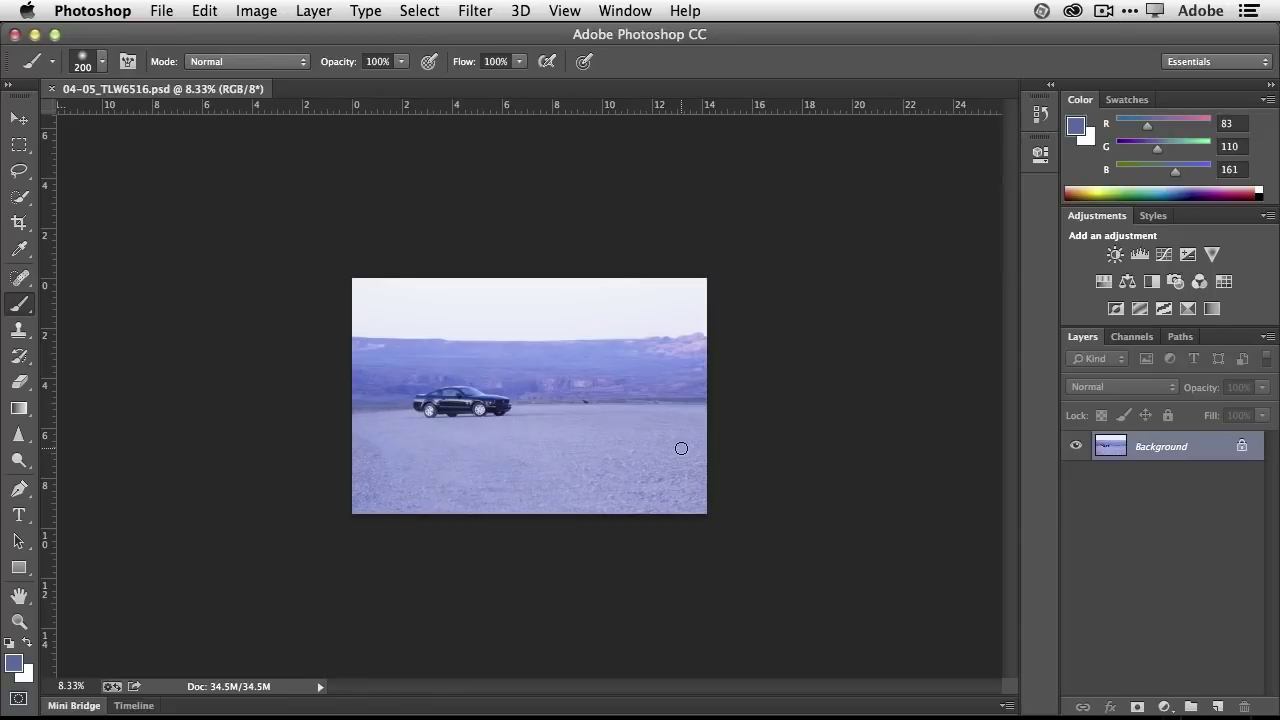
key(super)
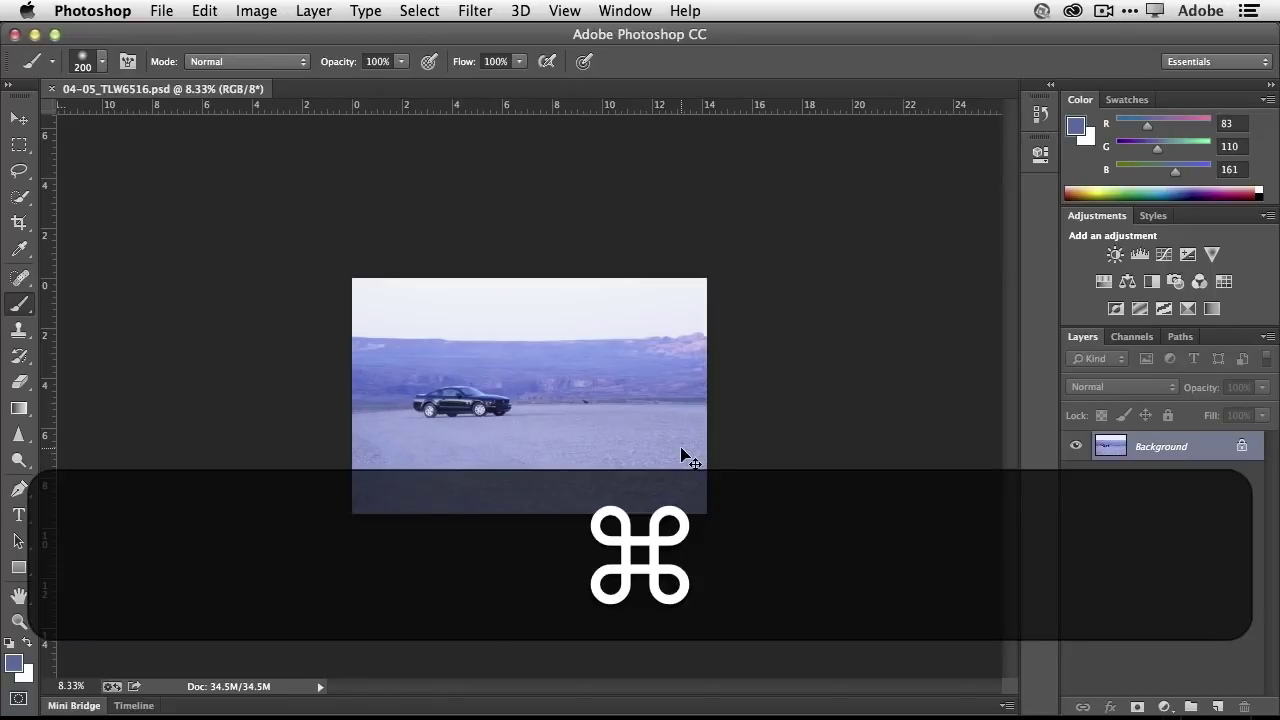
key(super+equal)
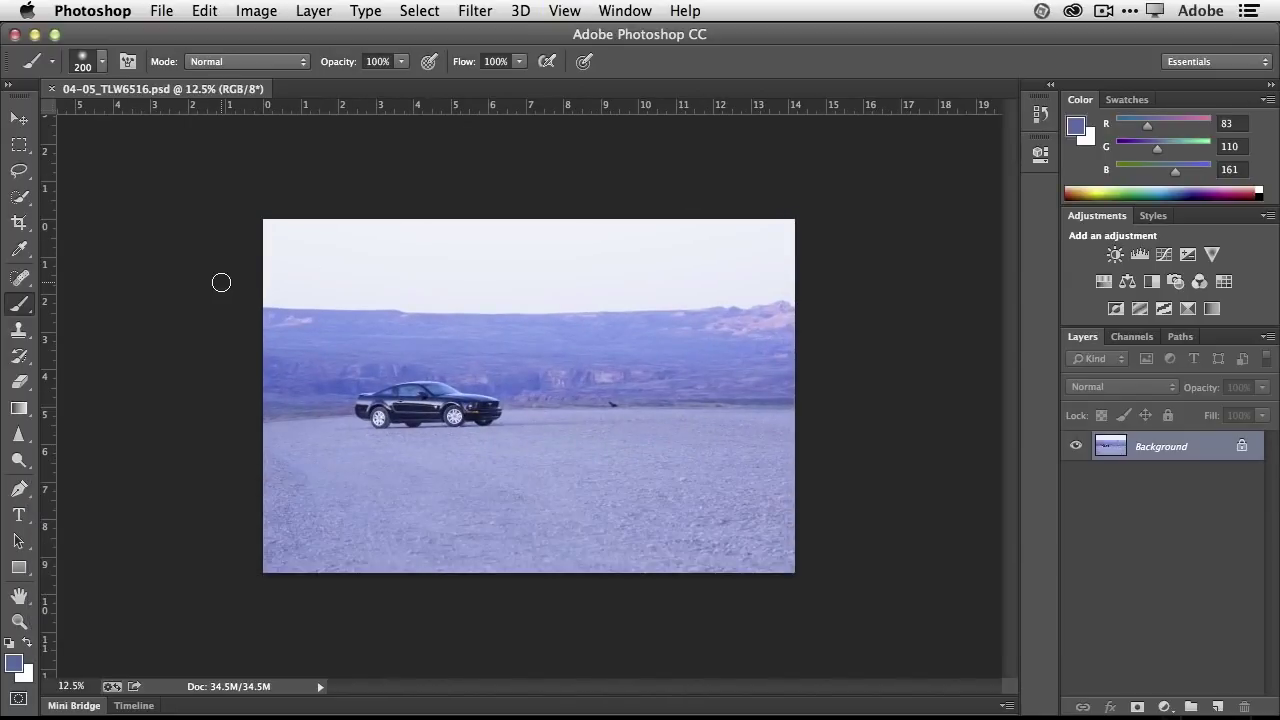
Step: Cancel a trial crop and clear the 1:1 ratio for a free-ratio crop
click(19, 223)
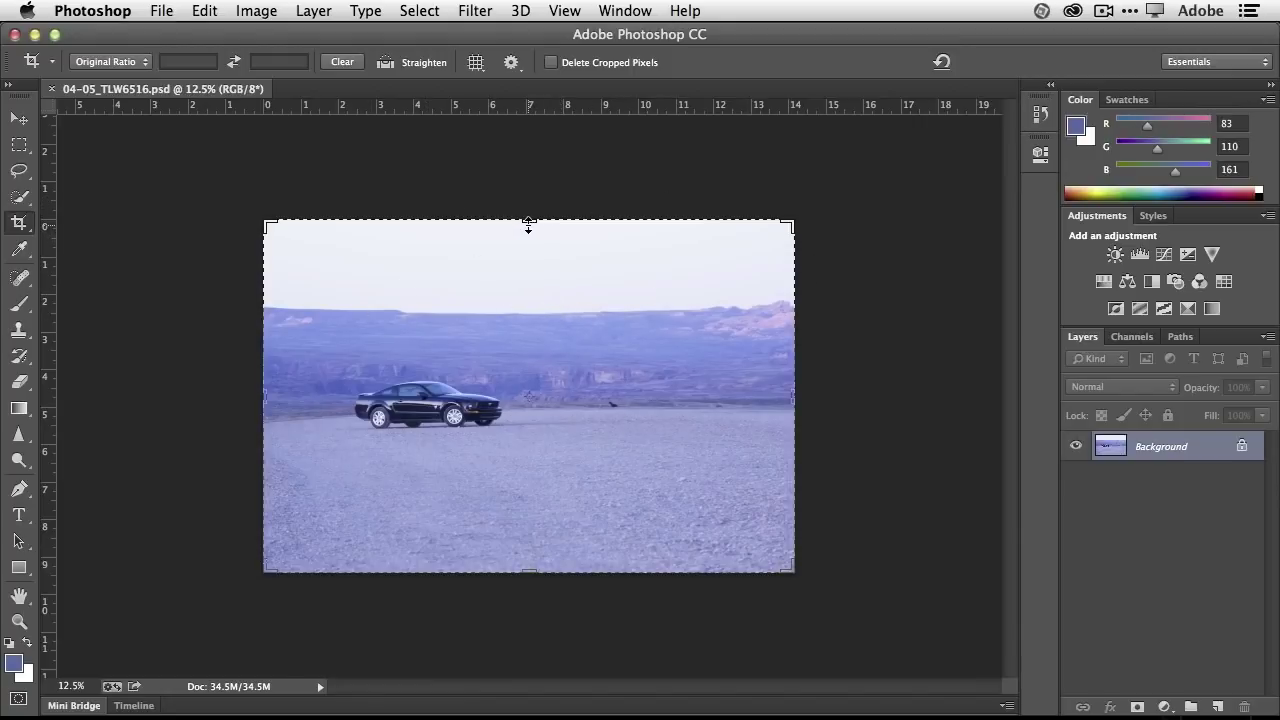
drag(528, 226, 526, 253)
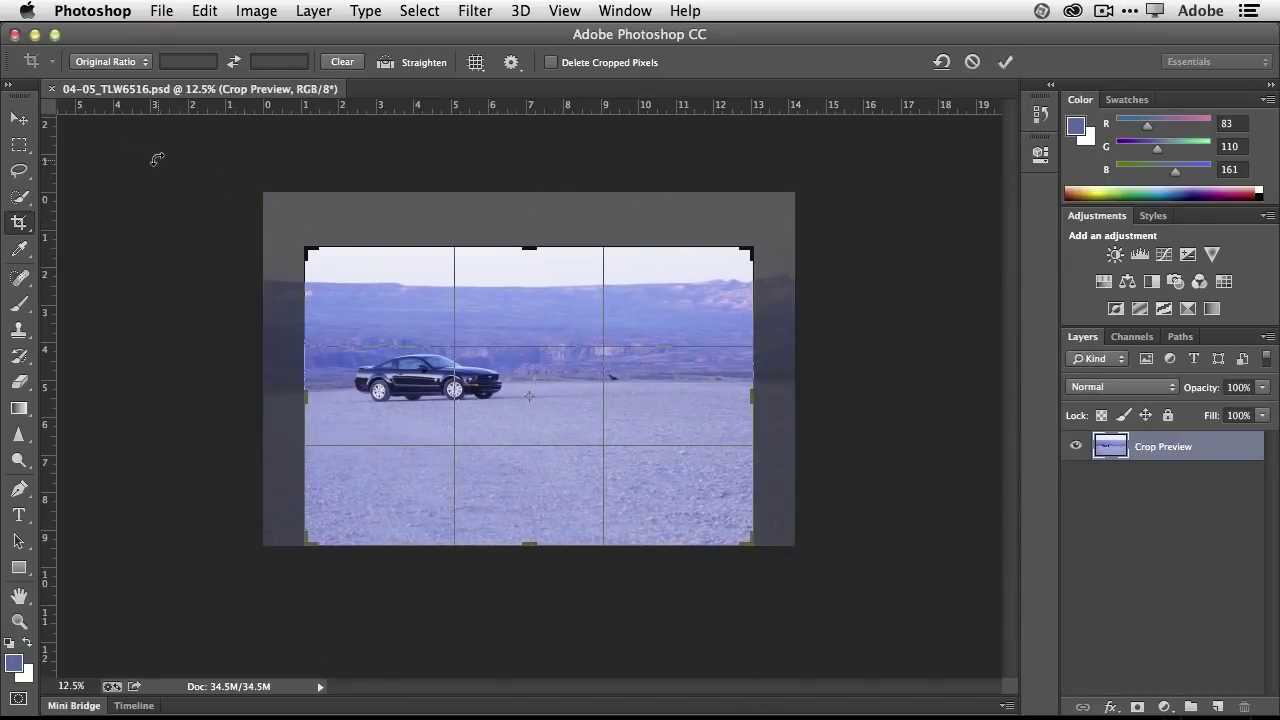
click(972, 62)
click(127, 63)
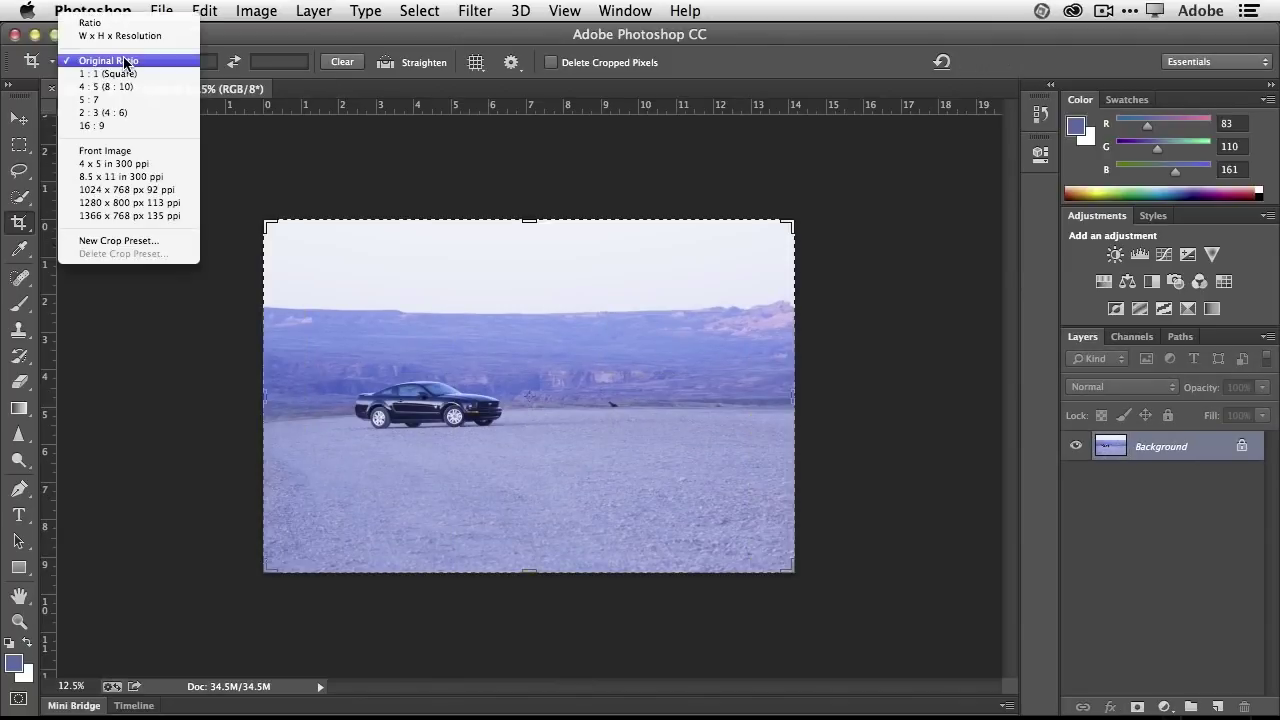
click(127, 27)
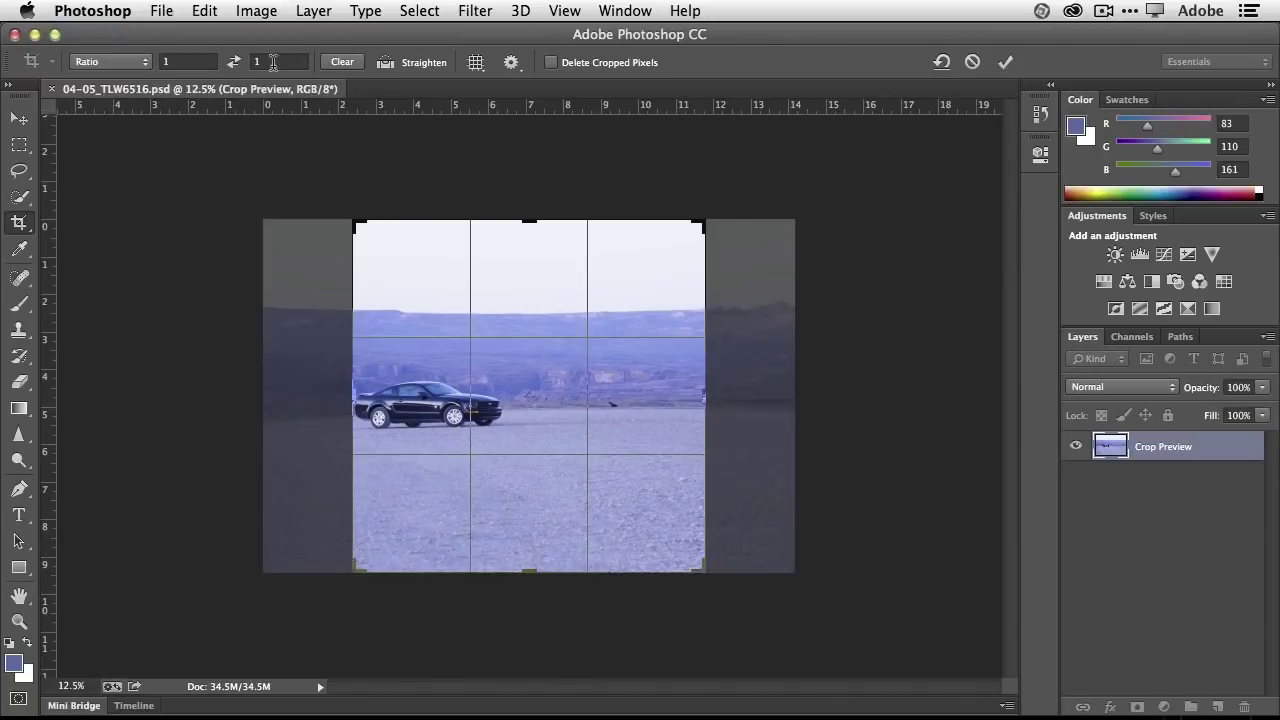
click(342, 62)
Step: Widen the crop box on both sides and trim the sky strip from the top
drag(352, 224, 309, 222)
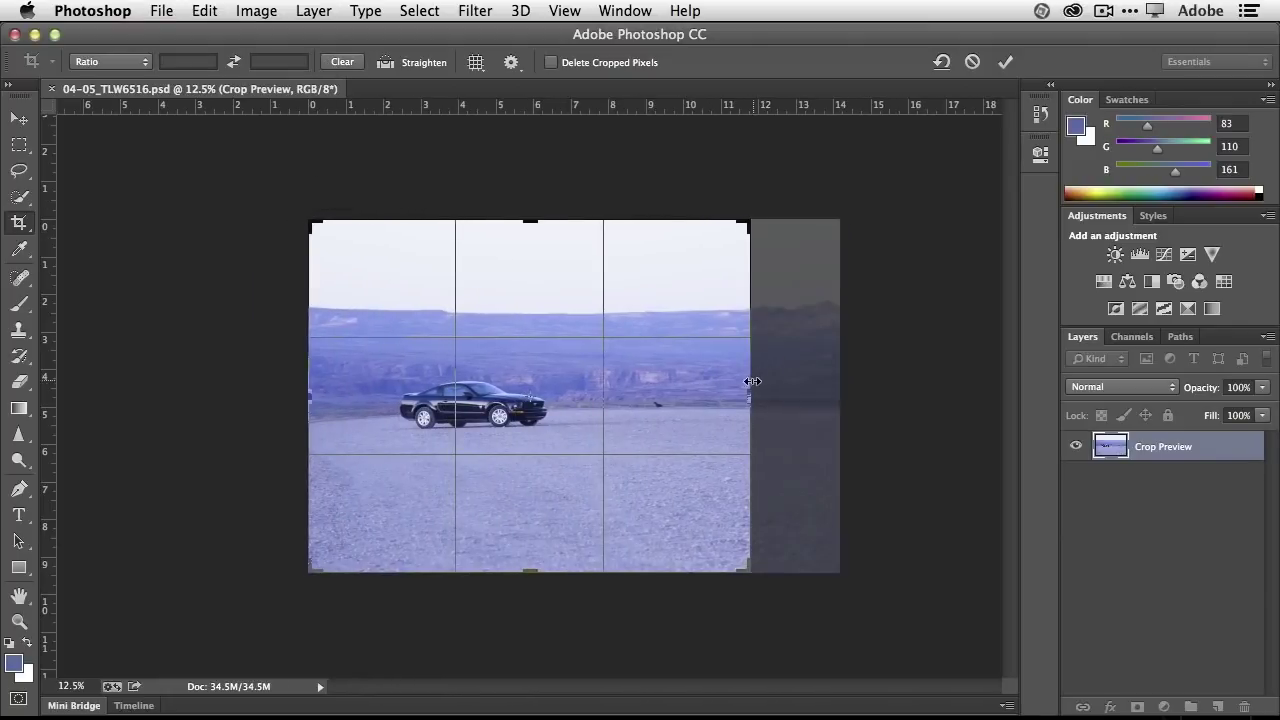
drag(749, 391, 789, 391)
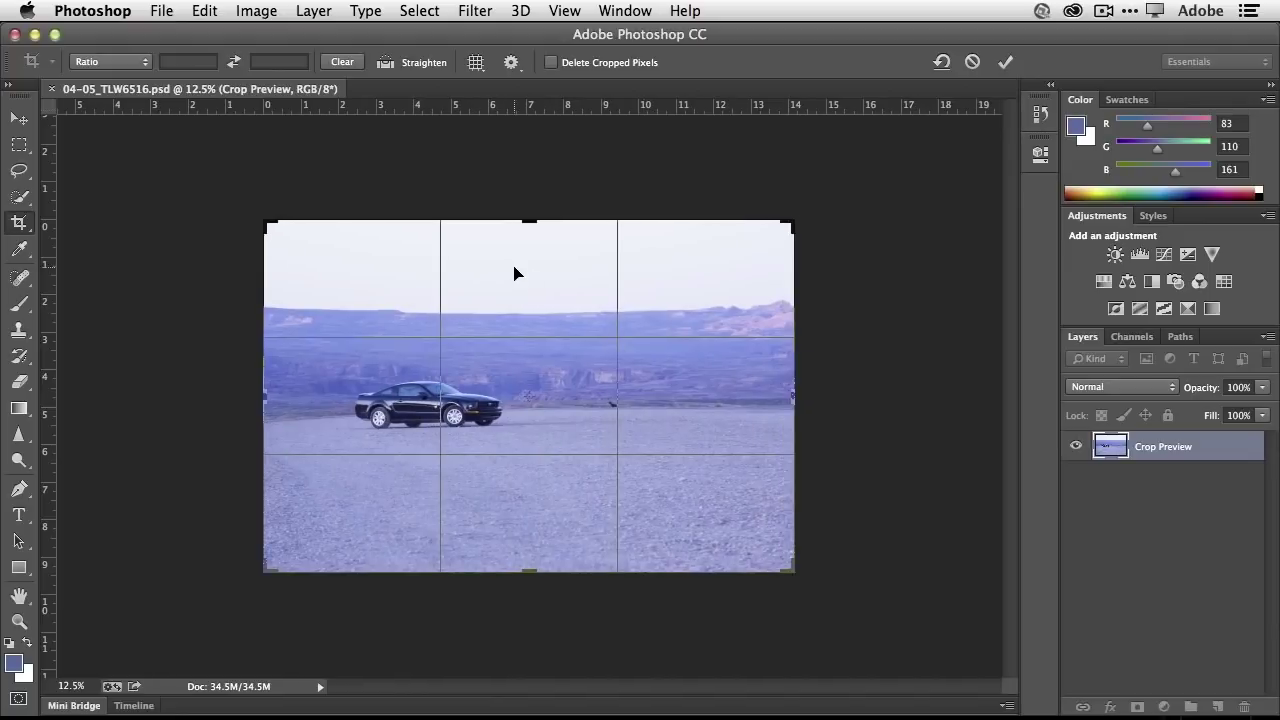
drag(529, 229, 527, 257)
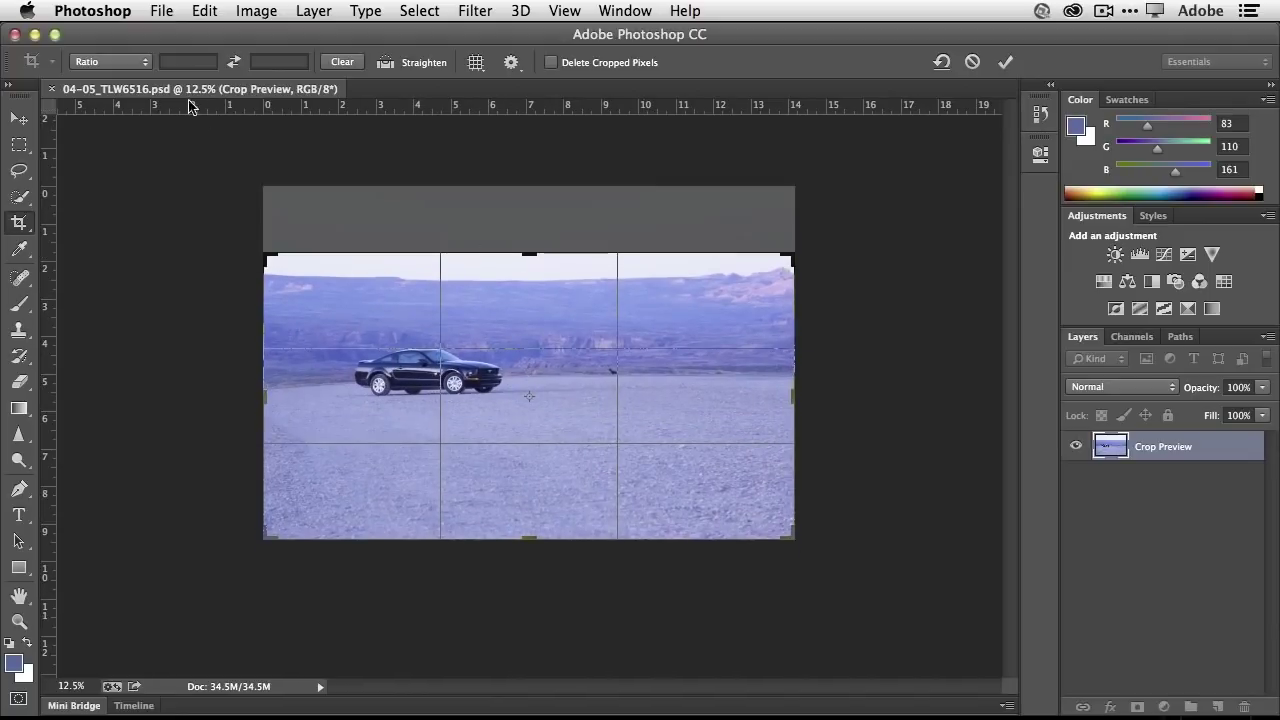
click(118, 62)
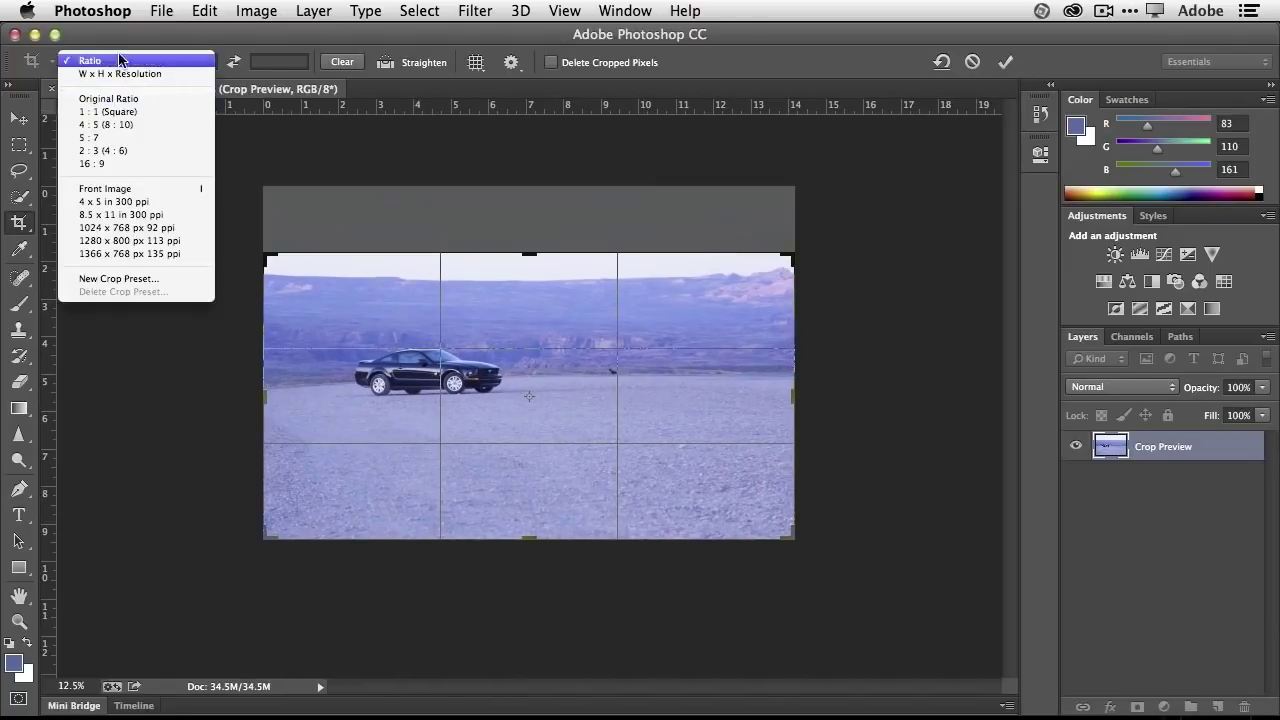
click(120, 58)
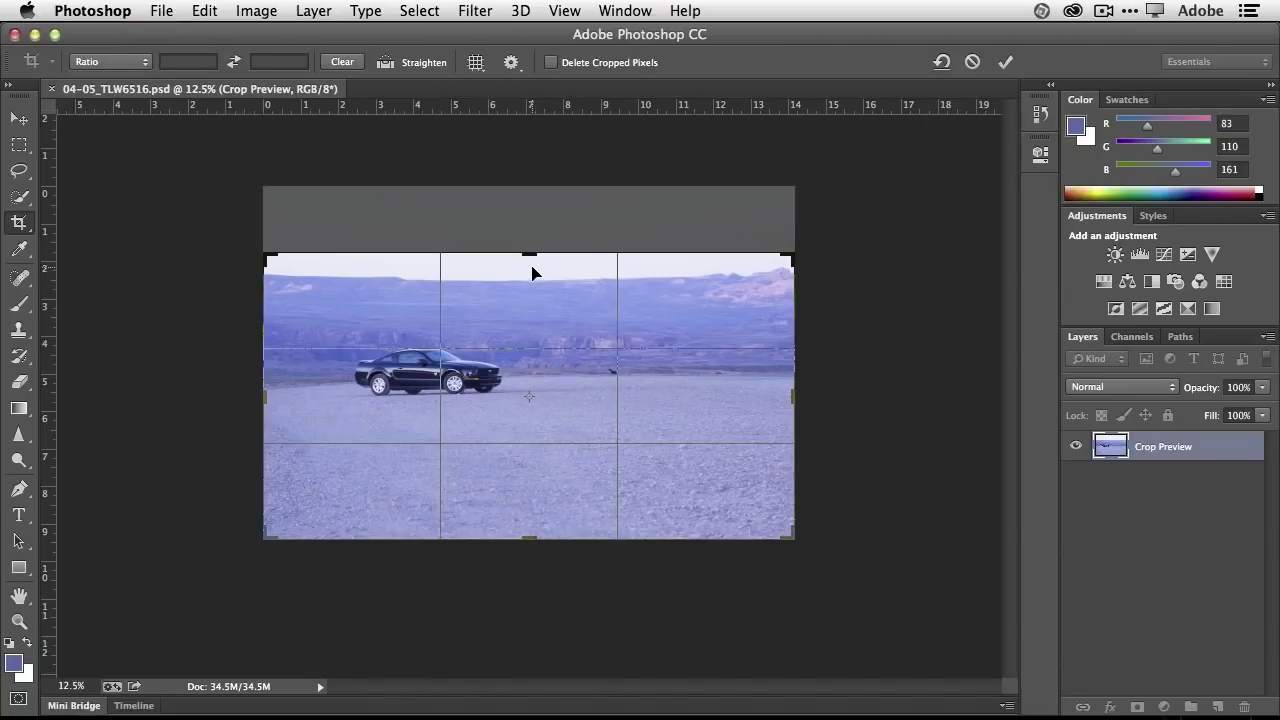
drag(528, 257, 531, 268)
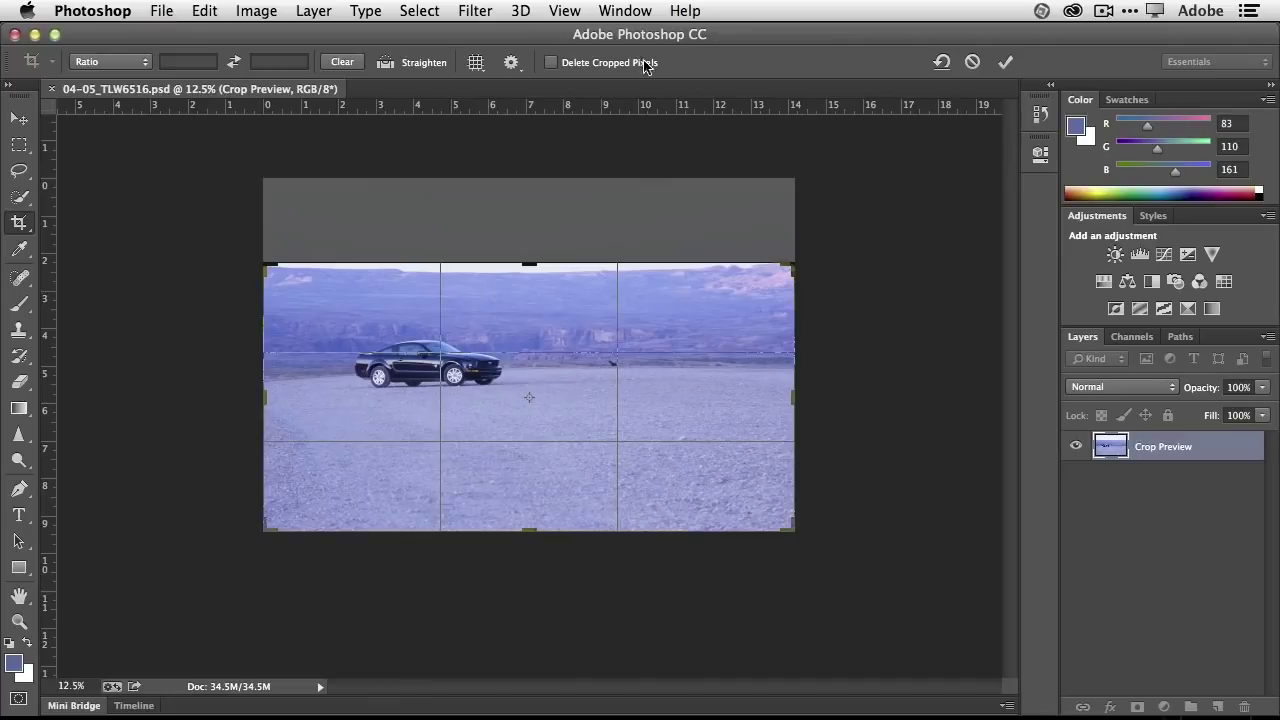
Step: Leave Delete Cropped Pixels unchecked and commit the crop
key(alt+super+equal)
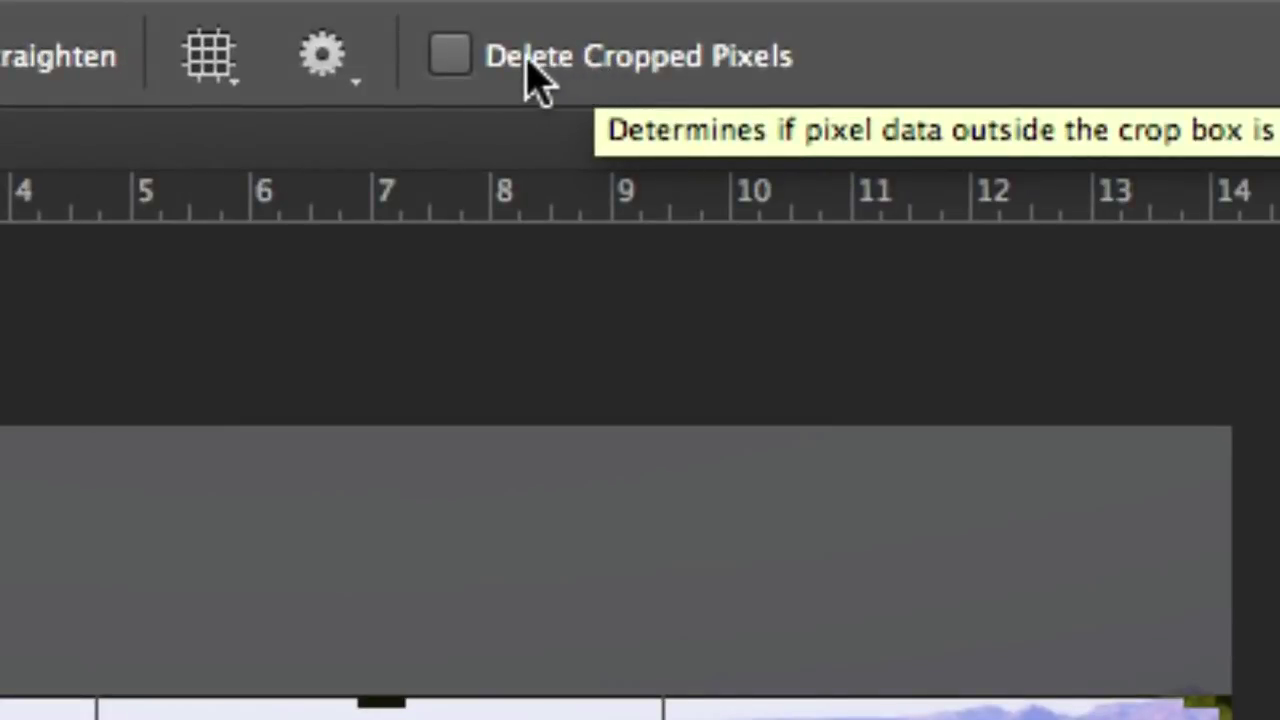
click(458, 64)
key(alt+super+minus)
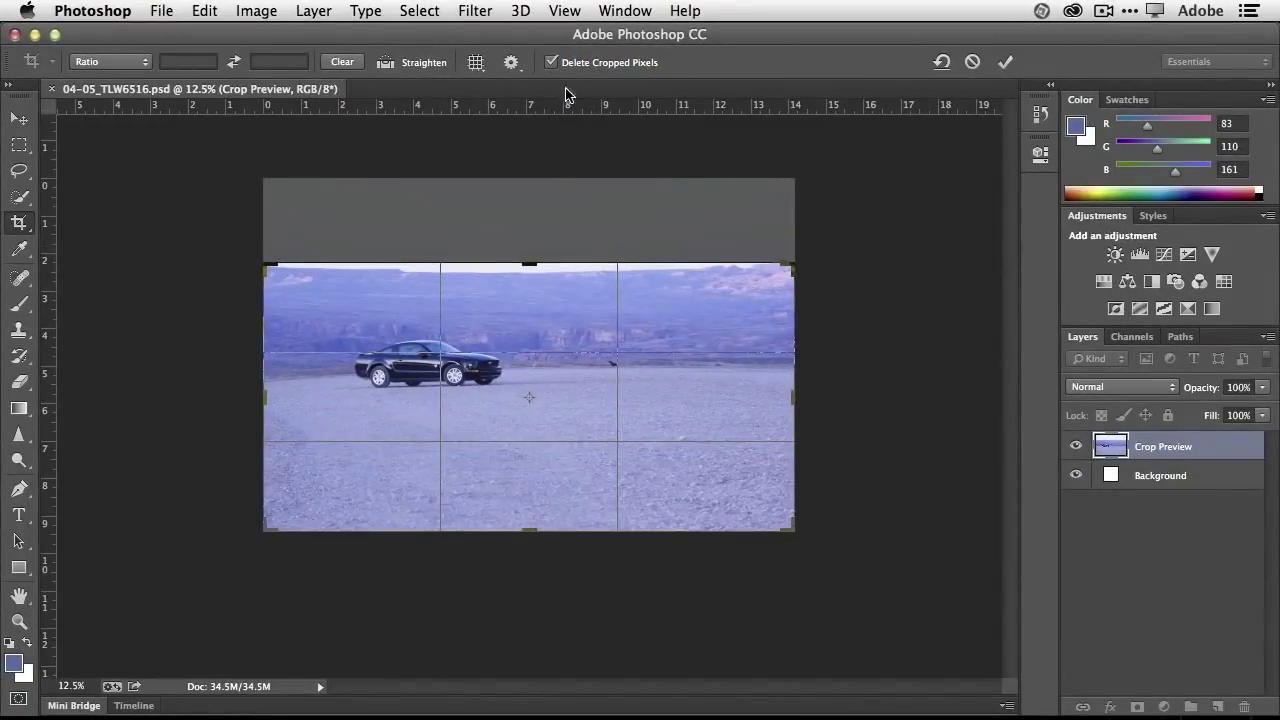
click(550, 63)
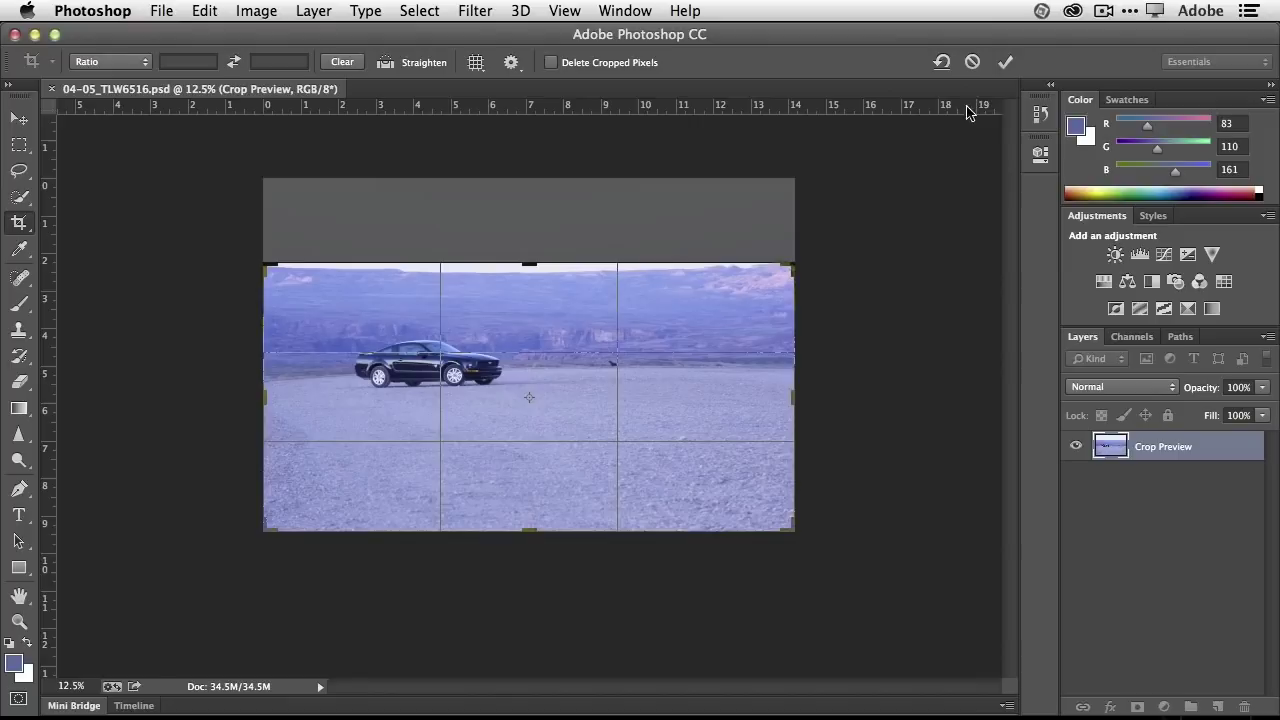
click(1003, 65)
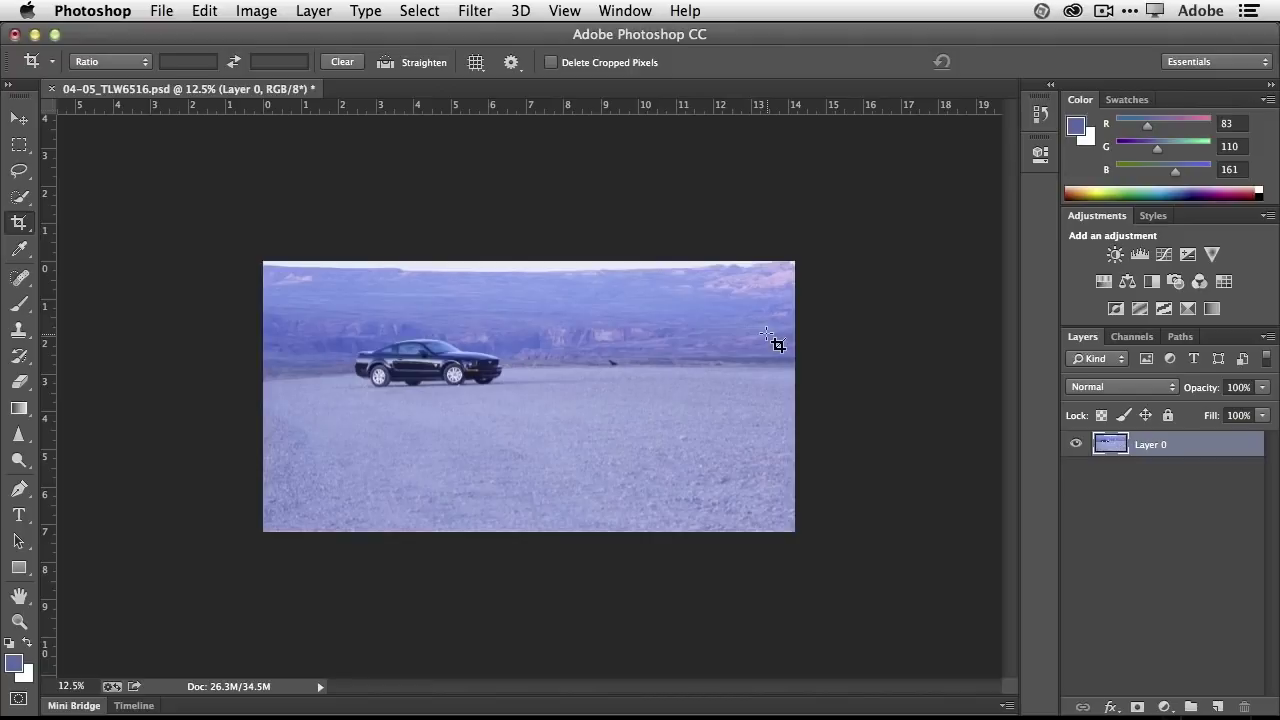
click(18, 225)
drag(529, 263, 534, 222)
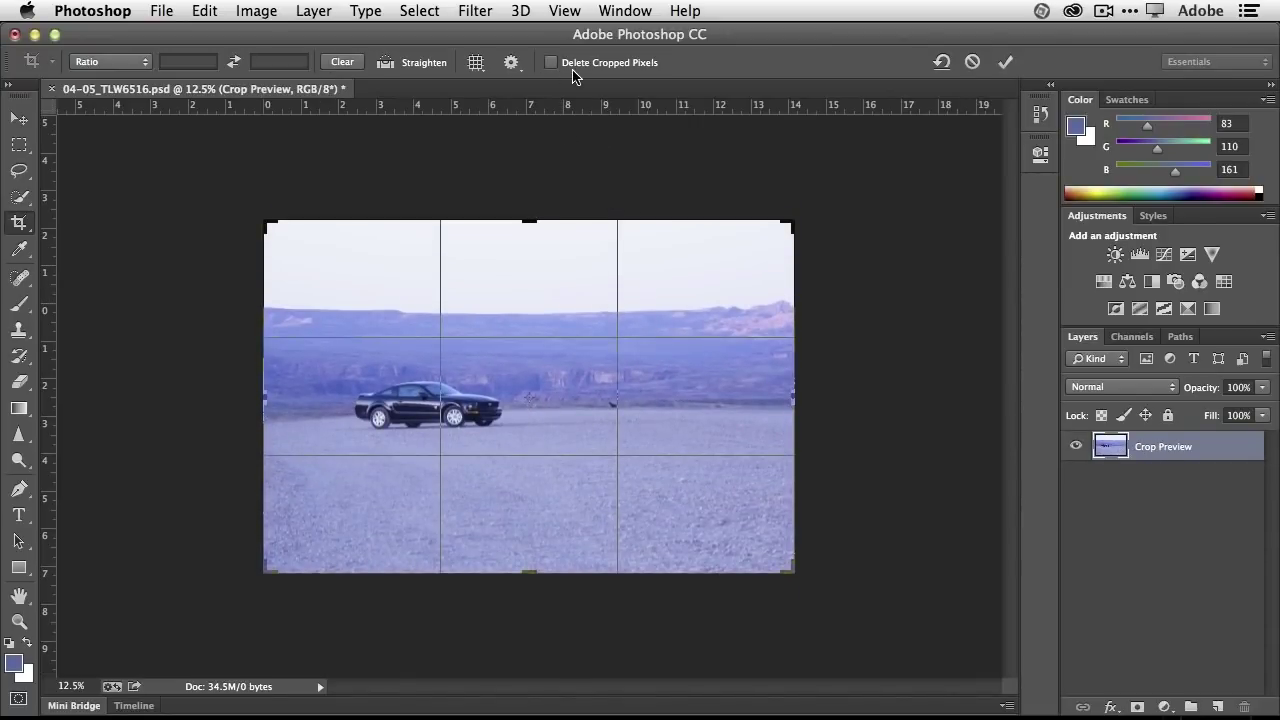
drag(527, 221, 529, 262)
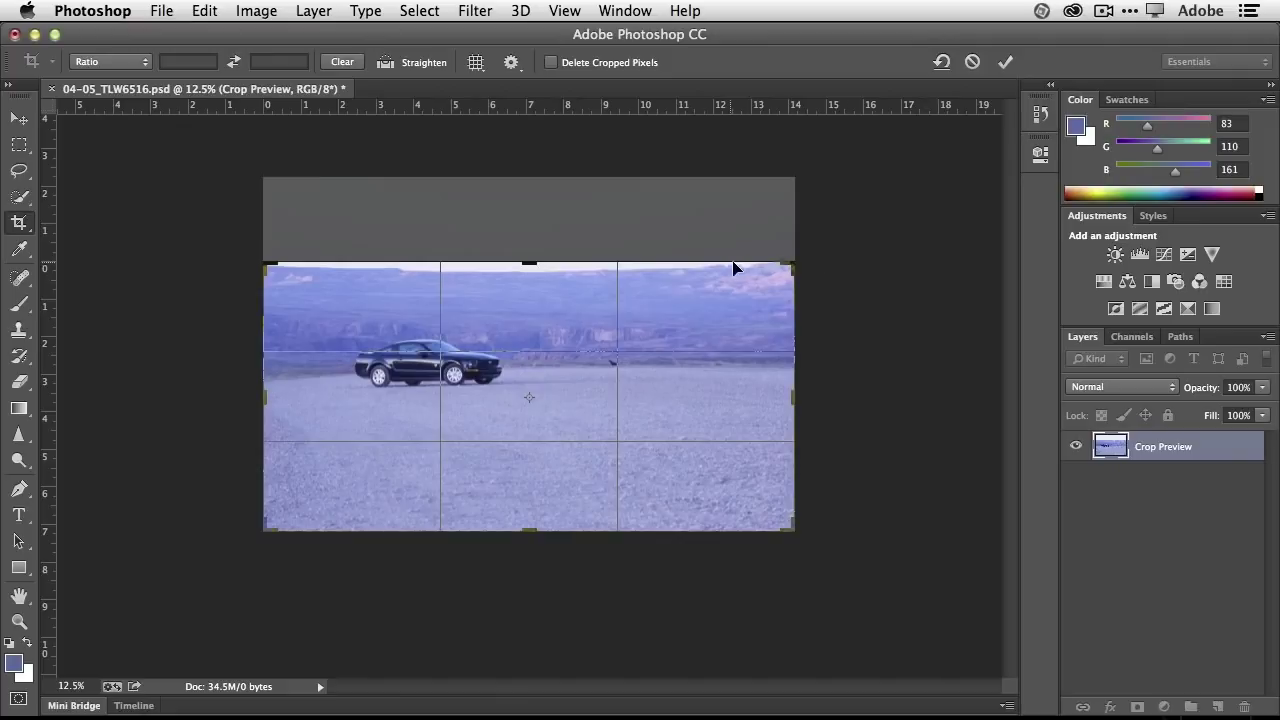
click(1006, 62)
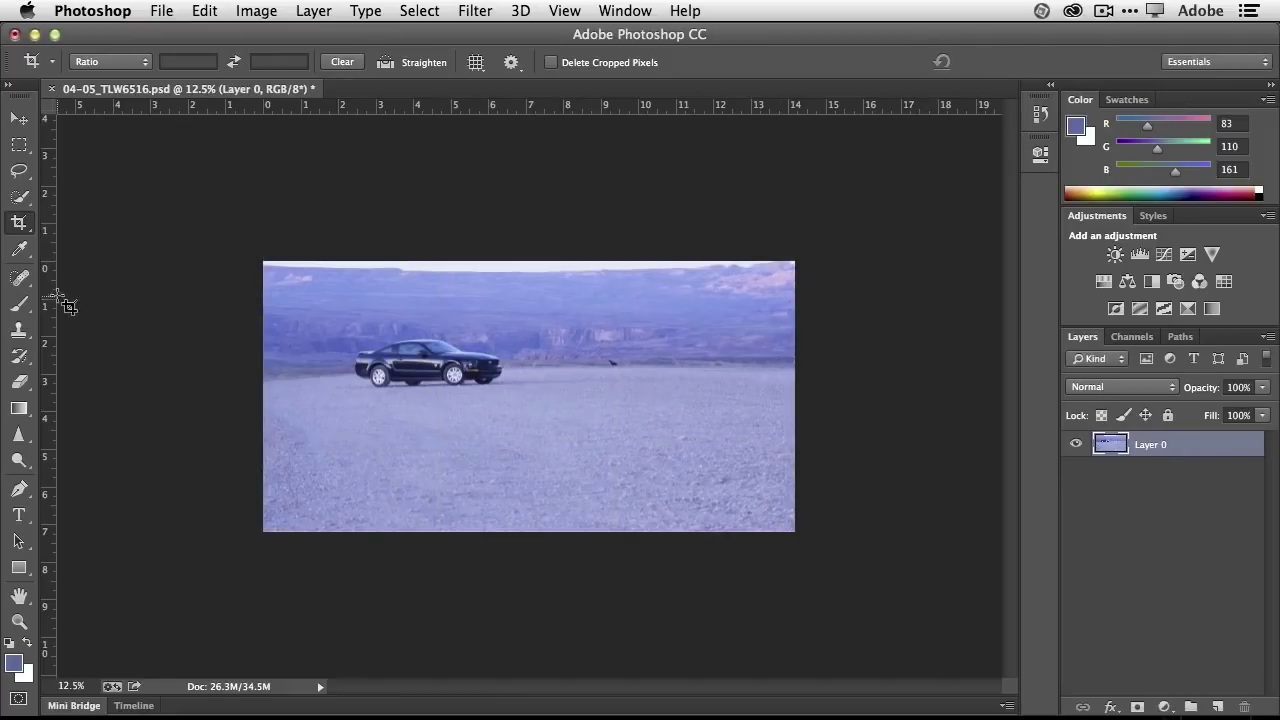
click(121, 62)
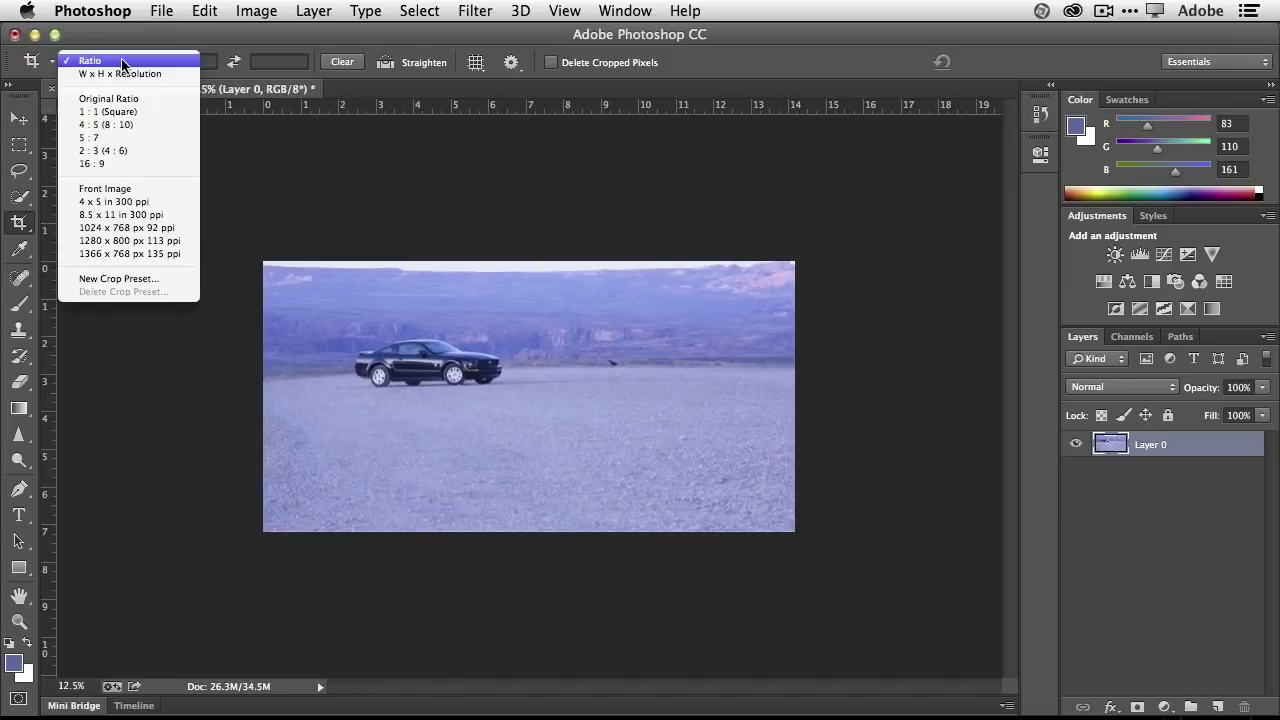
click(131, 112)
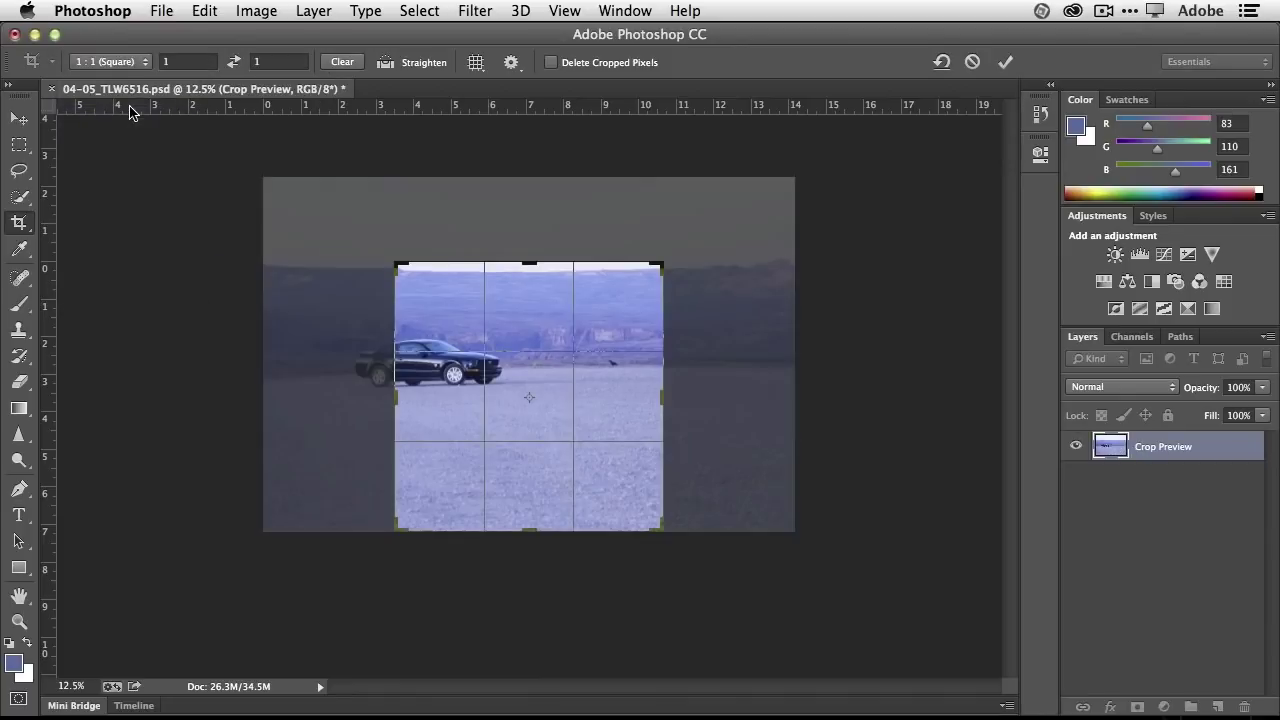
click(428, 335)
drag(428, 333, 480, 332)
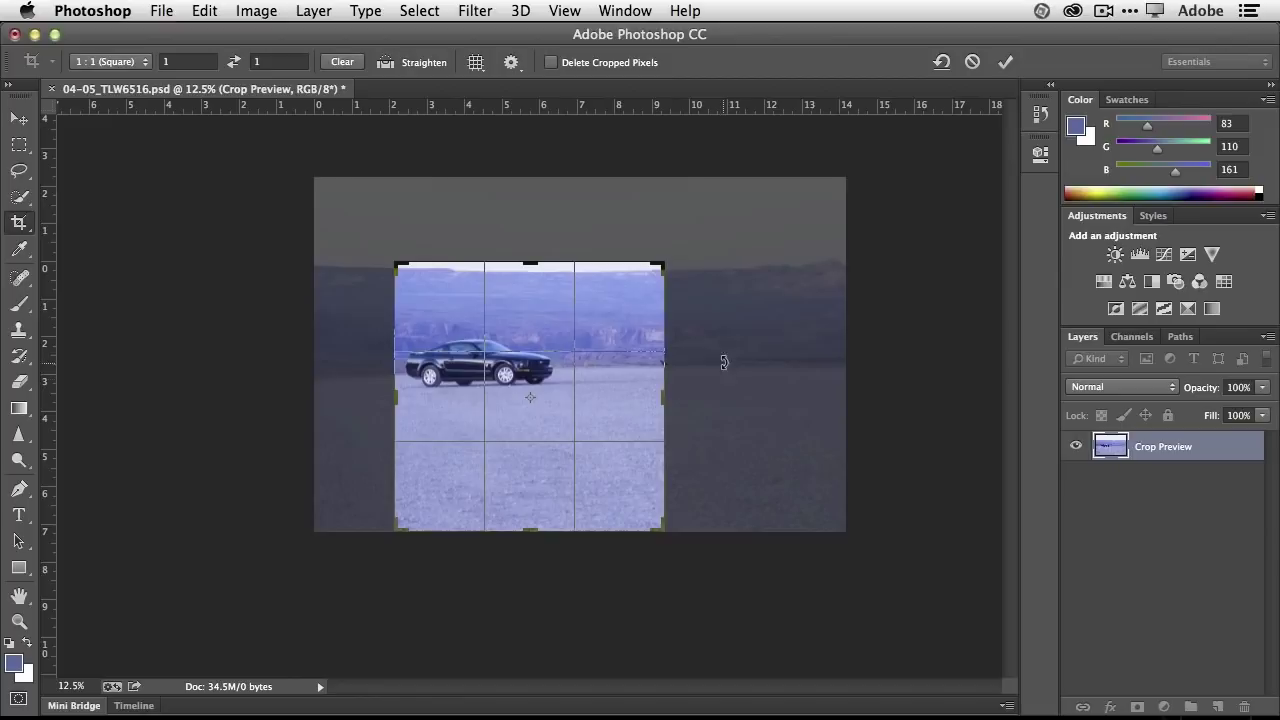
click(98, 63)
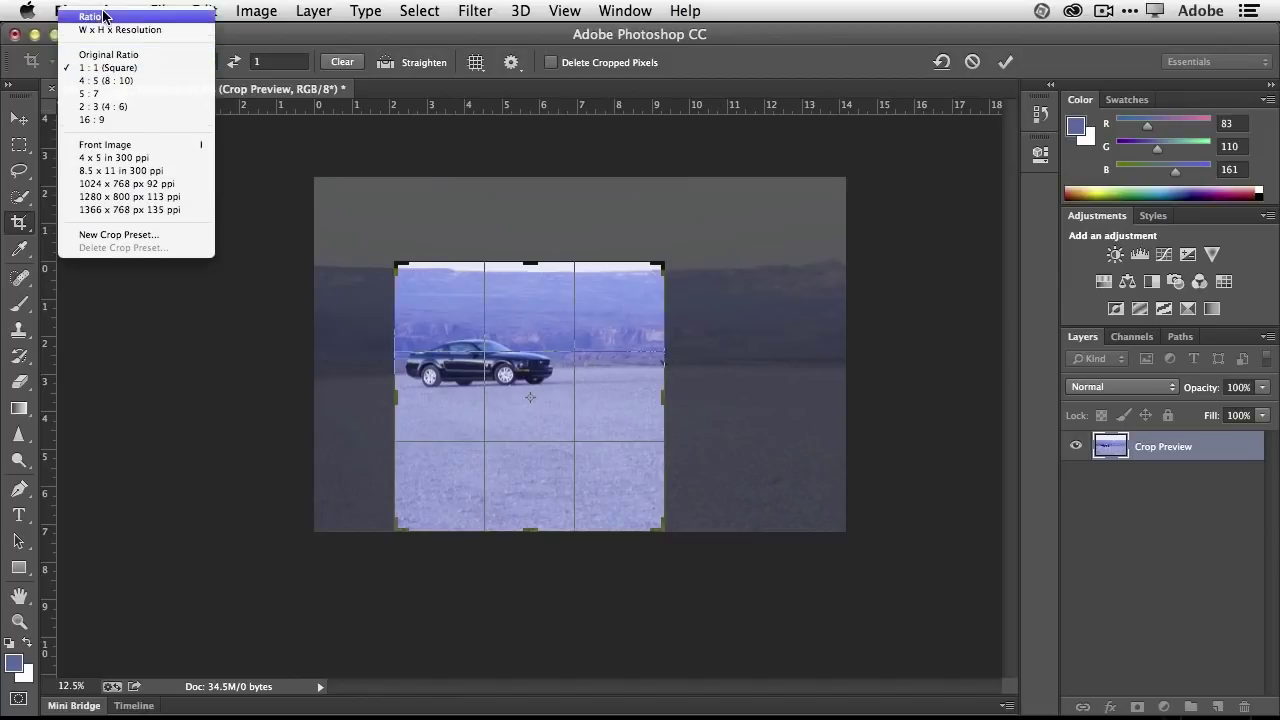
click(104, 16)
drag(398, 392, 355, 394)
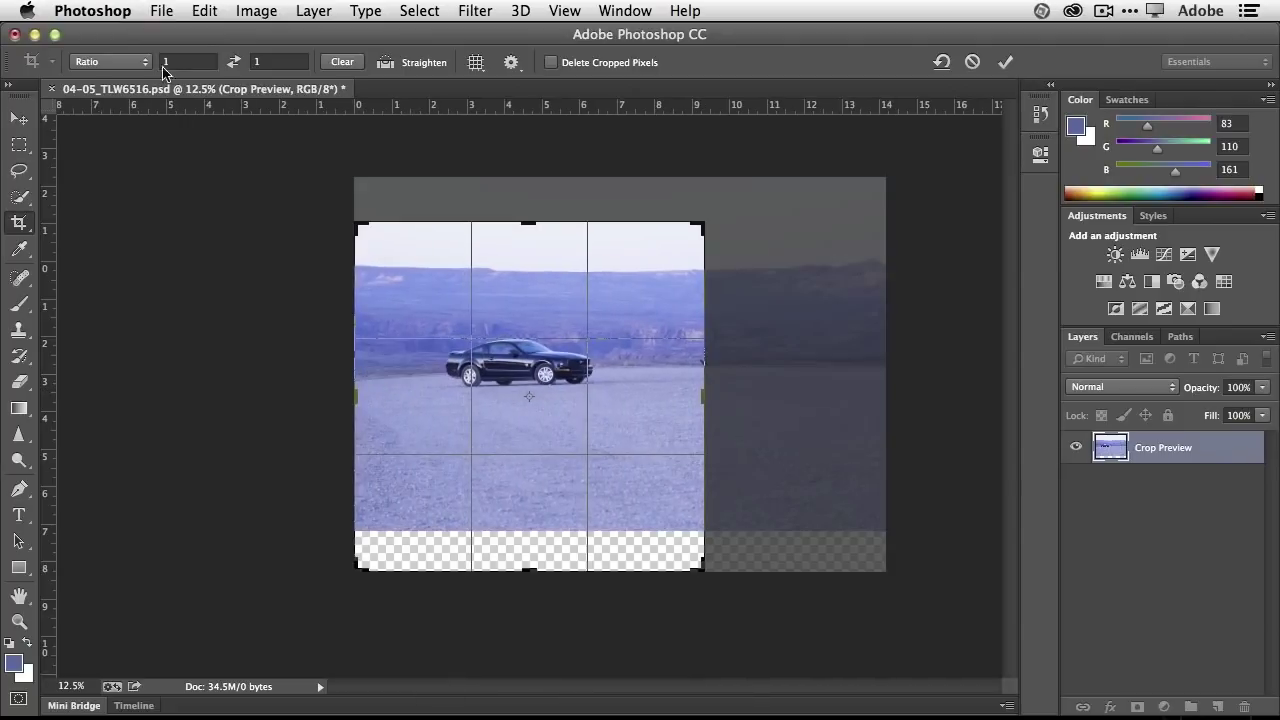
click(343, 62)
drag(693, 574, 786, 543)
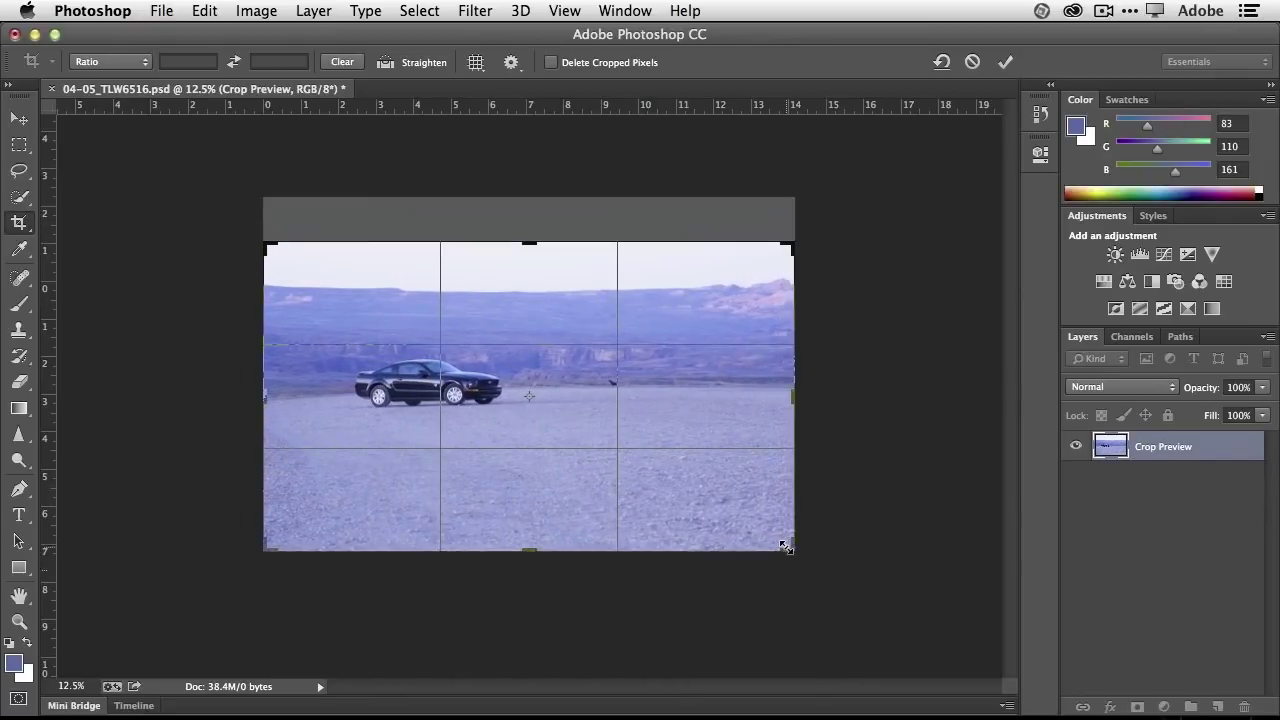
drag(528, 246, 529, 262)
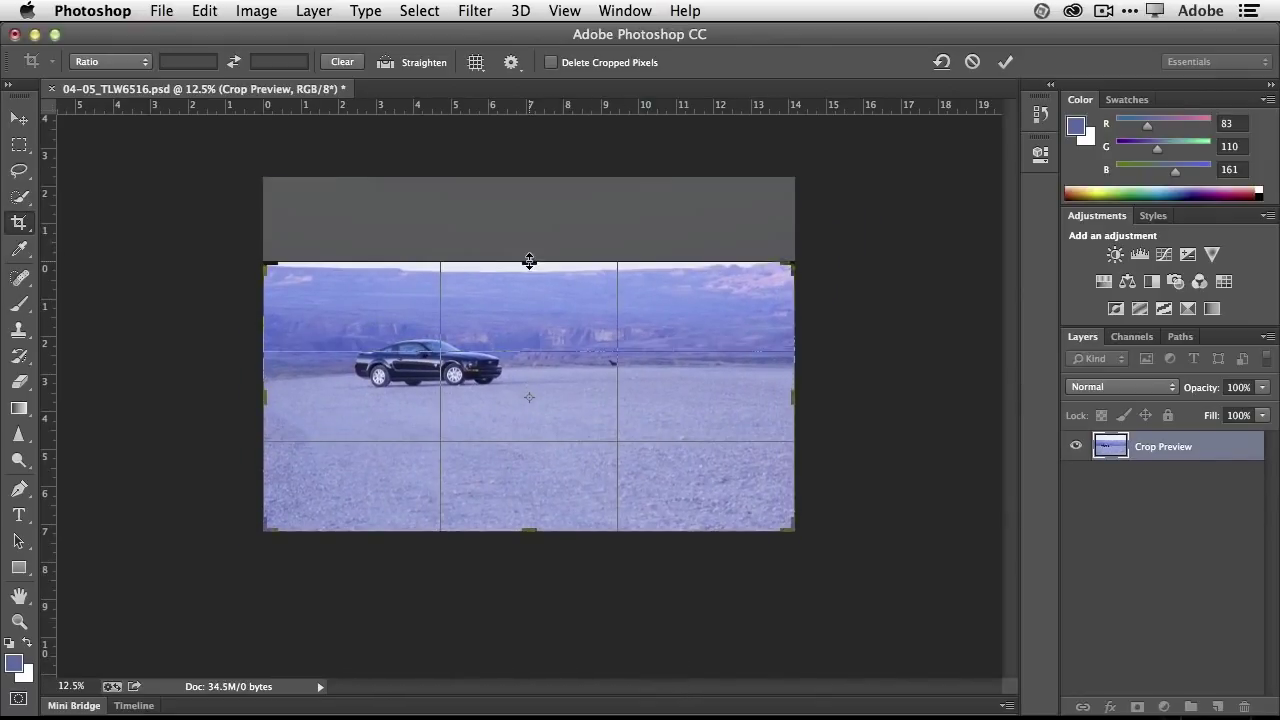
click(1002, 63)
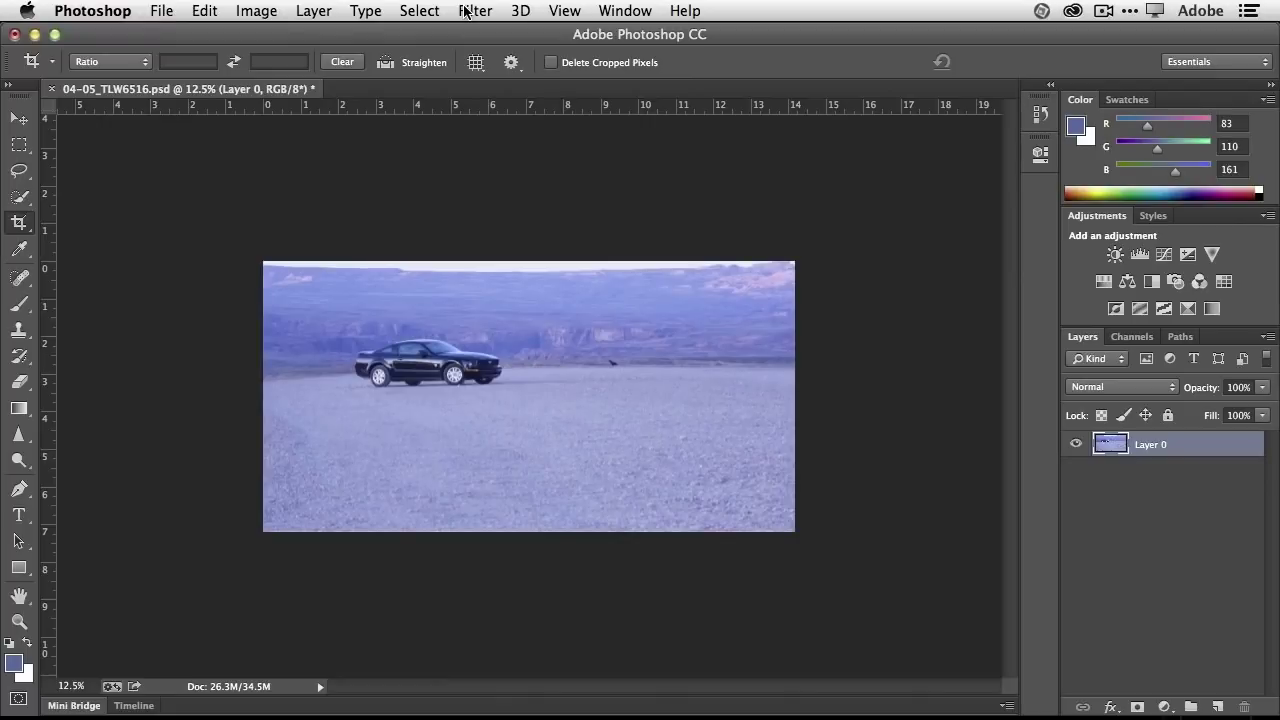
Step: Convert Layer 0 to a Smart Object for Smart Filters, then bring up the Filter menu
click(465, 11)
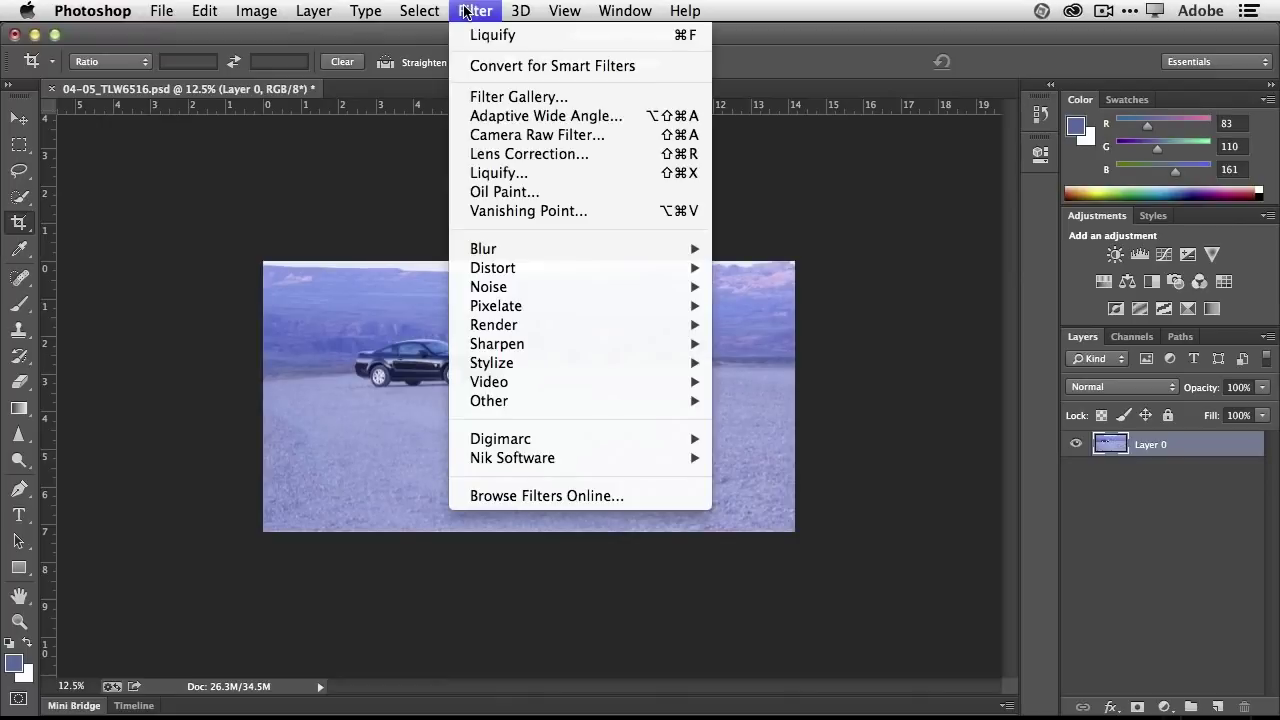
click(538, 68)
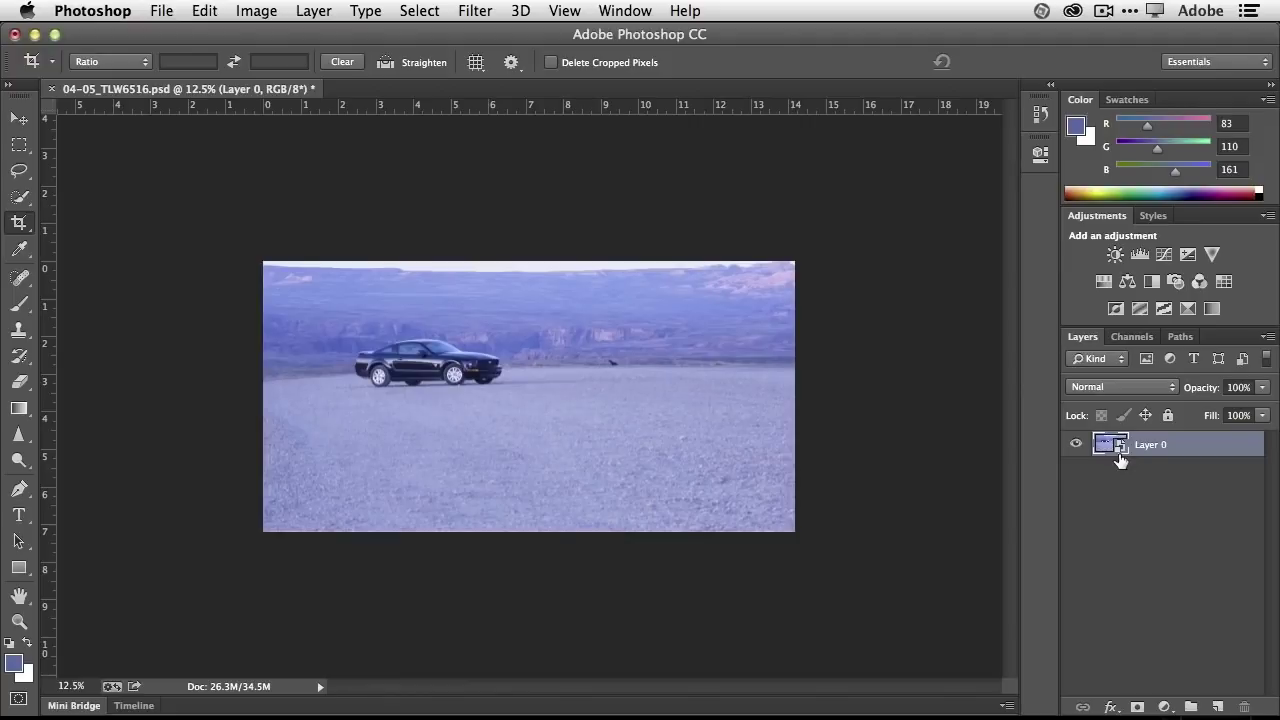
key(alt+super+equal)
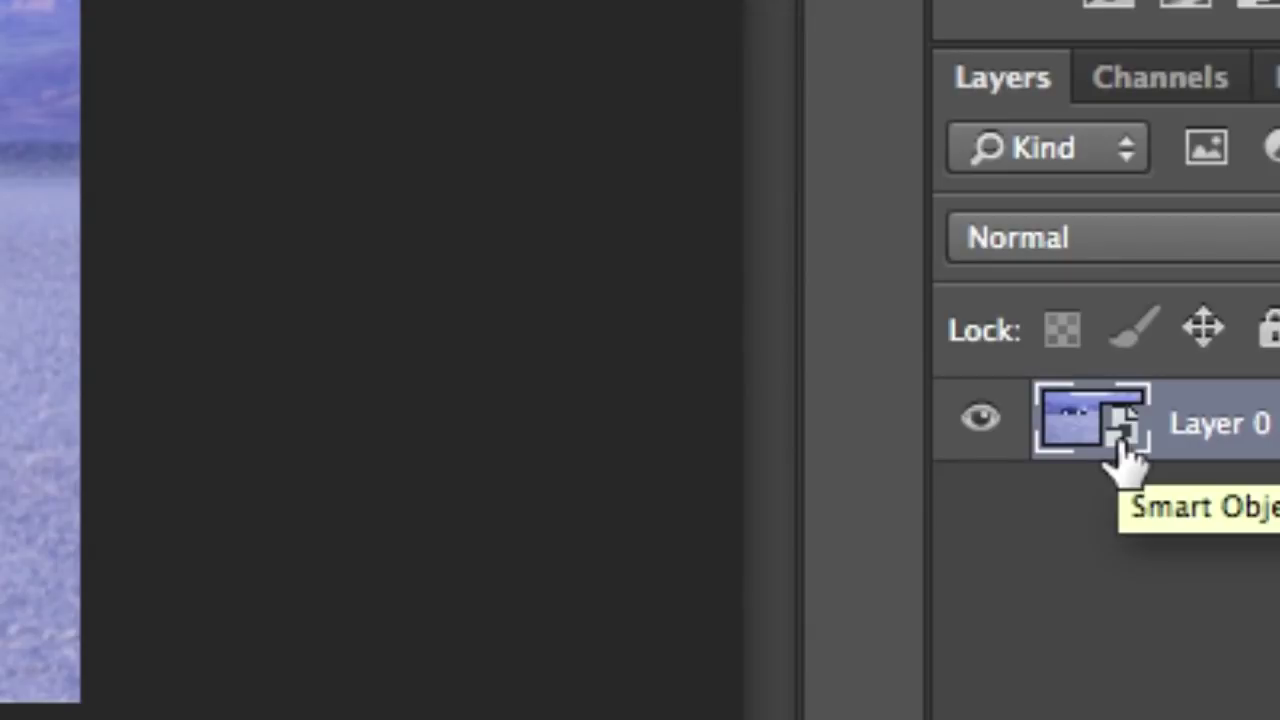
key(alt+super+minus)
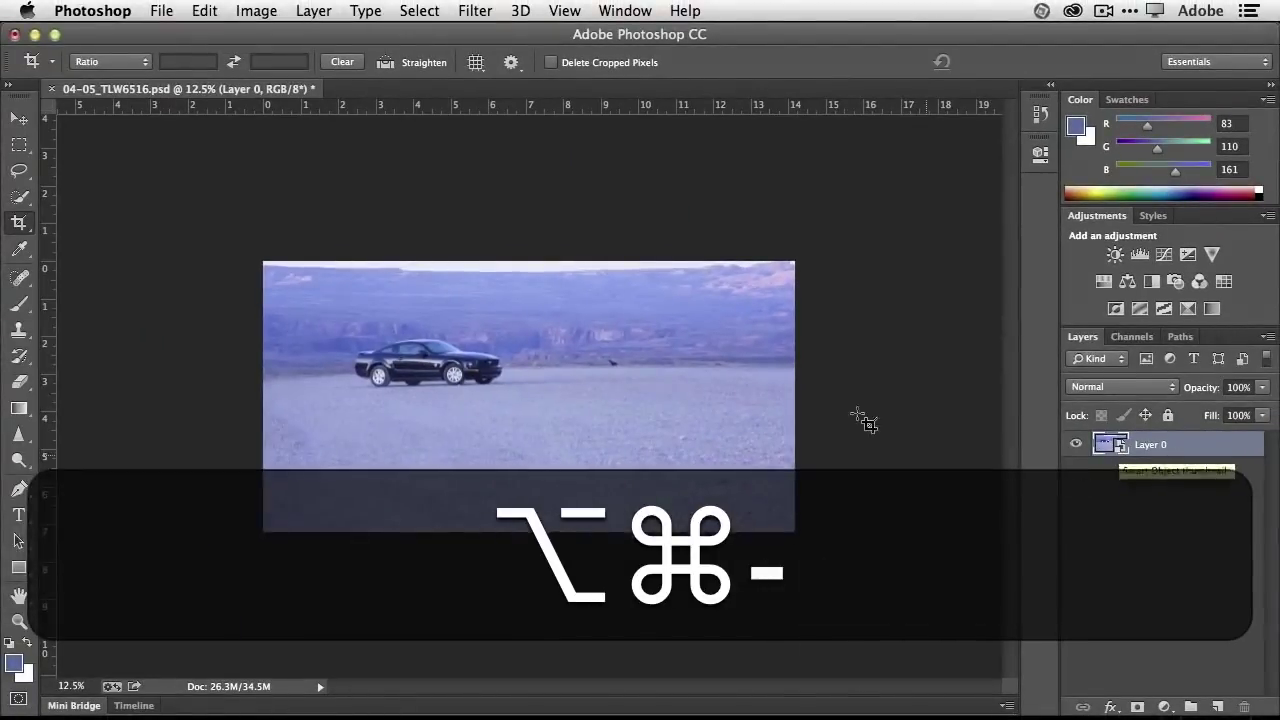
click(484, 11)
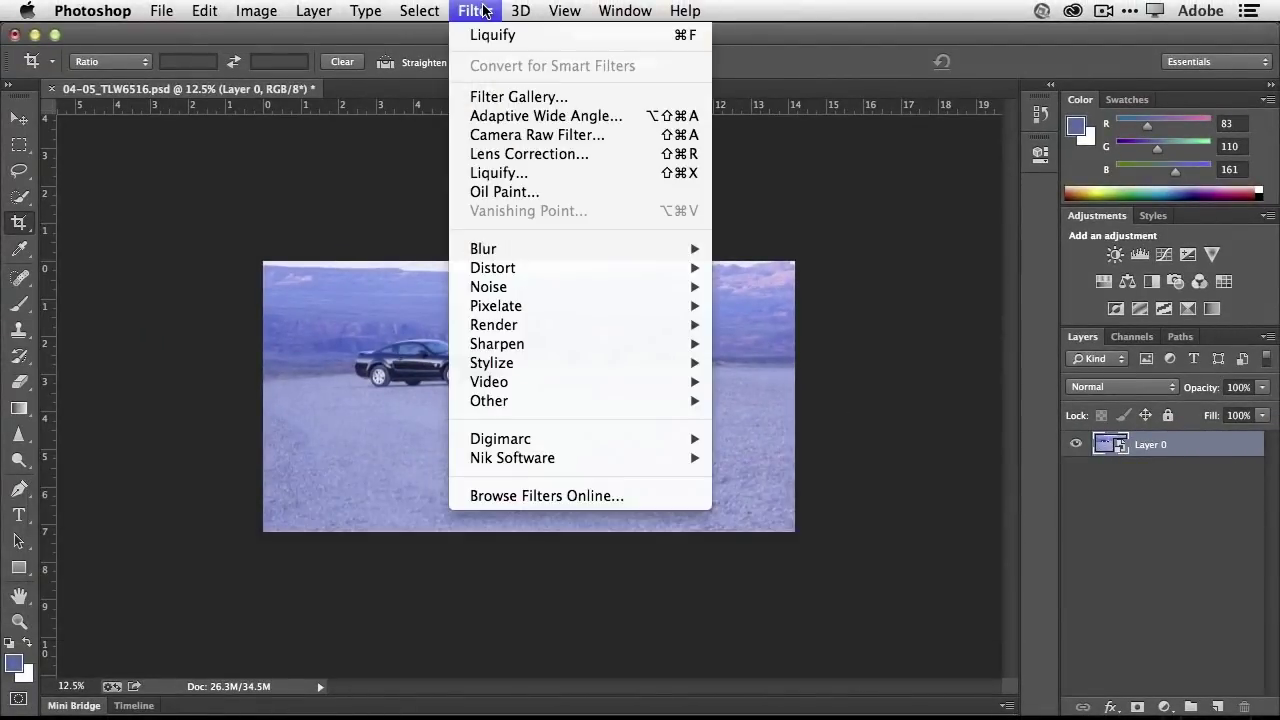
Step: Apply a Camera Raw filter and set white balance from a neutral spot on the car
click(587, 146)
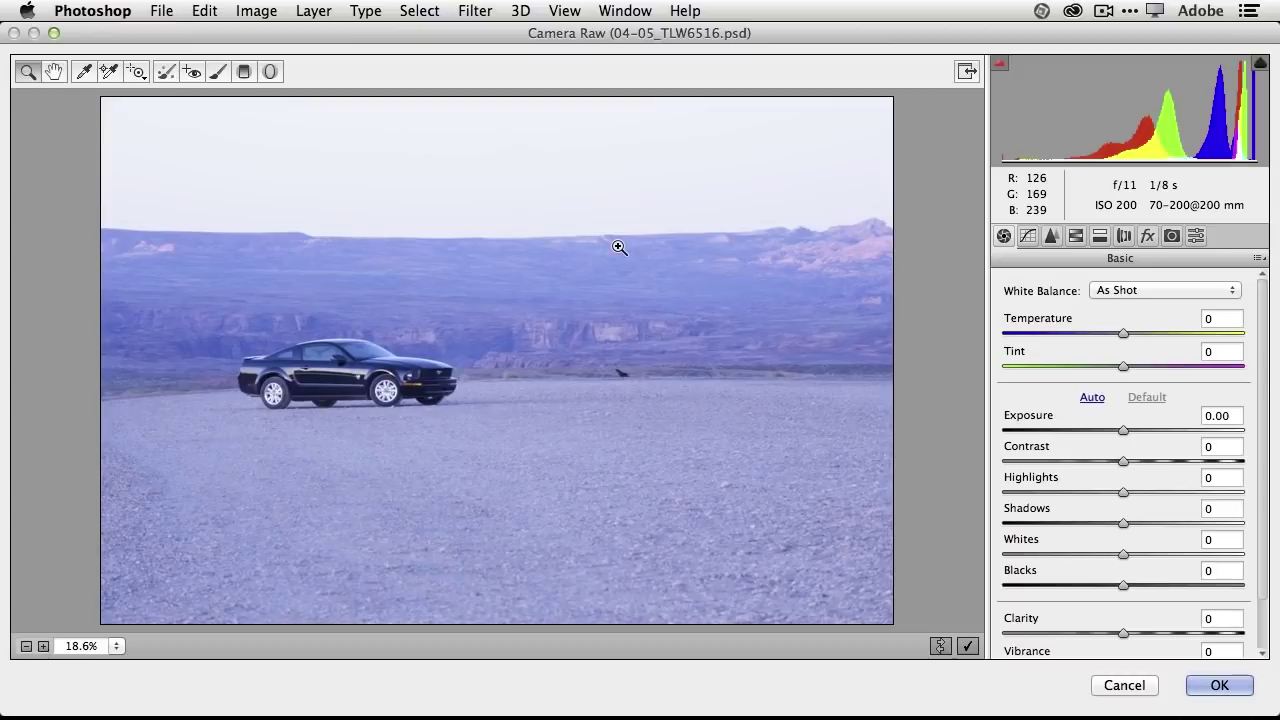
click(84, 72)
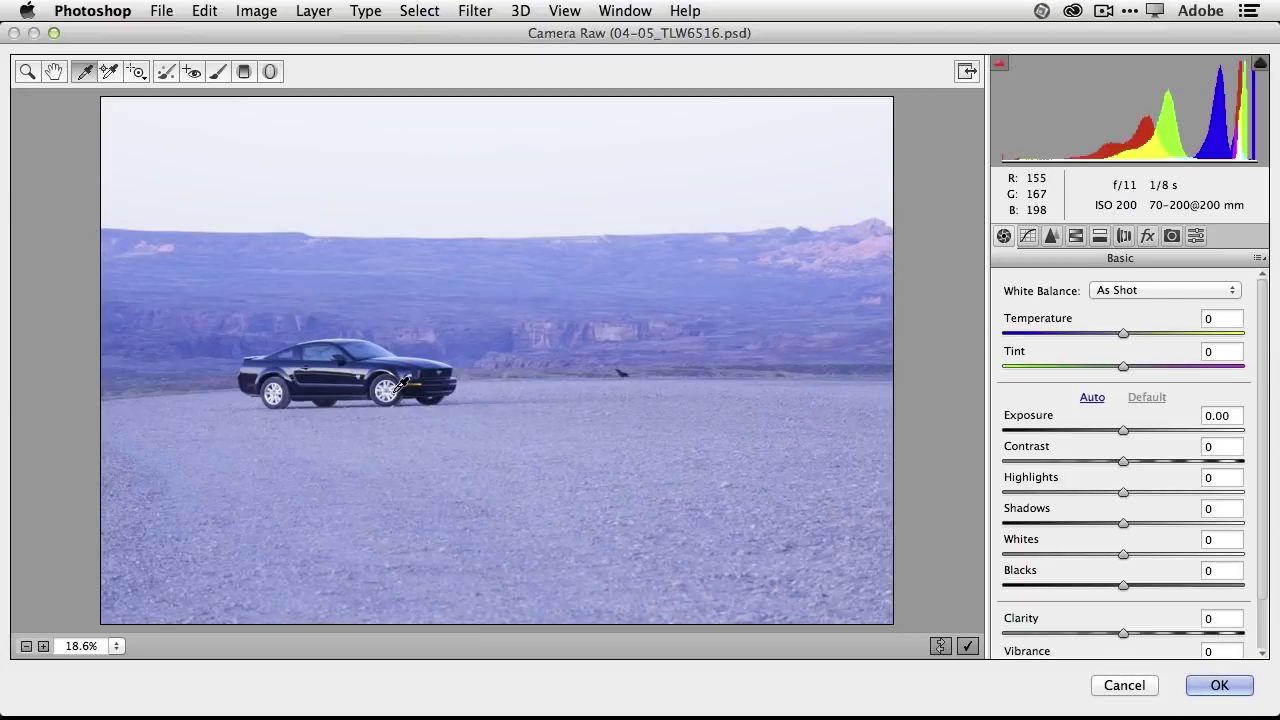
click(377, 357)
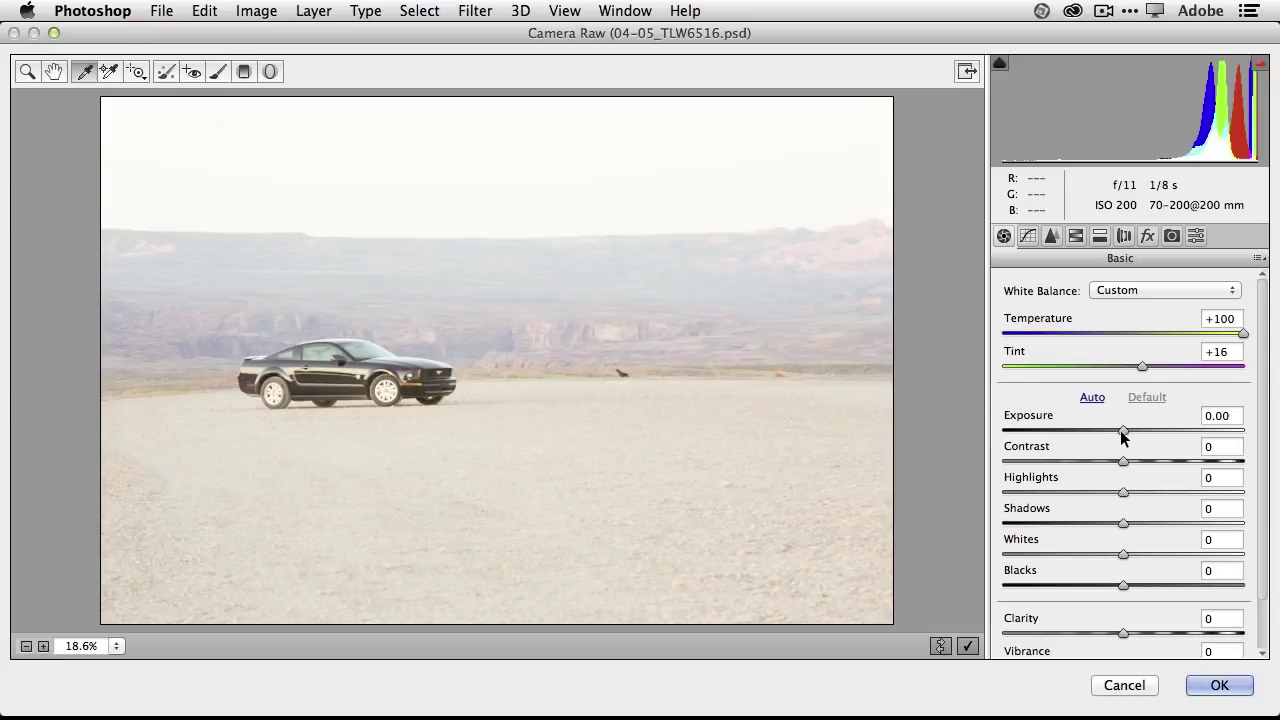
Step: Lower Exposure to -1.15 and Blacks to -100, and raise Contrast to about +23
drag(1123, 431, 1094, 431)
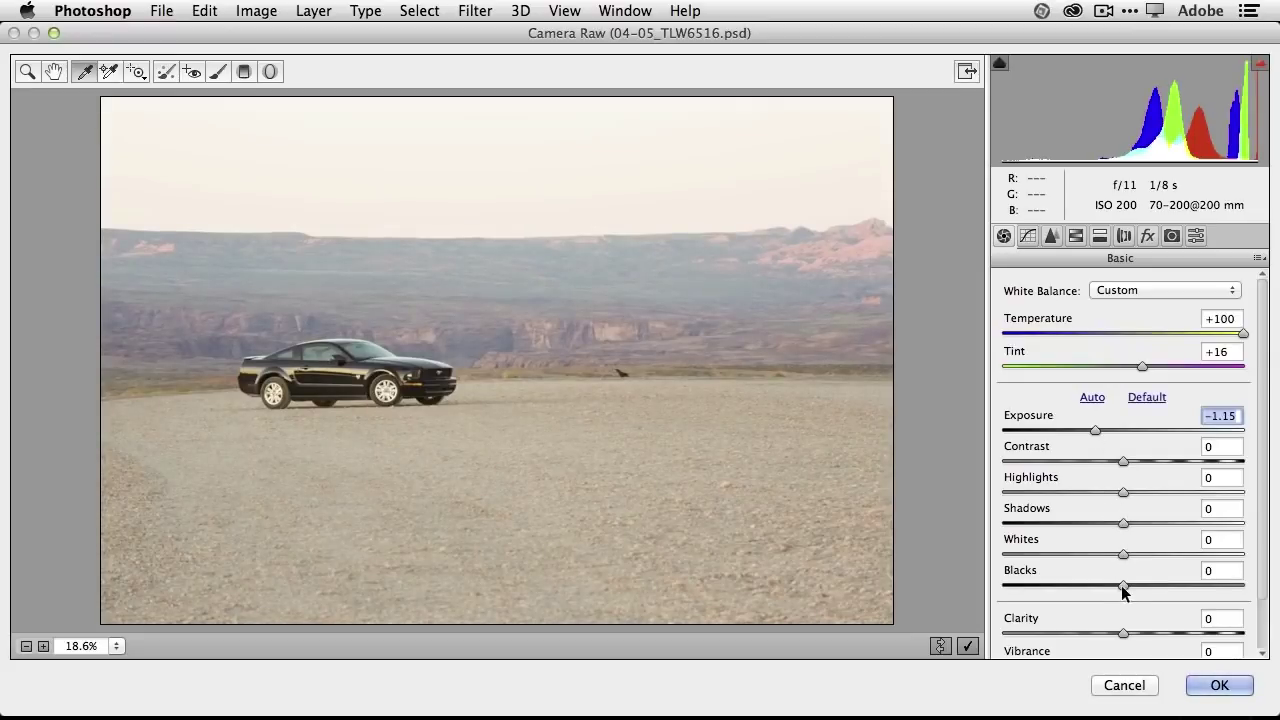
drag(1122, 585, 1001, 604)
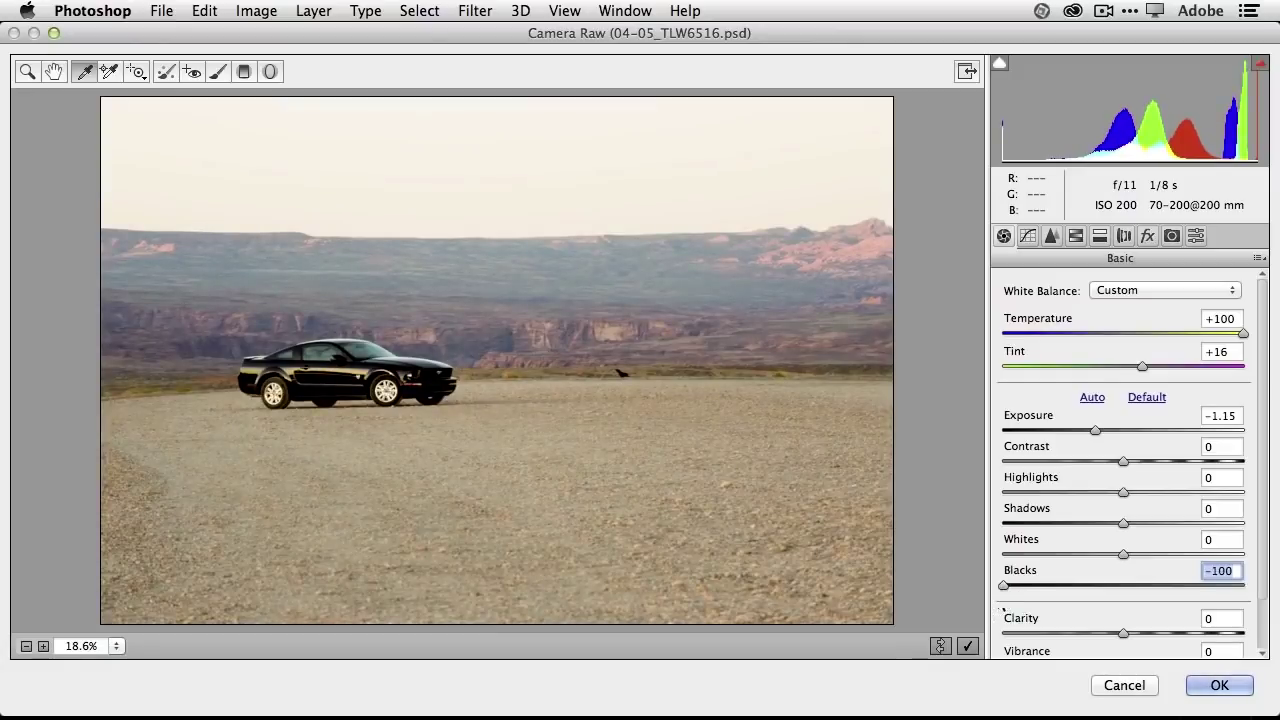
drag(1123, 462, 1150, 460)
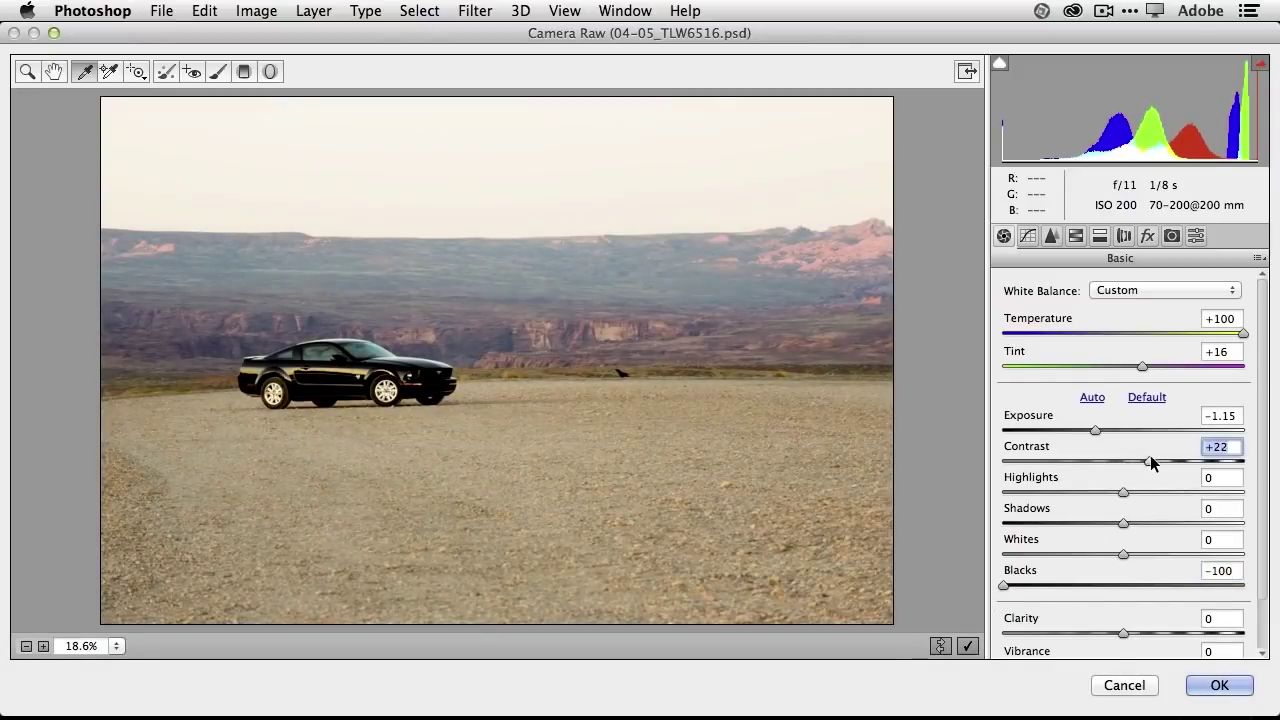
scroll(1160, 572, down, 3)
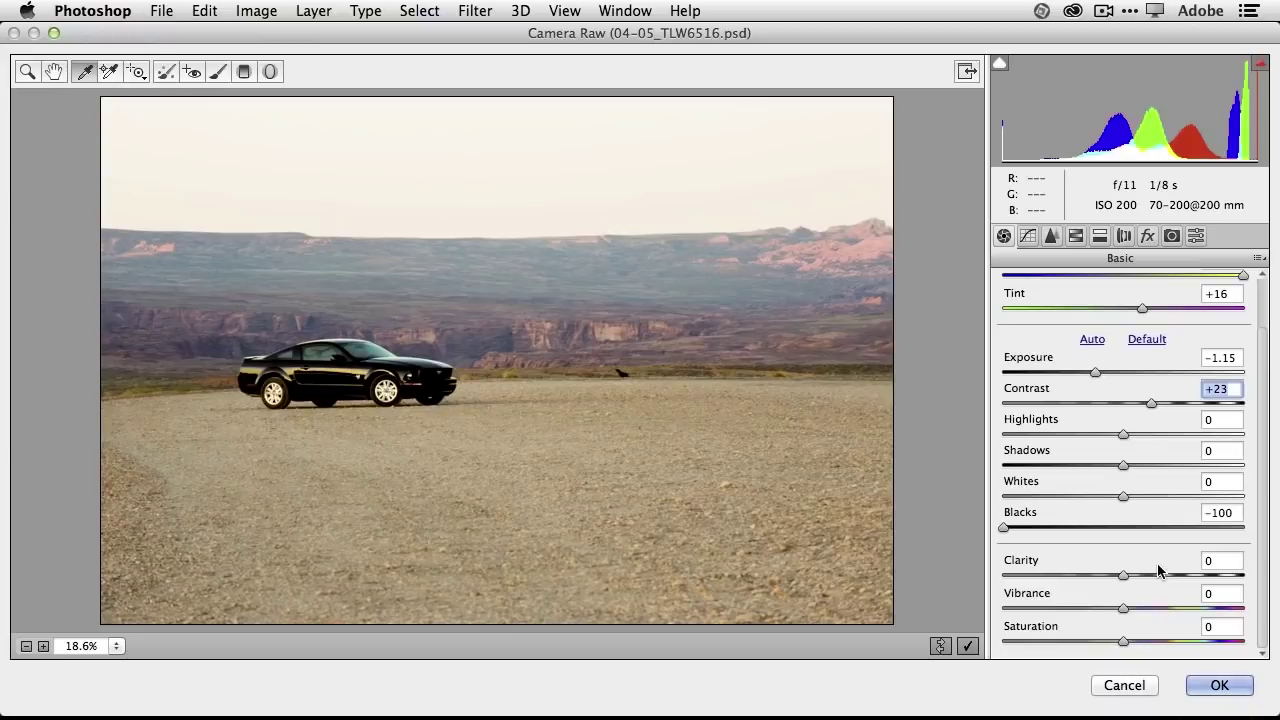
Step: Adjust Basic sliders: Clarity +14, Vibrance +16, Saturation +14, Shadows -78, Whites -21, Contrast +28, Blacks -84
drag(1123, 642, 1144, 578)
drag(1155, 642, 1140, 648)
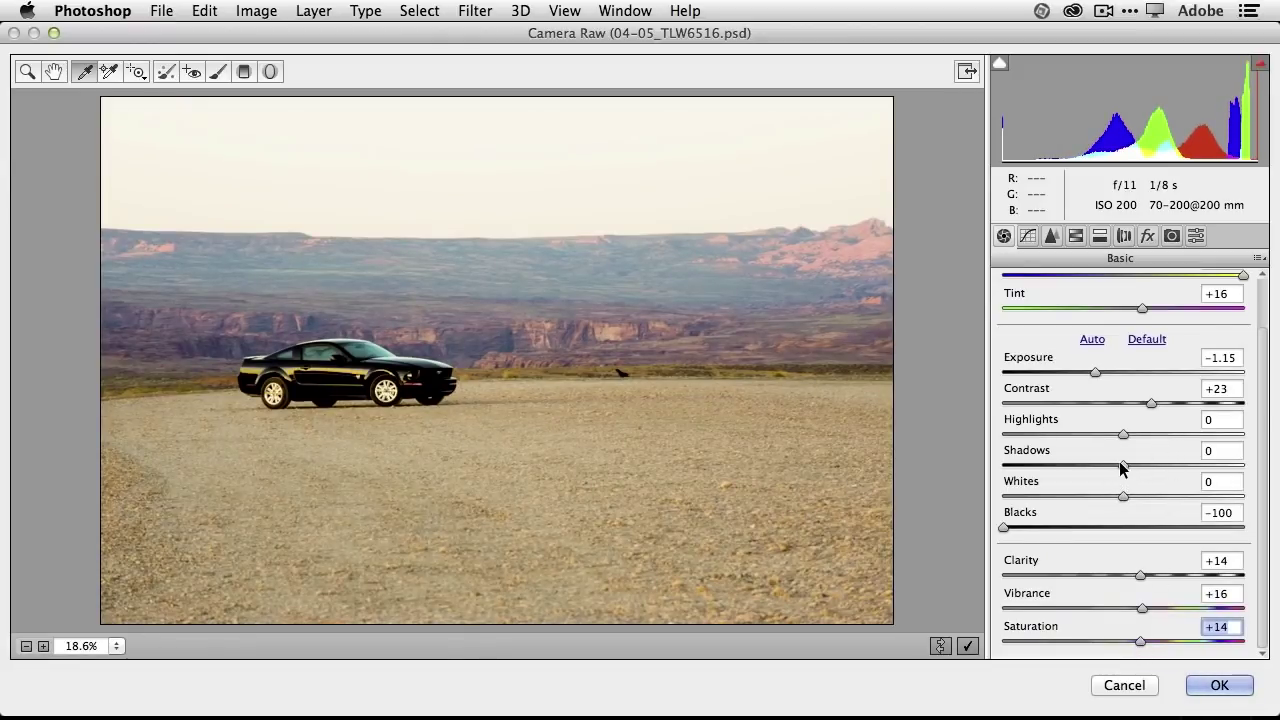
drag(1123, 467, 1027, 473)
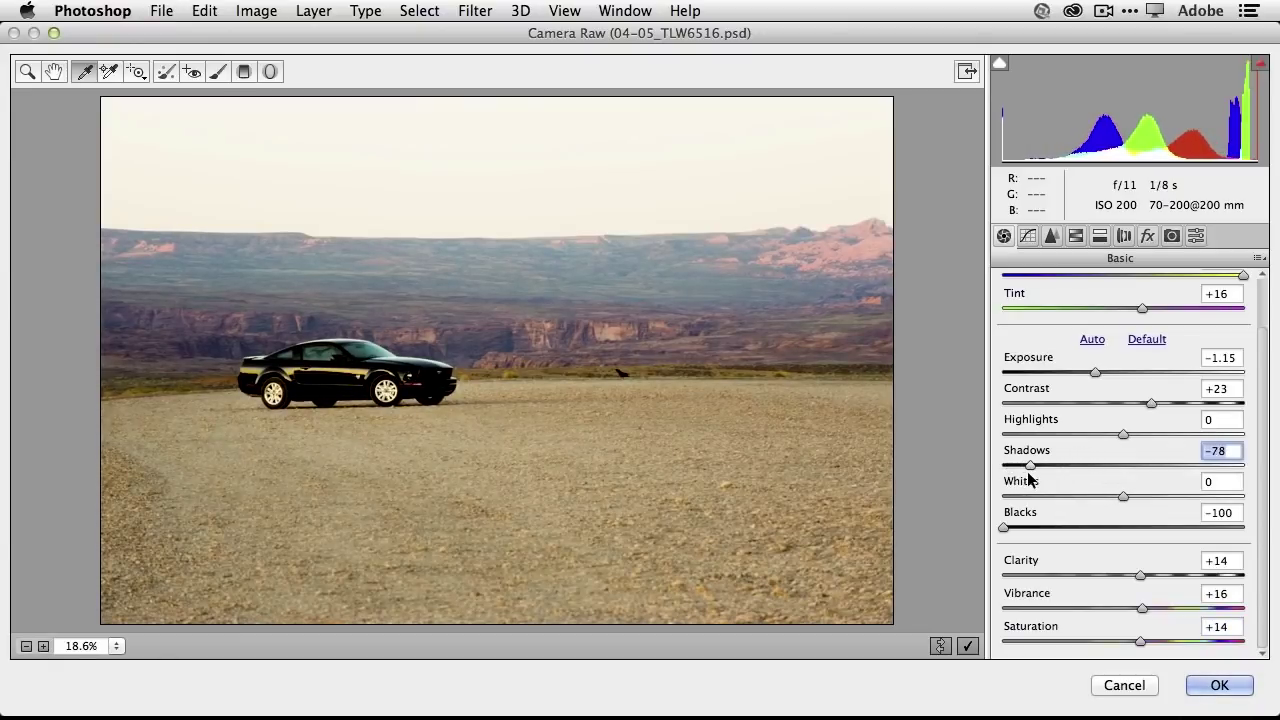
mouse_move(1122, 495)
mouse_down()
mouse_move(1073, 495)
mouse_move(1110, 495)
mouse_move(1097, 497)
mouse_up()
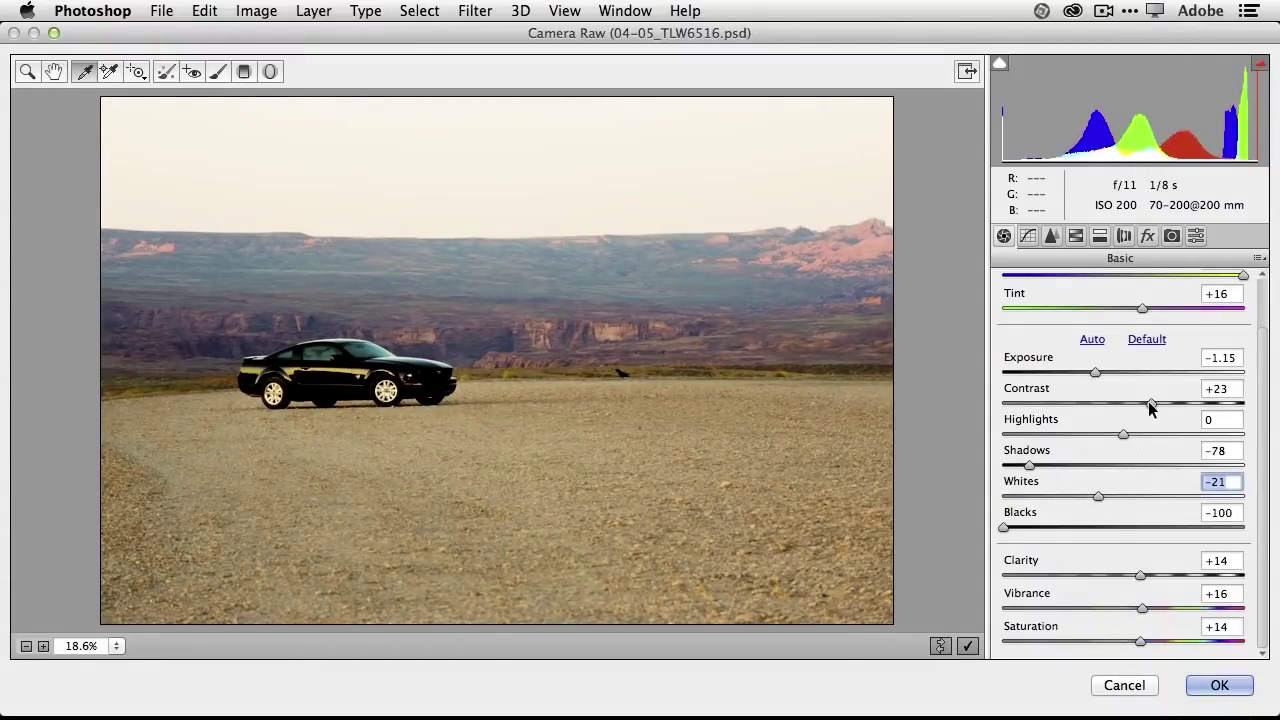
drag(1150, 403, 1156, 403)
drag(1091, 373, 1091, 373)
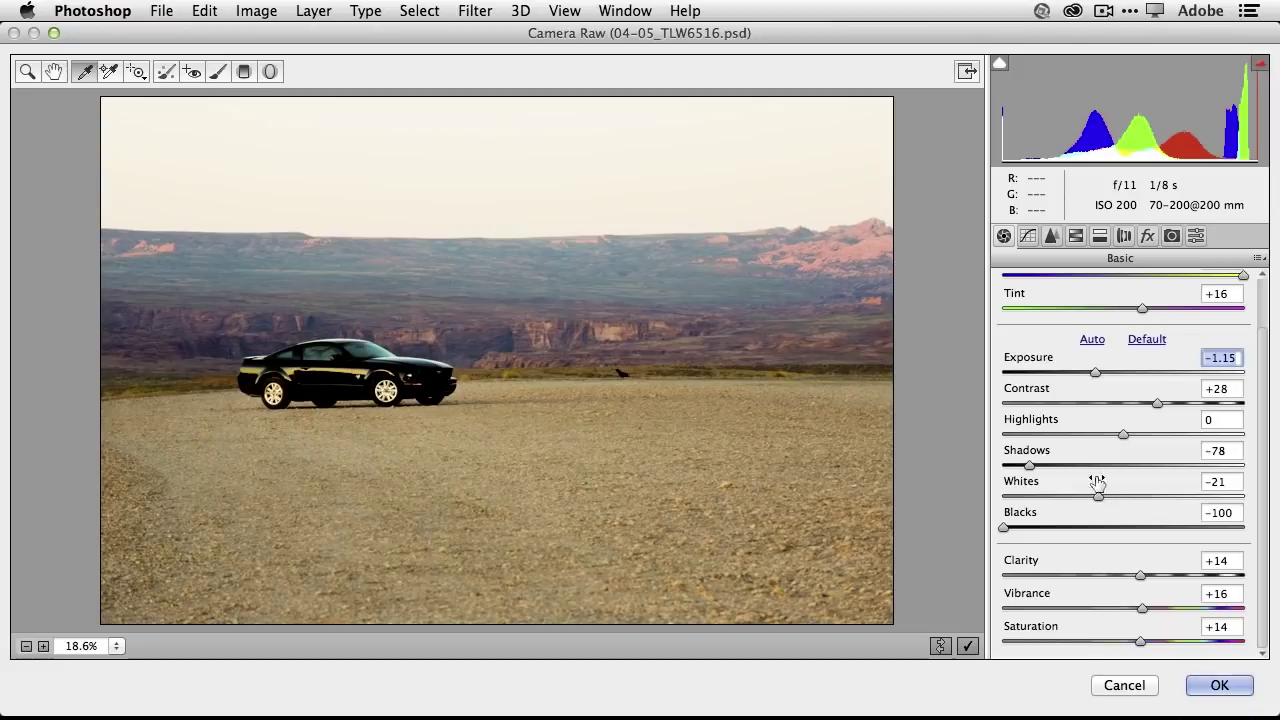
drag(1005, 527, 1026, 531)
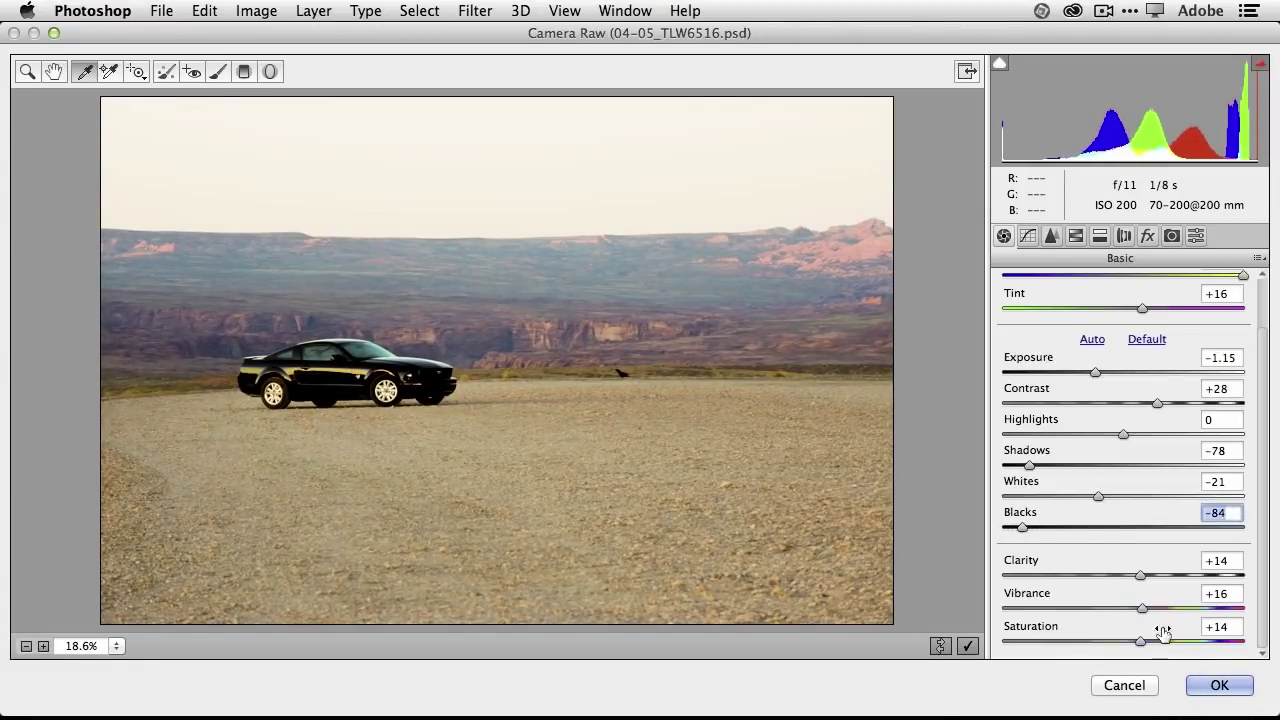
Step: Commit the Camera Raw settings and toggle Layer 0's visibility off and on
click(1218, 685)
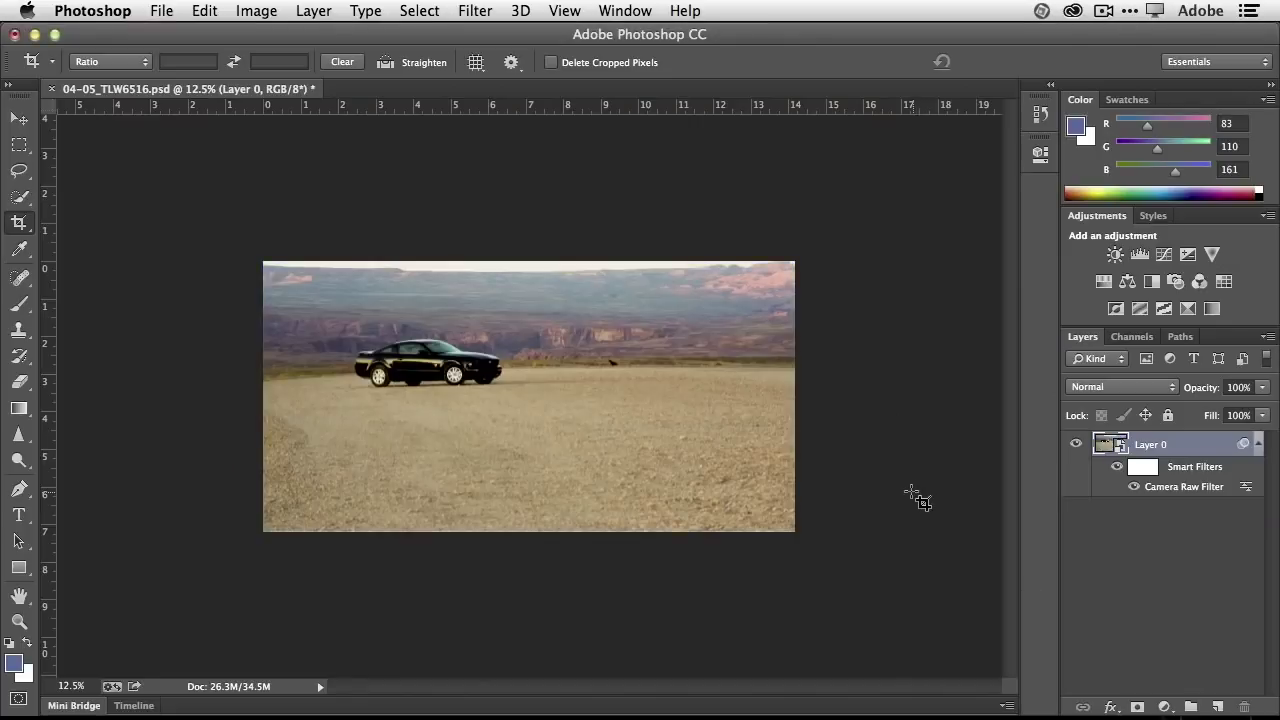
click(1077, 446)
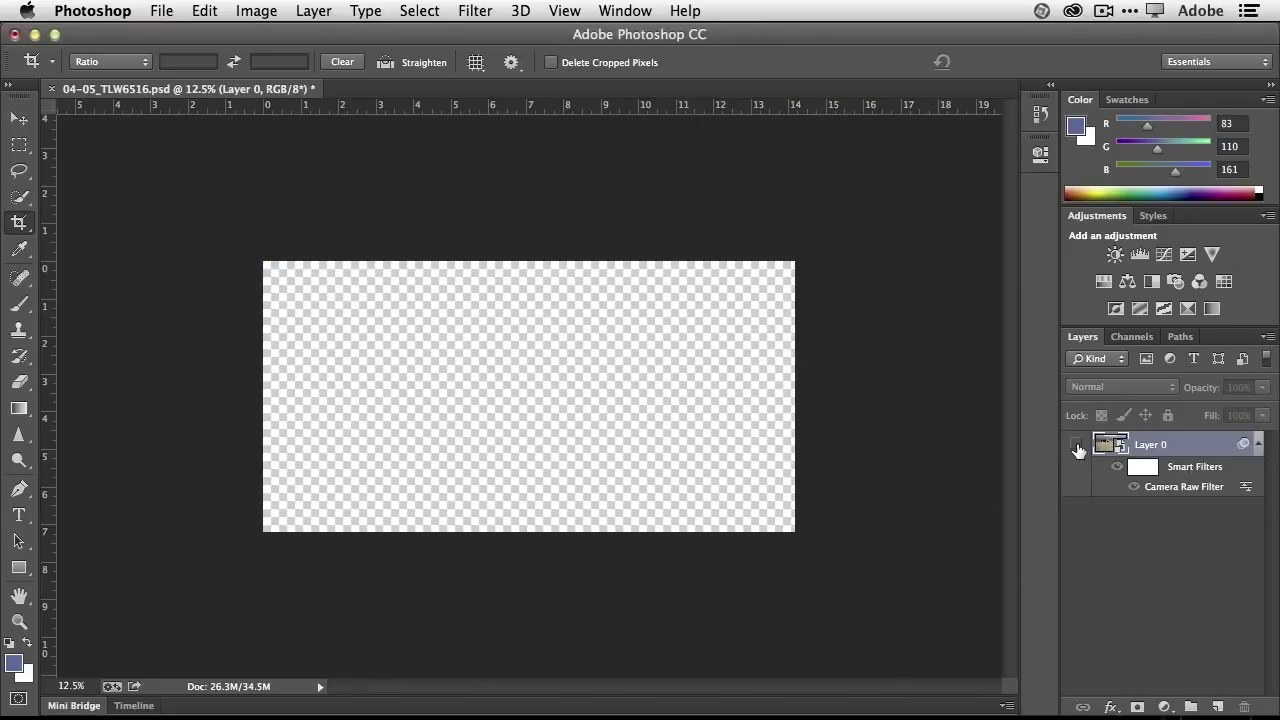
click(1077, 446)
Step: Toggle the Camera Raw smart filter repeatedly to compare the photo before and after
click(1117, 467)
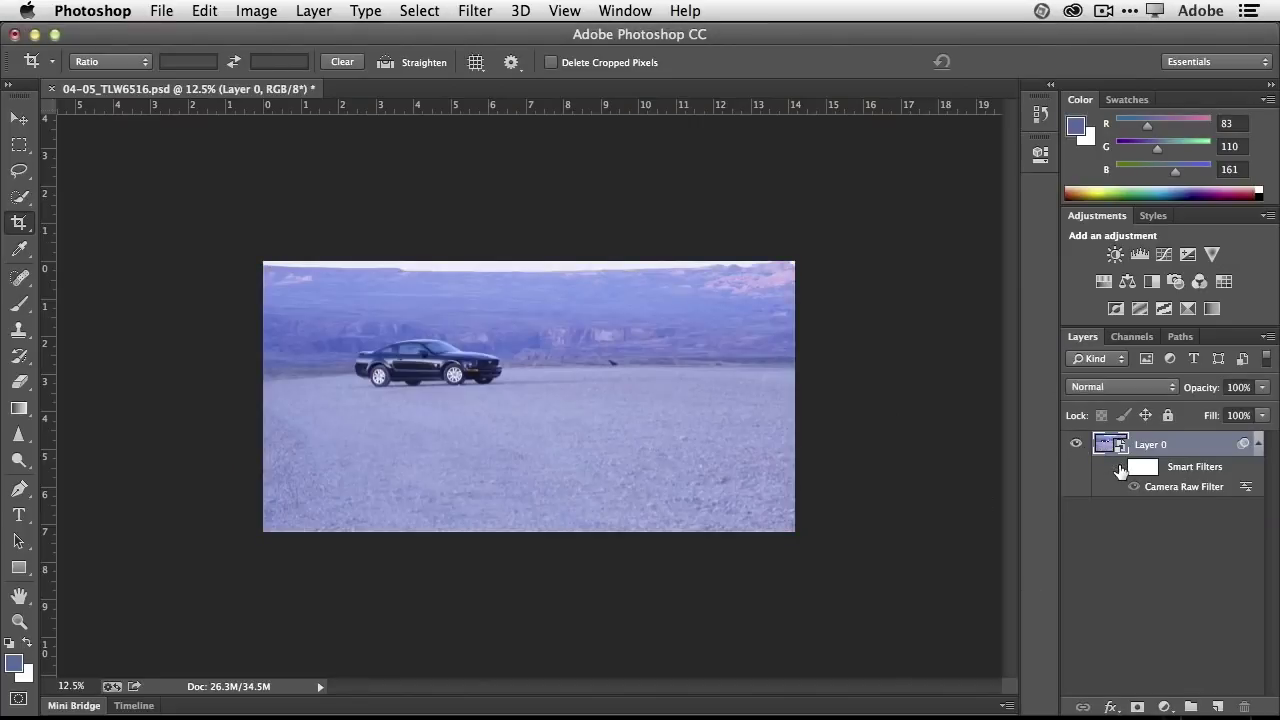
click(1118, 468)
click(1118, 468)
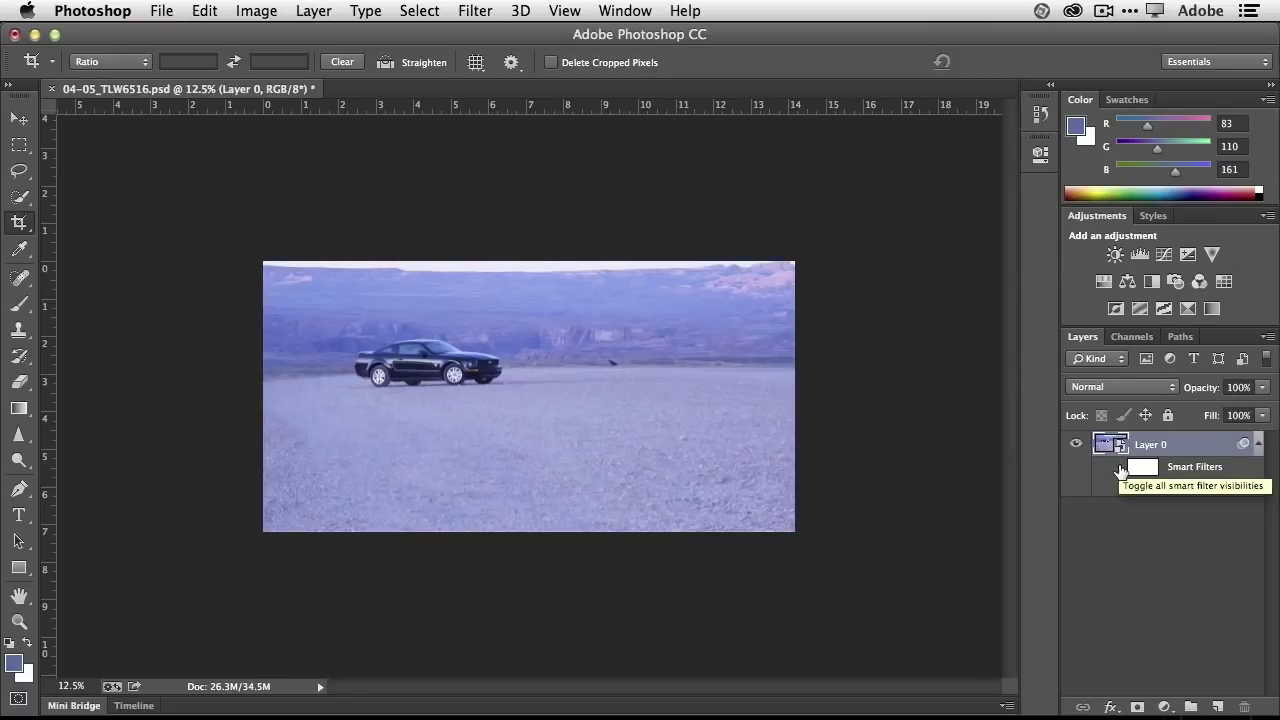
click(1118, 468)
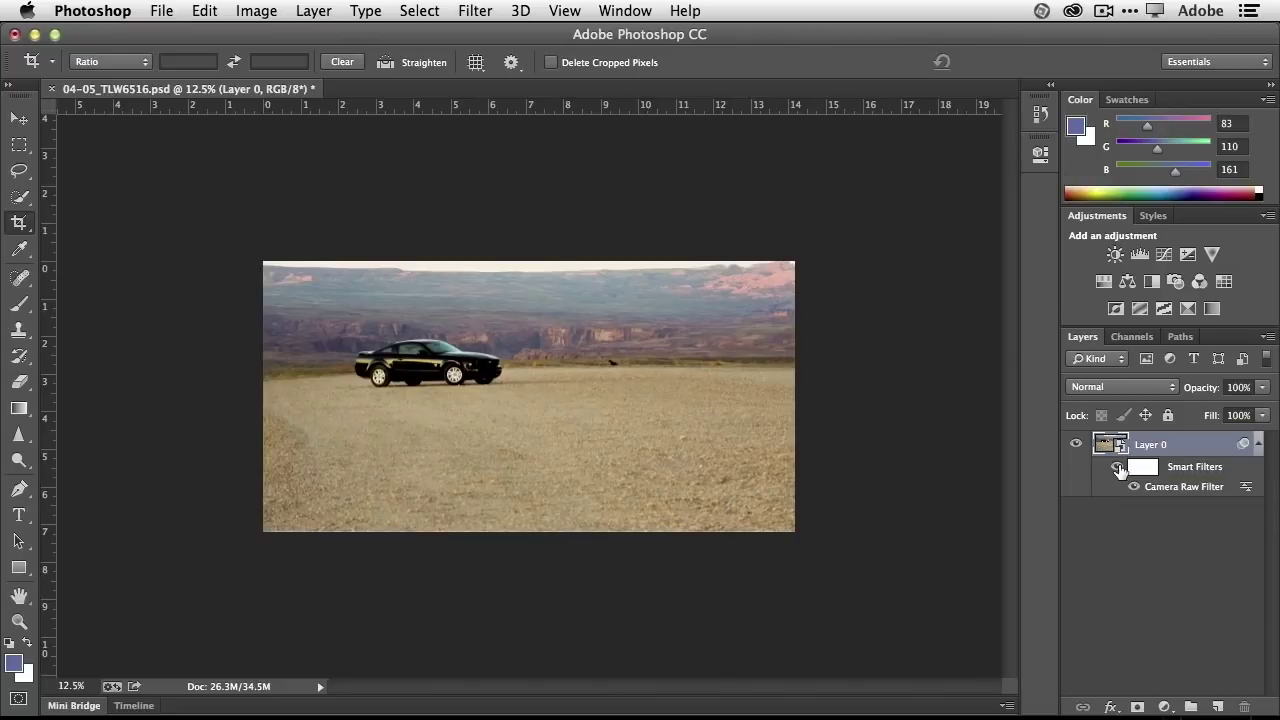
click(1118, 468)
click(1118, 468)
key(alt+super+equal)
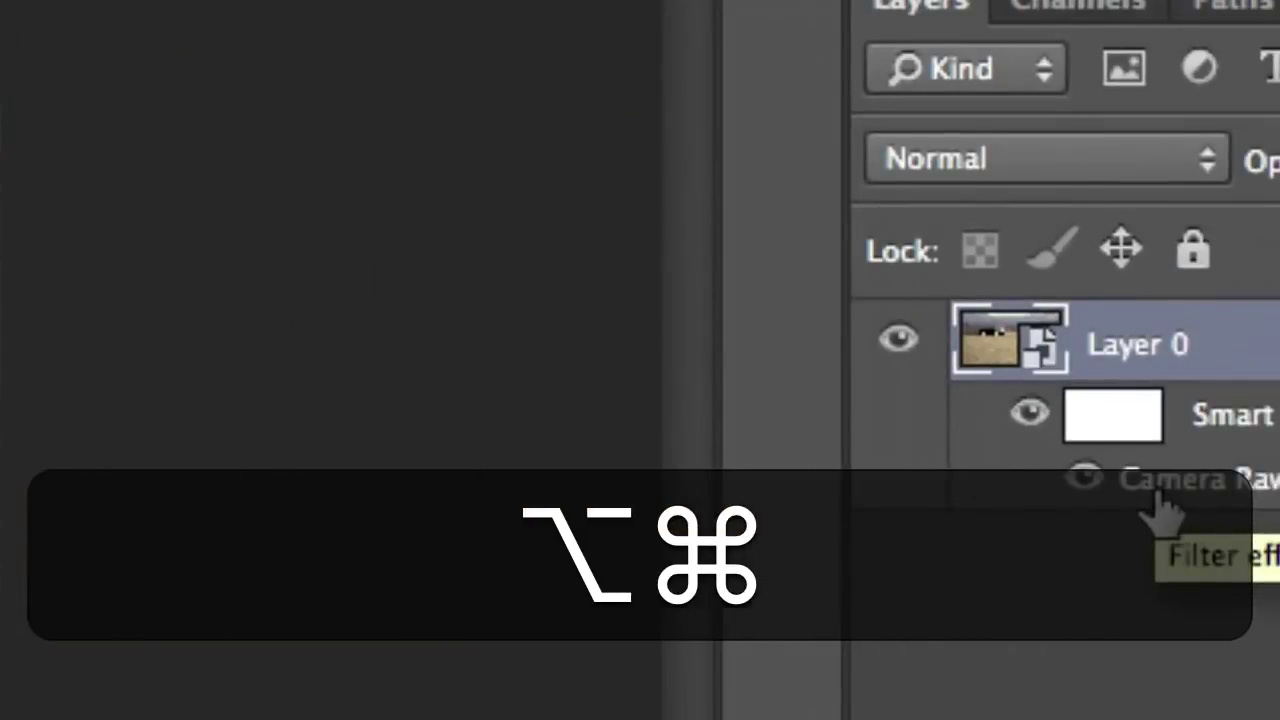
key(alt+super+minus)
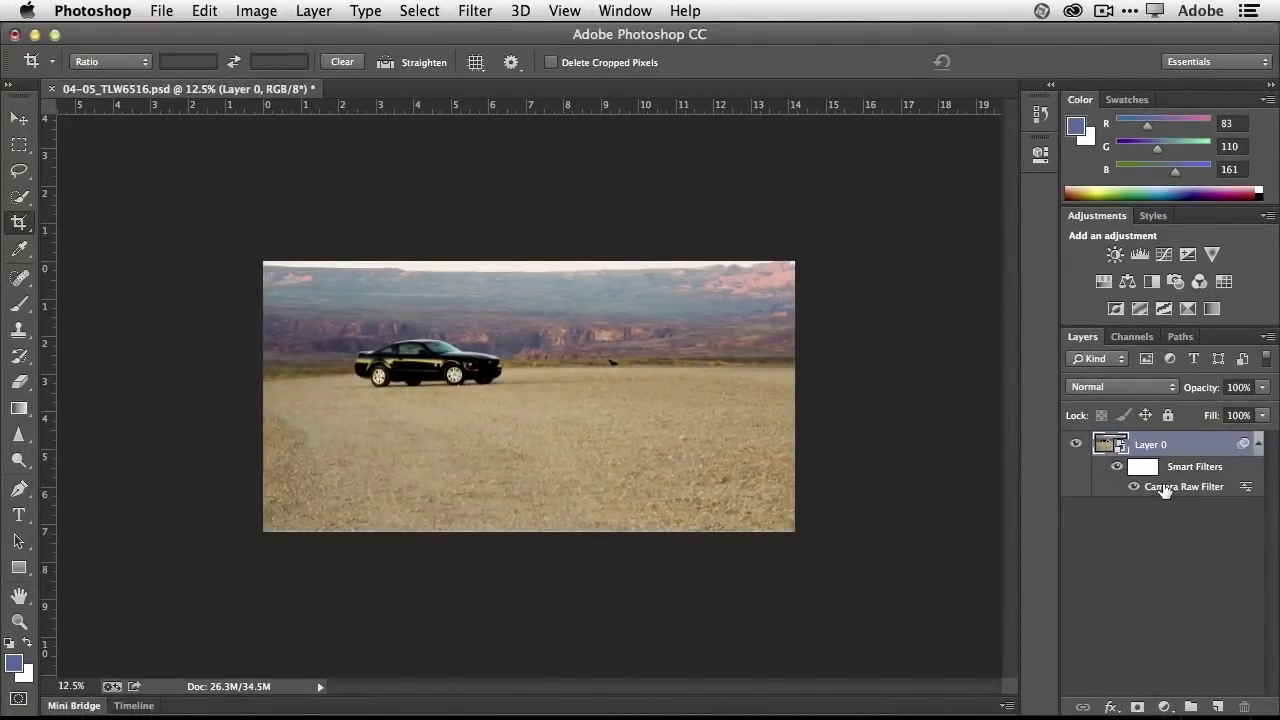
Step: Reopen the Camera Raw Filter and commit Contrast +18 and Blacks -74
double_click(1167, 488)
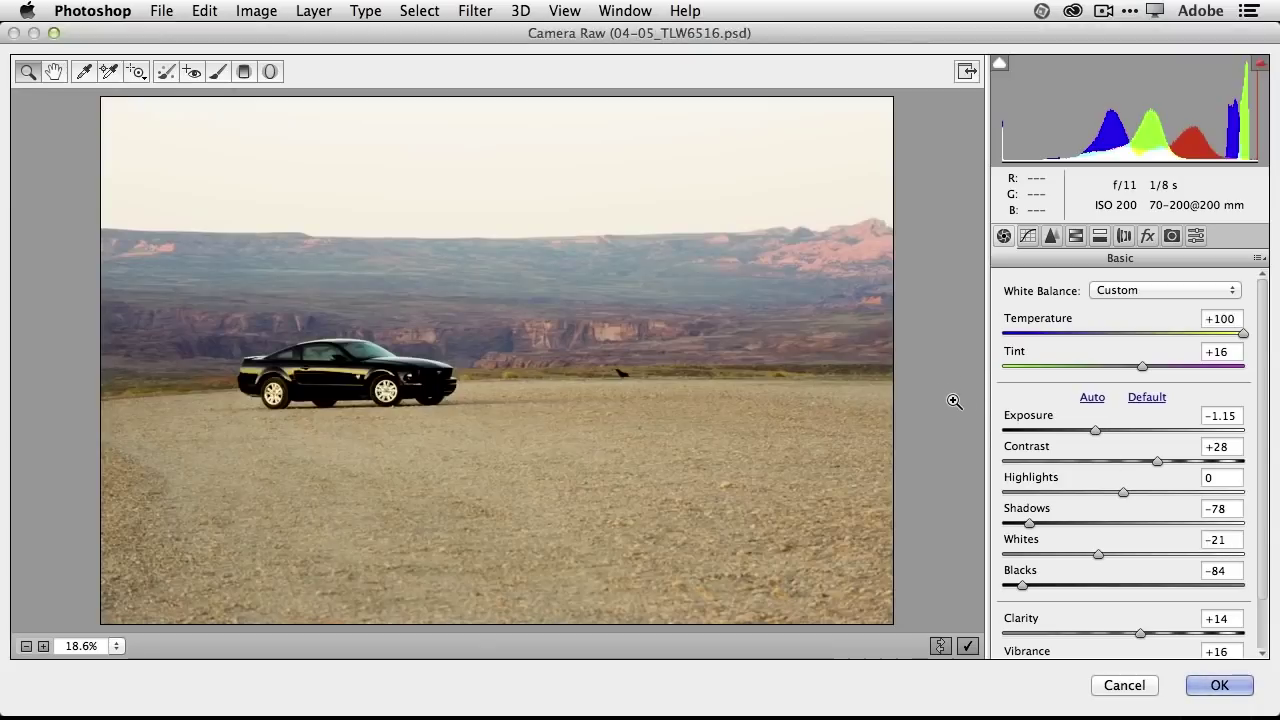
drag(1154, 461, 1142, 461)
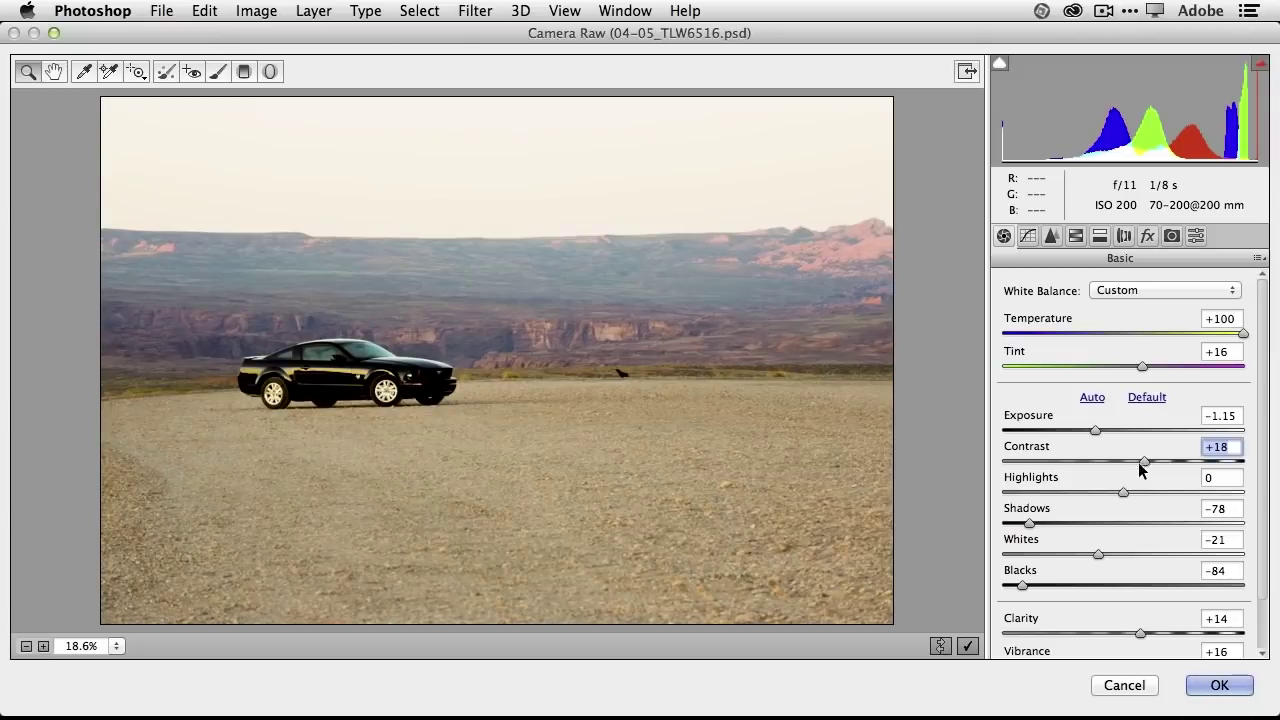
drag(1023, 585, 1035, 585)
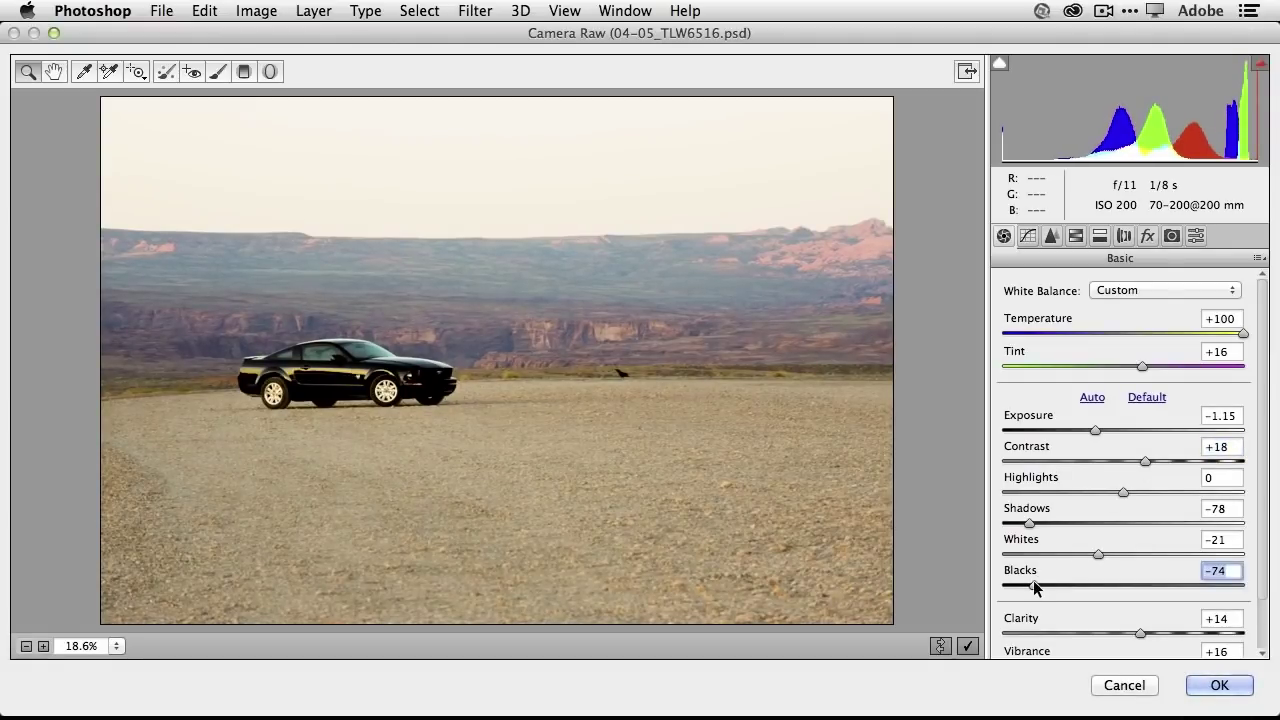
click(1216, 684)
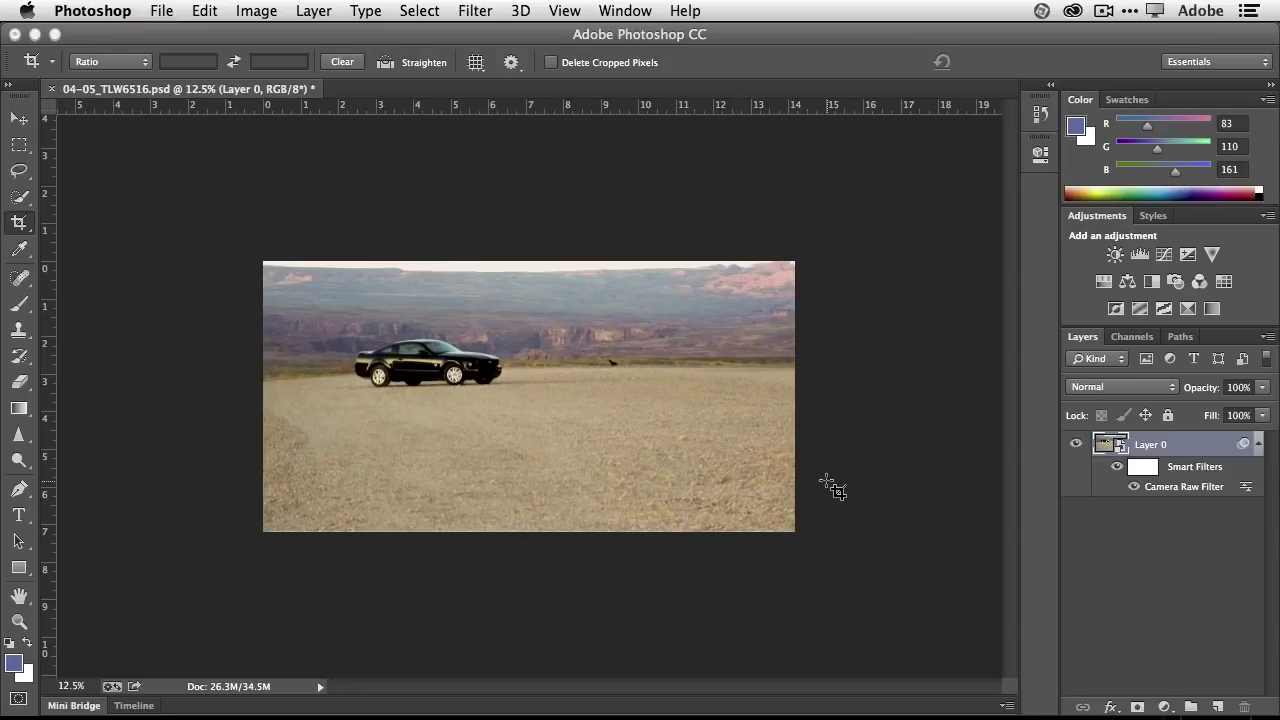
Step: Close the car photo unsaved, open 06-KandiceLynn25-removeobject-0099.psd, hide Mini Bridge and cancel the crop
key(super+w)
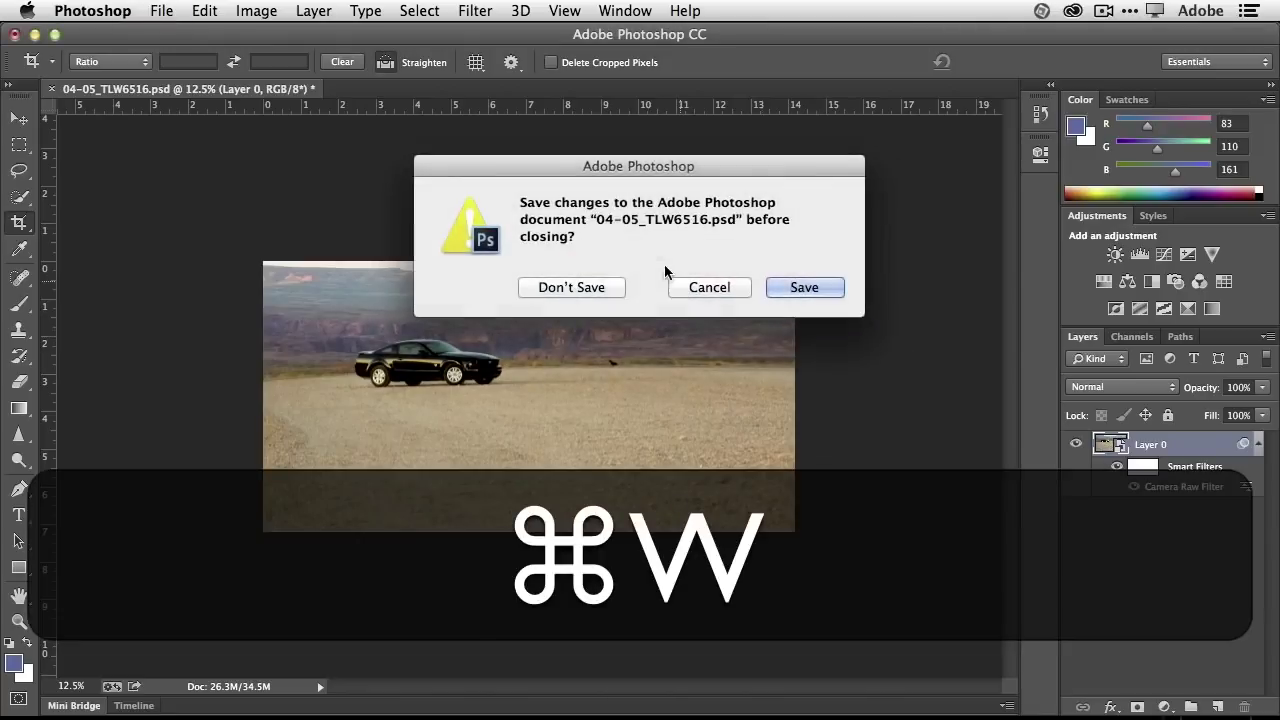
click(586, 290)
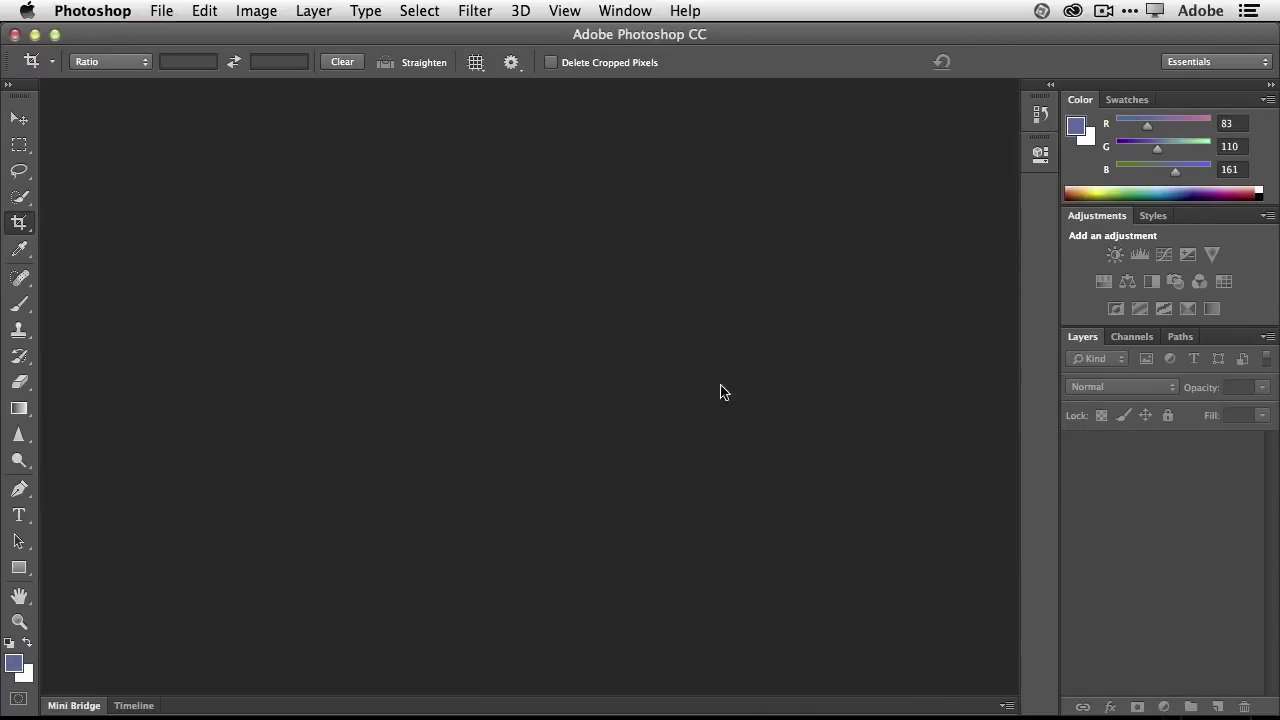
click(73, 705)
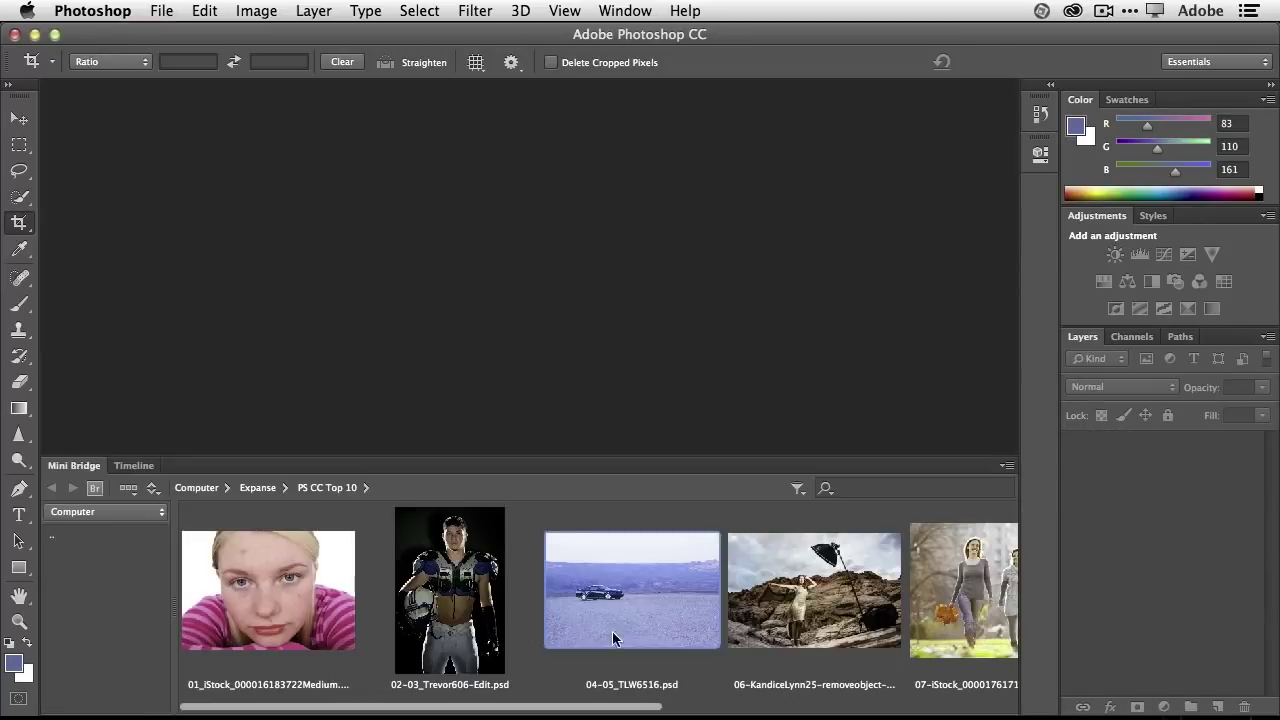
drag(800, 605, 541, 350)
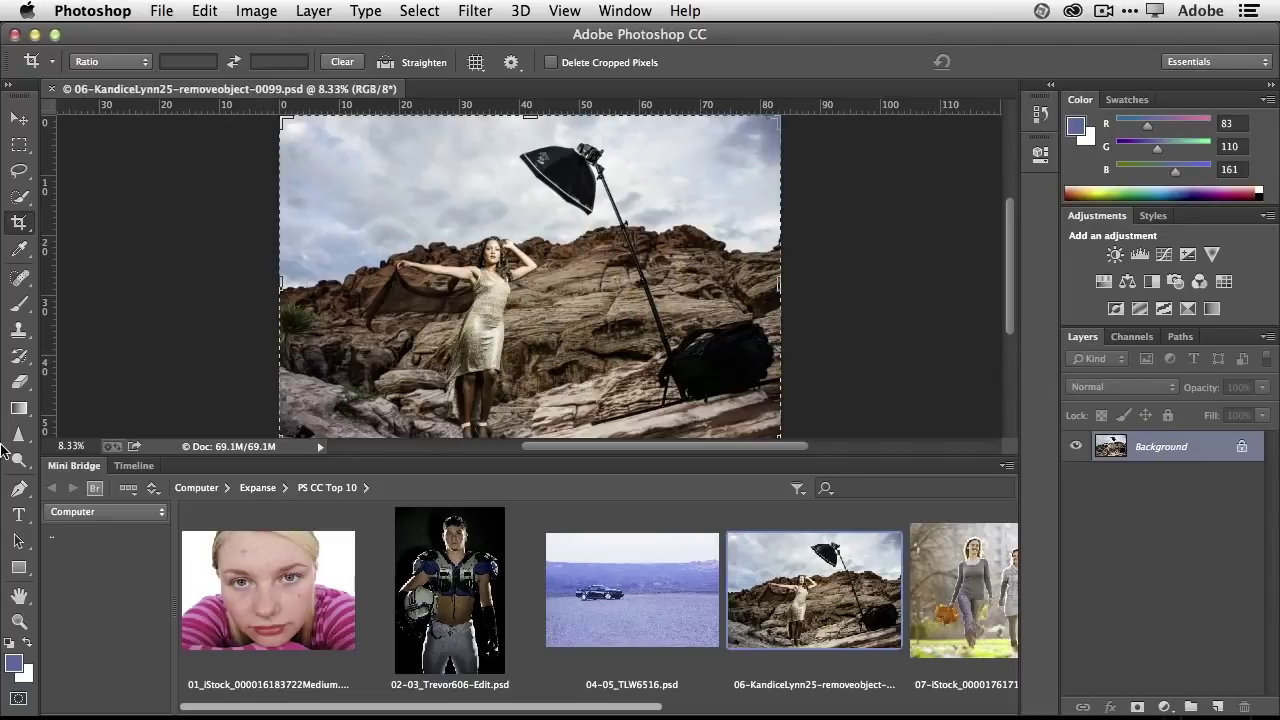
click(78, 467)
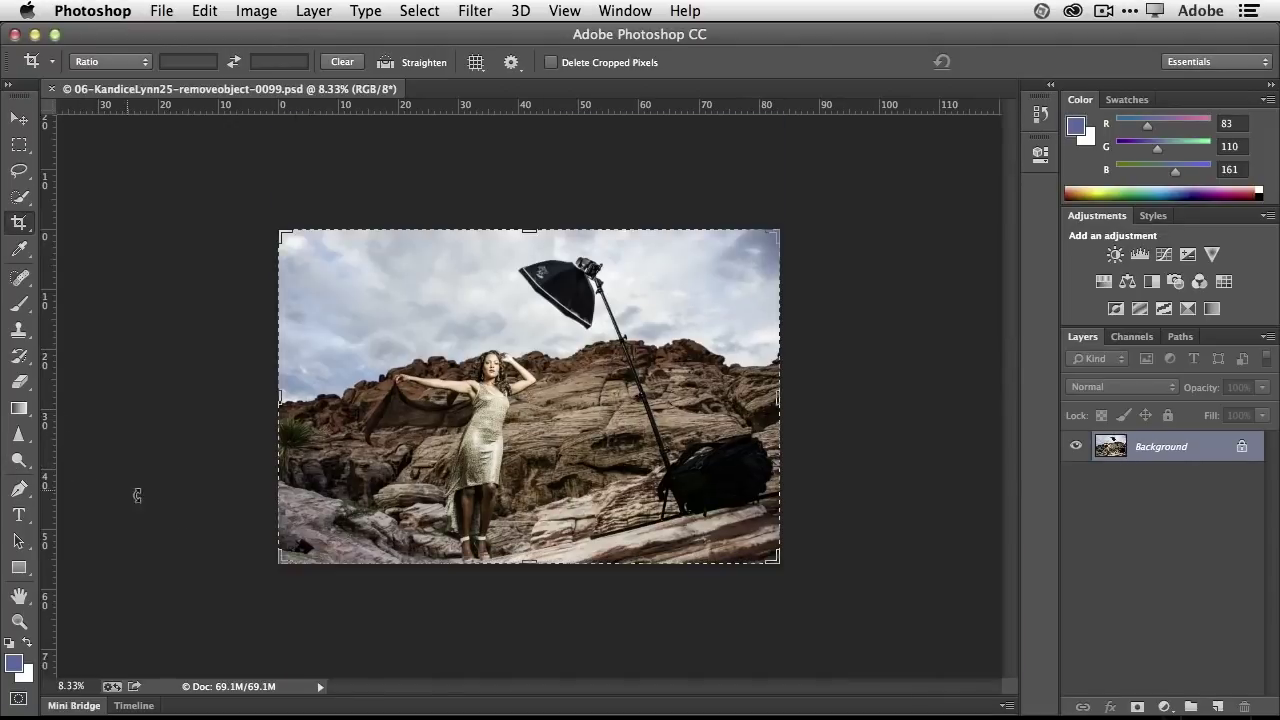
click(20, 120)
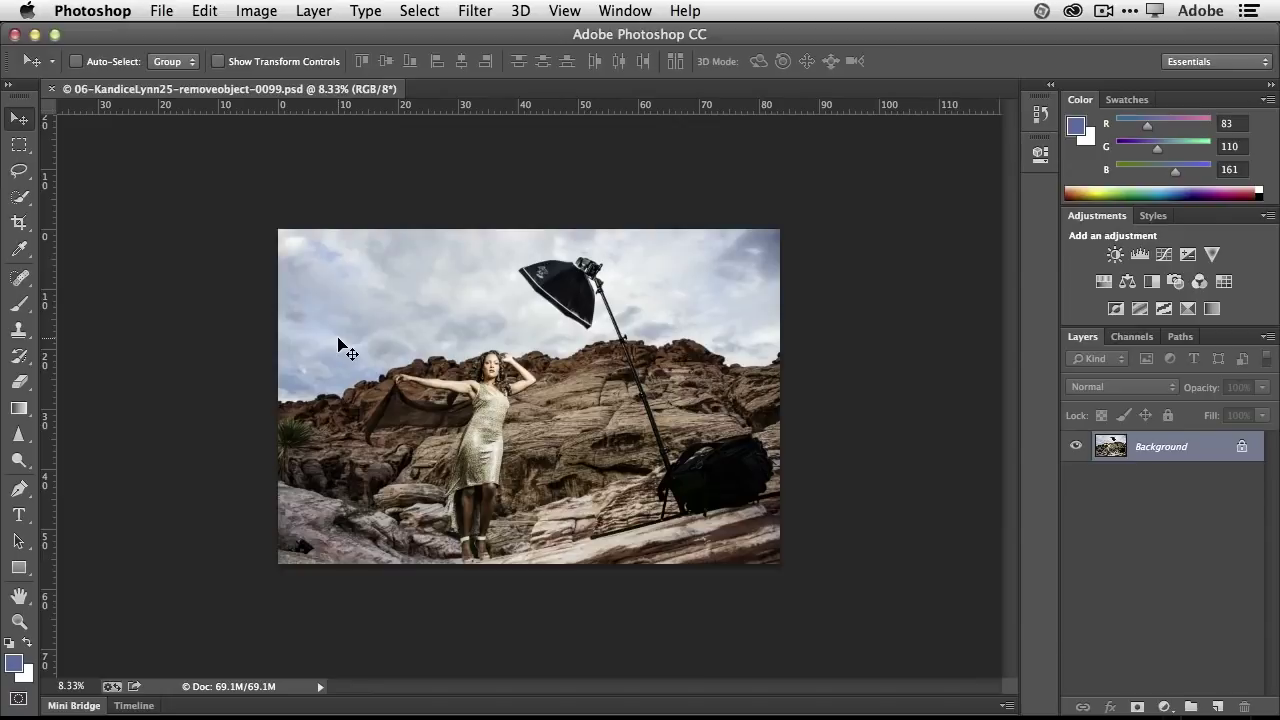
Step: Zoom the desert photo to 12.5% and pick the Lasso tool
key(super+equal)
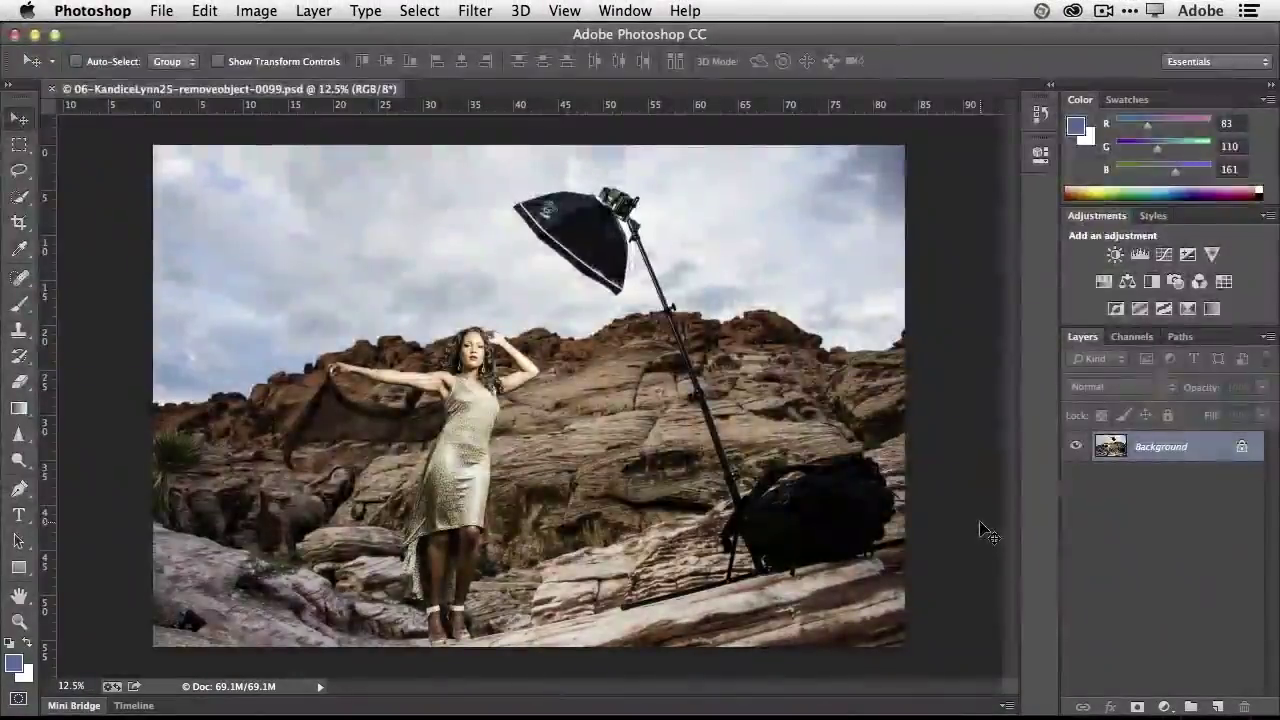
click(8, 122)
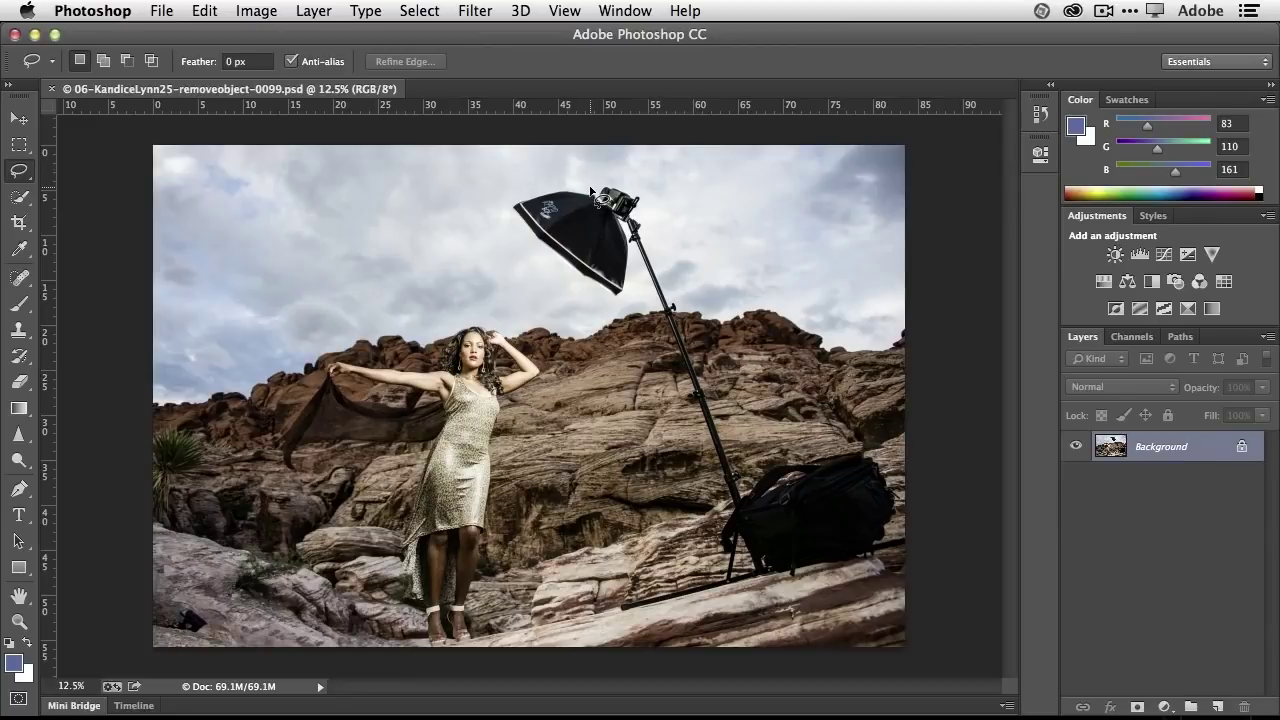
Step: Lasso a closed outline around the softbox, its light stand and the black bag
mouse_move(590, 187)
mouse_down()
mouse_move(511, 211)
mouse_move(579, 281)
mouse_move(622, 303)
mouse_move(636, 258)
mouse_move(732, 510)
mouse_move(722, 576)
mouse_move(615, 611)
mouse_move(646, 619)
mouse_move(816, 577)
mouse_move(894, 542)
mouse_move(901, 489)
mouse_move(867, 446)
mouse_move(767, 462)
mouse_move(748, 488)
mouse_move(694, 348)
mouse_up()
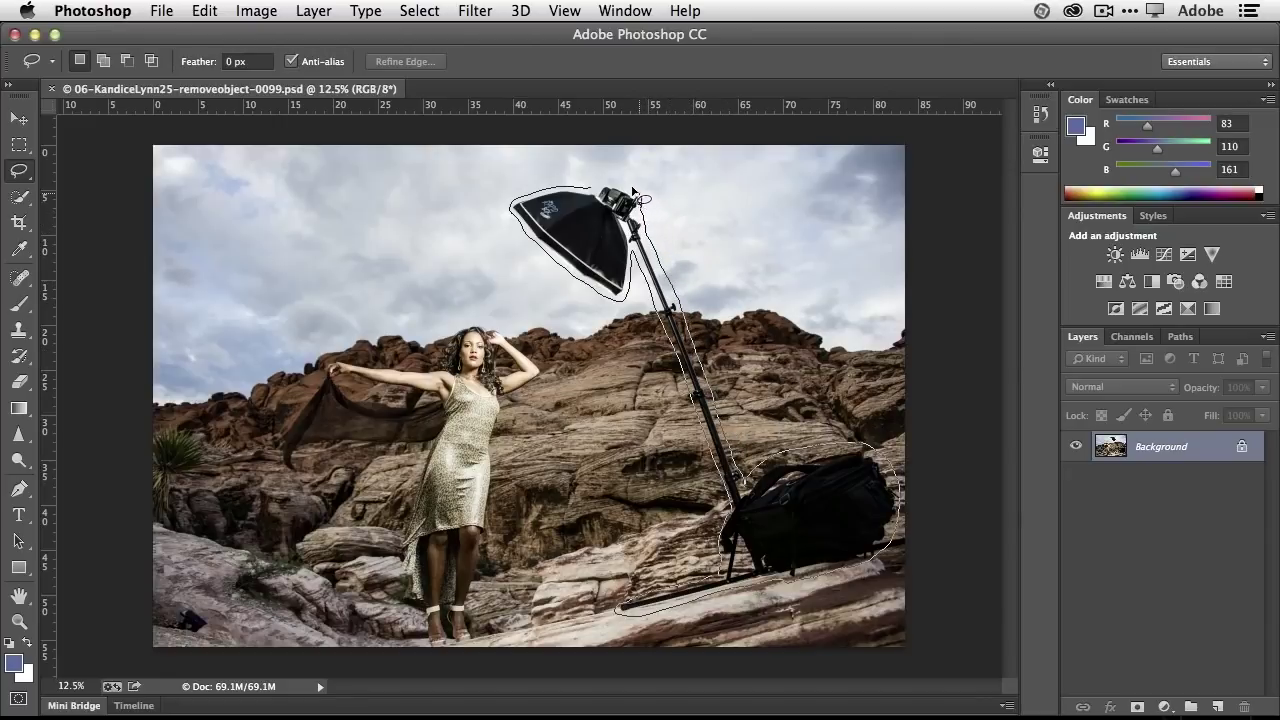
drag(589, 189, 589, 189)
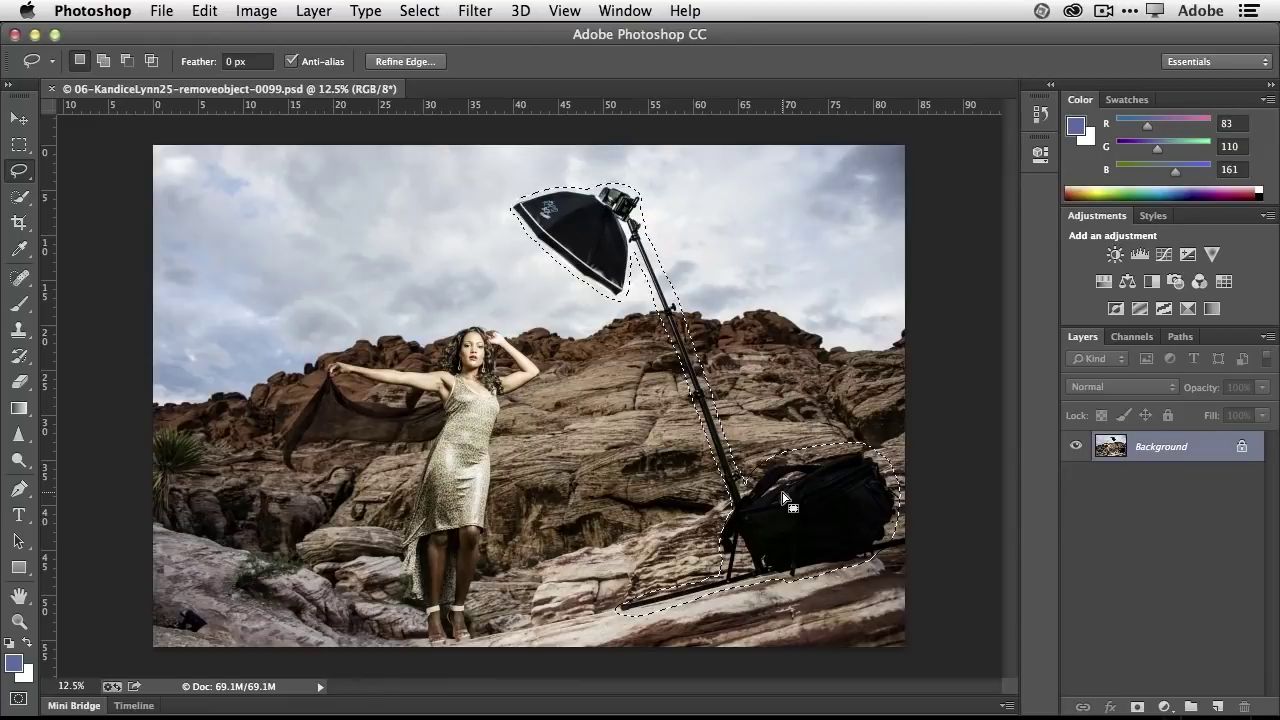
Step: Fill the selection using Edit > Fill with Content-Aware to erase the softbox, stand and bag
key(BackSpace)
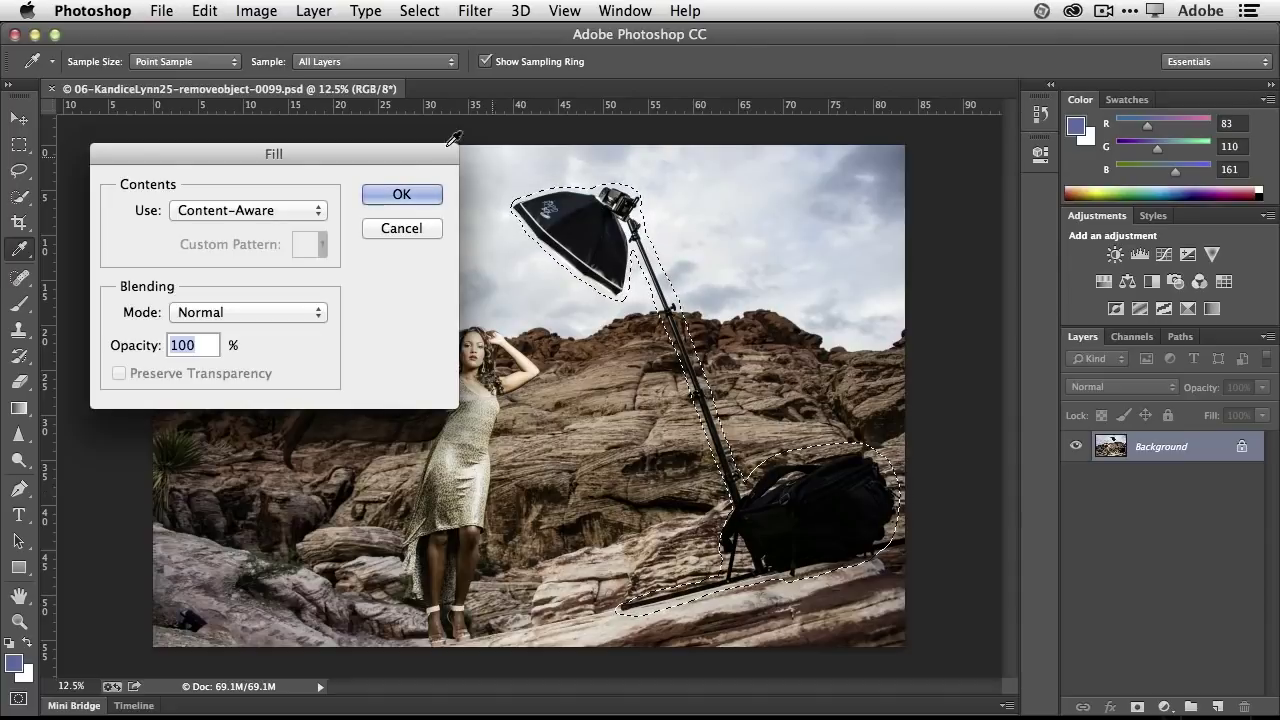
click(408, 229)
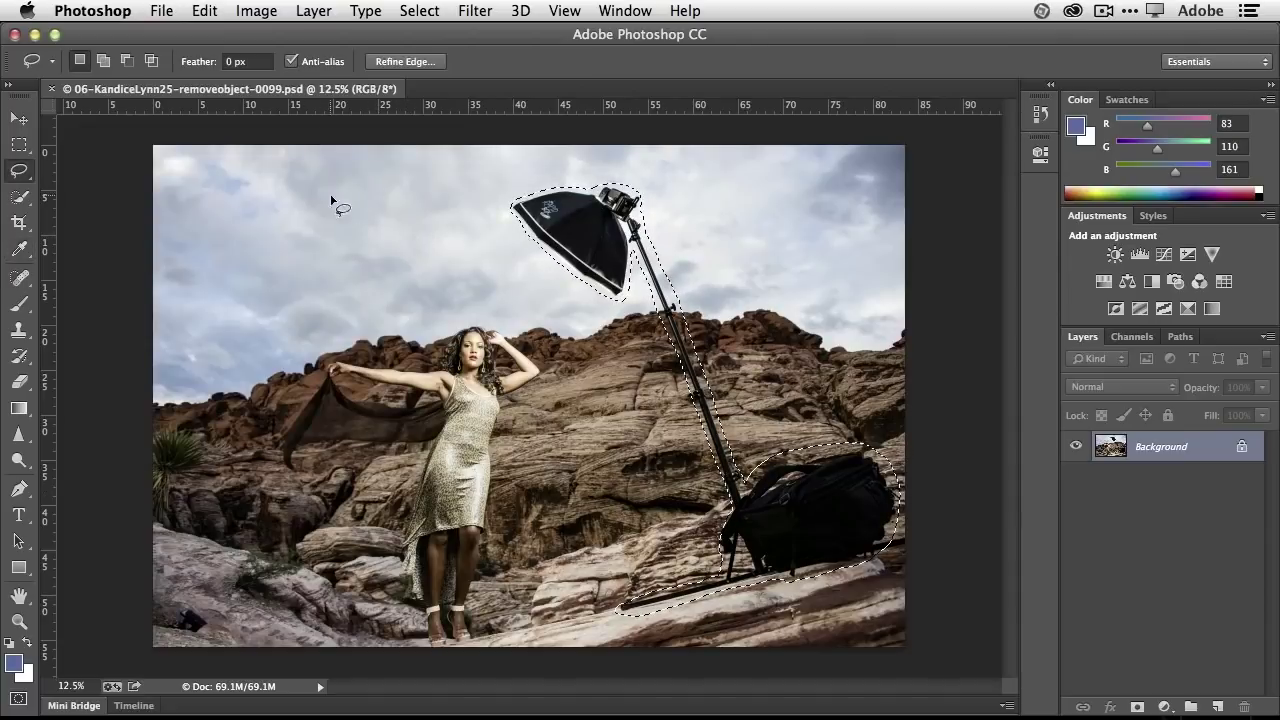
click(204, 10)
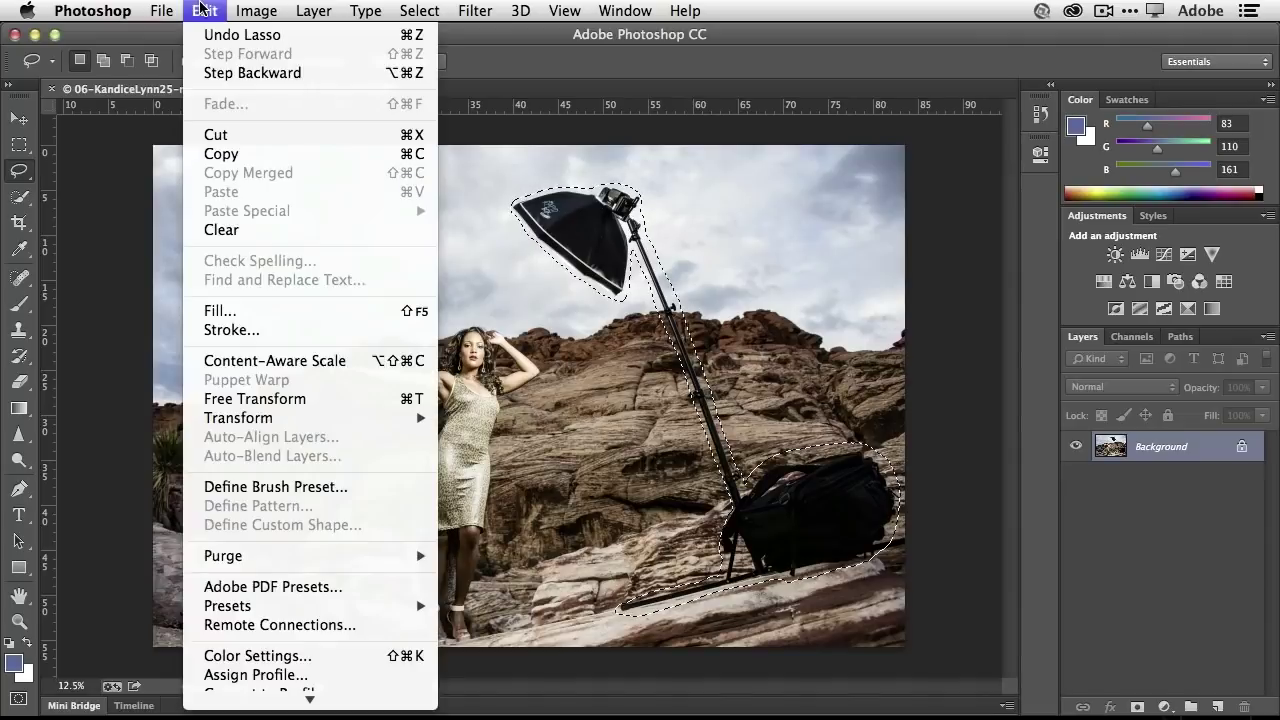
click(225, 310)
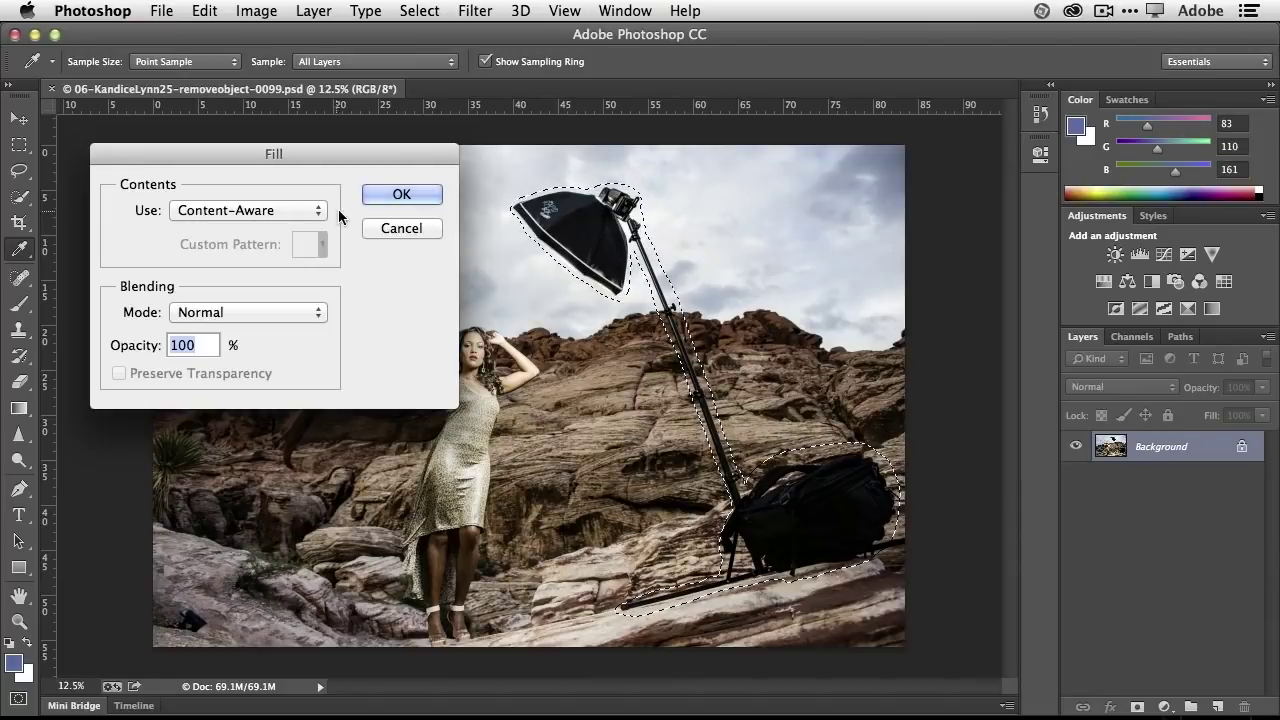
click(377, 197)
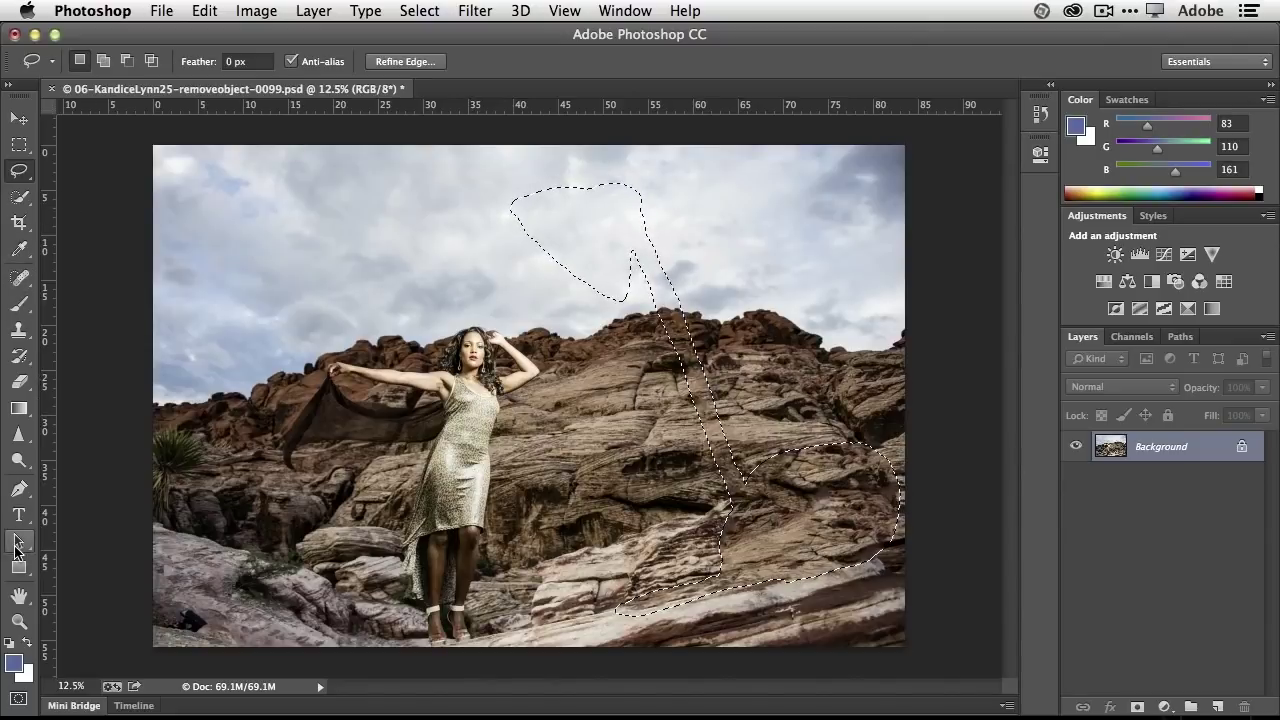
click(20, 306)
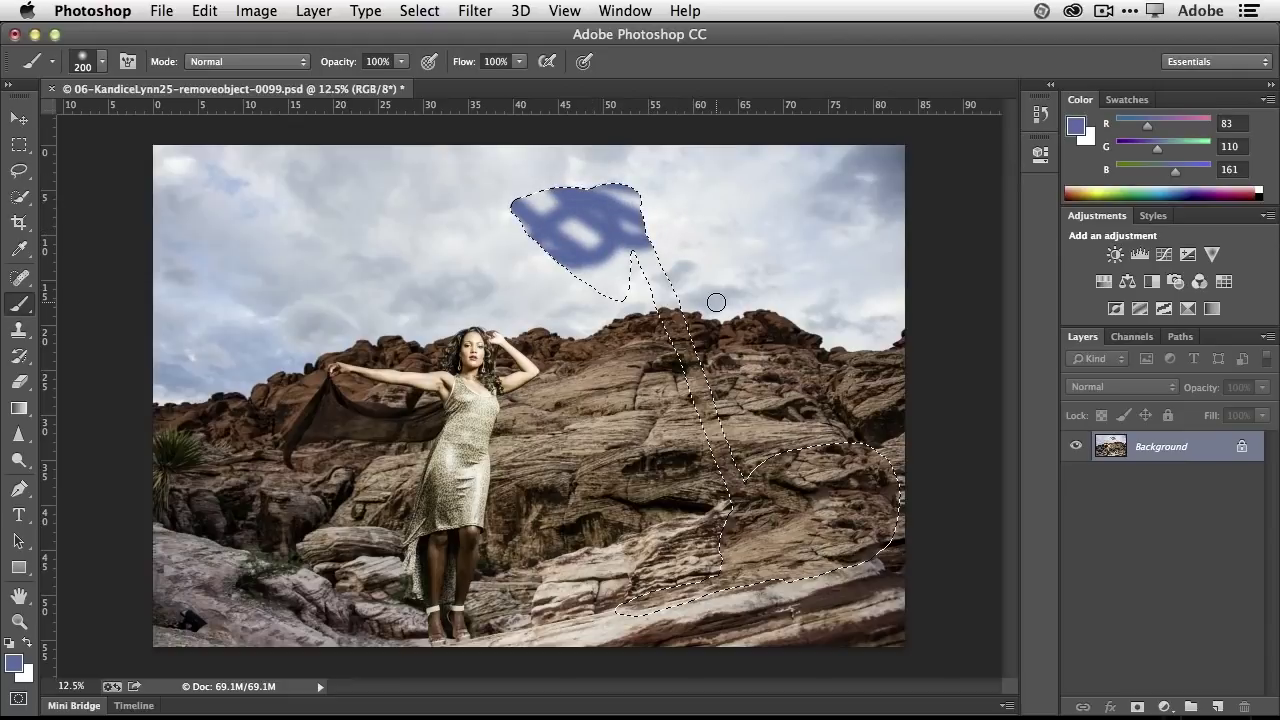
key(super+z)
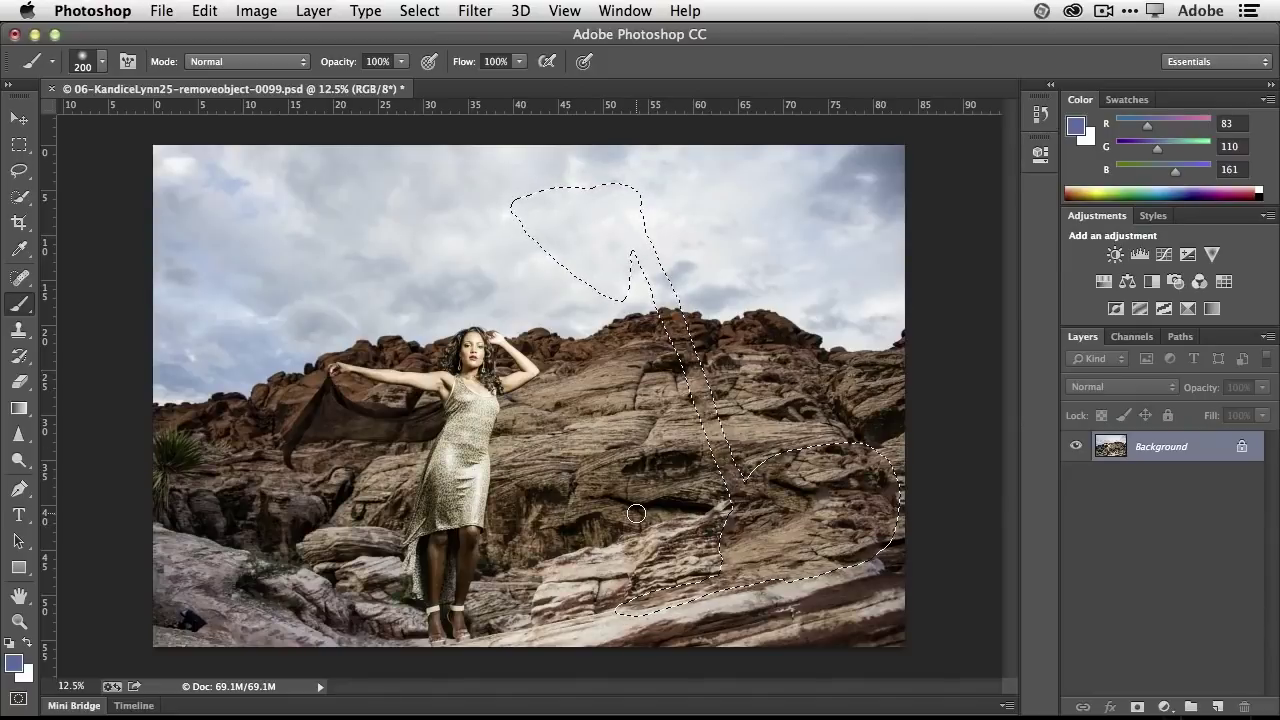
click(418, 12)
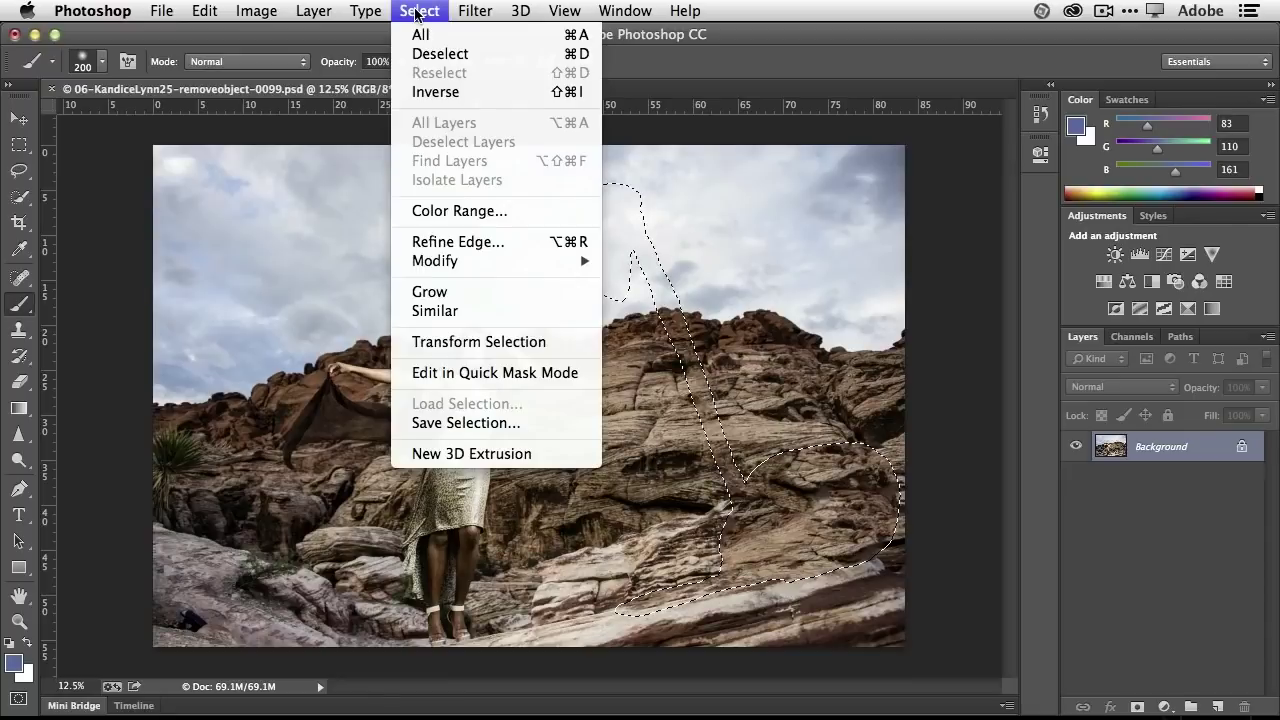
click(577, 55)
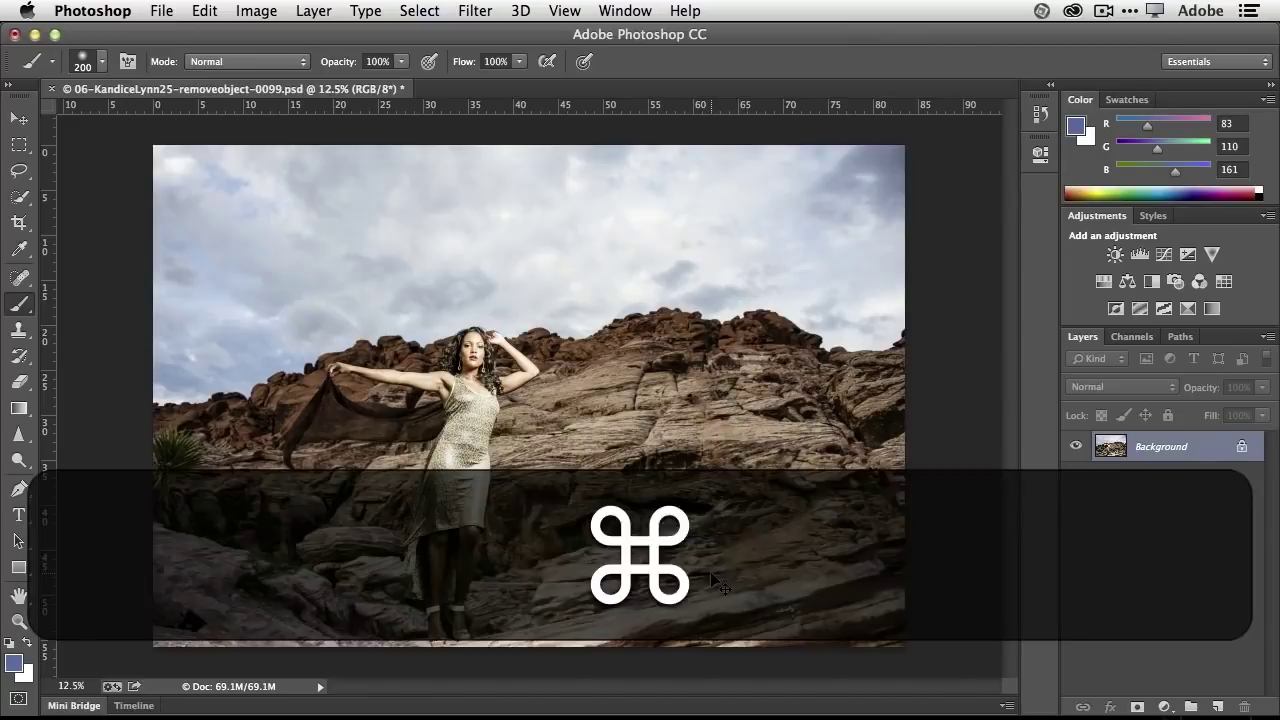
key(super+w)
click(572, 287)
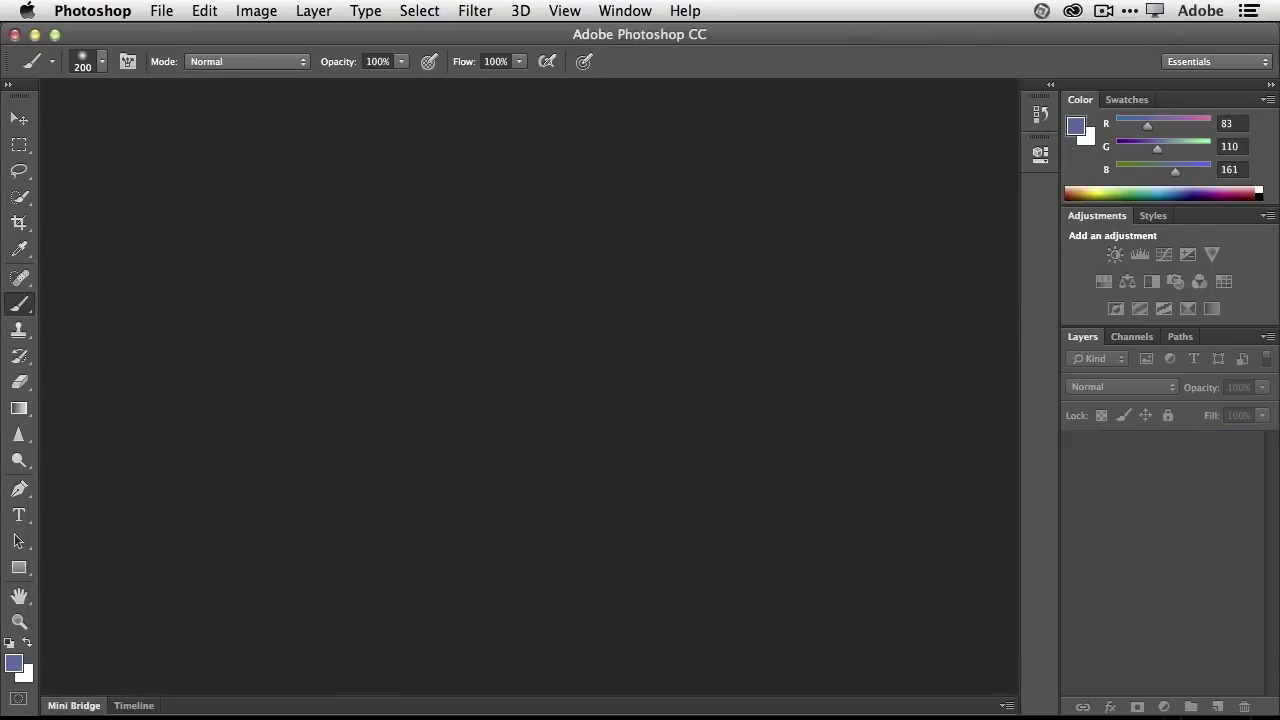
click(84, 707)
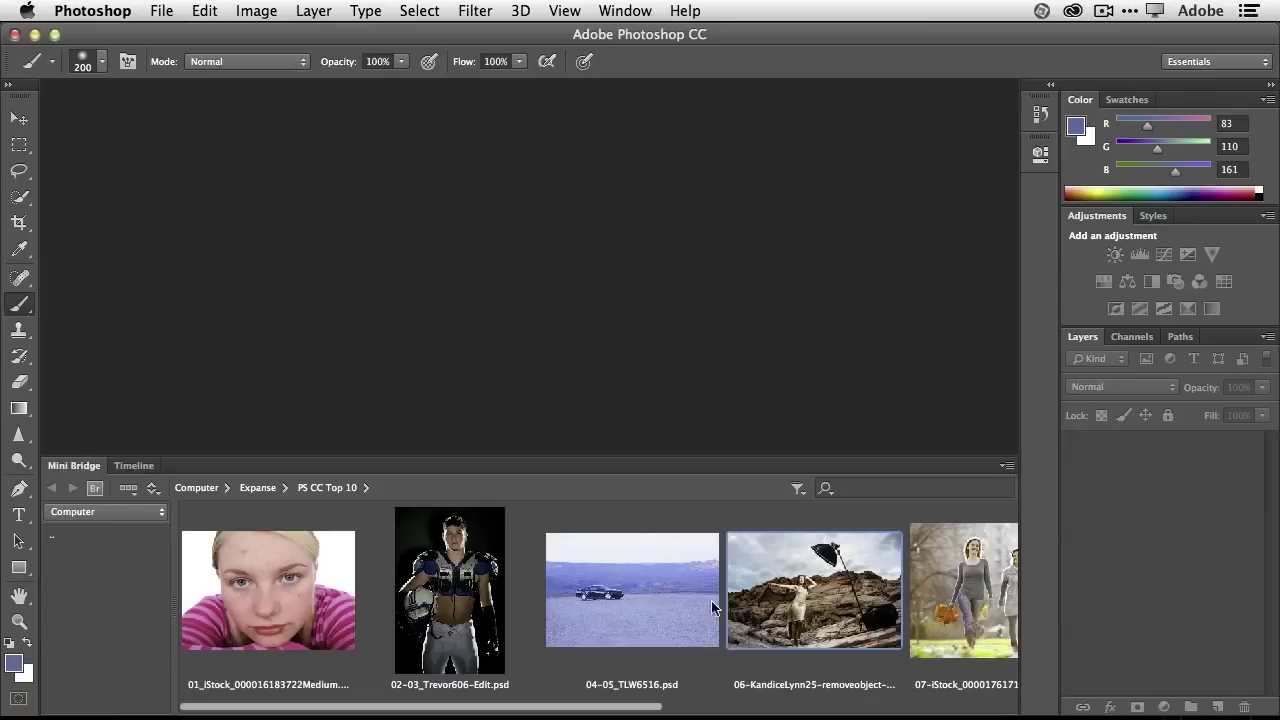
click(963, 602)
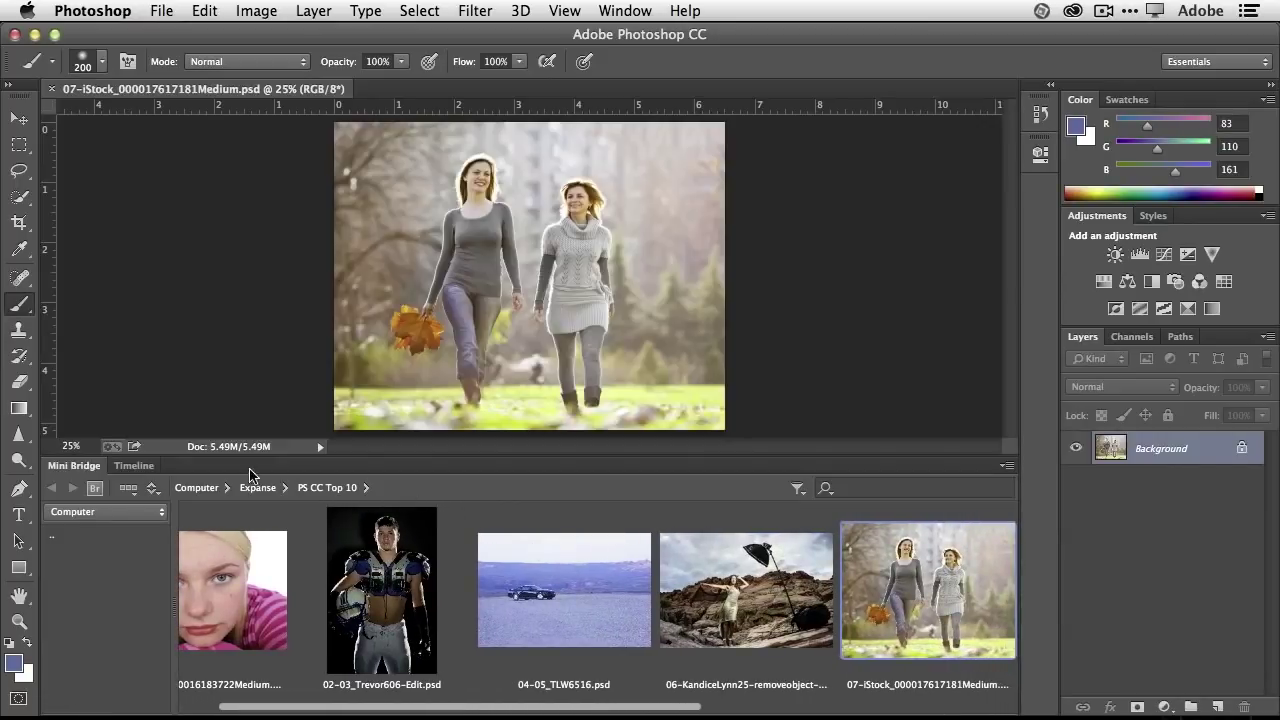
Step: Hide Mini Bridge, zoom in on the park photo and choose the Quick Selection tool
click(72, 470)
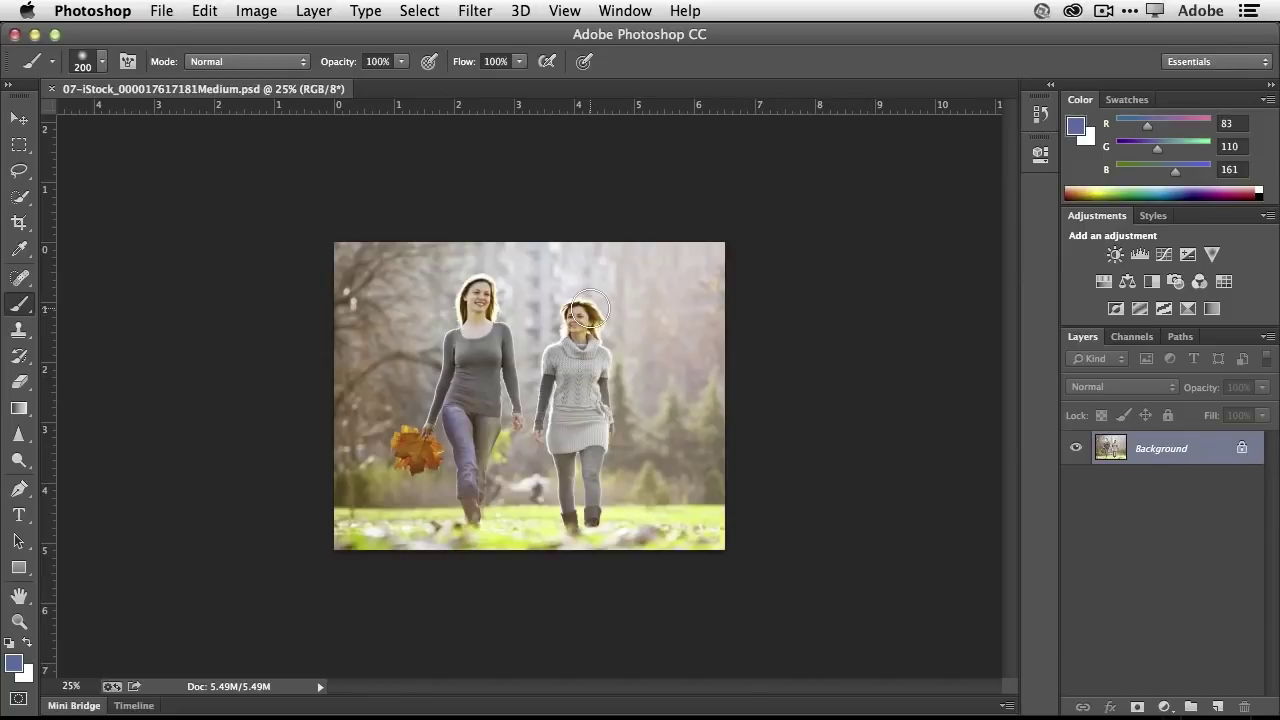
key(super+equal)
key(super+equal)
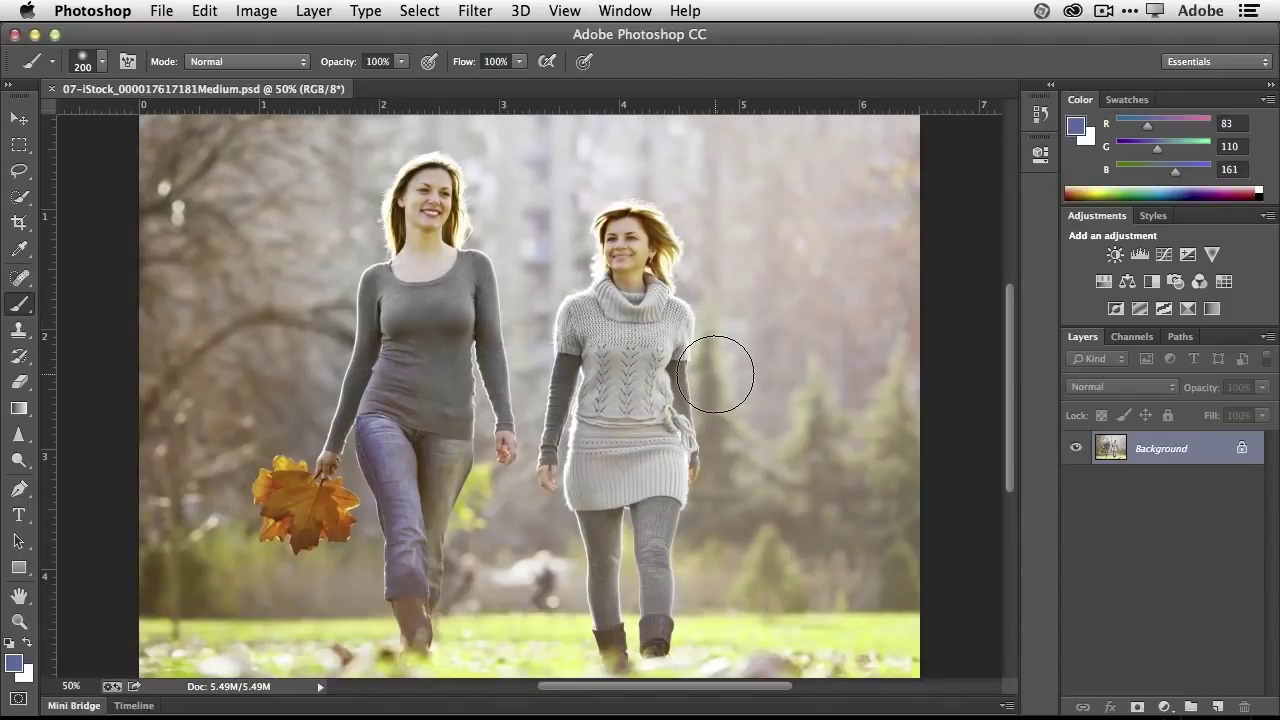
click(19, 197)
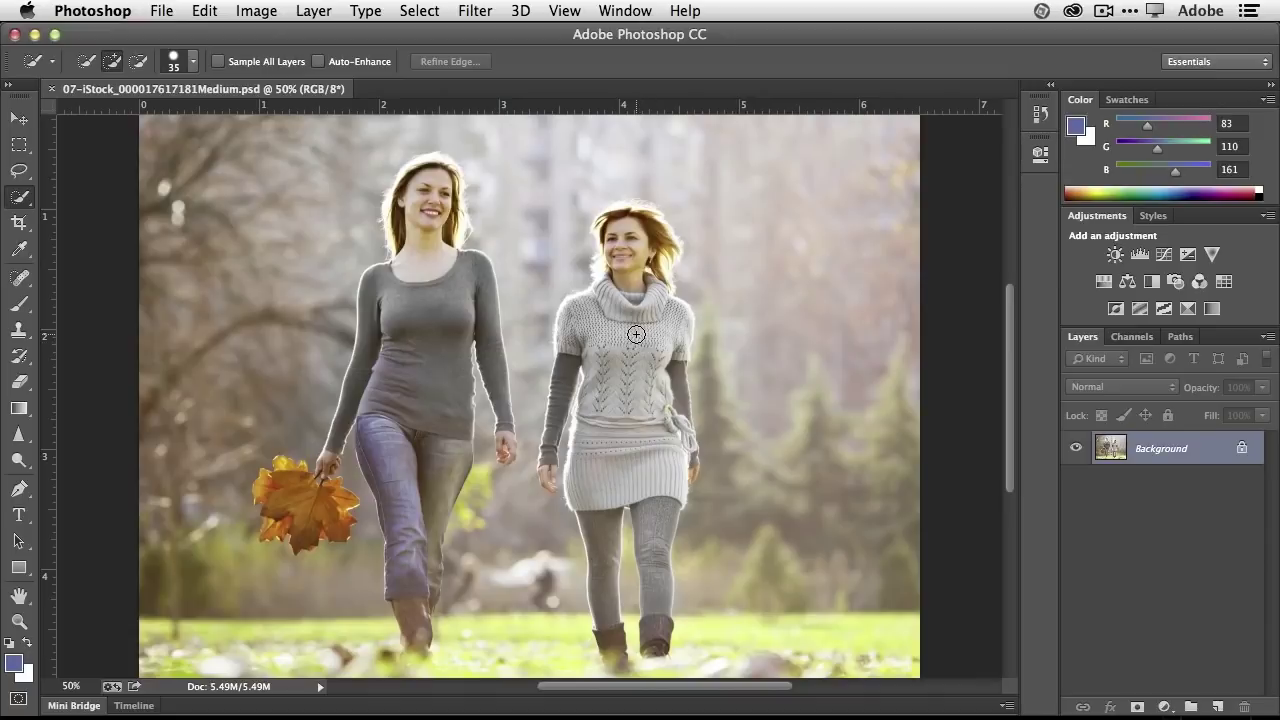
click(19, 172)
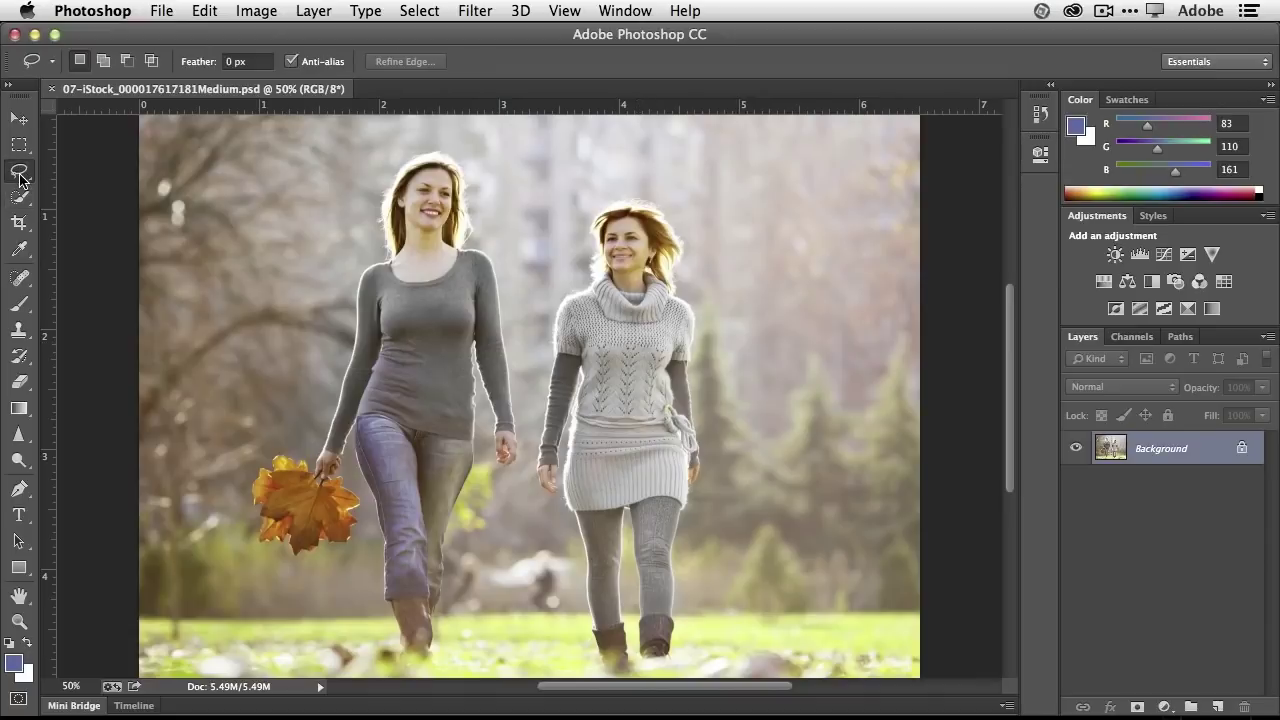
click(20, 199)
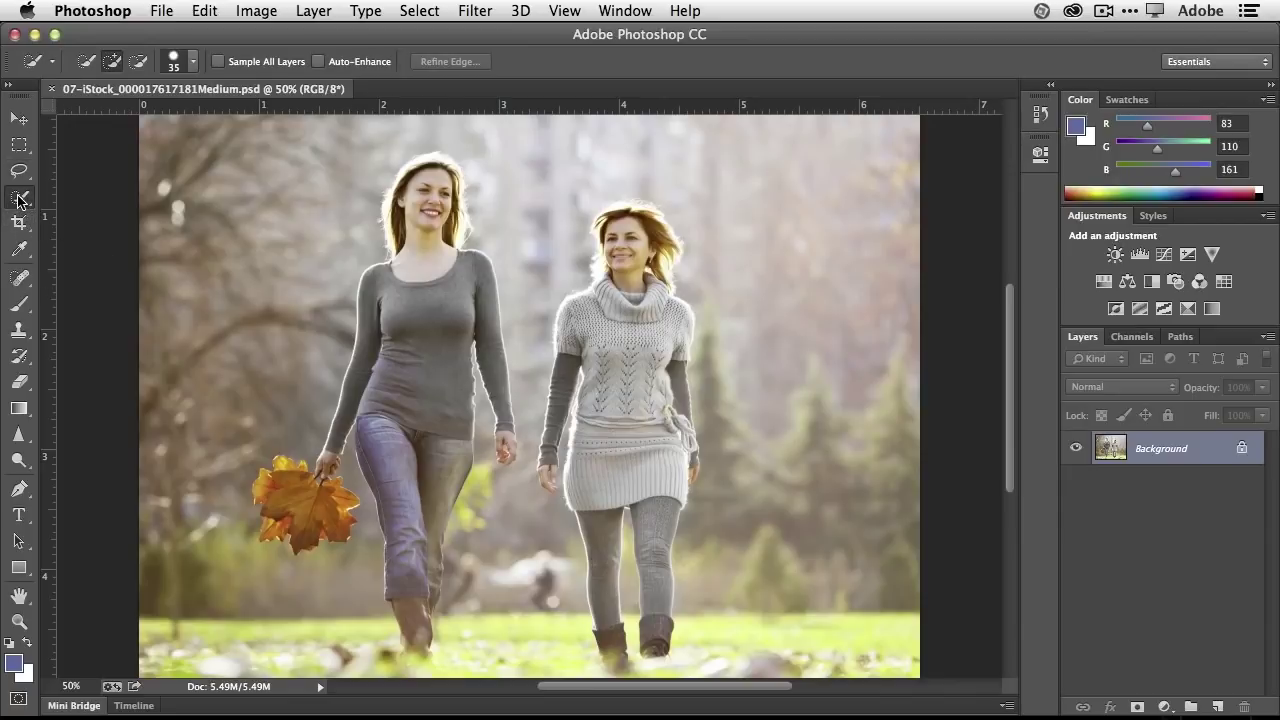
mouse_move(20, 197)
mouse_down()
mouse_move(63, 216)
mouse_move(21, 201)
mouse_move(115, 202)
mouse_up()
Step: Quick-select the right-hand woman, subtracting the gap between her arm and body
mouse_move(630, 262)
mouse_down()
mouse_move(622, 469)
mouse_move(602, 541)
mouse_move(611, 648)
mouse_move(656, 518)
mouse_move(652, 642)
mouse_move(676, 370)
mouse_move(677, 416)
mouse_move(669, 406)
mouse_move(572, 430)
mouse_move(563, 408)
mouse_move(549, 484)
mouse_move(582, 430)
mouse_move(614, 300)
mouse_move(612, 238)
mouse_up()
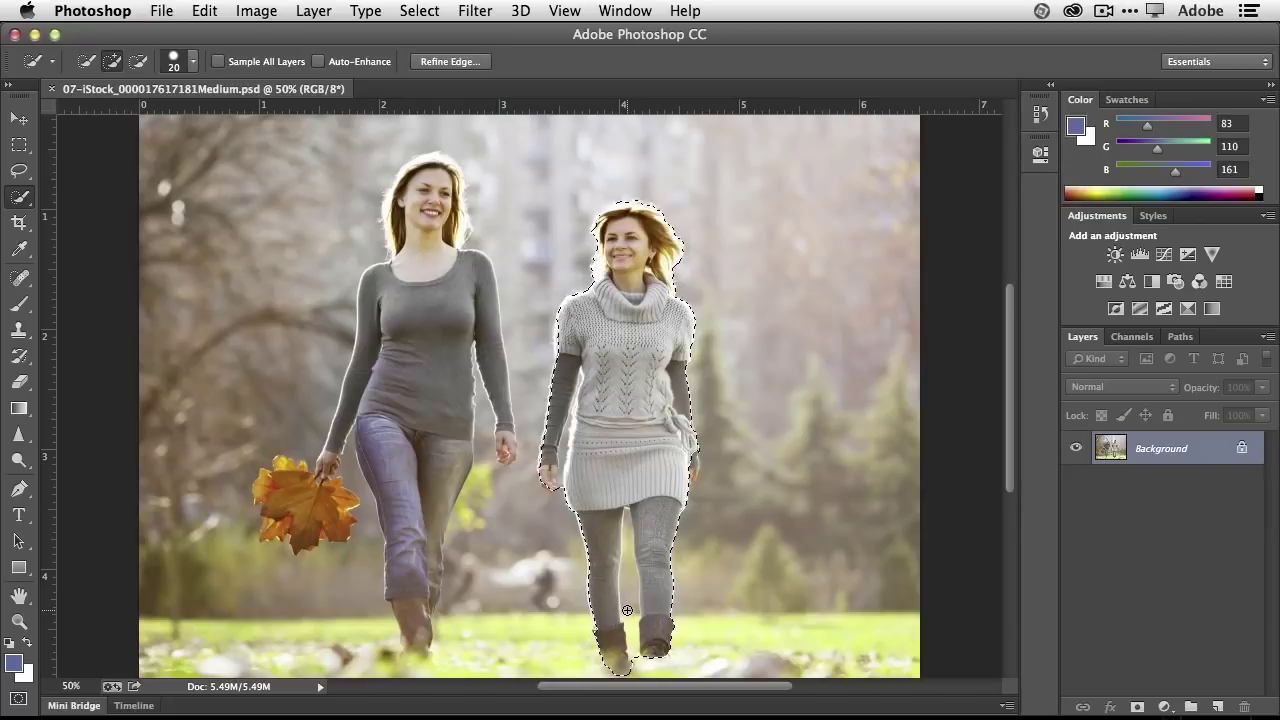
key(alt)
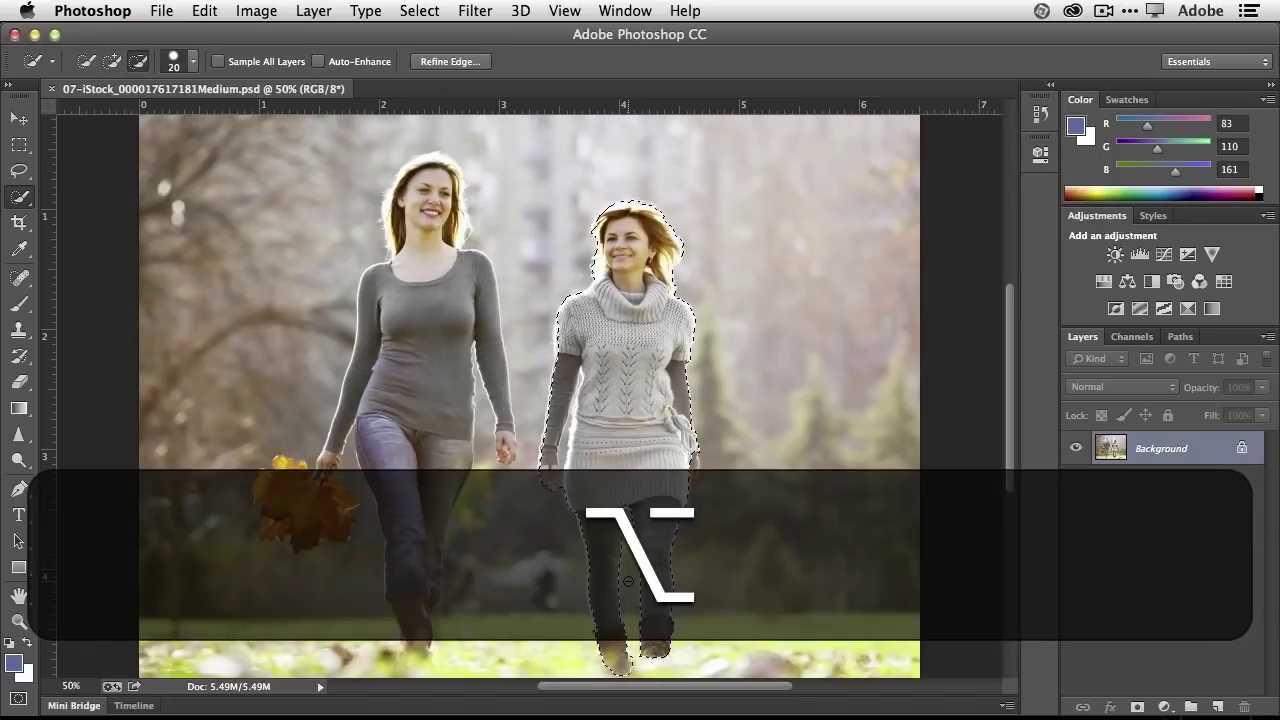
key(alt)
drag(564, 451, 564, 446)
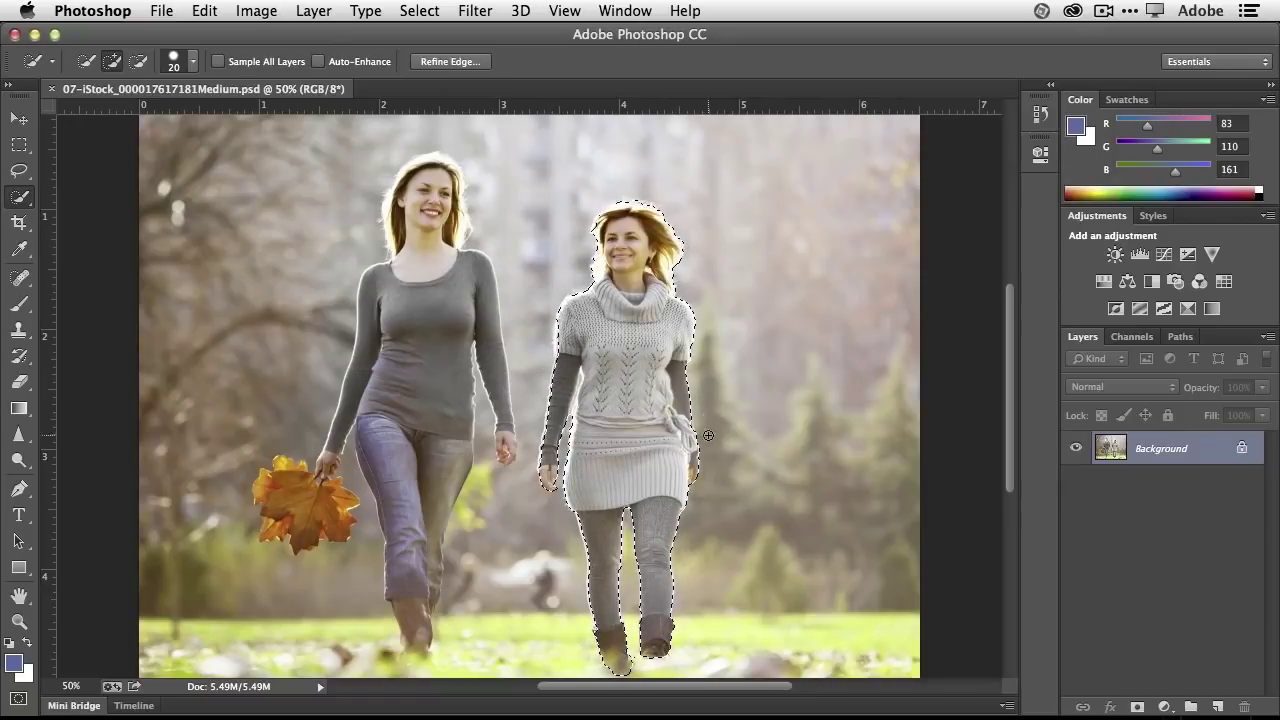
Step: Expand the selection around the grey-sweater woman by 10 pixels
click(420, 11)
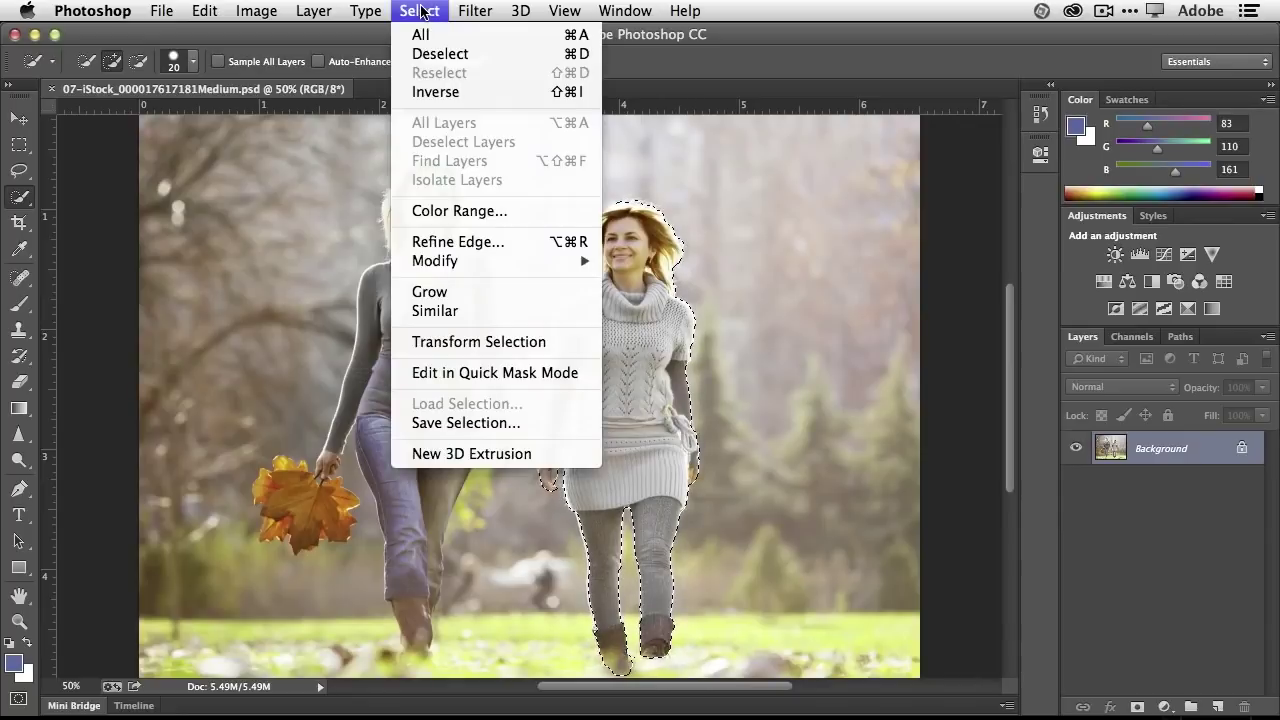
mouse_move(490, 263)
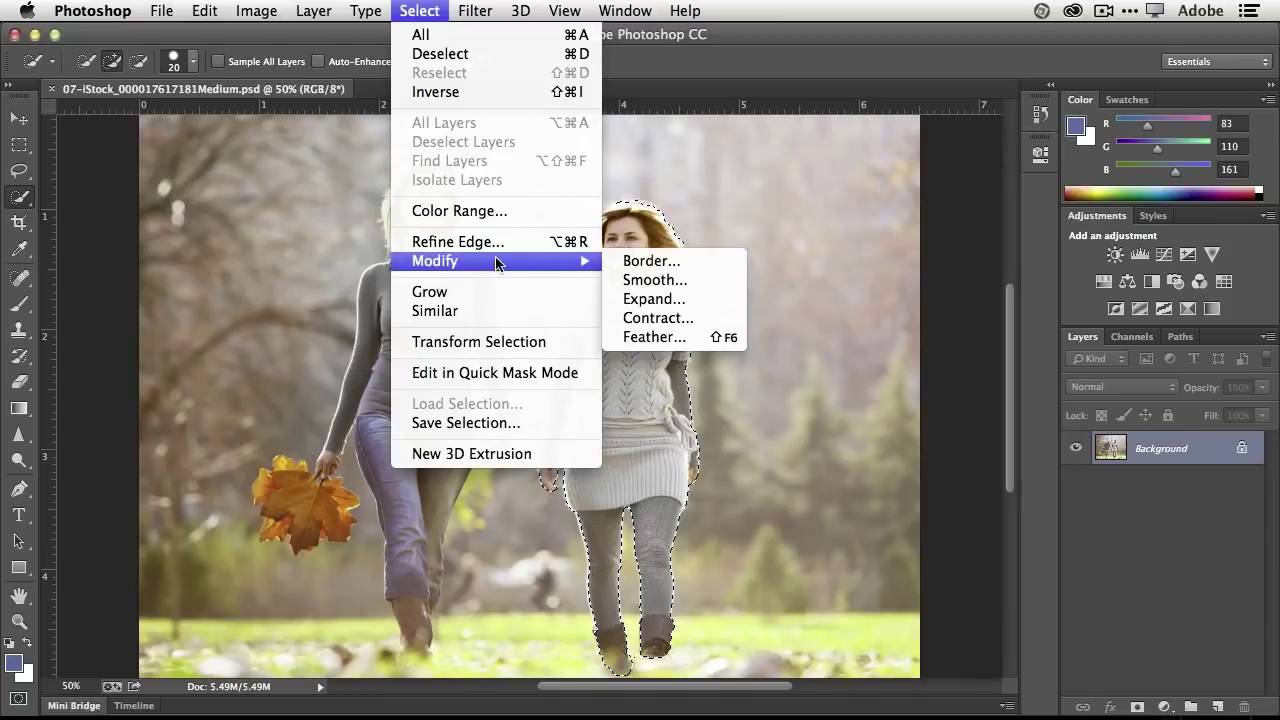
click(689, 300)
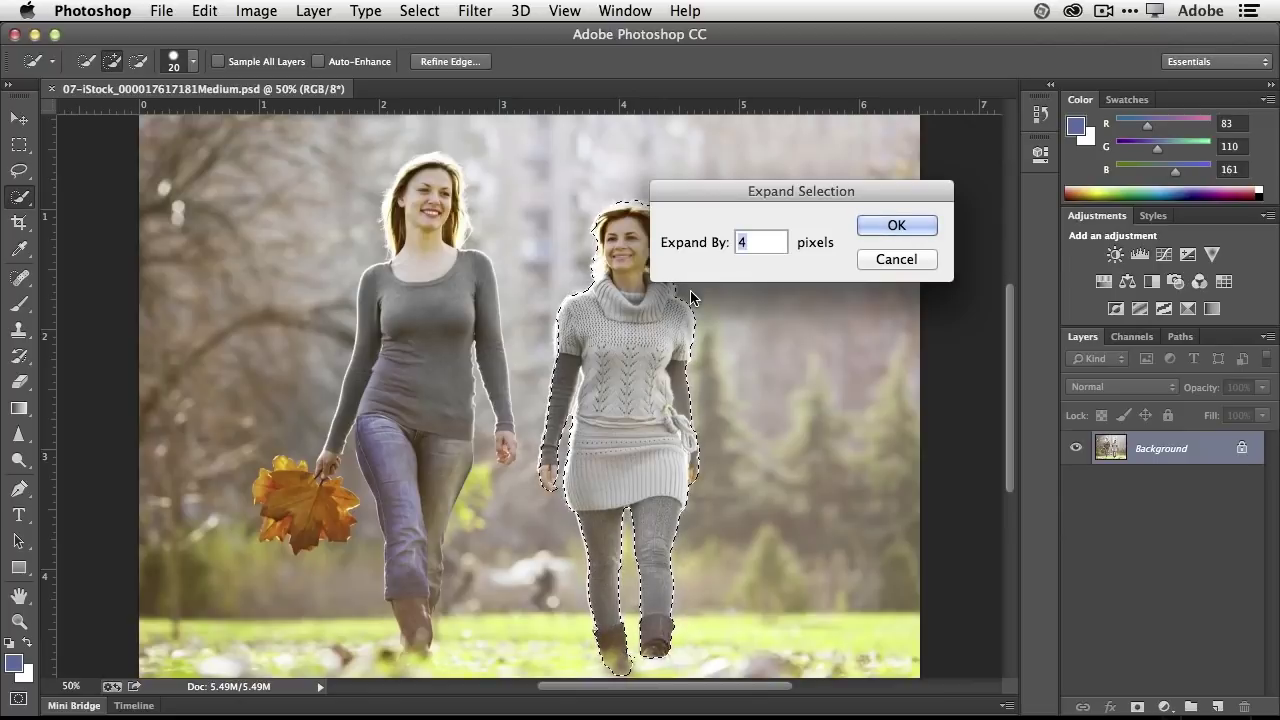
text(10)
click(903, 224)
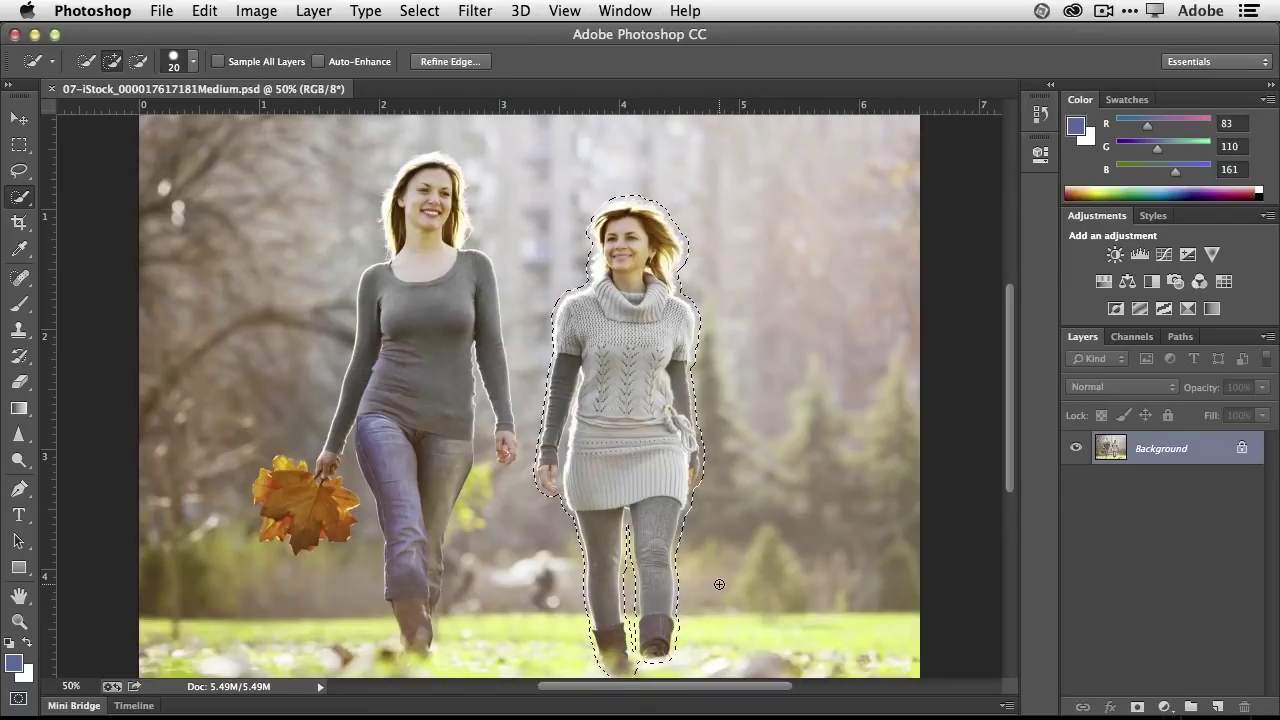
Step: Apply a trial Content-Aware Fill over the right woman, then deselect and zoom out
key(BackSpace)
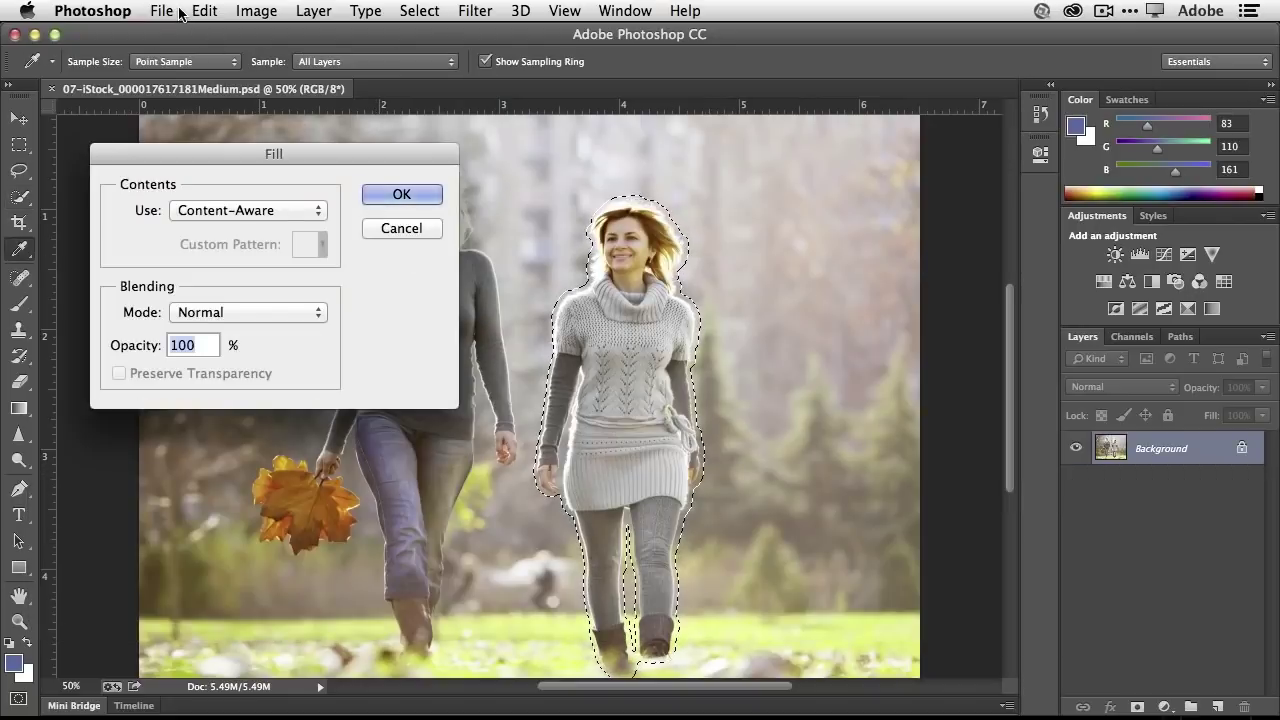
click(395, 197)
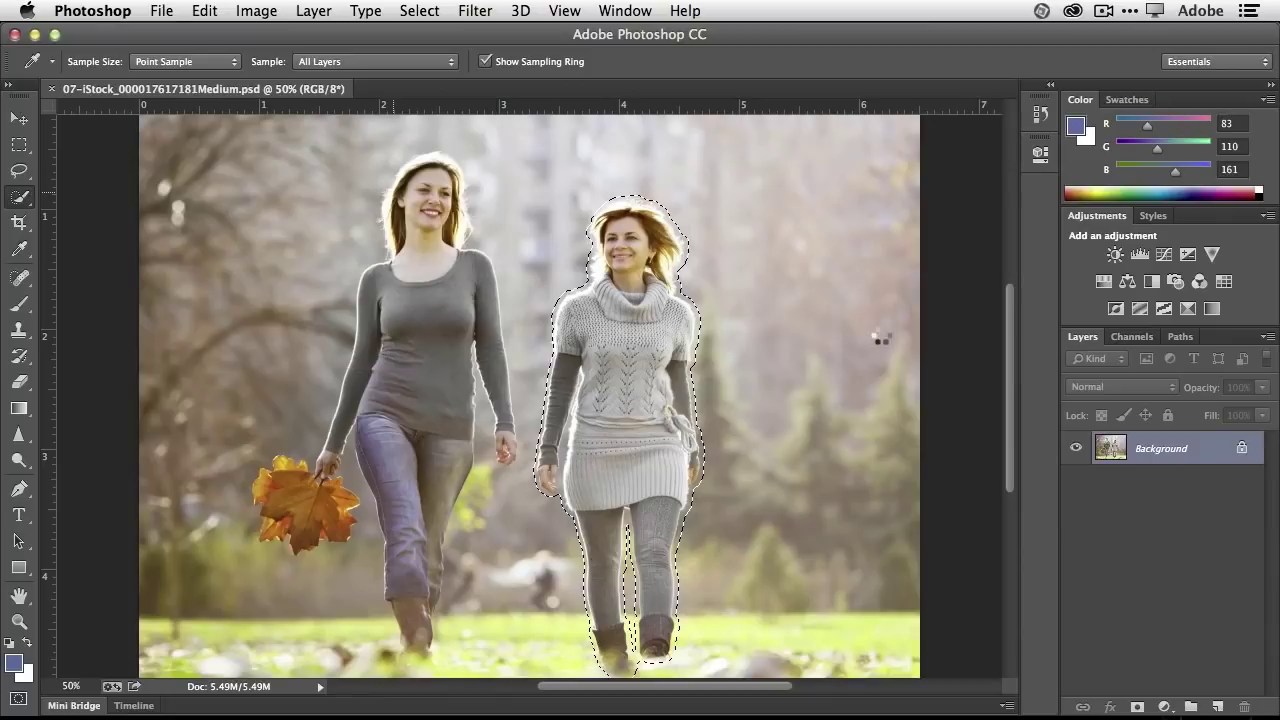
key(w)
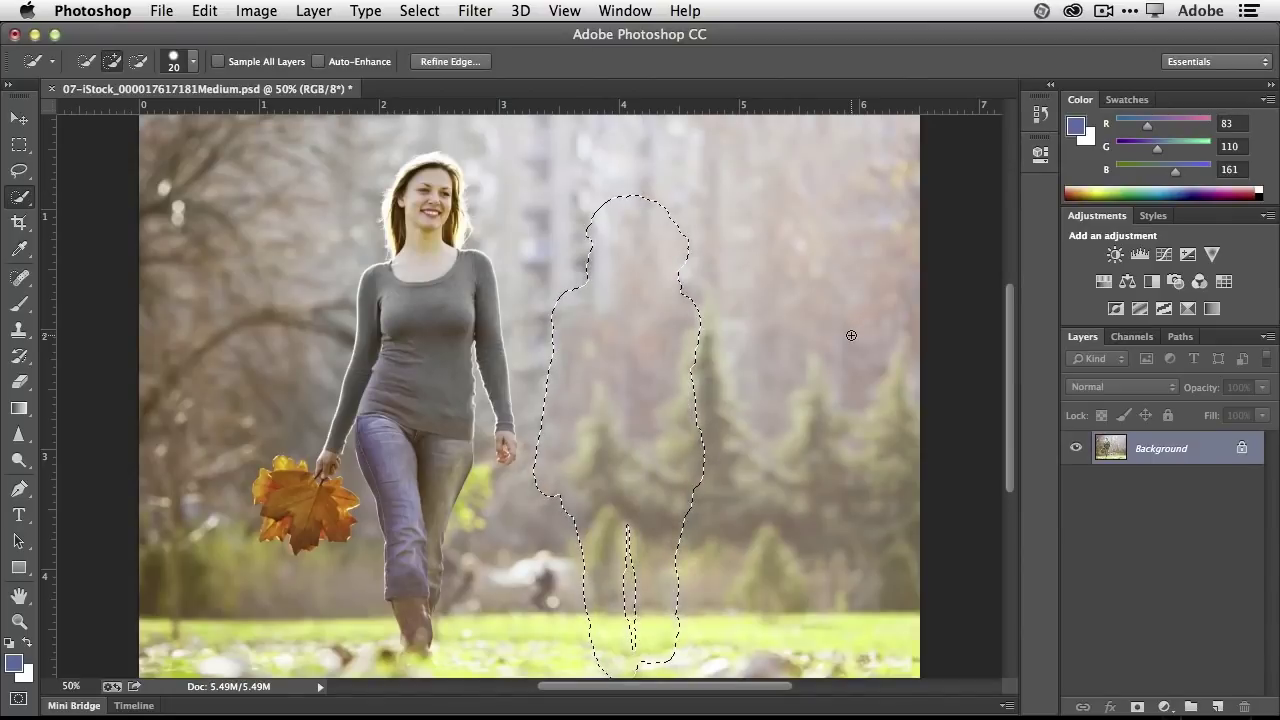
key(super+d)
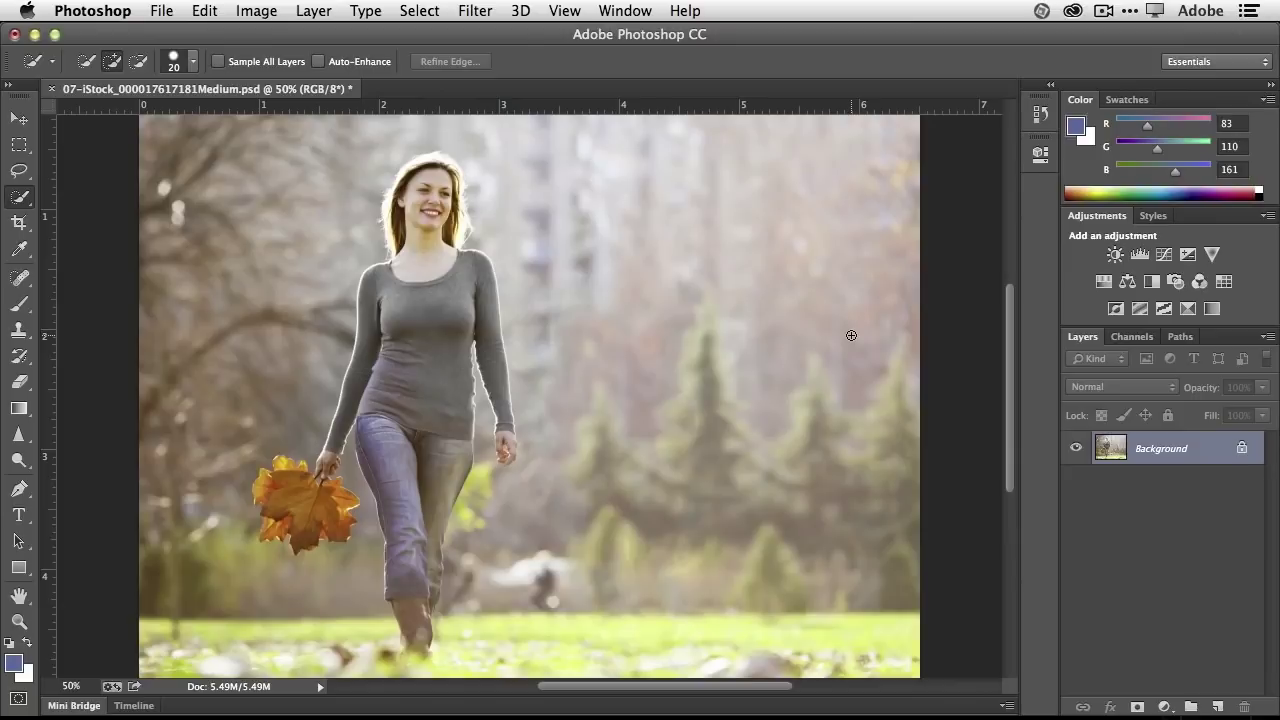
key(super+minus)
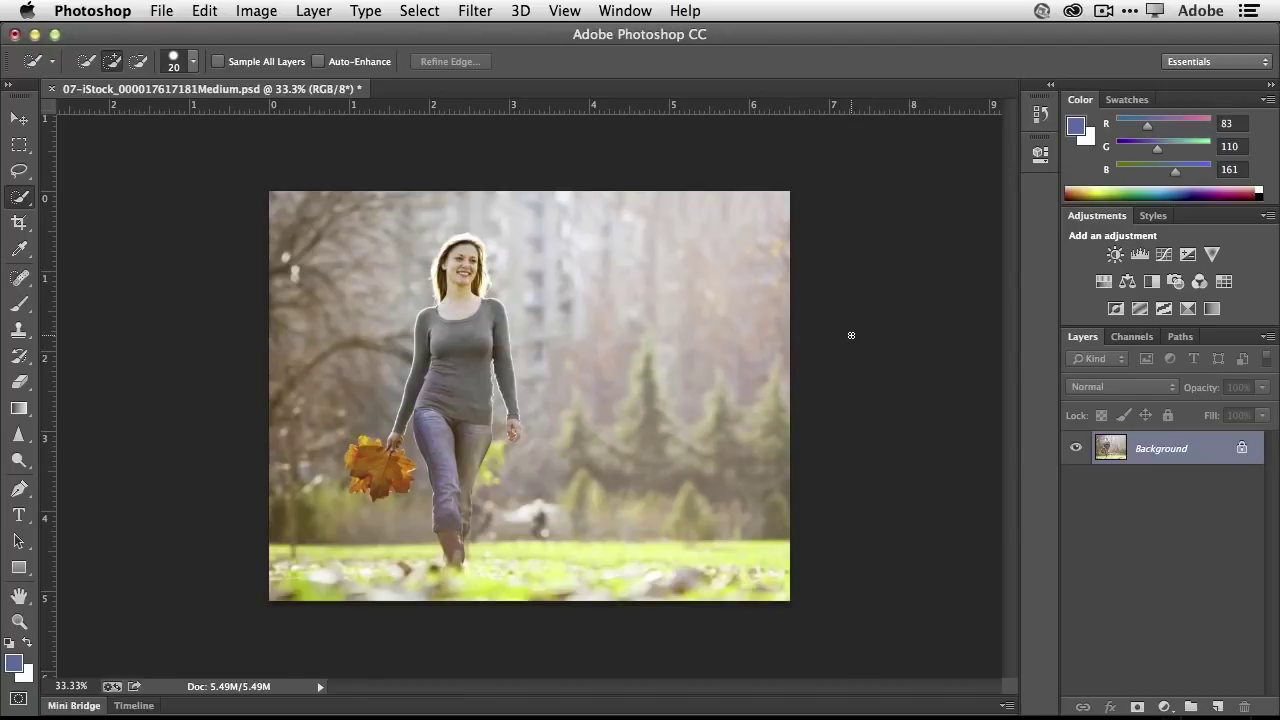
Step: Step backward three times to bring back the woman and her expanded selection
click(200, 9)
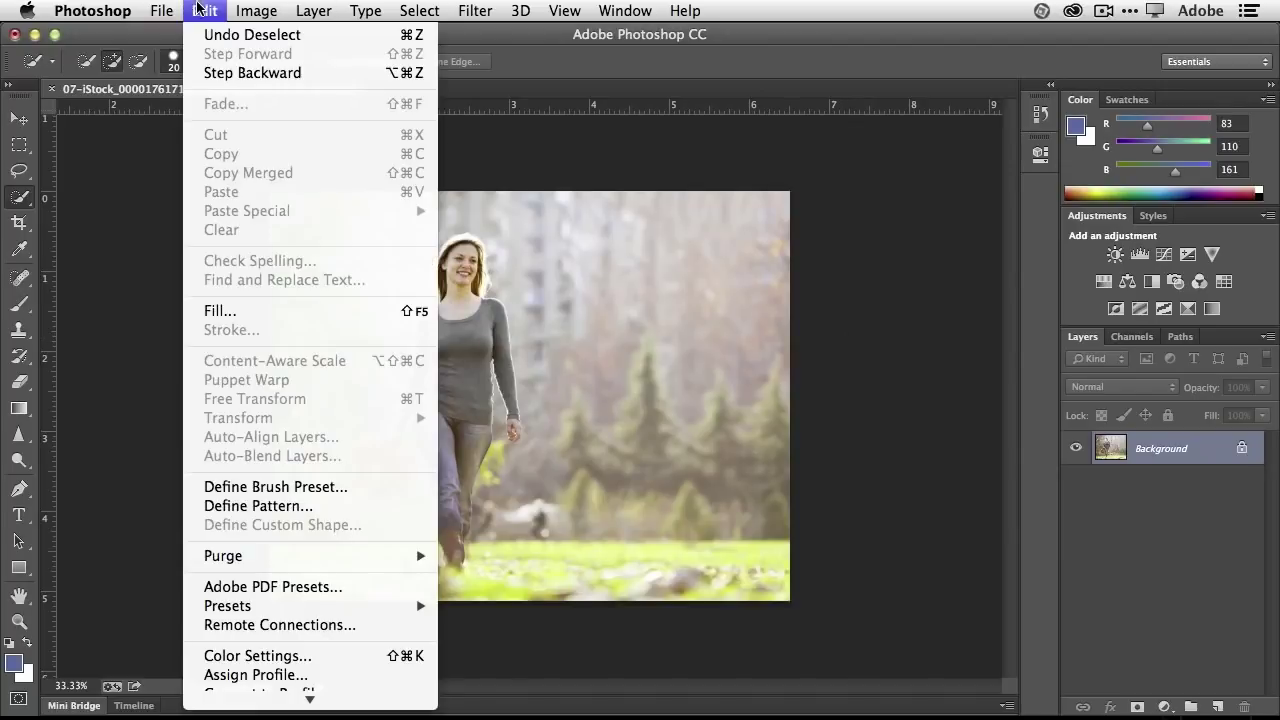
click(214, 73)
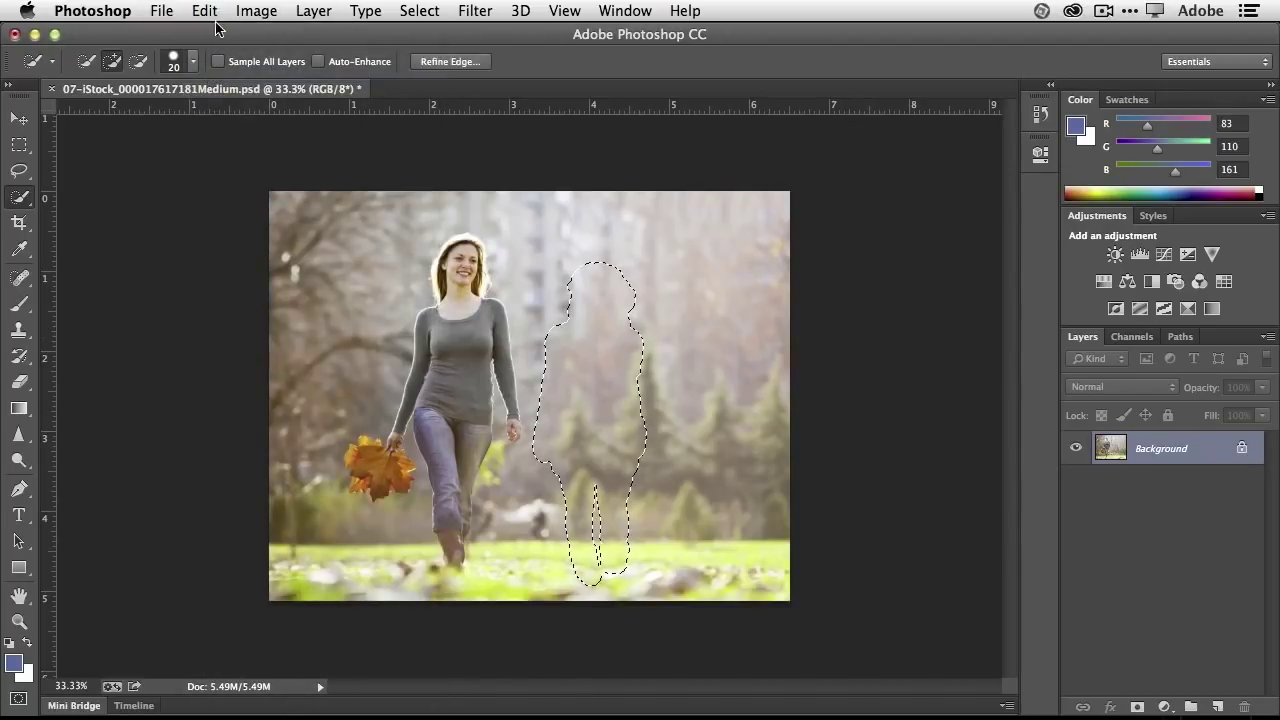
click(212, 10)
click(214, 73)
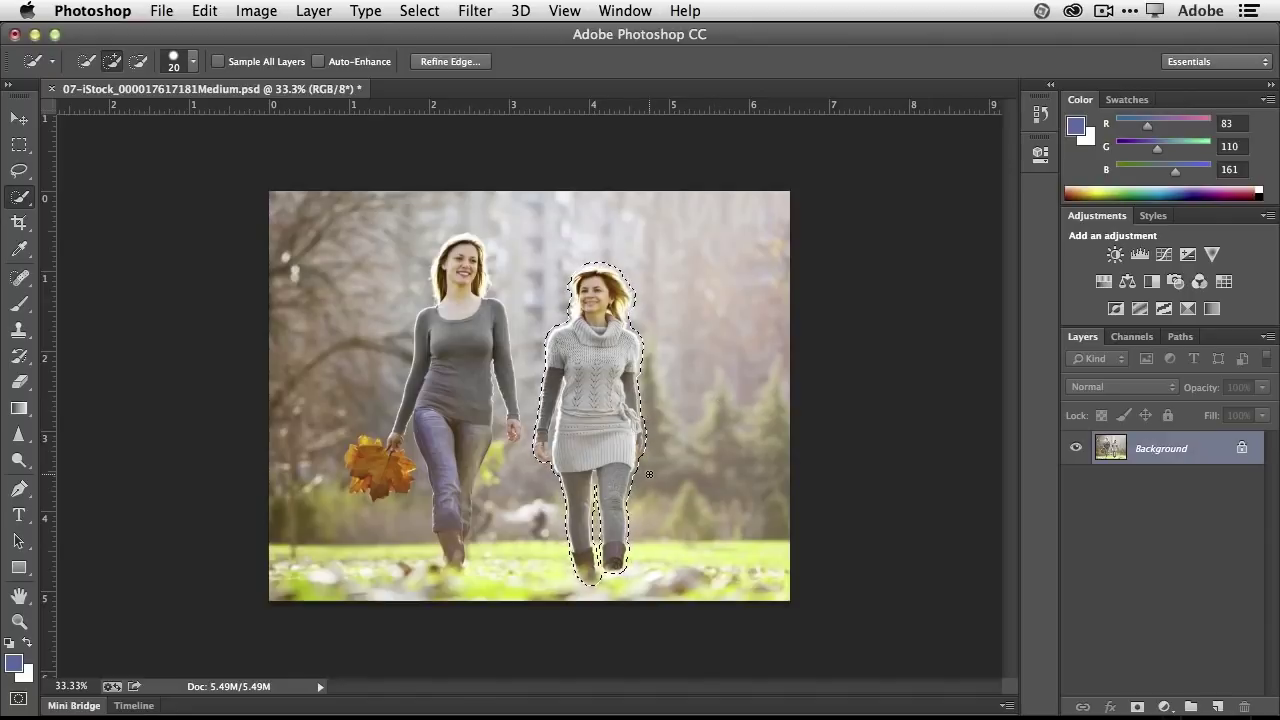
Step: Try a plain Move-tool drag of the woman to the right, then undo it
click(18, 118)
drag(629, 400, 670, 405)
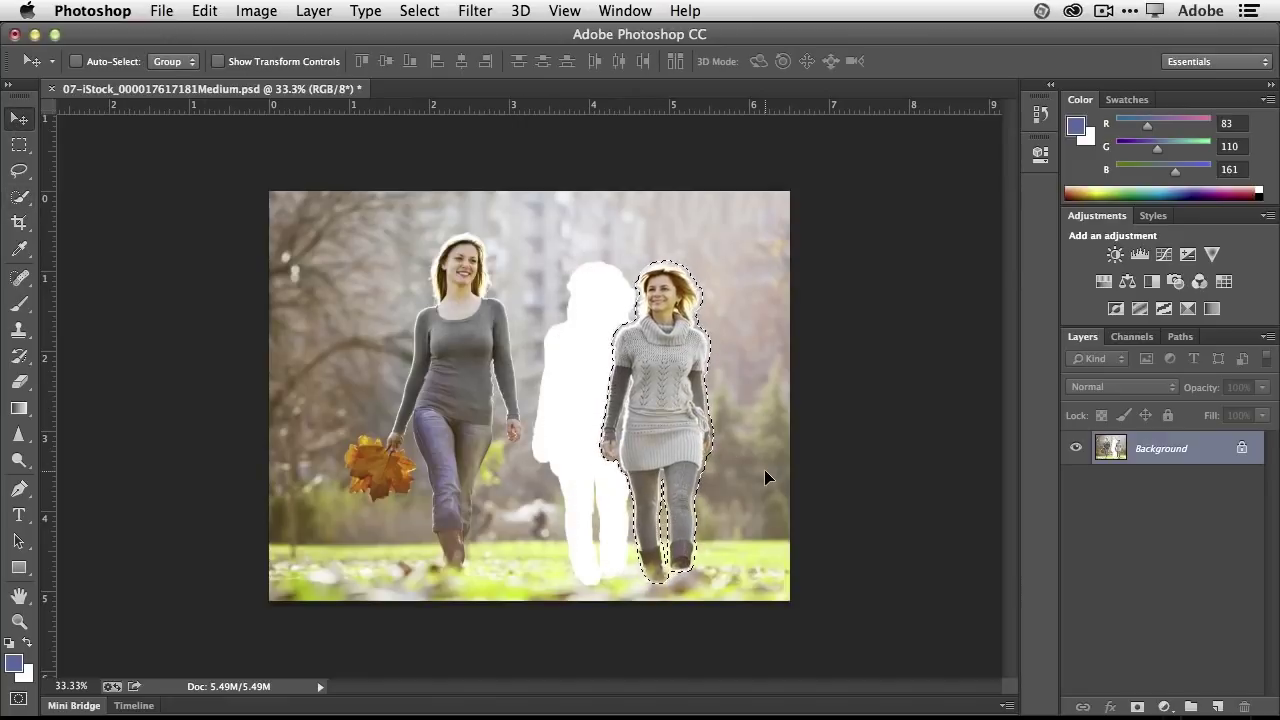
key(super+z)
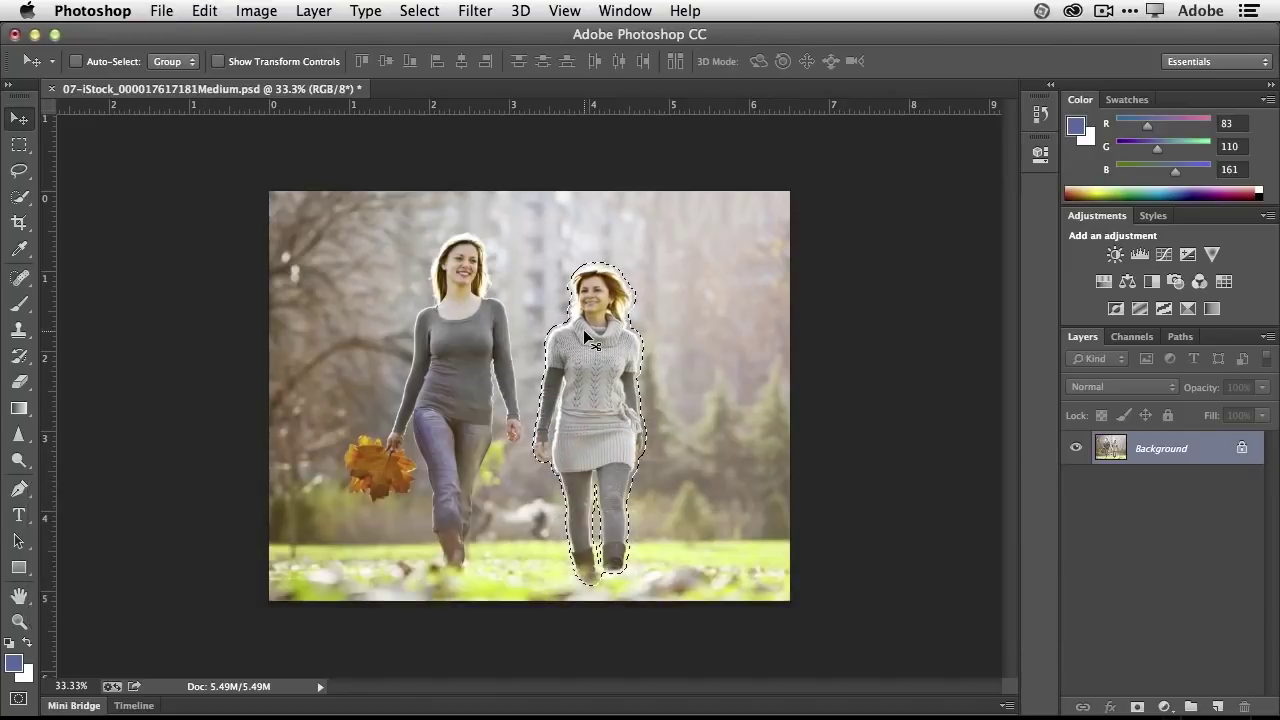
Step: Drag the selected woman to the right with the Content-Aware Move Tool
click(20, 278)
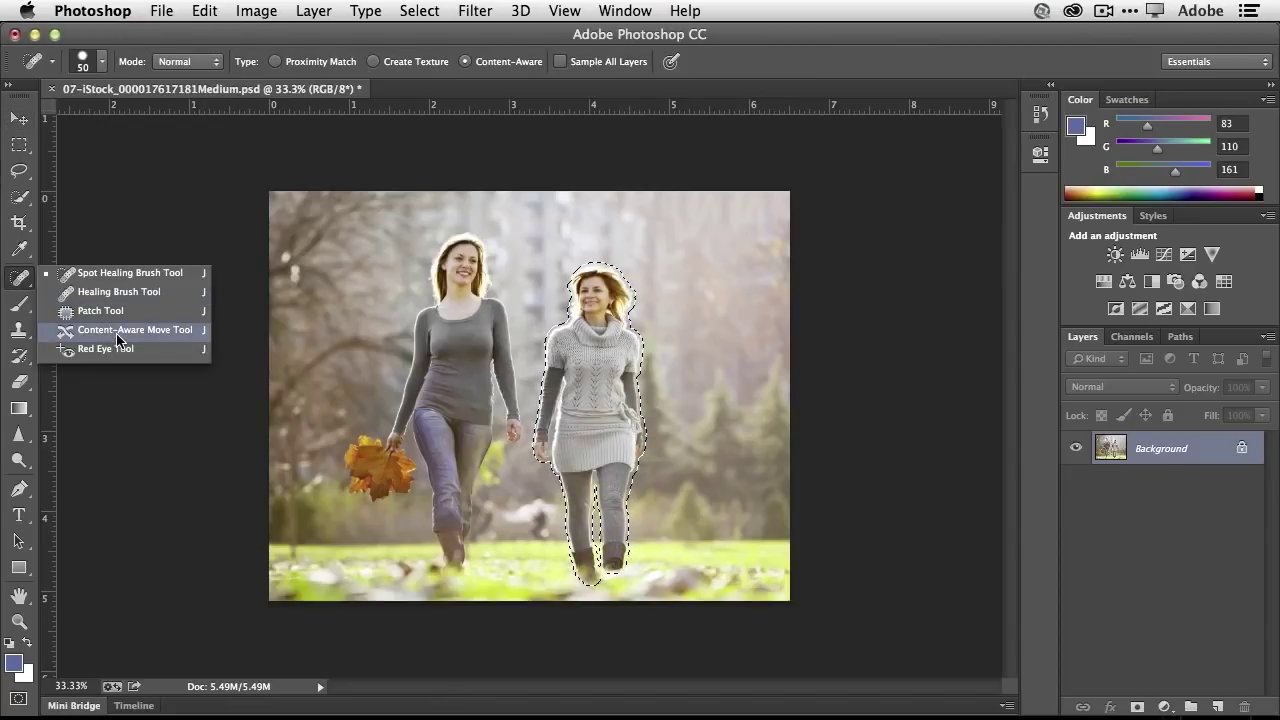
click(118, 330)
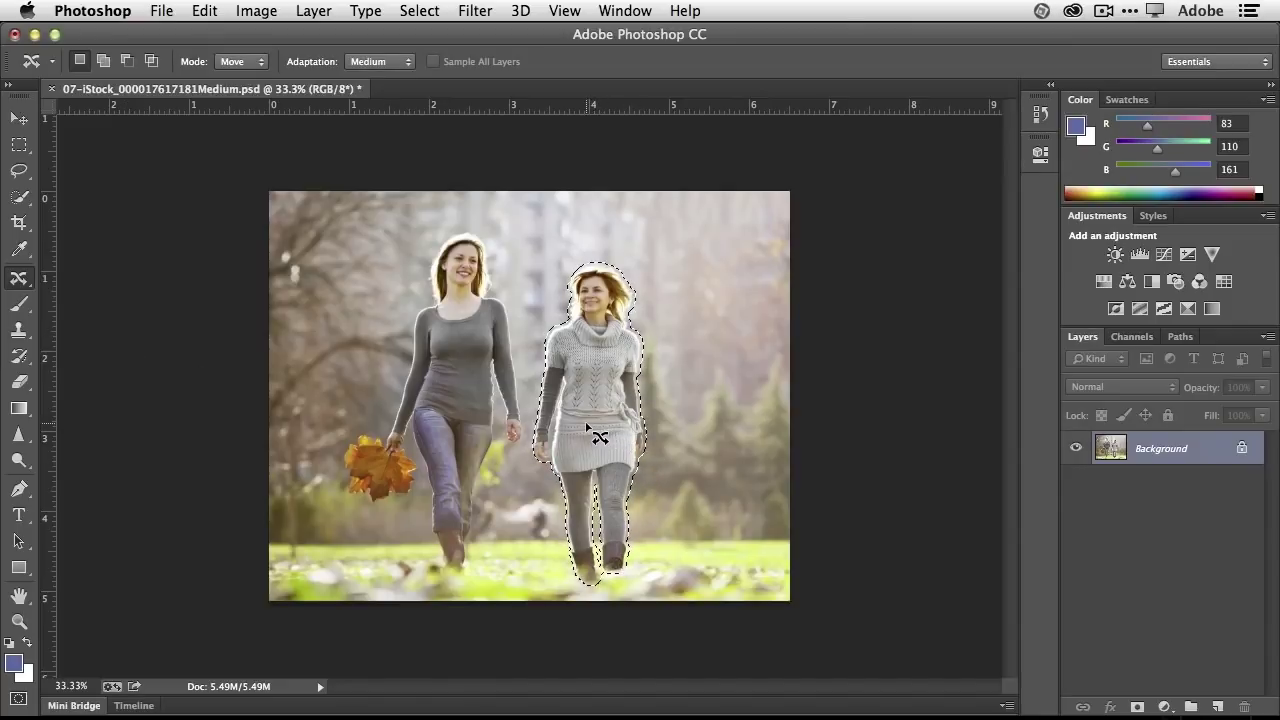
drag(592, 433, 702, 420)
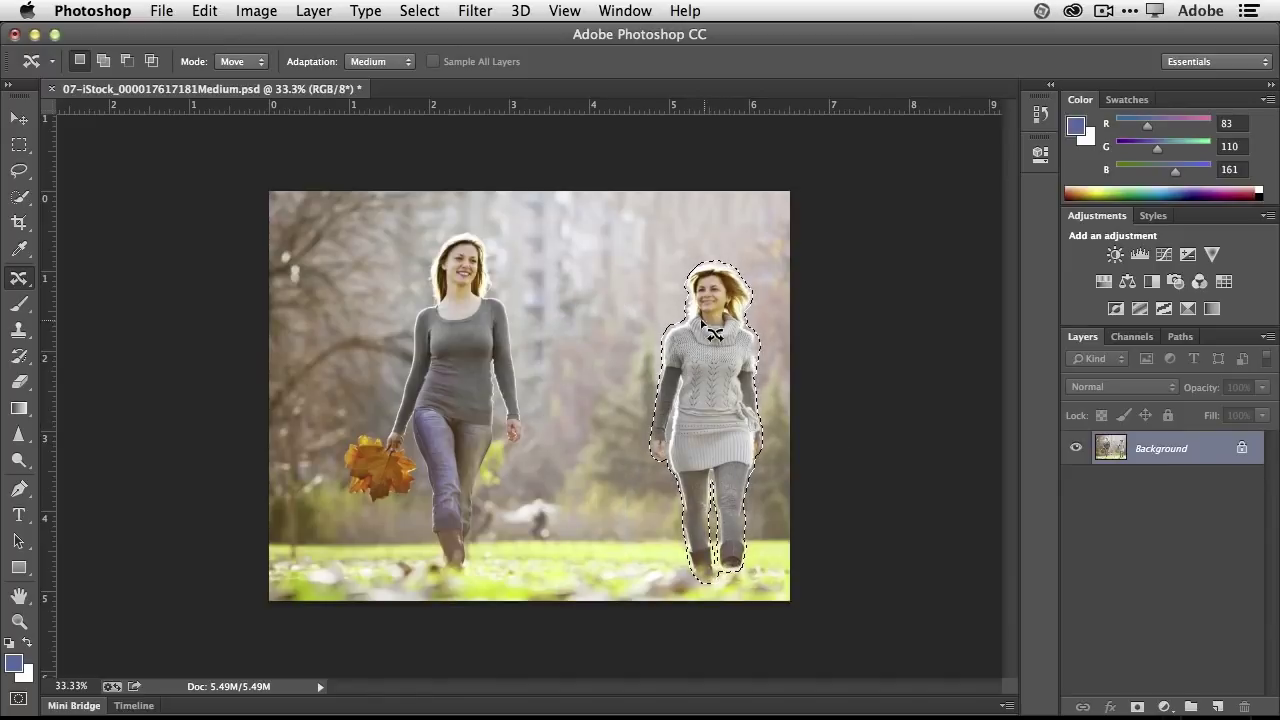
Step: Deselect and switch to the Quick Selection tool
click(425, 12)
click(430, 53)
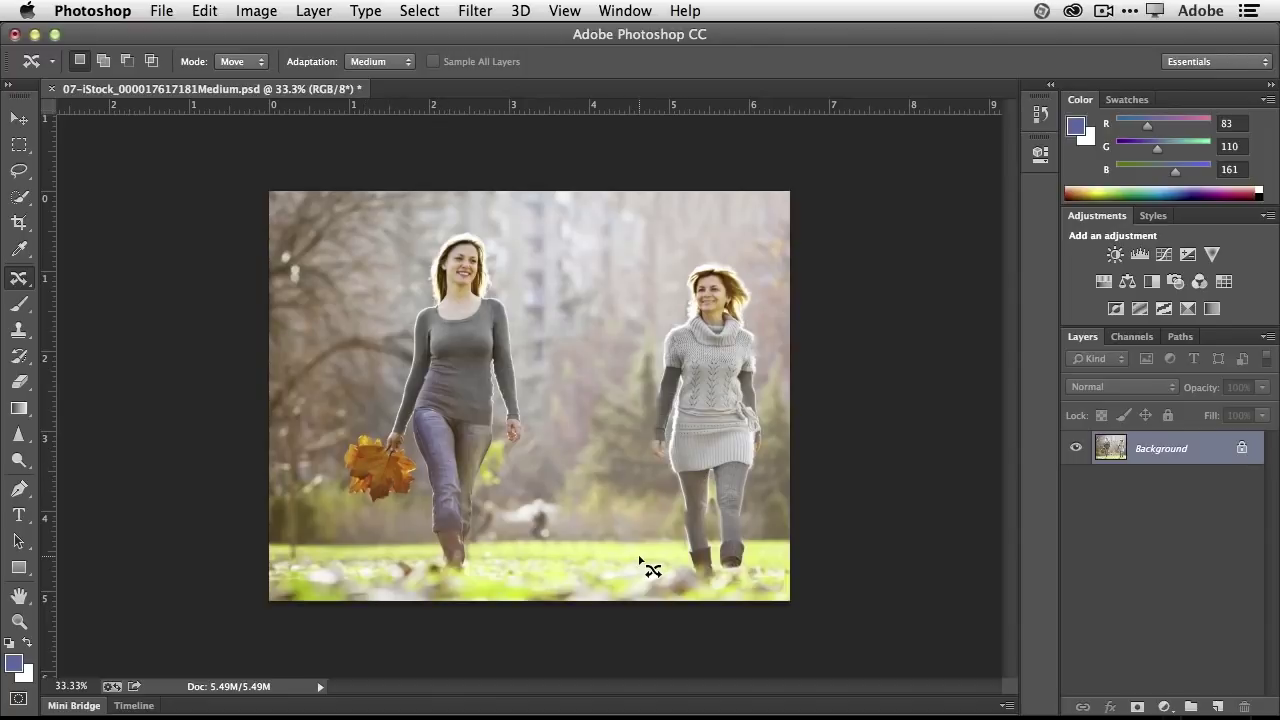
click(19, 196)
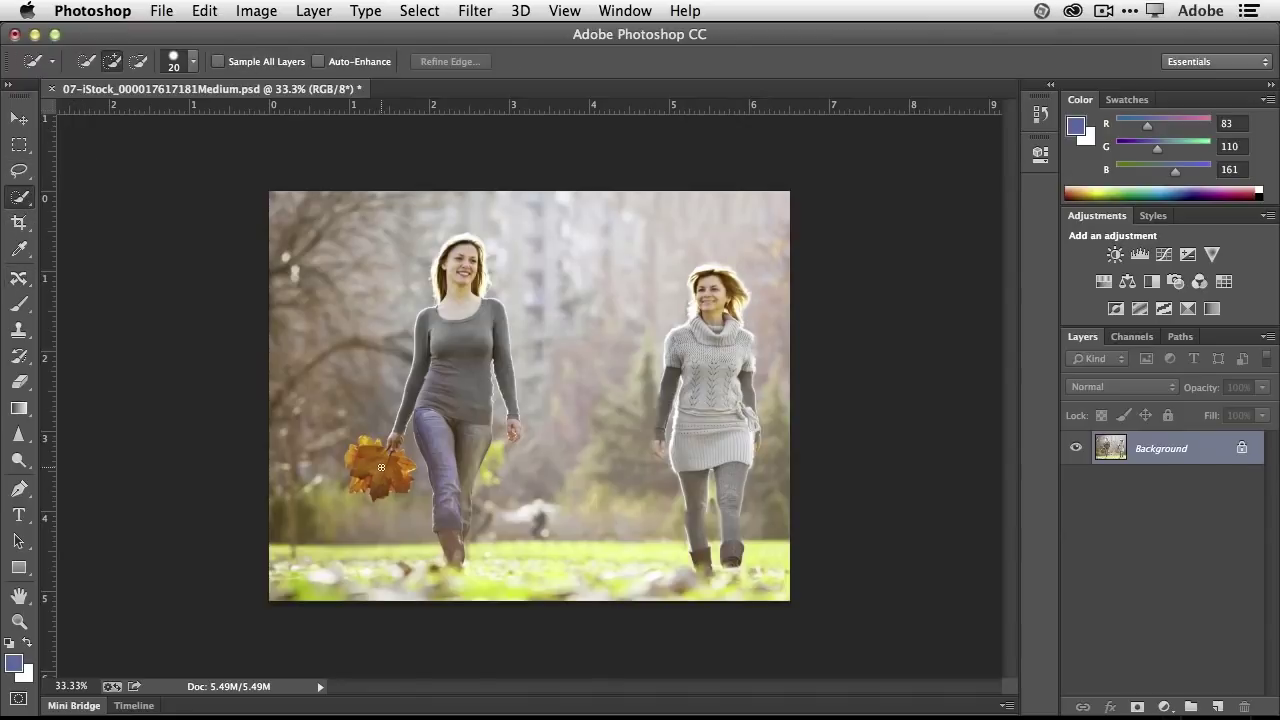
Step: Select the leaf bunch in the left woman's hand and copy it to Layer 1
mouse_move(381, 467)
mouse_down()
mouse_move(355, 457)
mouse_move(365, 442)
mouse_move(360, 486)
mouse_move(393, 480)
mouse_up()
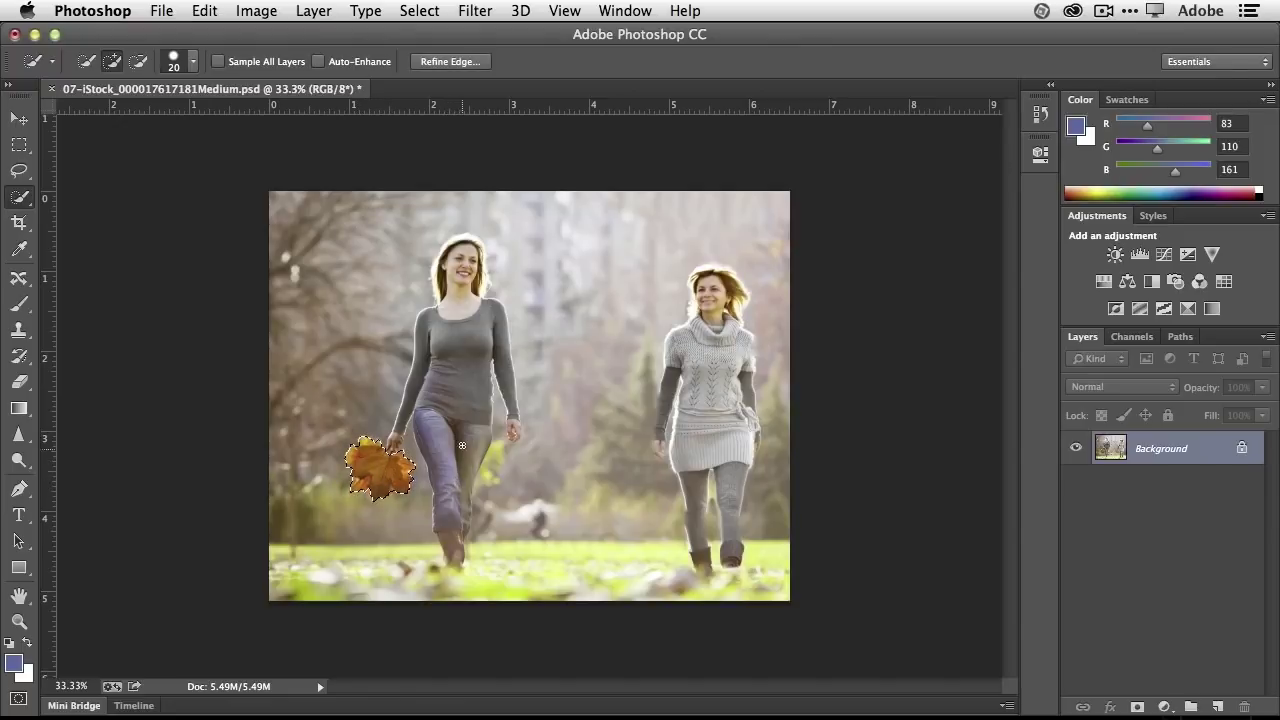
click(310, 10)
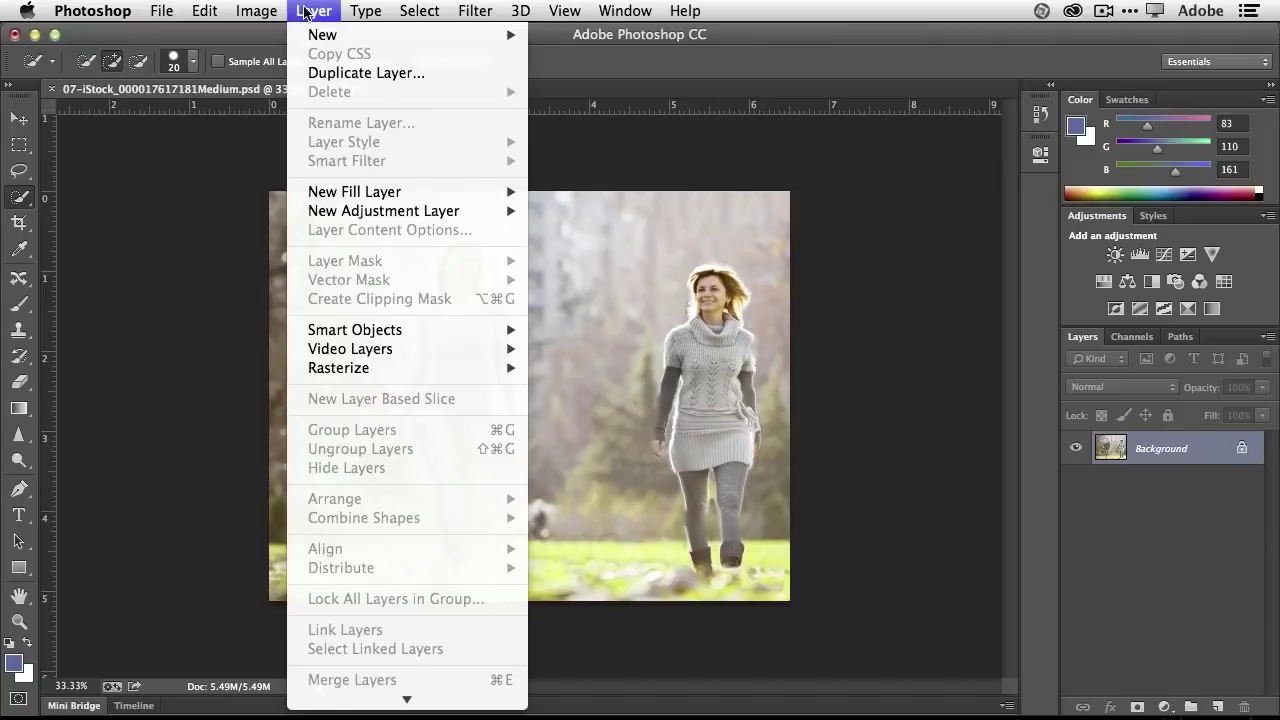
mouse_move(318, 36)
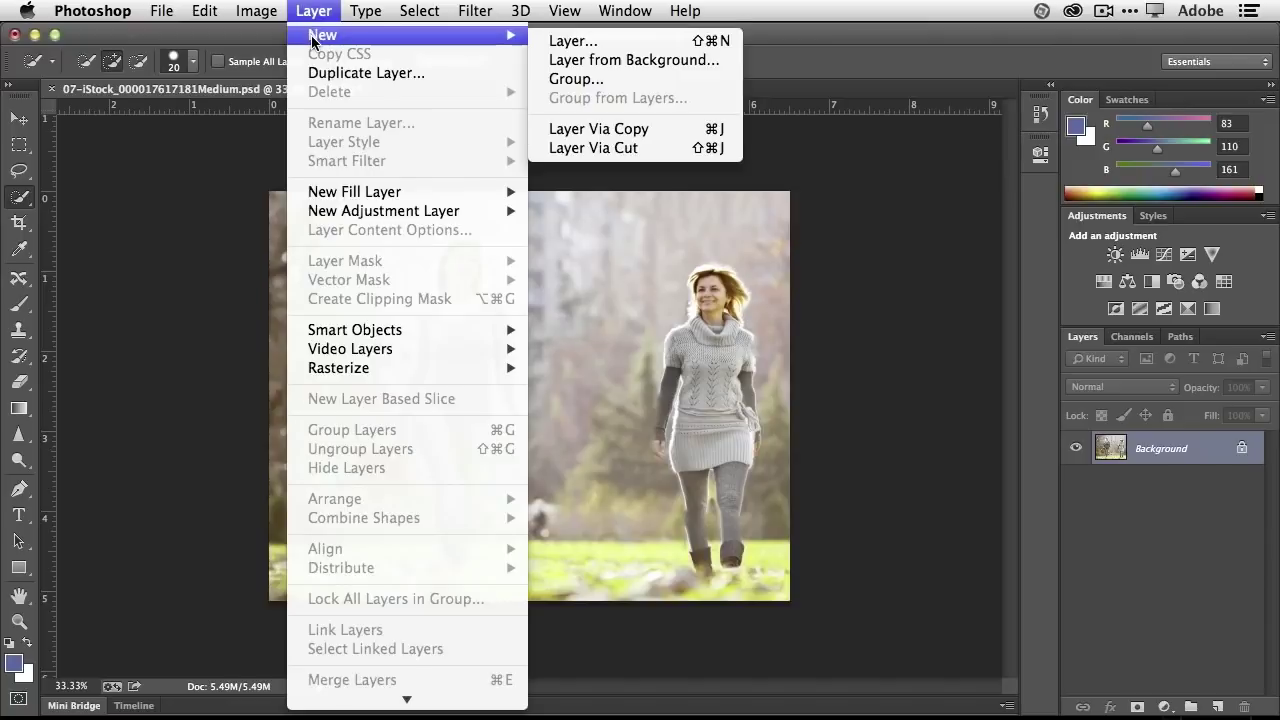
click(718, 133)
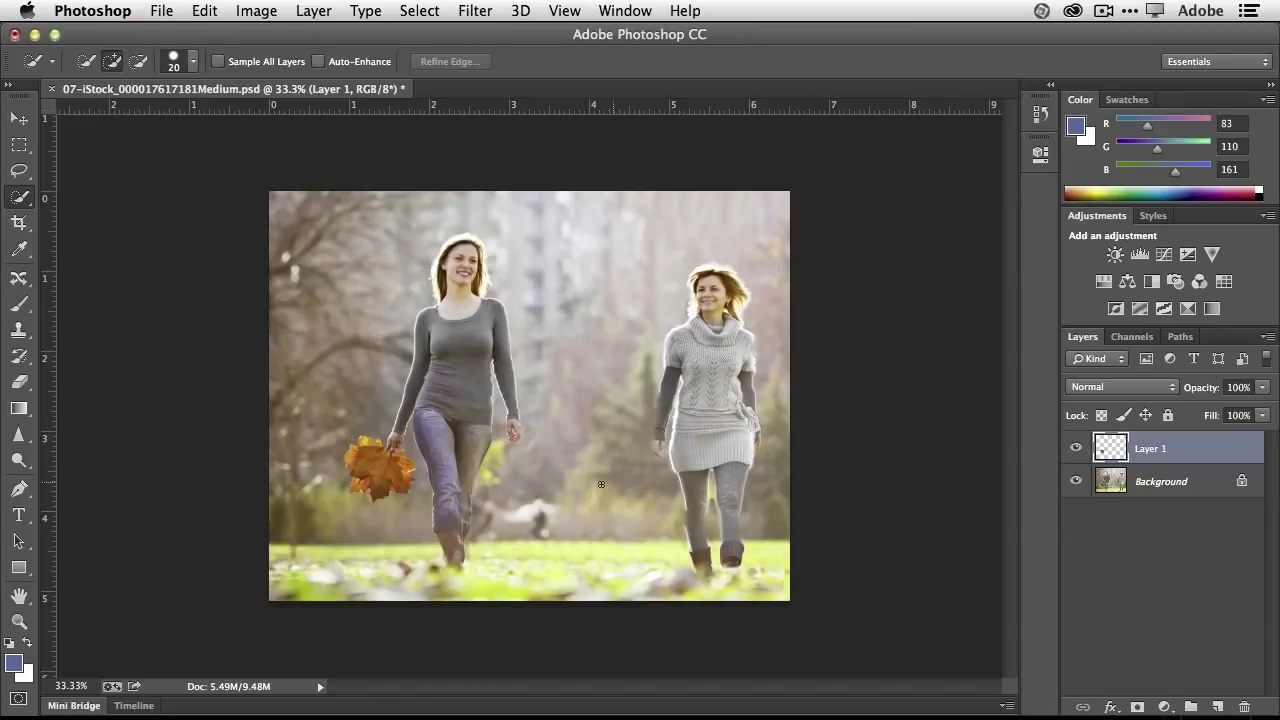
click(19, 118)
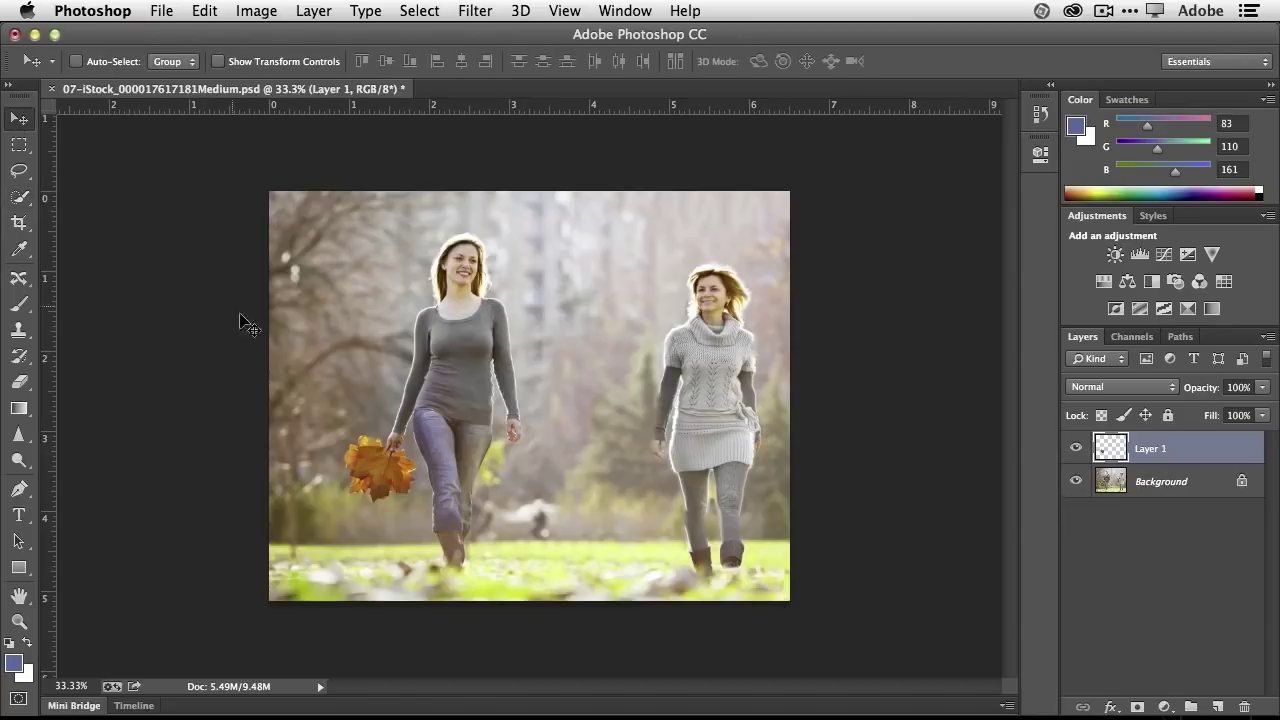
Step: Move the leaf copy to the right woman's hand and scale it to about 76%
drag(386, 472, 641, 473)
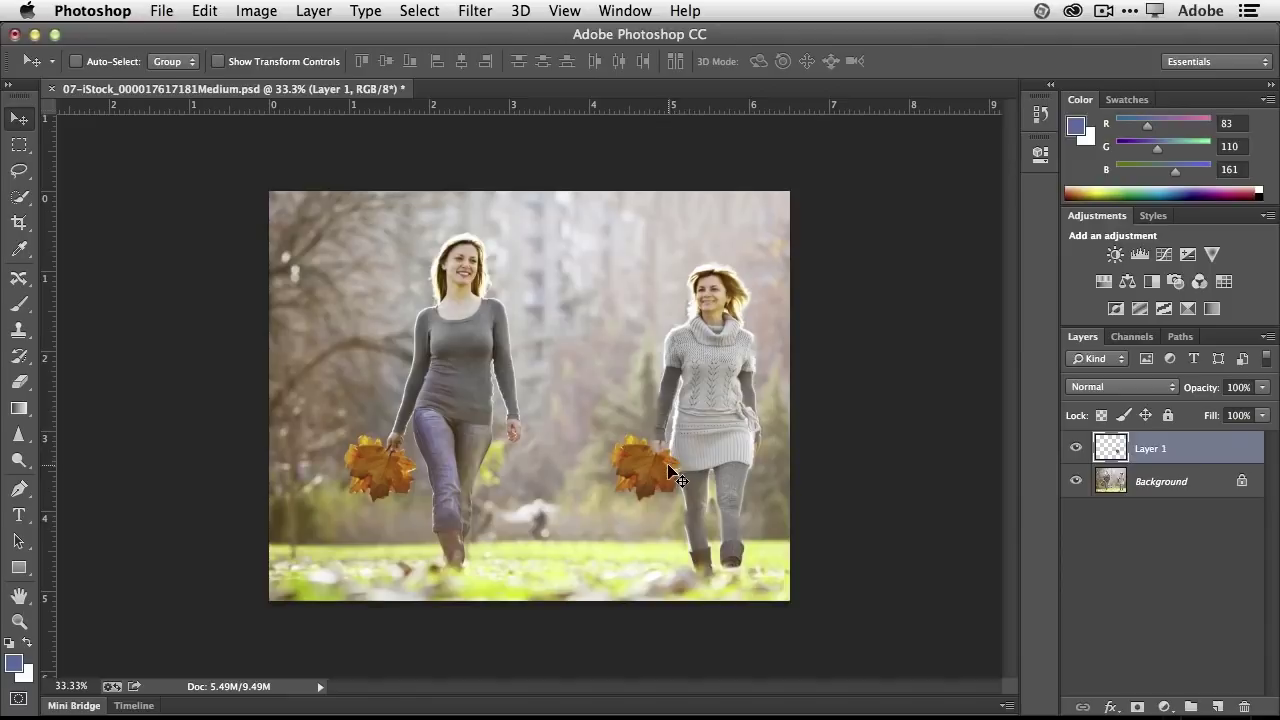
click(203, 10)
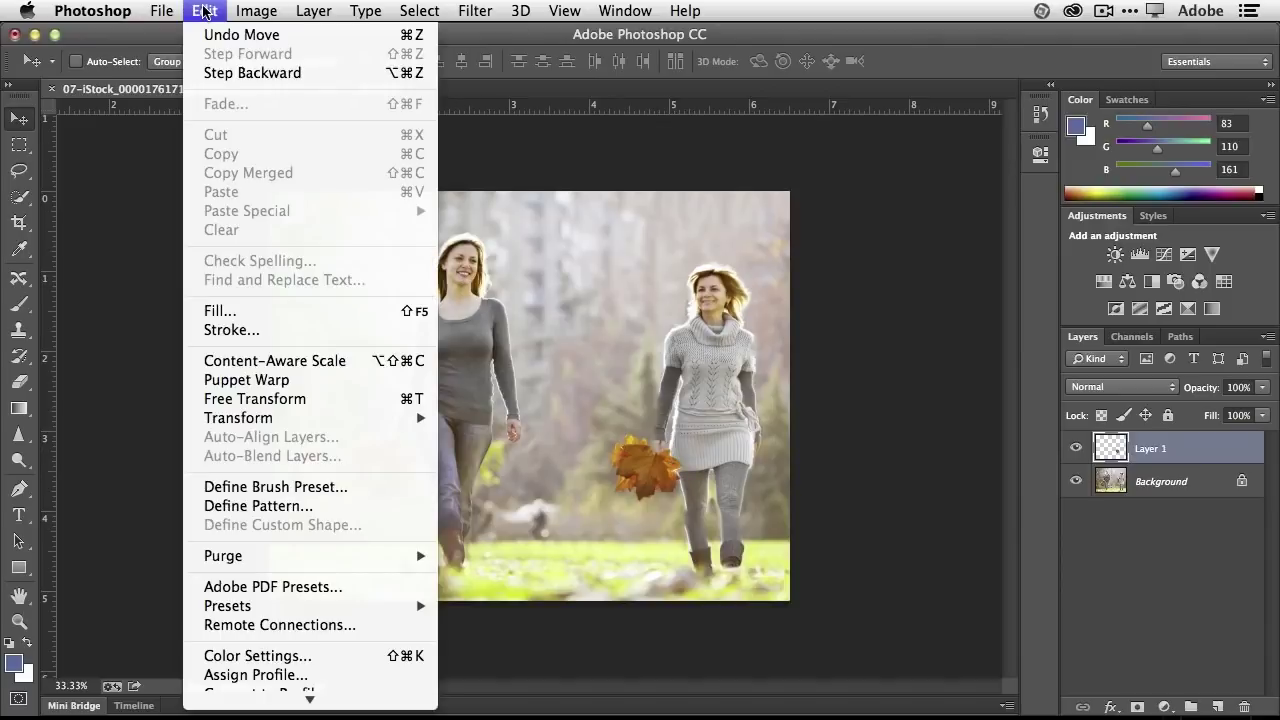
click(314, 402)
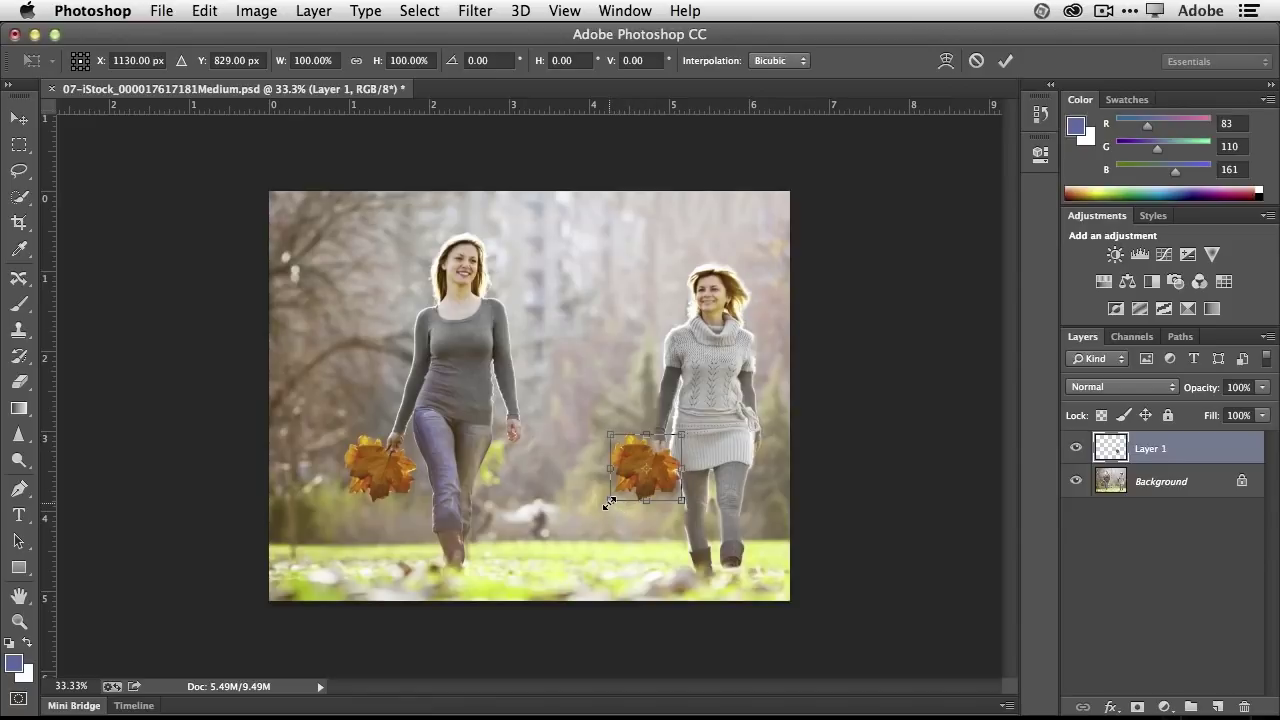
drag(612, 500, 671, 476)
Step: Flip the leaves horizontally, tilt them about 23°, and shrink them slightly more
right_click(666, 474)
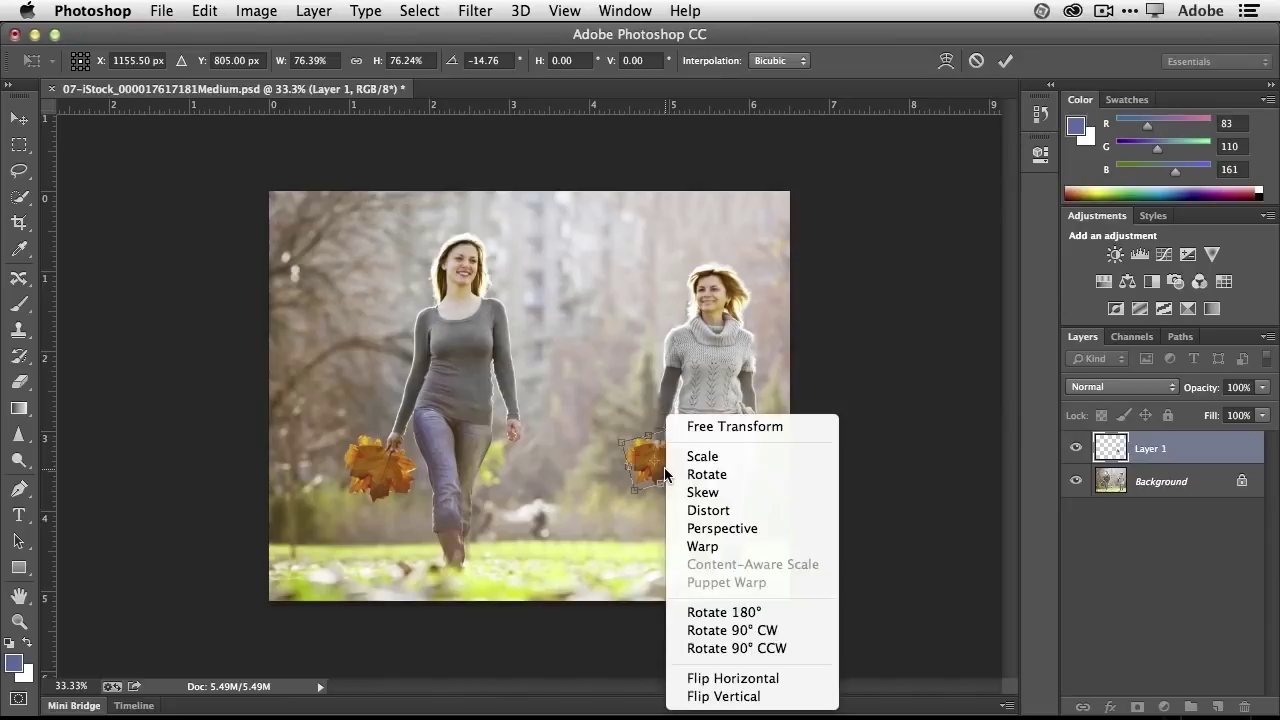
click(730, 679)
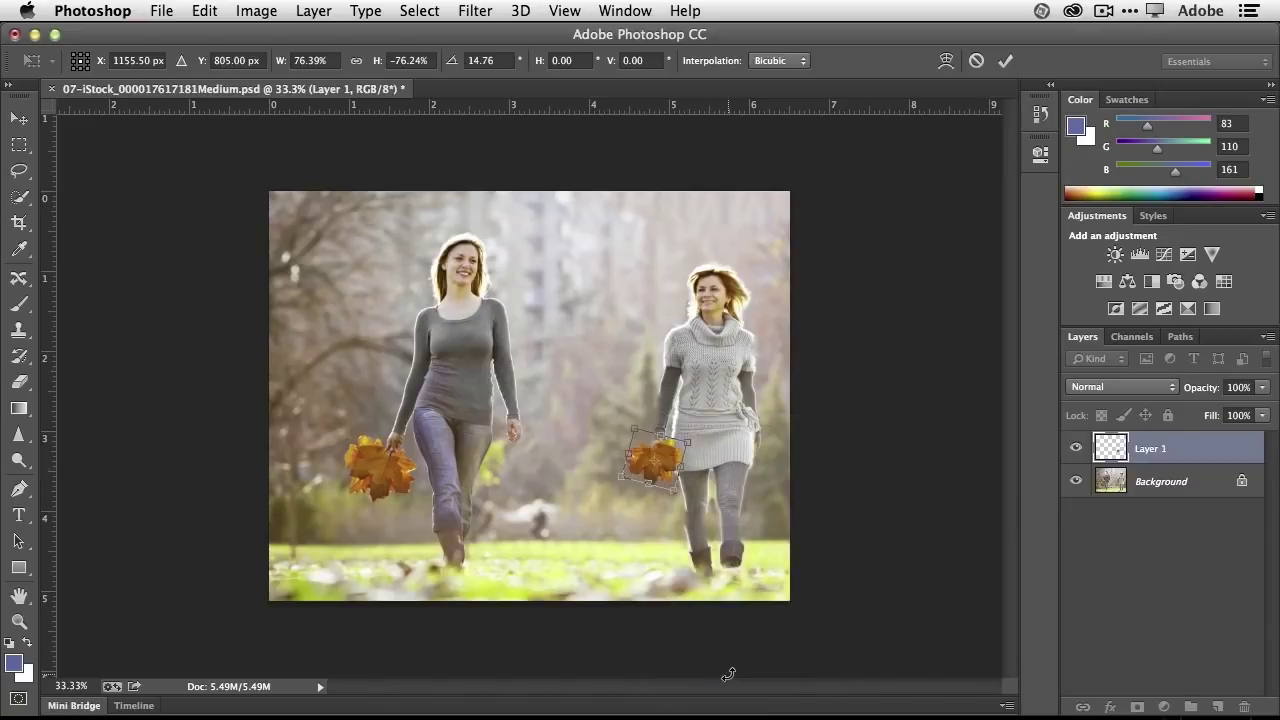
drag(695, 437, 678, 470)
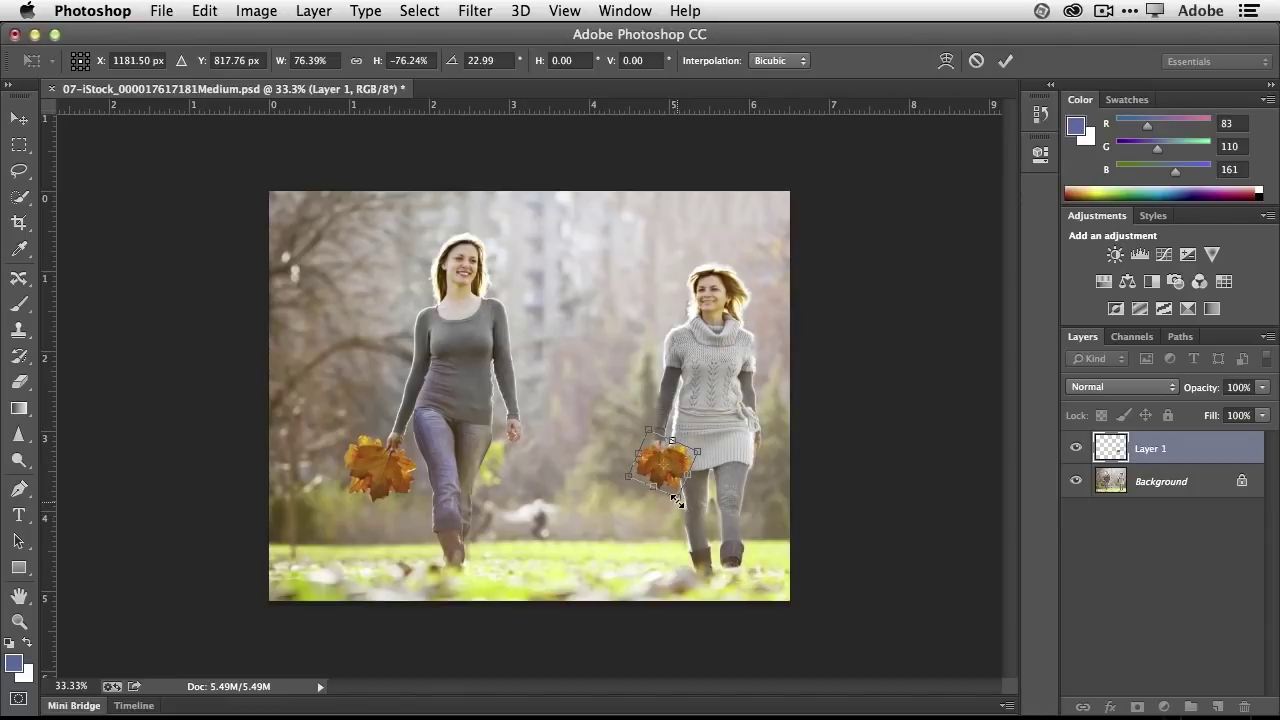
drag(678, 497, 675, 492)
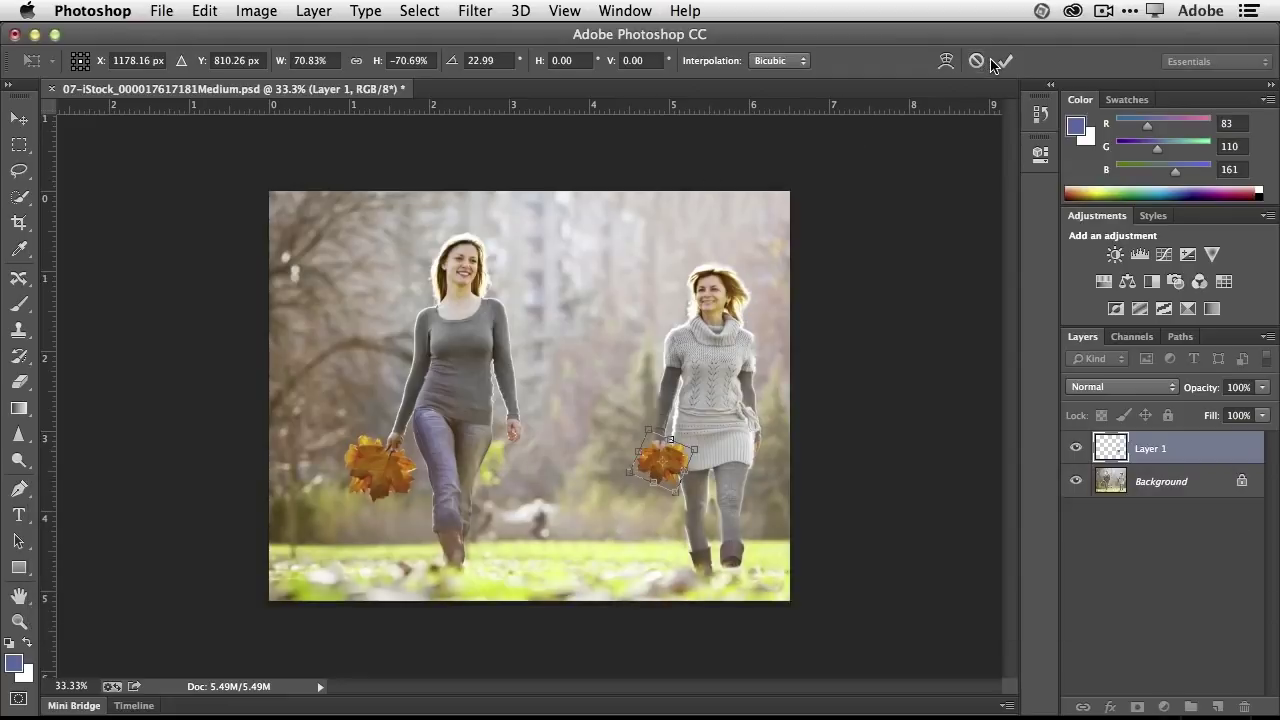
Step: Commit the leaf transform and set the Eraser to a 40-pixel brush
click(1005, 61)
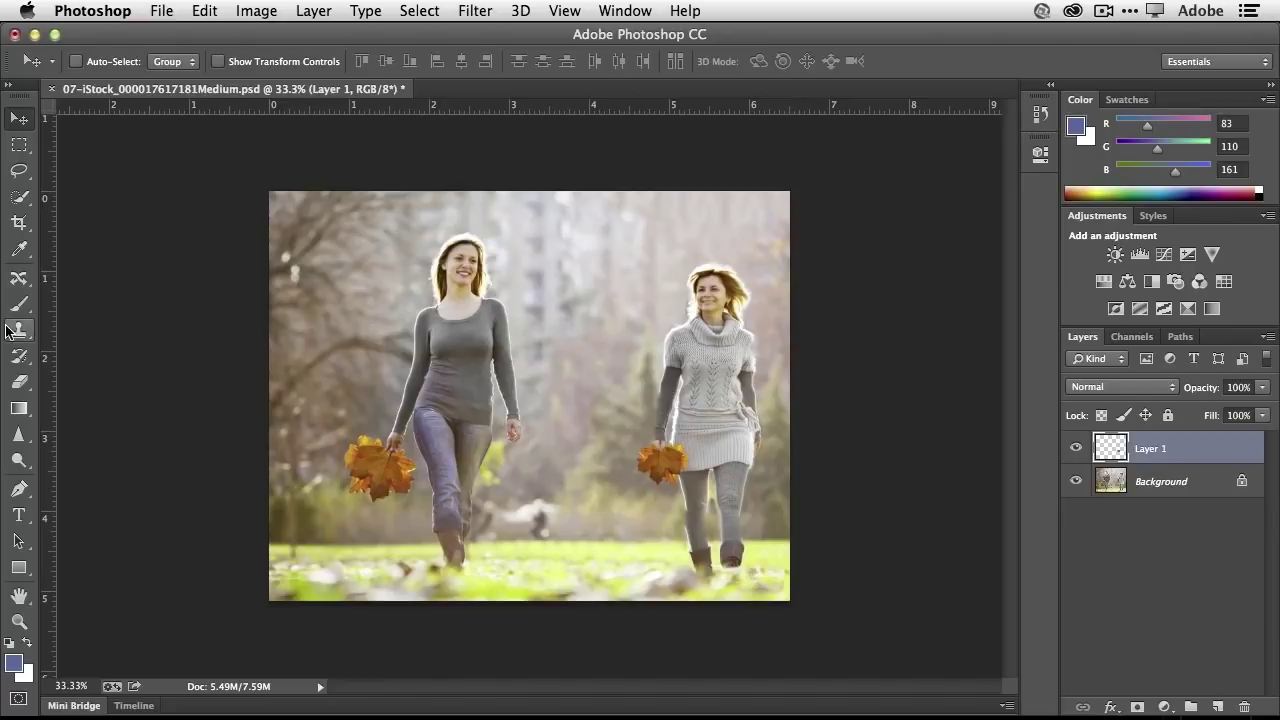
click(18, 381)
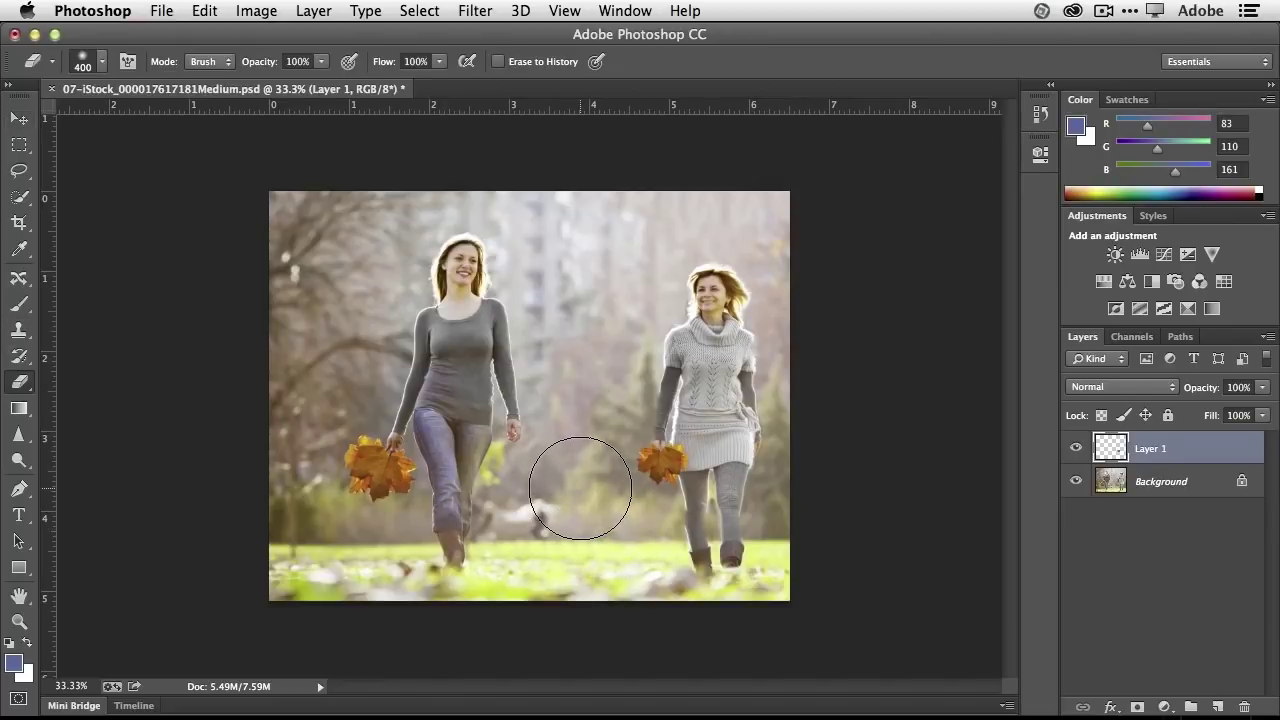
key(bracketleft)
key(bracketleft)
key(bracketleft)
key(bracketleft)
key(bracketleft)
key(bracketleft)
key(bracketleft)
key(bracketleft)
key(bracketleft)
key(bracketleft)
key(bracketleft)
key(bracketleft)
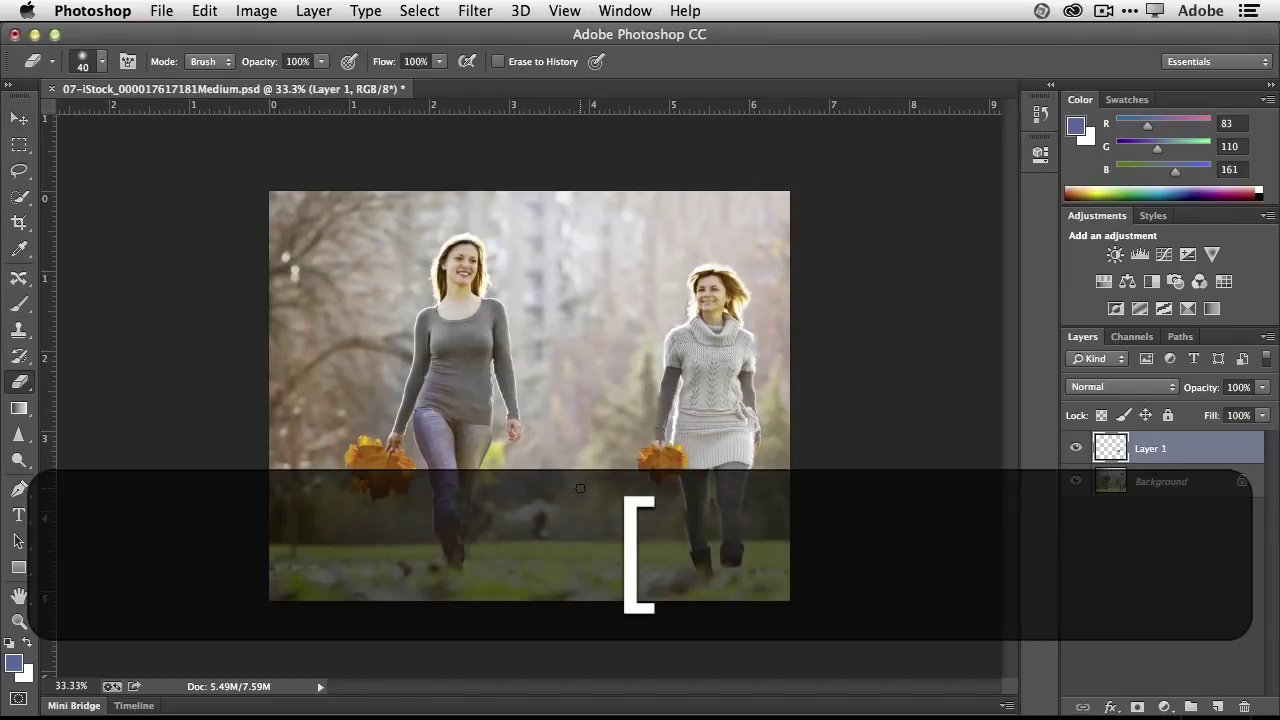
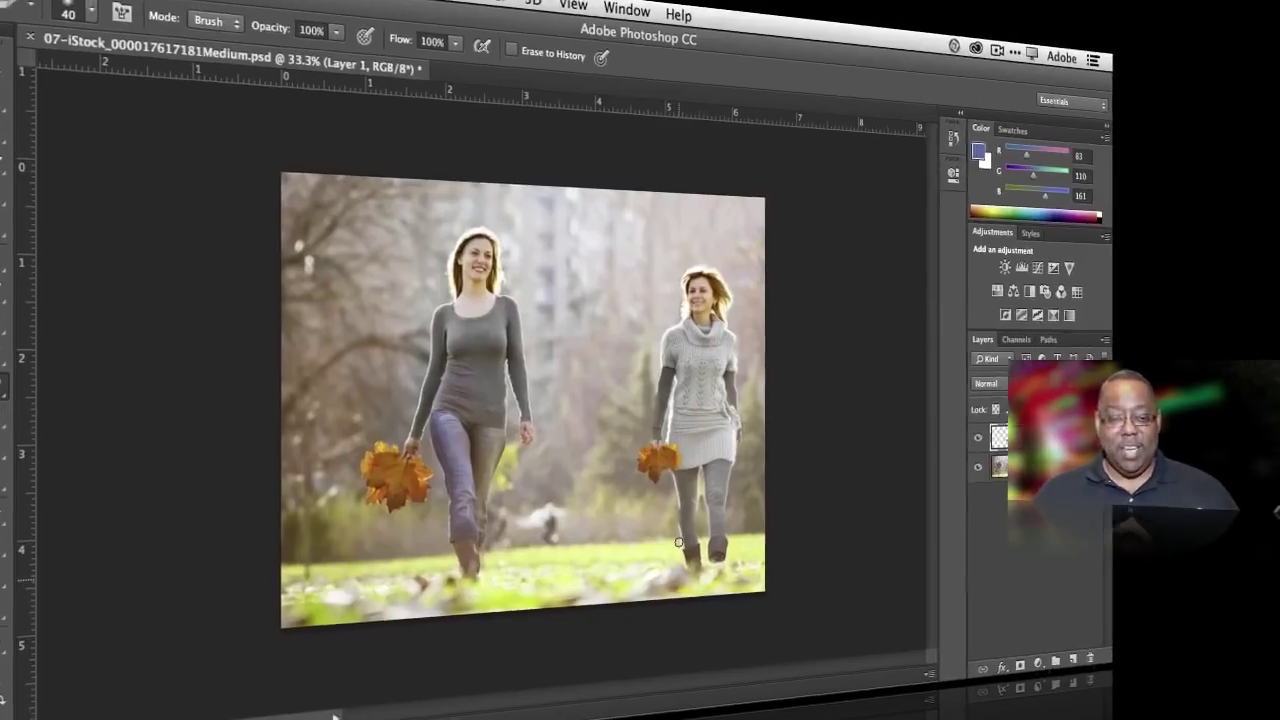
Step: Close the 07-iStock walking-women photo without saving its changes, then show Mini Bridge
key(super+w)
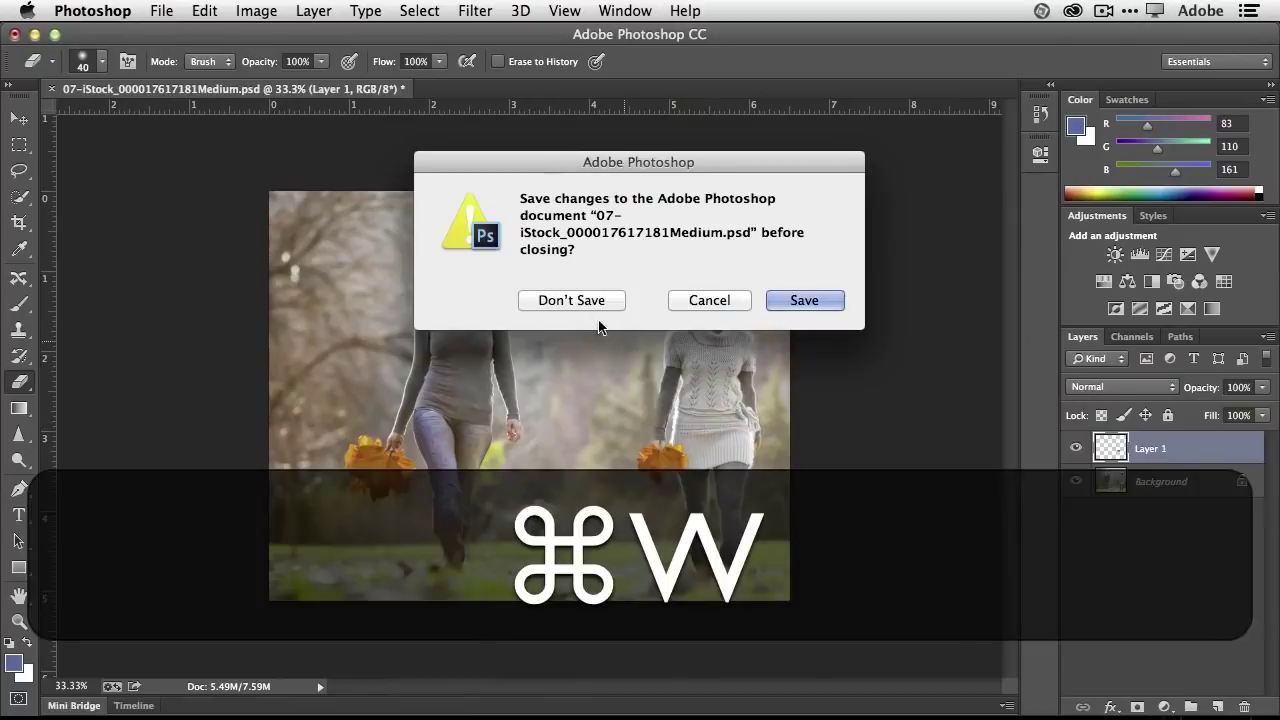
click(585, 305)
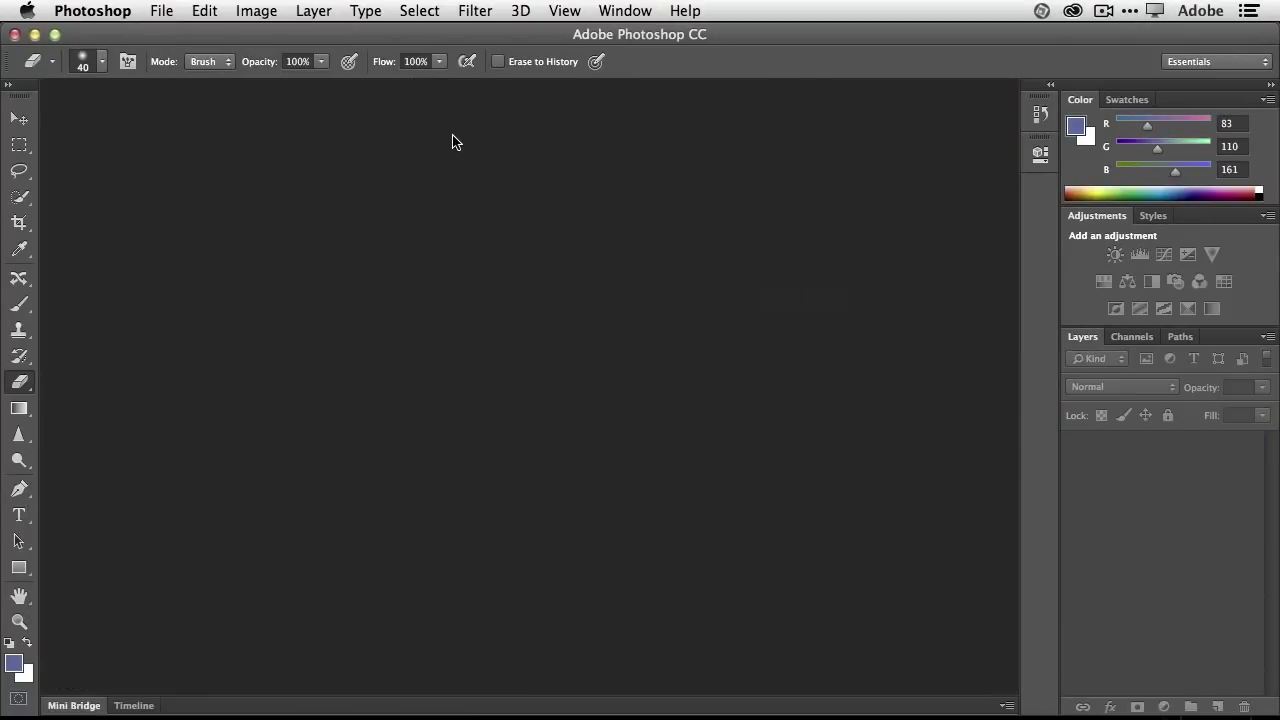
click(88, 706)
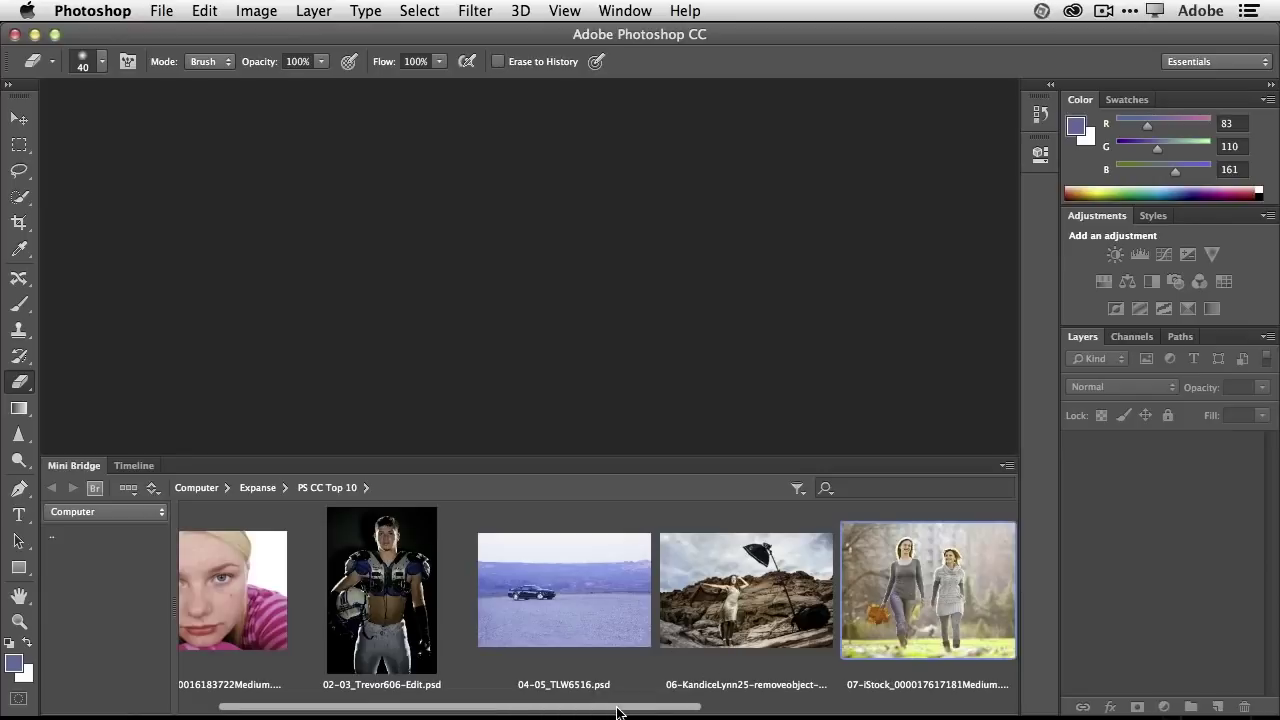
Step: Open the 08 concrete-room and 09 jumping-woman images from Mini Bridge
drag(617, 712, 846, 707)
click(757, 612)
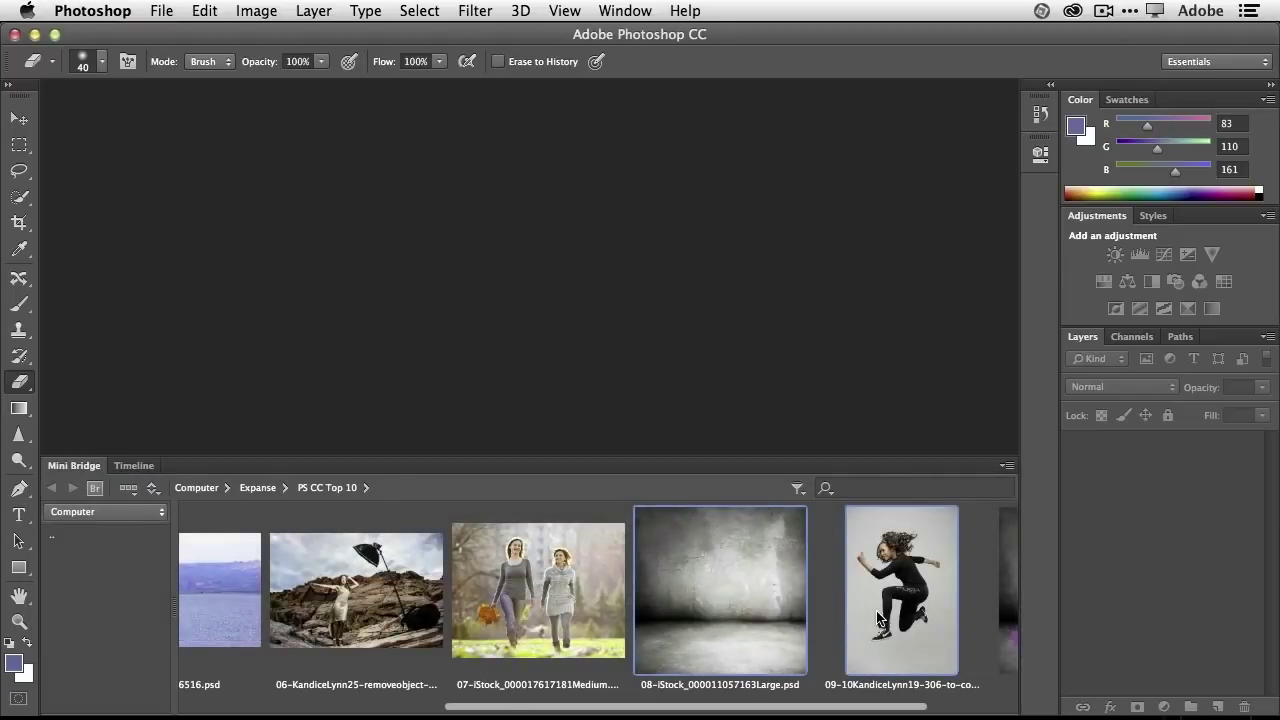
key(Return)
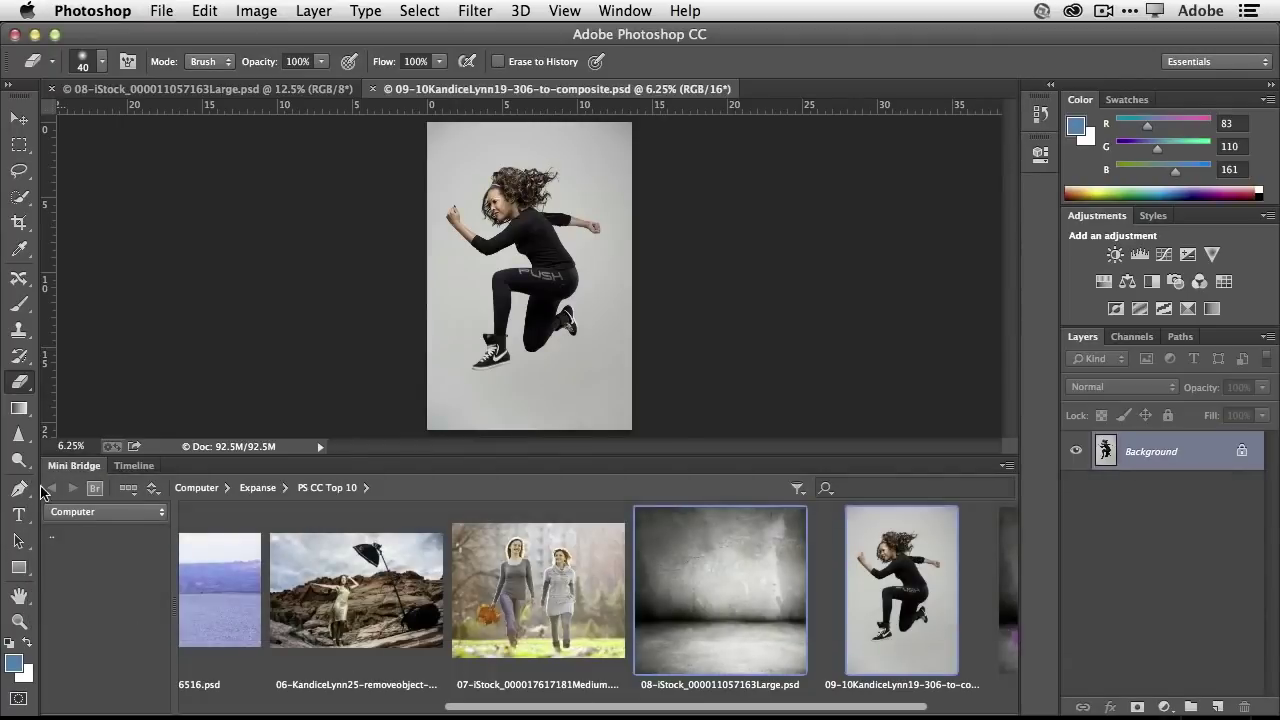
double_click(75, 464)
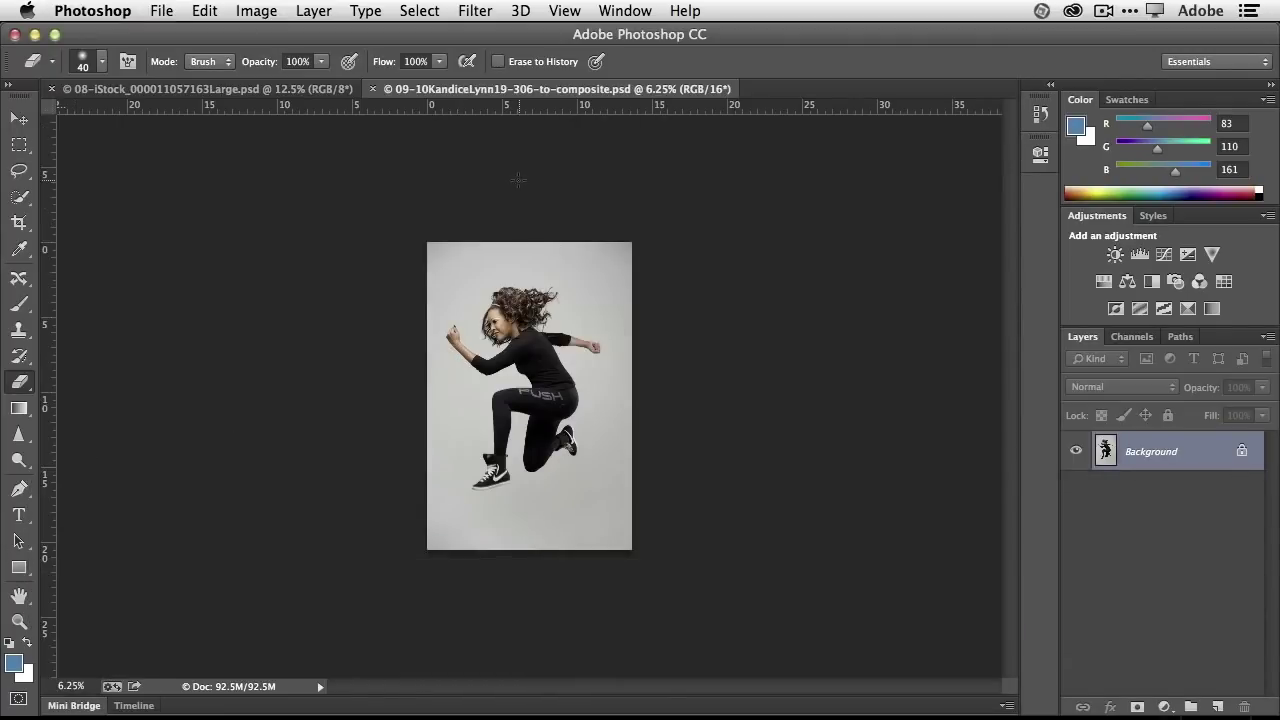
Step: Compare both documents, ending on the jumping-woman photo with the Move tool active
click(257, 90)
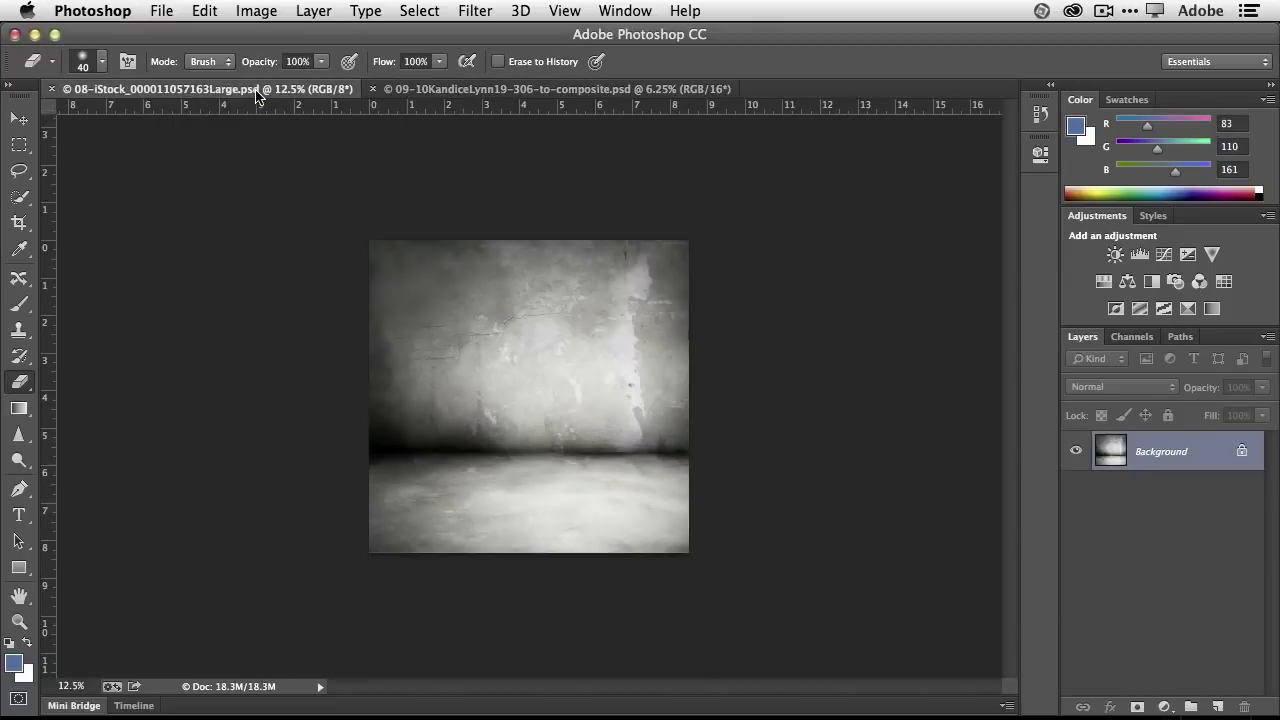
click(437, 92)
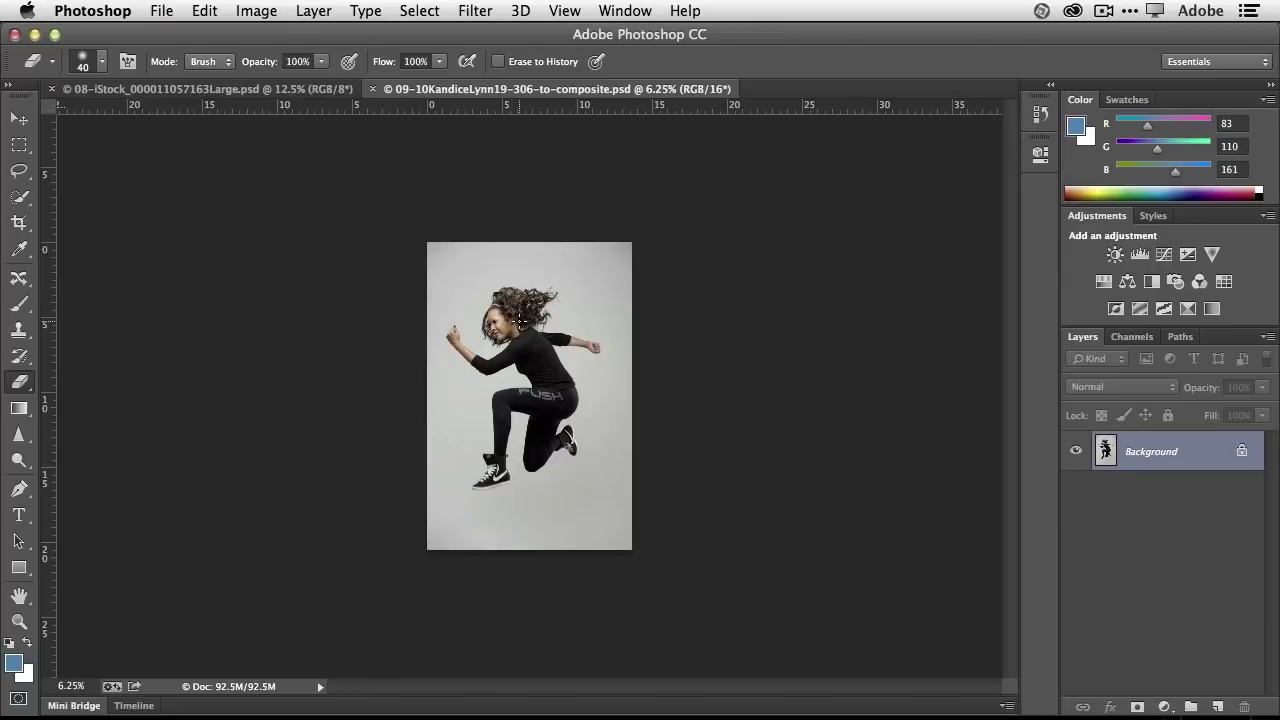
click(258, 90)
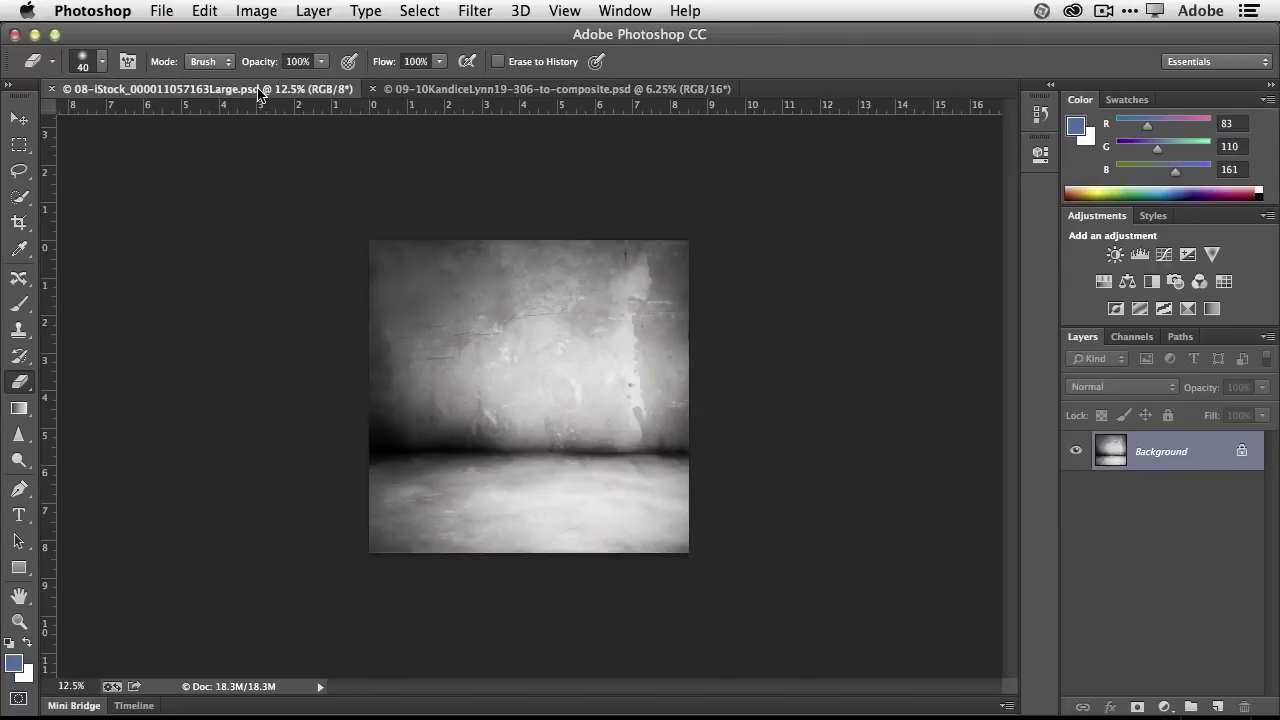
click(420, 89)
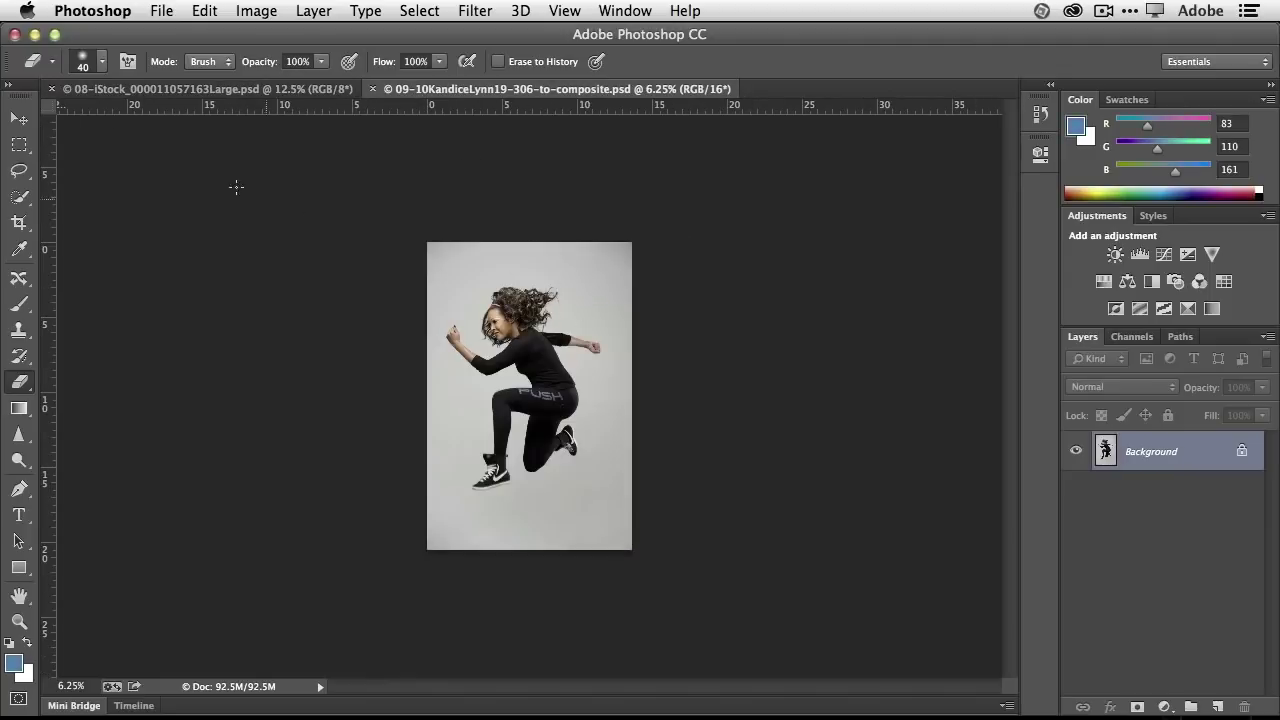
click(20, 118)
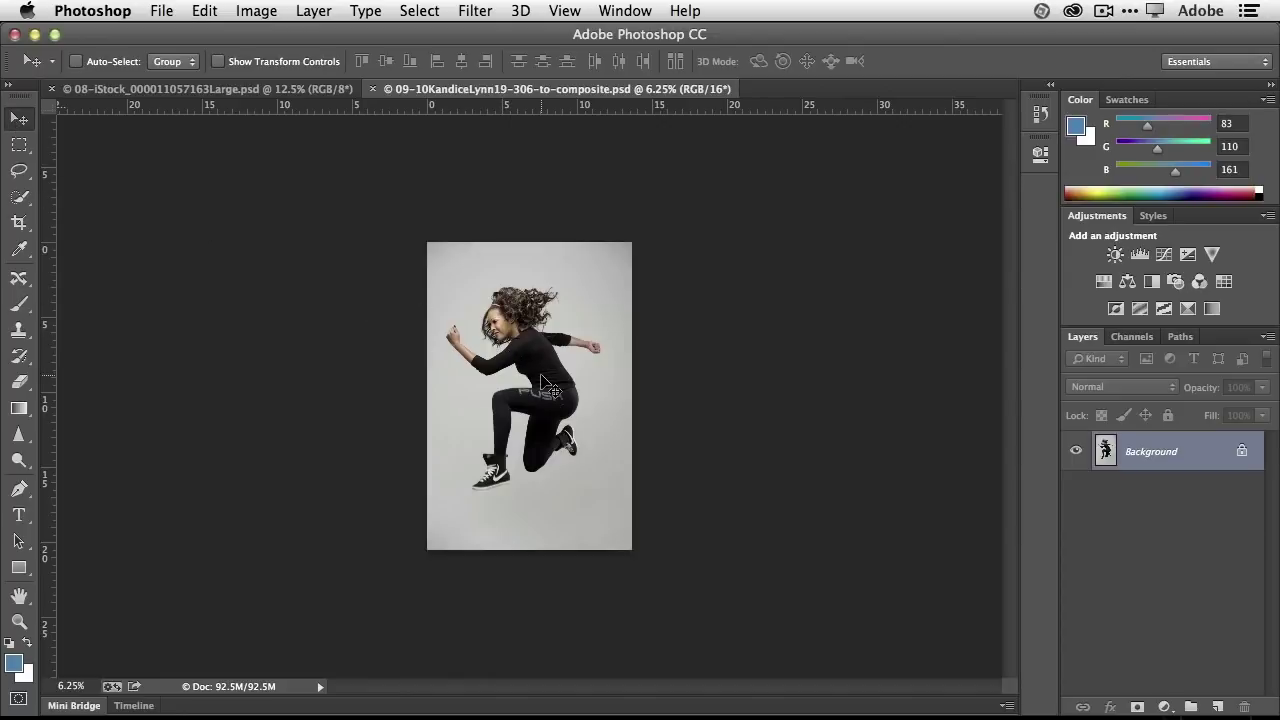
Step: Drag the jumping-woman photo onto the 08 concrete-room canvas, accepting the bit-depth and profile warnings
drag(545, 383, 305, 90)
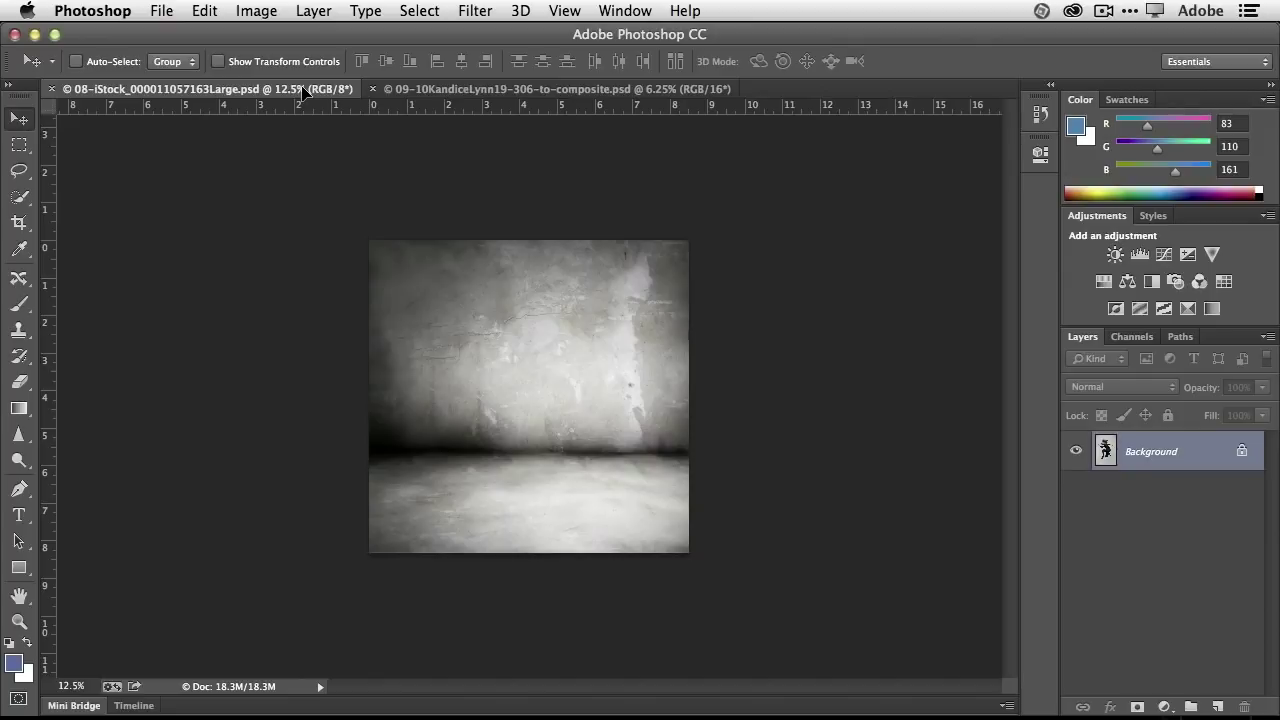
drag(303, 90, 402, 208)
drag(495, 307, 552, 390)
drag(553, 399, 554, 400)
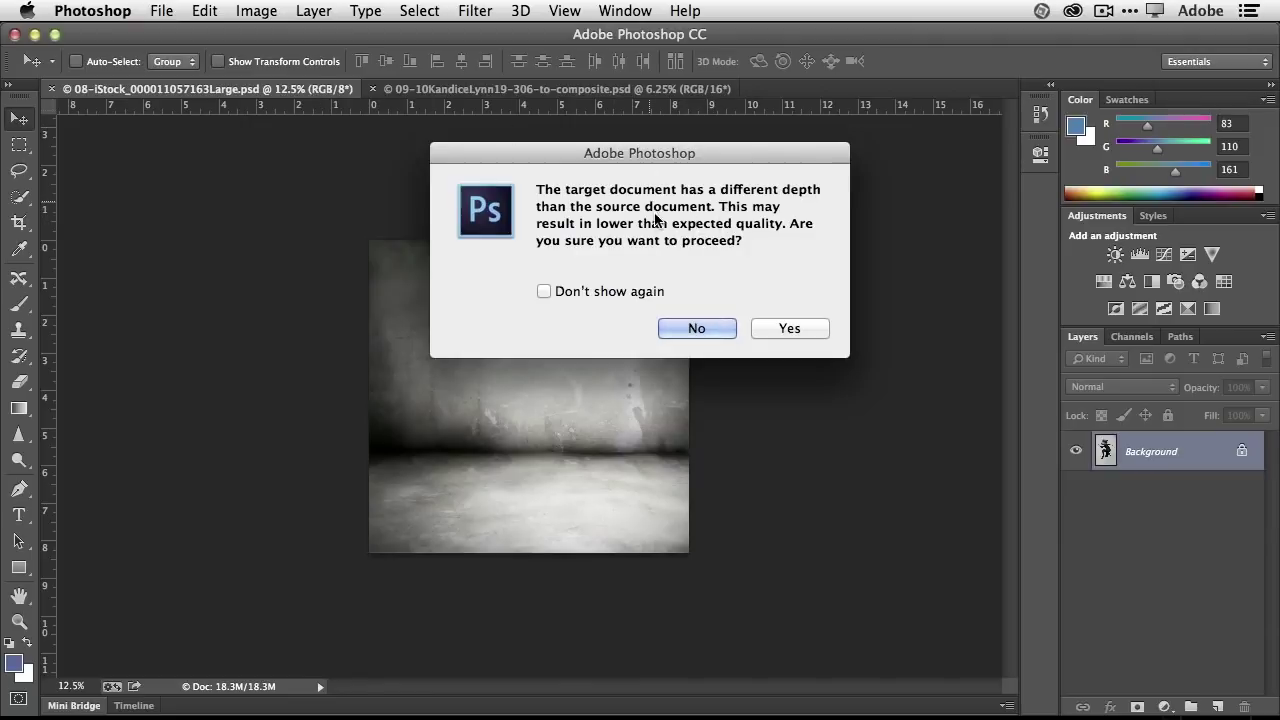
click(765, 328)
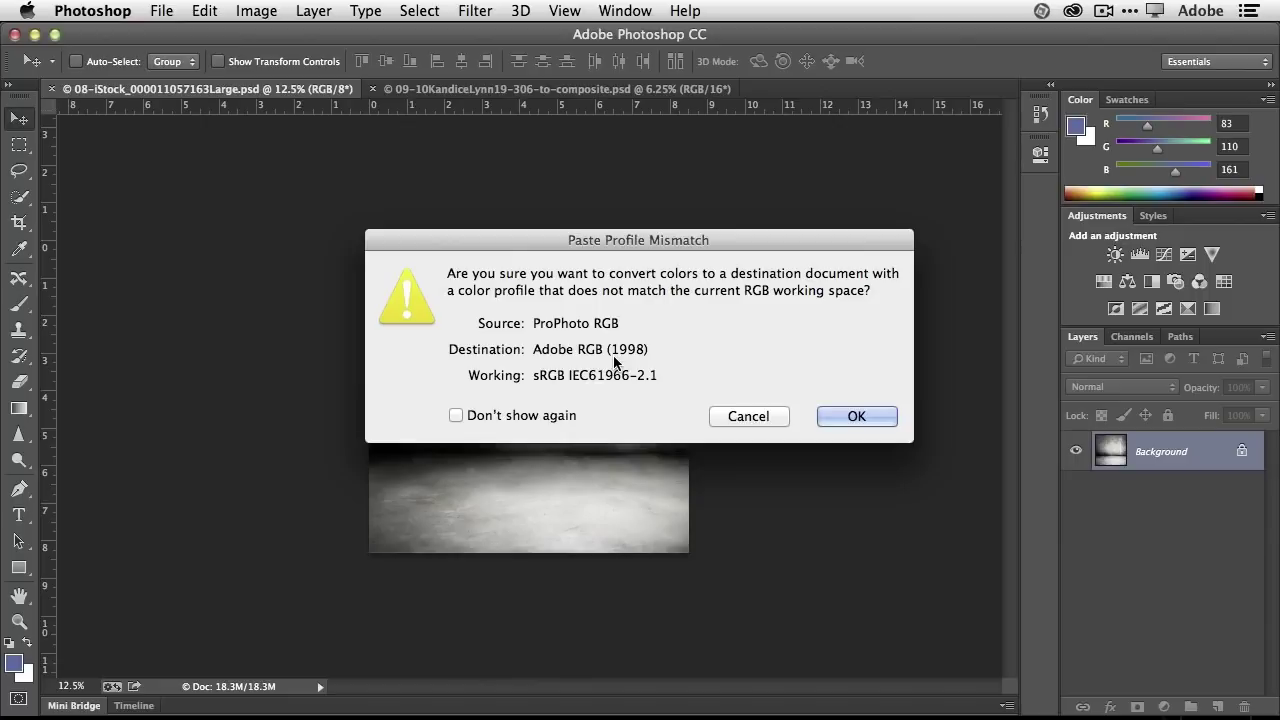
click(821, 416)
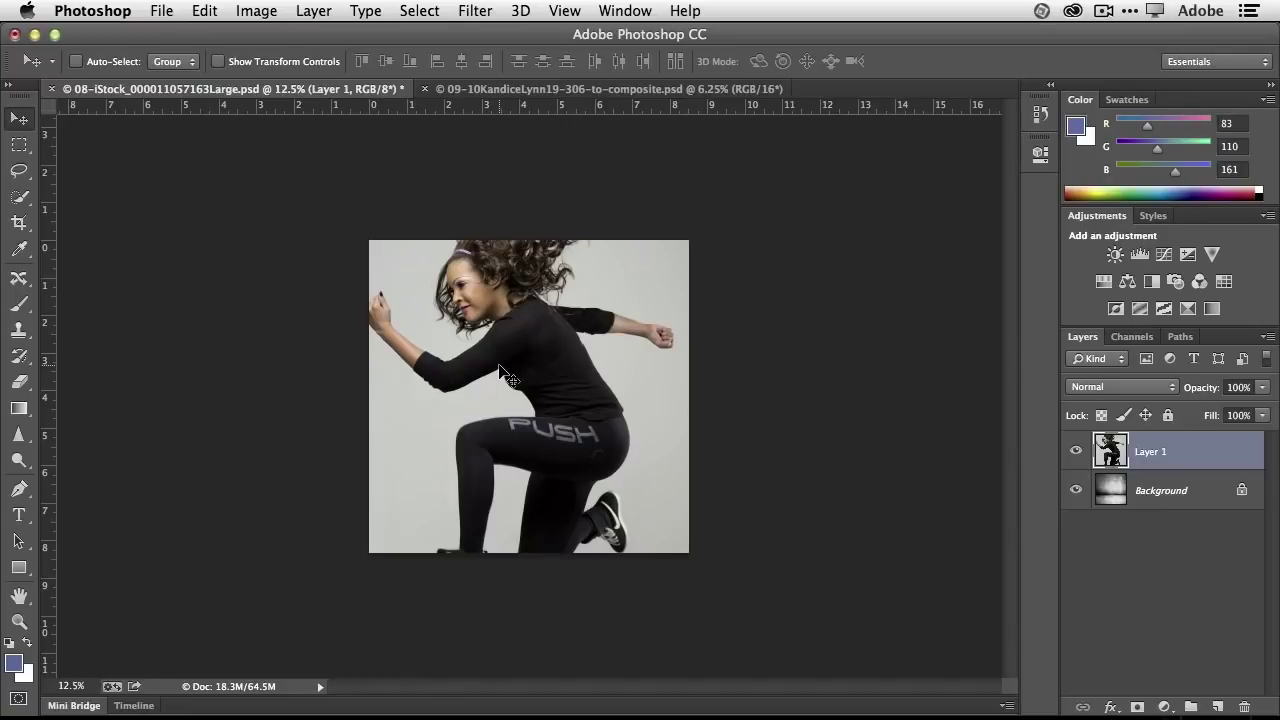
Step: Free-transform the jumping-woman layer proportionally to 44.66% and move it lower over the room
click(203, 11)
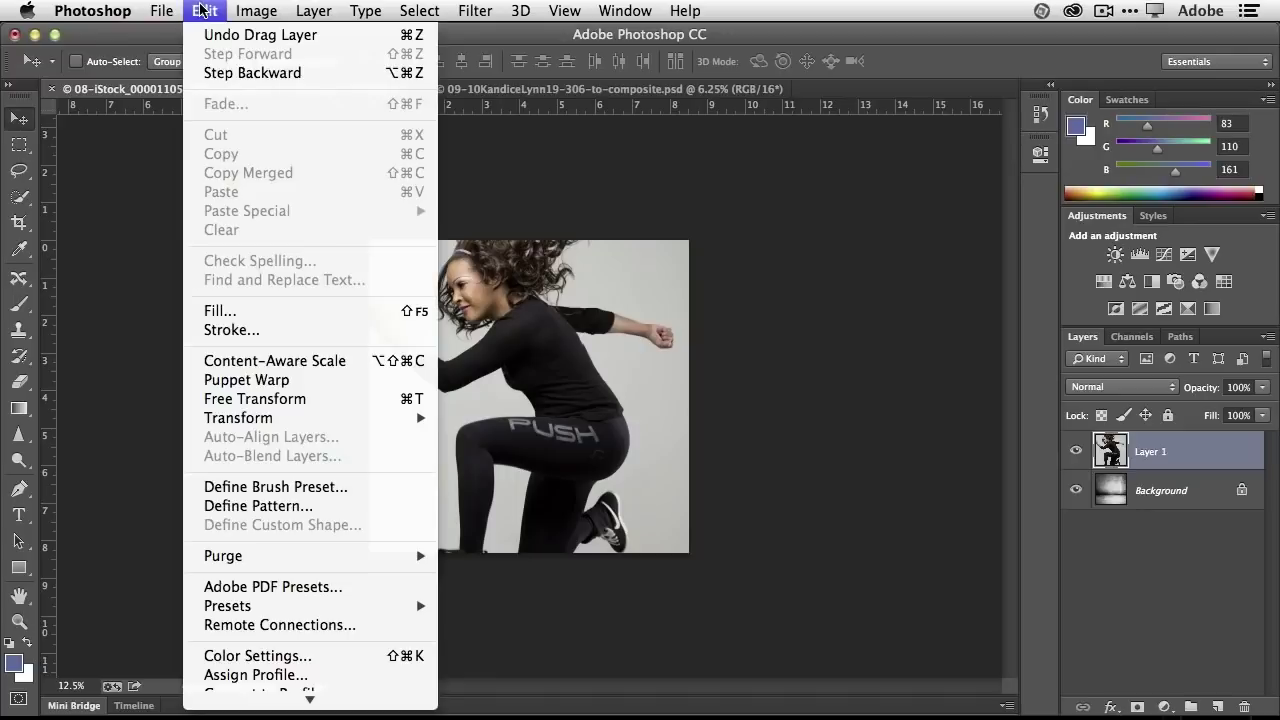
click(270, 400)
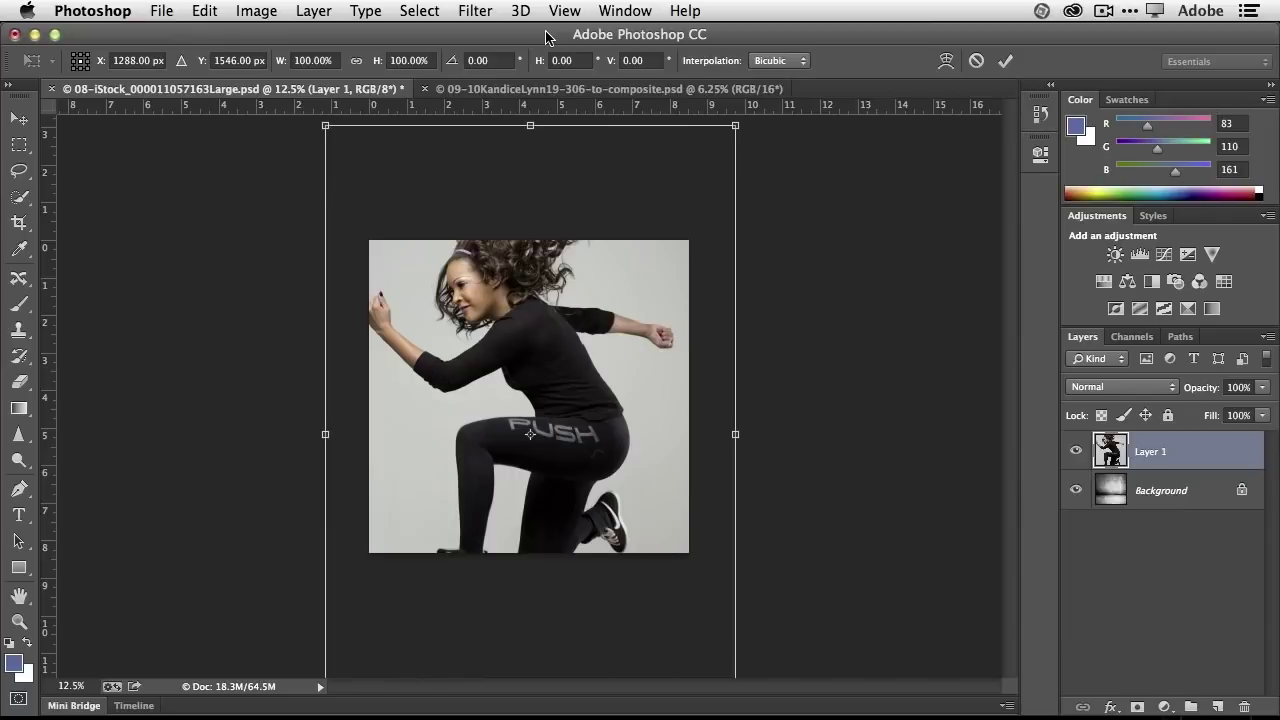
key(super)
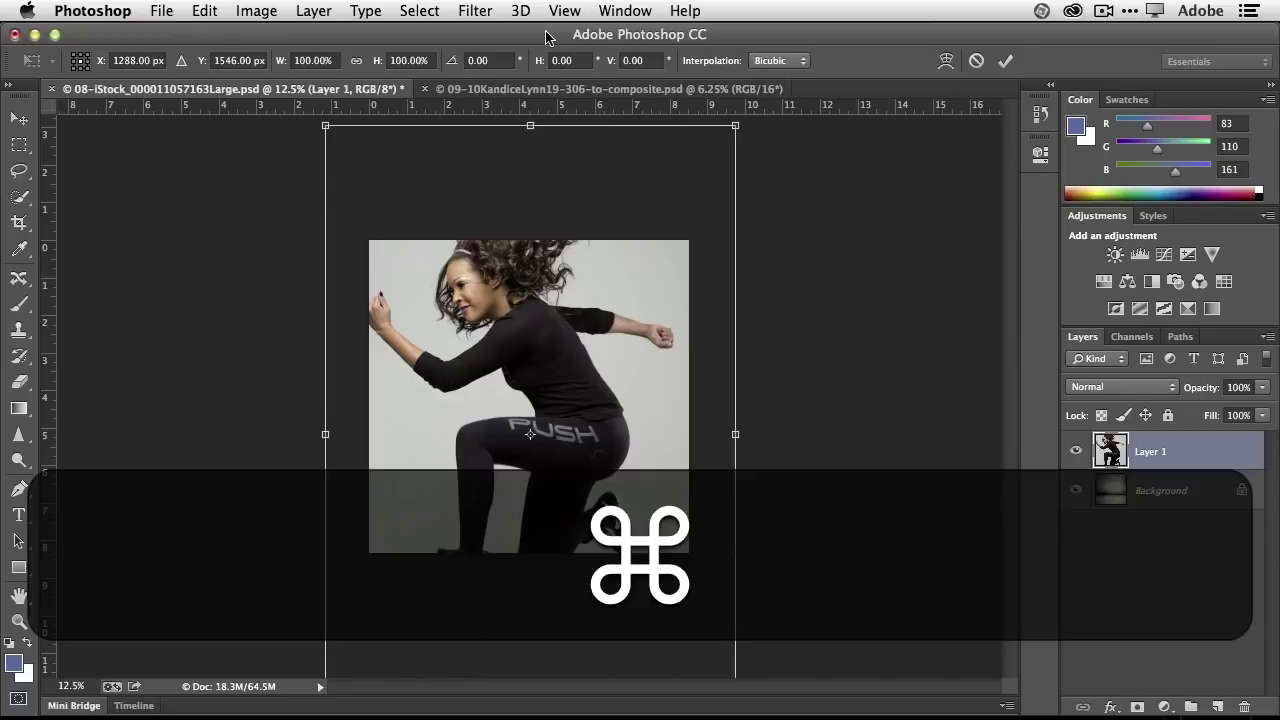
key(super+0)
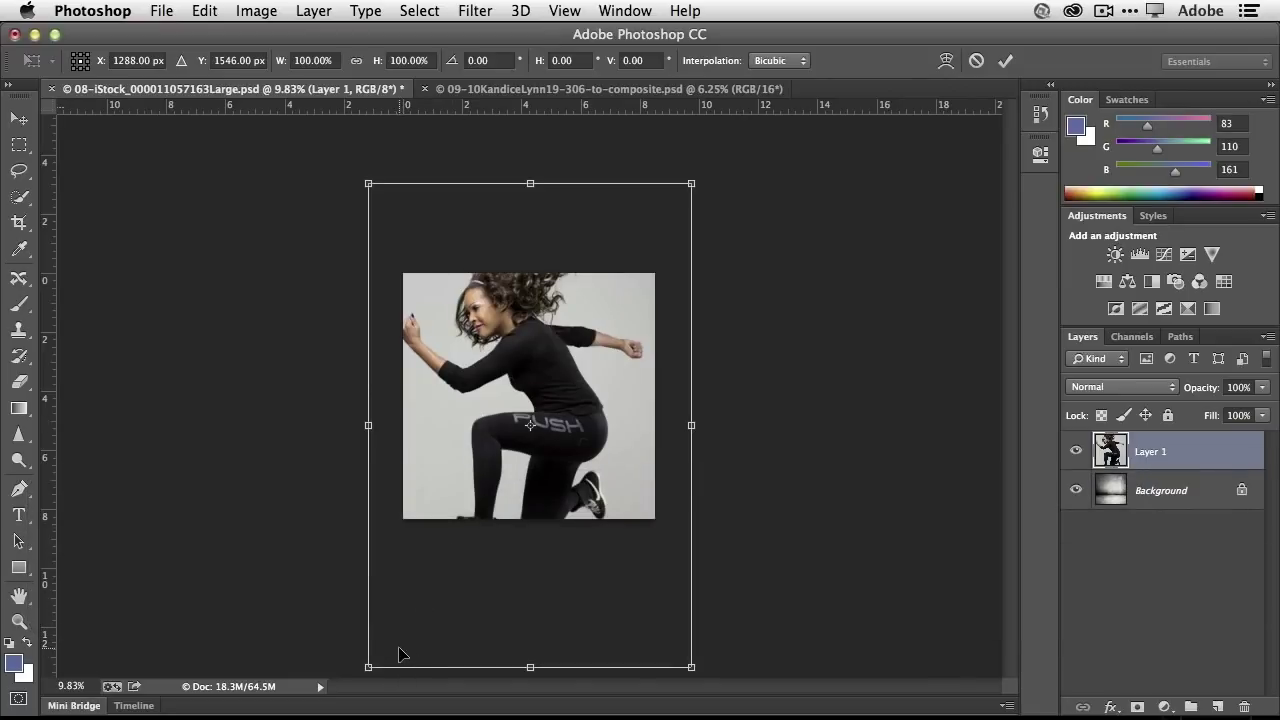
key(shift)
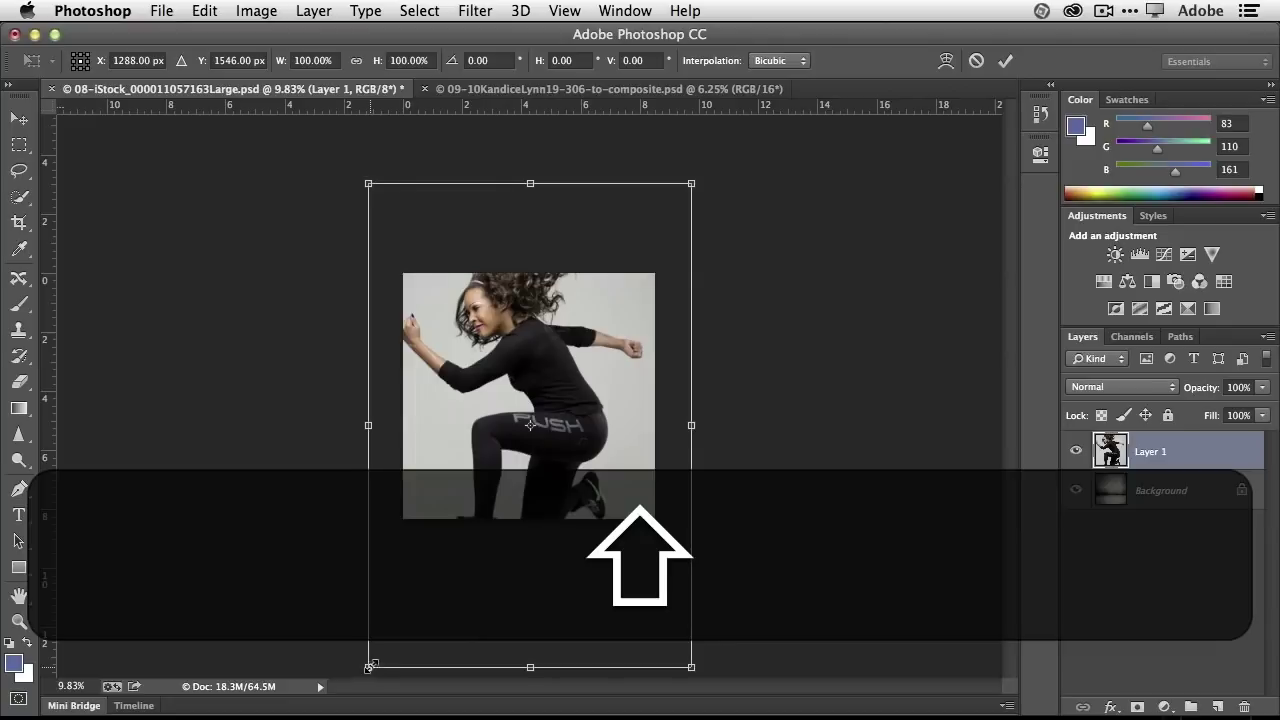
drag(369, 667, 502, 511)
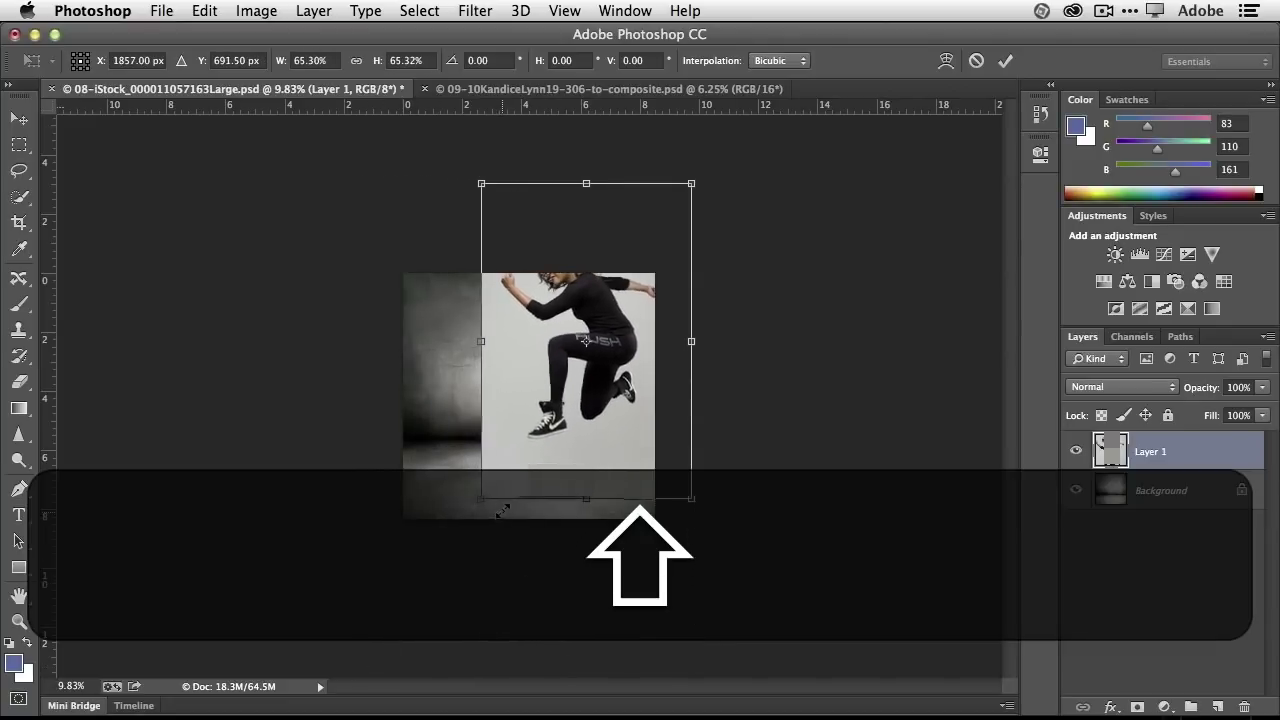
drag(691, 183, 641, 258)
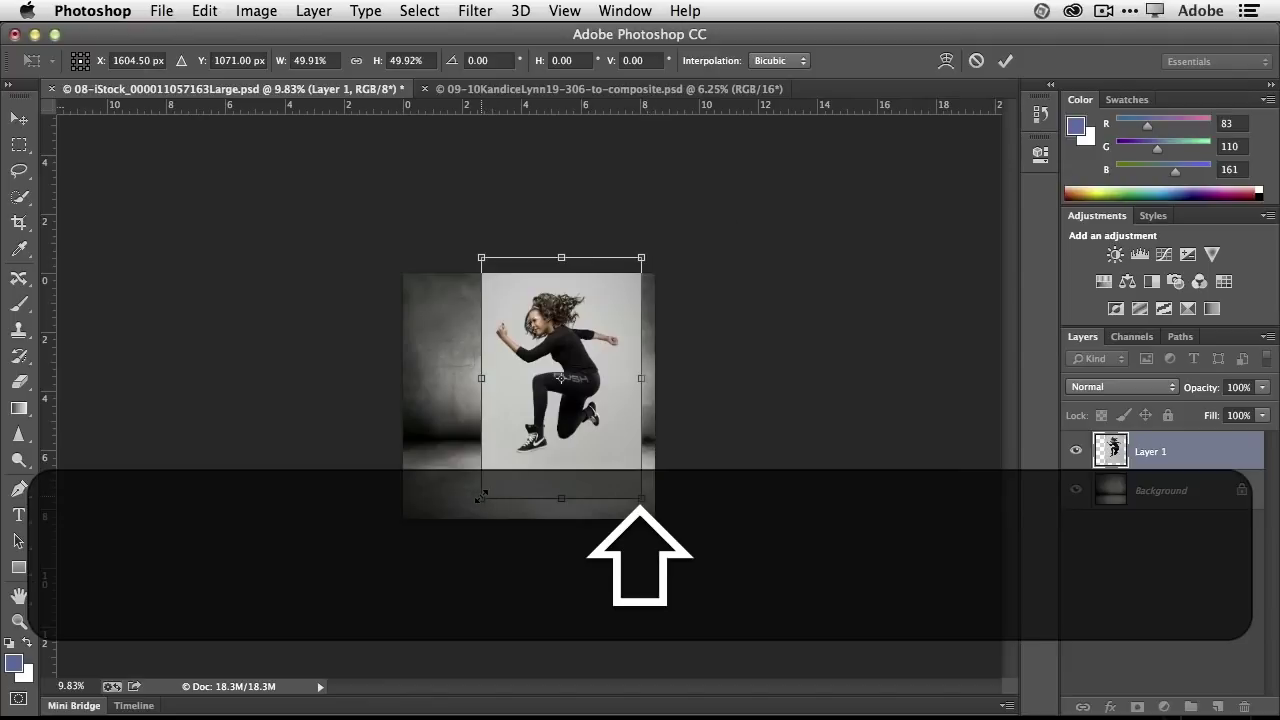
drag(482, 495, 503, 477)
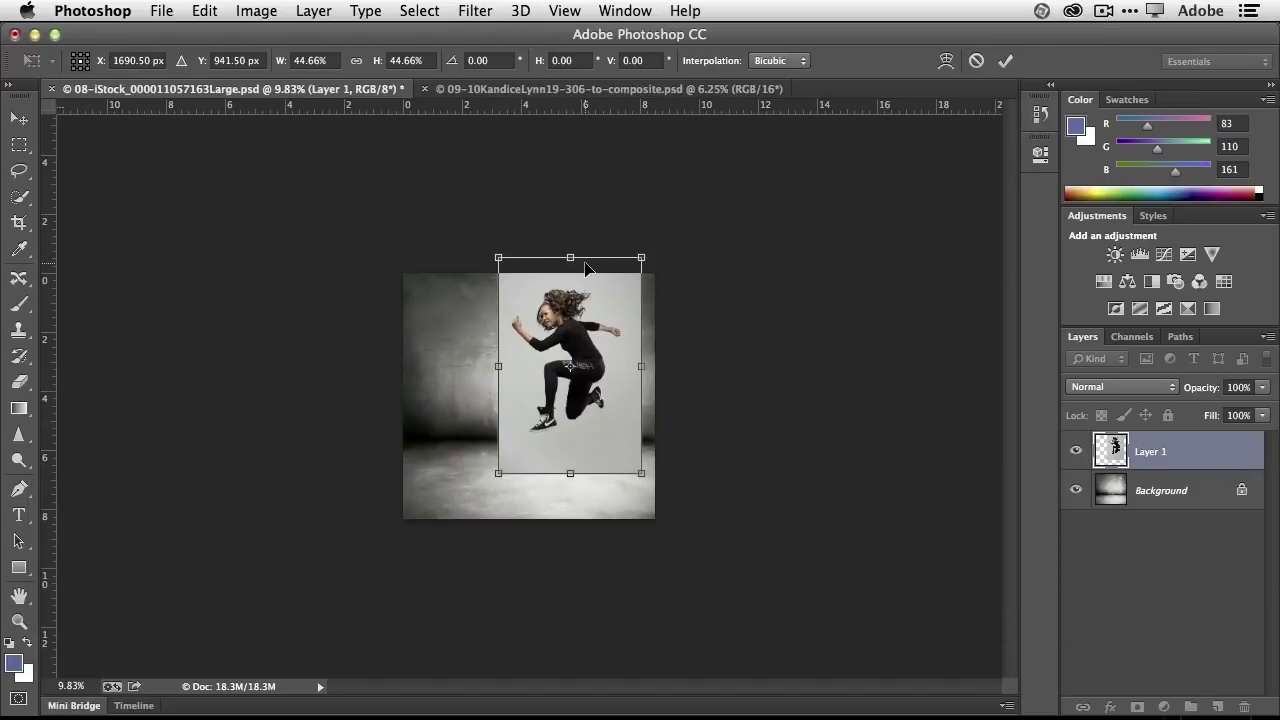
drag(604, 305, 606, 321)
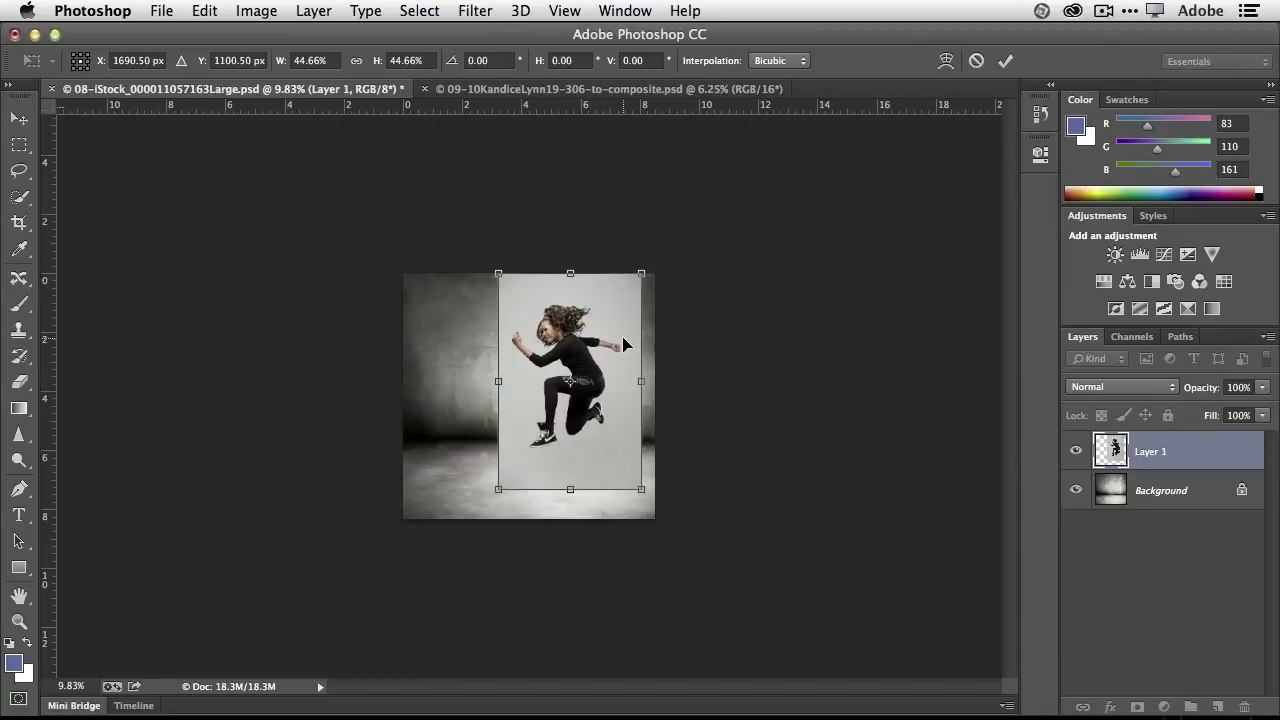
click(1005, 61)
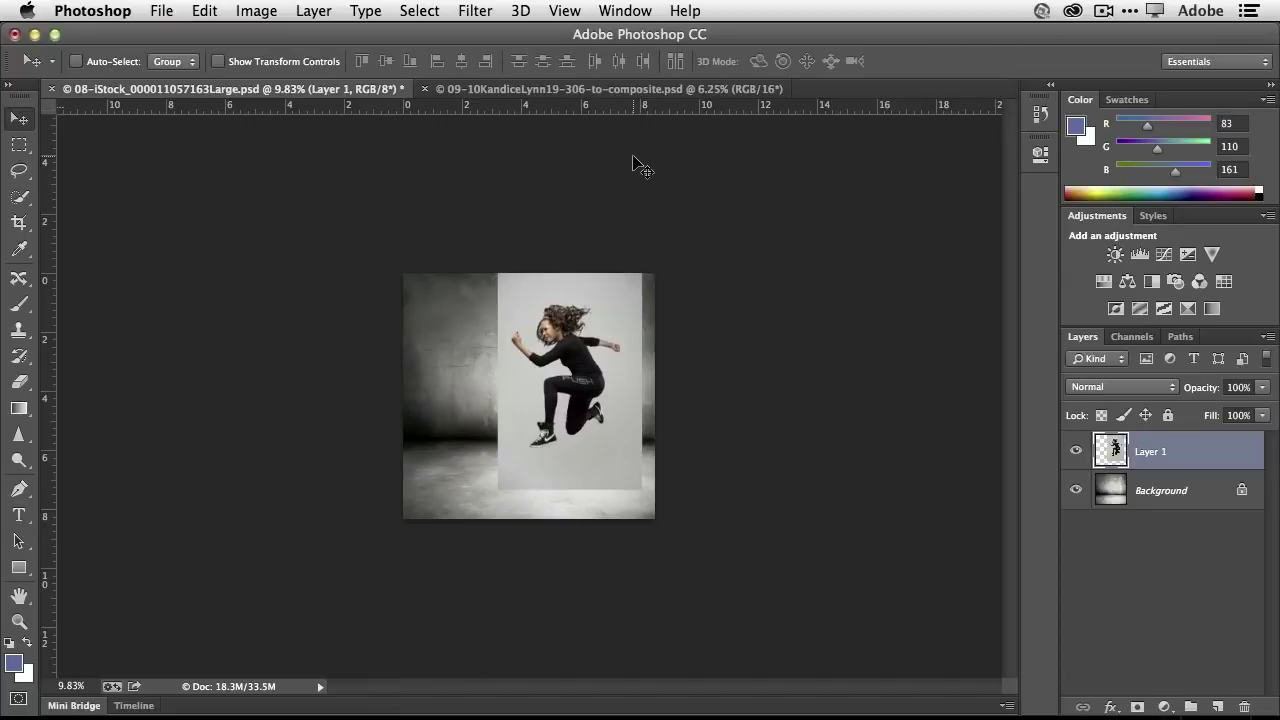
Step: At 25% zoom, Quick-Select the girl's hair, face and body, adding her raised fist
key(super+equal)
key(super+equal)
key(super+equal)
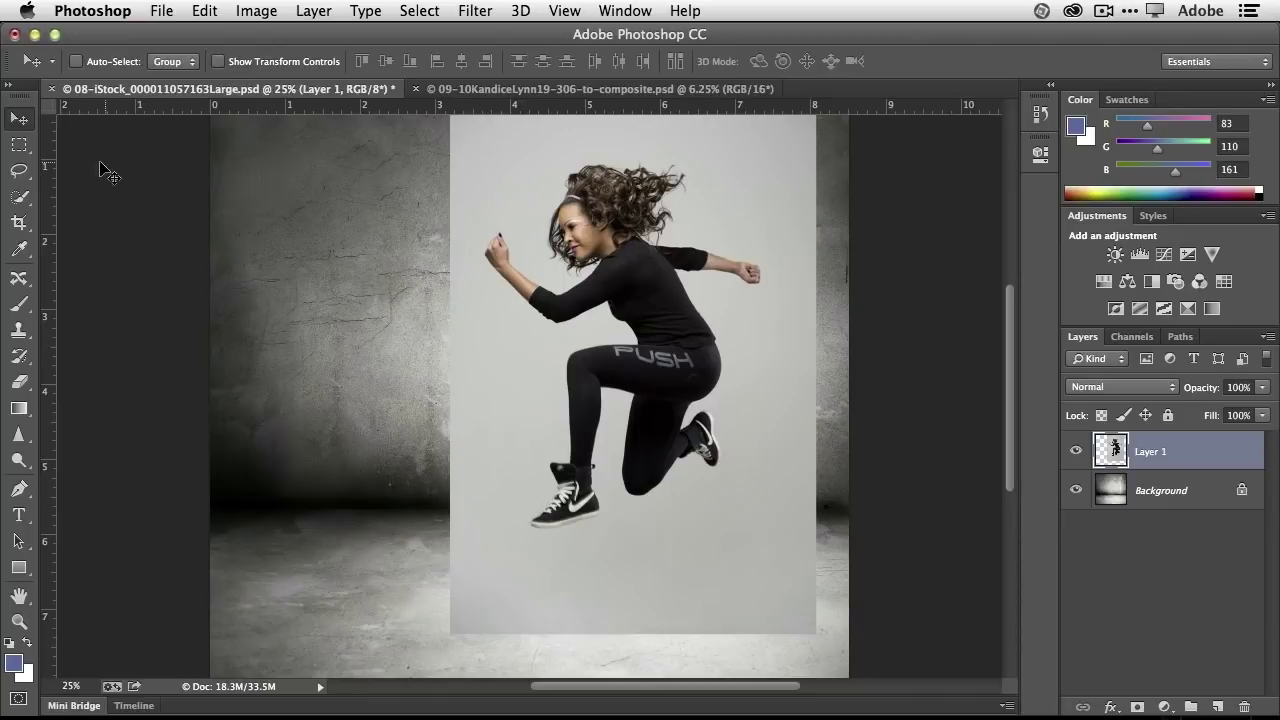
click(20, 198)
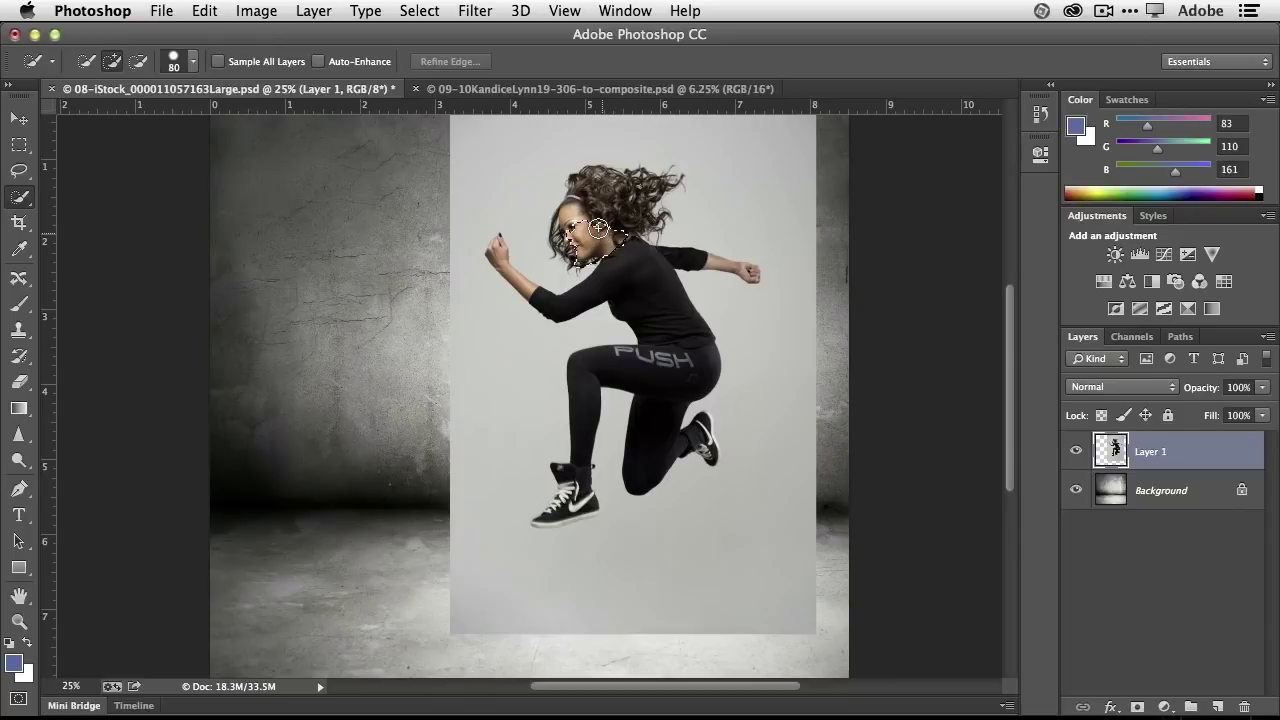
mouse_move(612, 240)
mouse_down()
mouse_move(592, 207)
mouse_move(666, 363)
mouse_move(654, 420)
mouse_move(578, 498)
mouse_up()
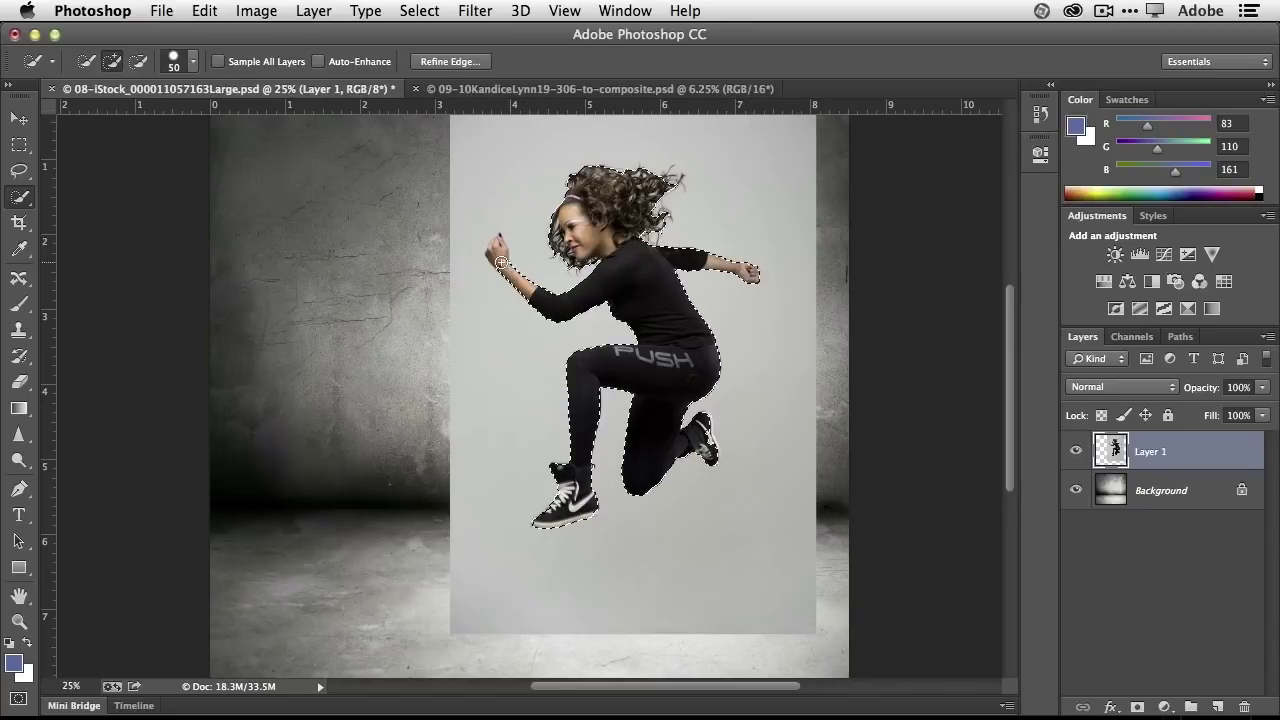
mouse_move(500, 262)
mouse_down()
mouse_move(501, 242)
mouse_move(491, 253)
mouse_up()
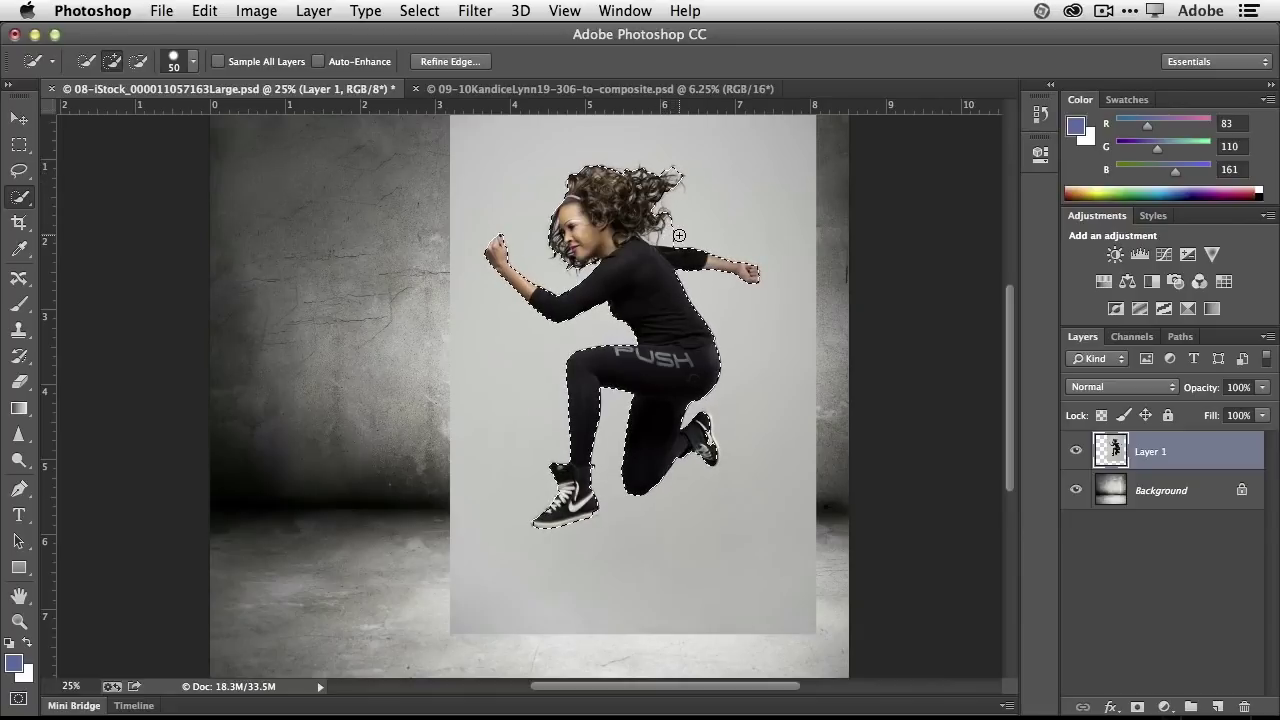
key(alt)
key(alt+super+equal)
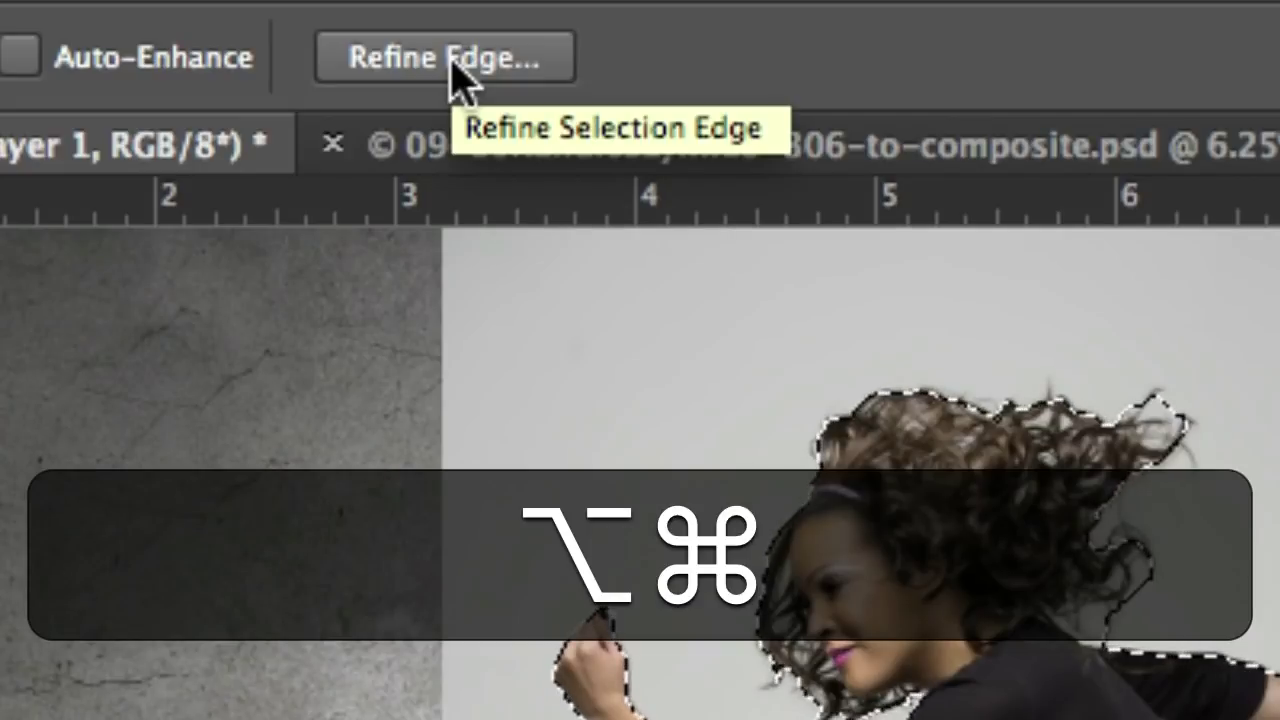
key(alt+super+minus)
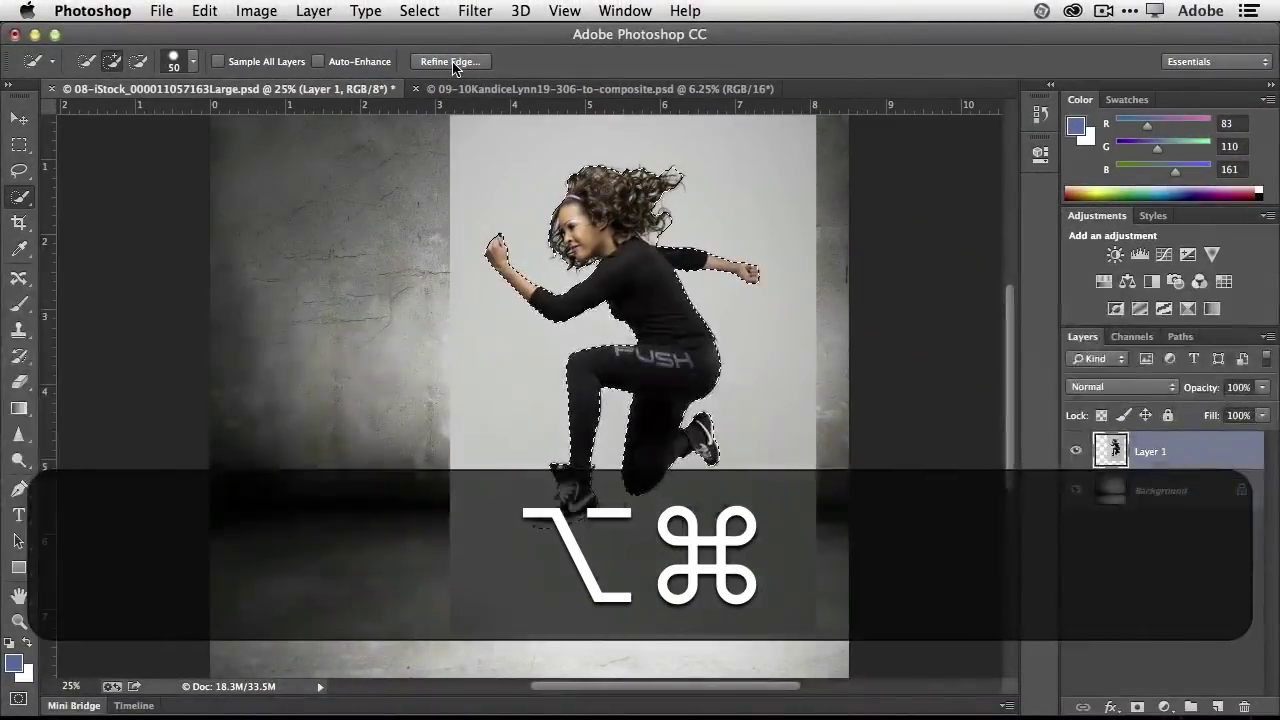
Step: In Refine Edge, preview On Layers with Smart Radius enabled at 7.2 px
click(462, 61)
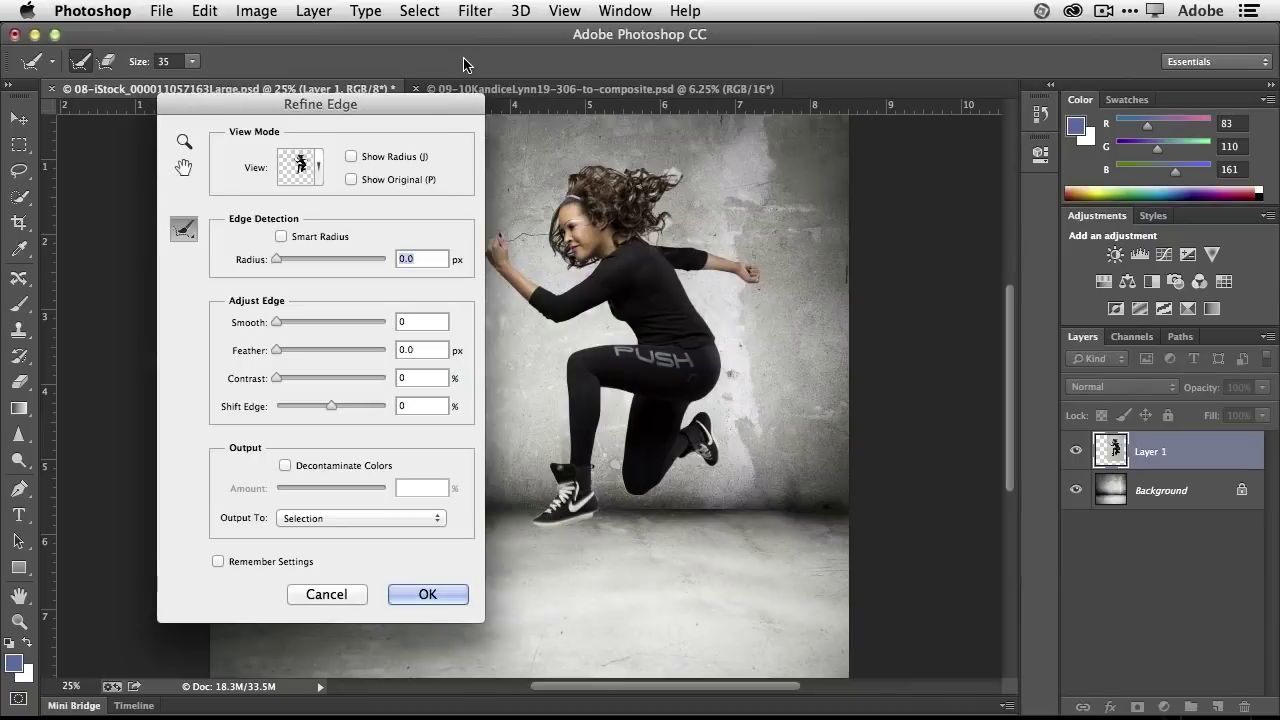
click(318, 172)
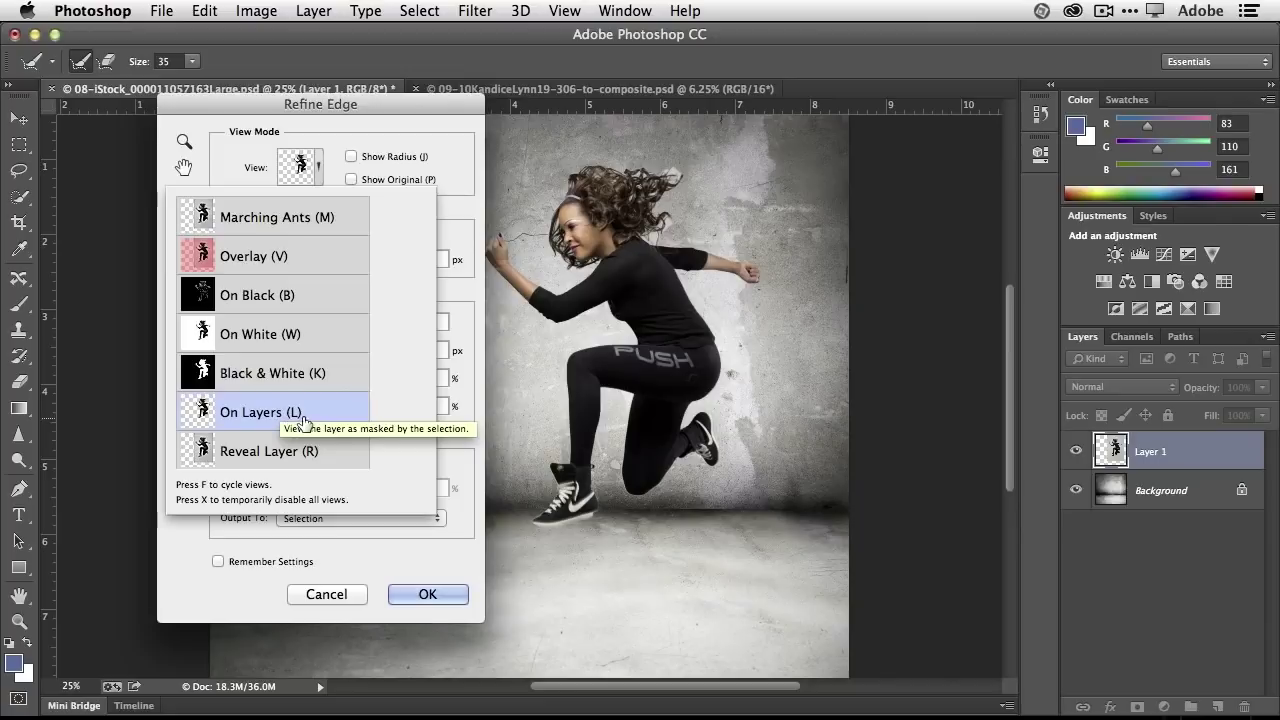
click(351, 122)
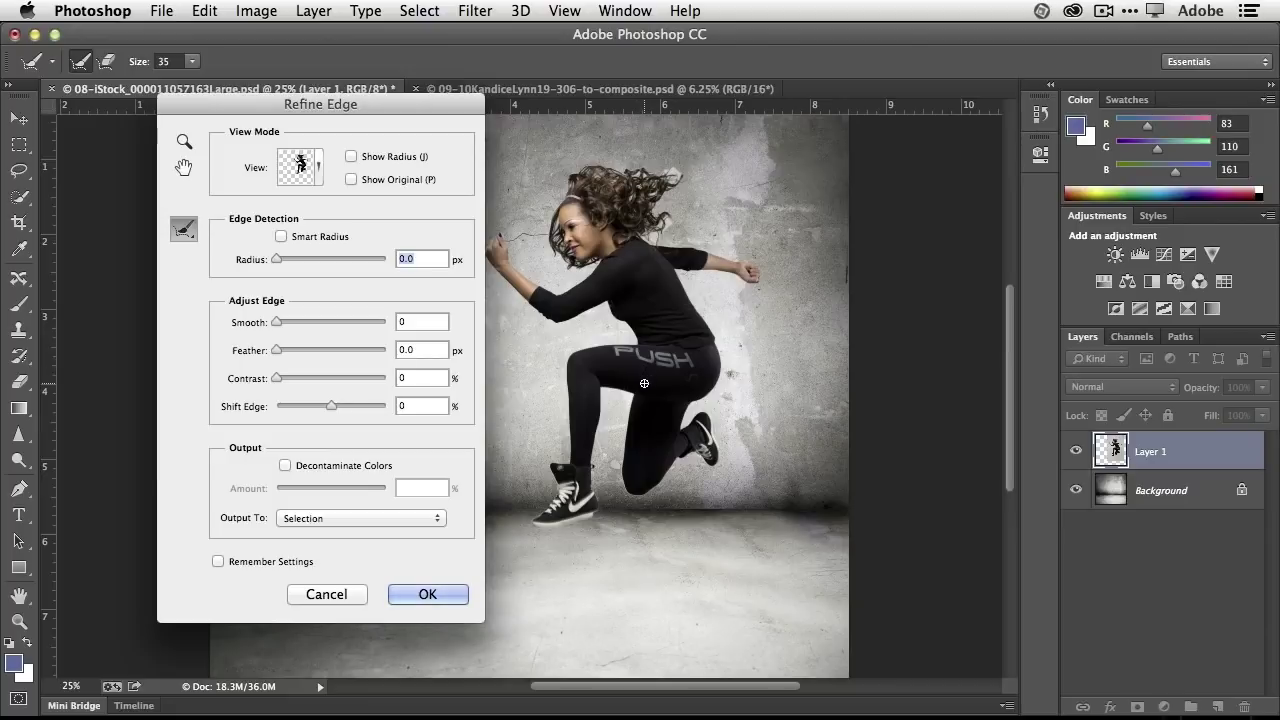
click(281, 236)
click(278, 260)
drag(278, 260, 310, 262)
click(311, 260)
Step: Paint along the girl's hair edge with a size-80 refine brush
key(bracketright)
key(bracketright)
key(bracketright)
key(bracketright)
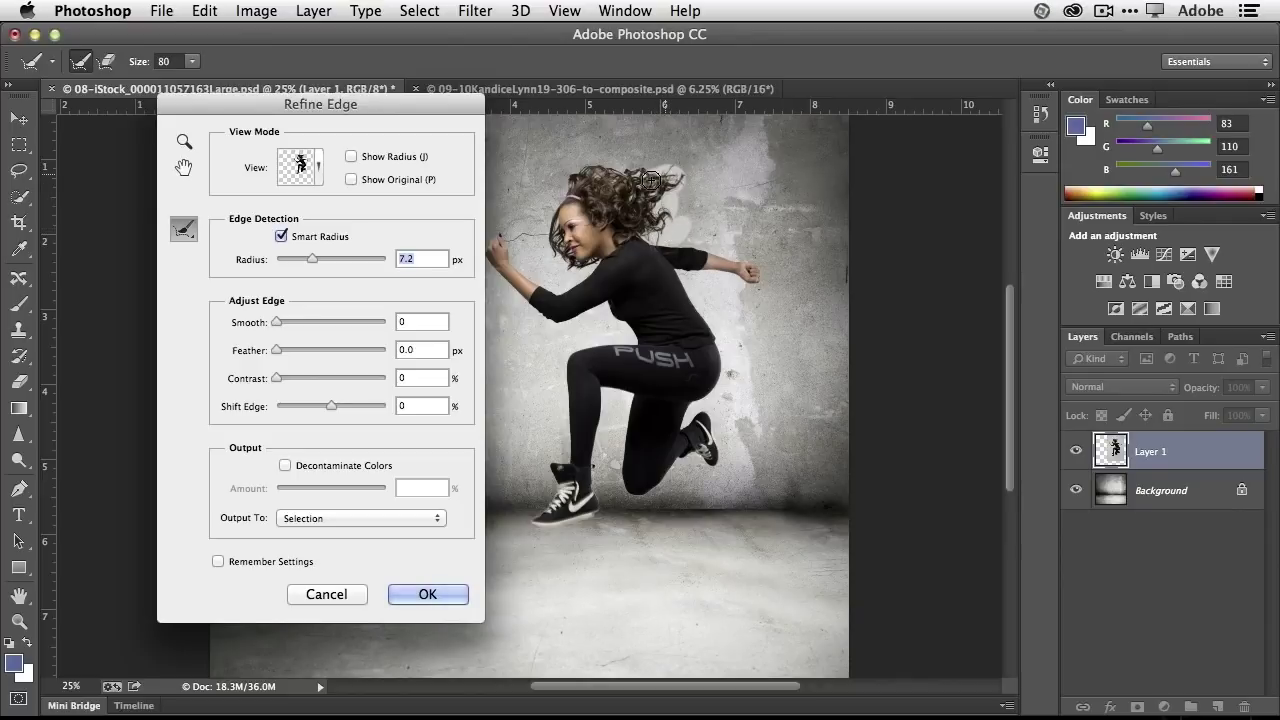
mouse_move(579, 172)
mouse_down()
mouse_move(590, 168)
mouse_move(545, 192)
mouse_move(562, 258)
mouse_up()
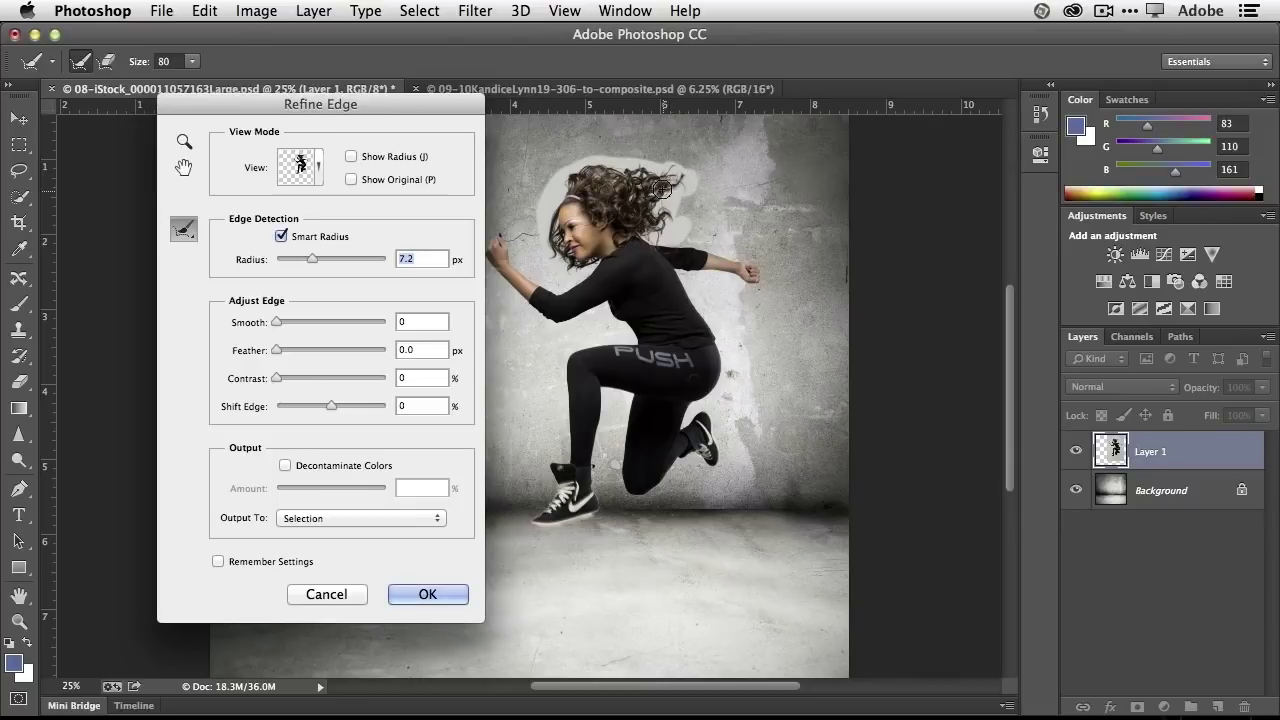
drag(667, 204, 675, 198)
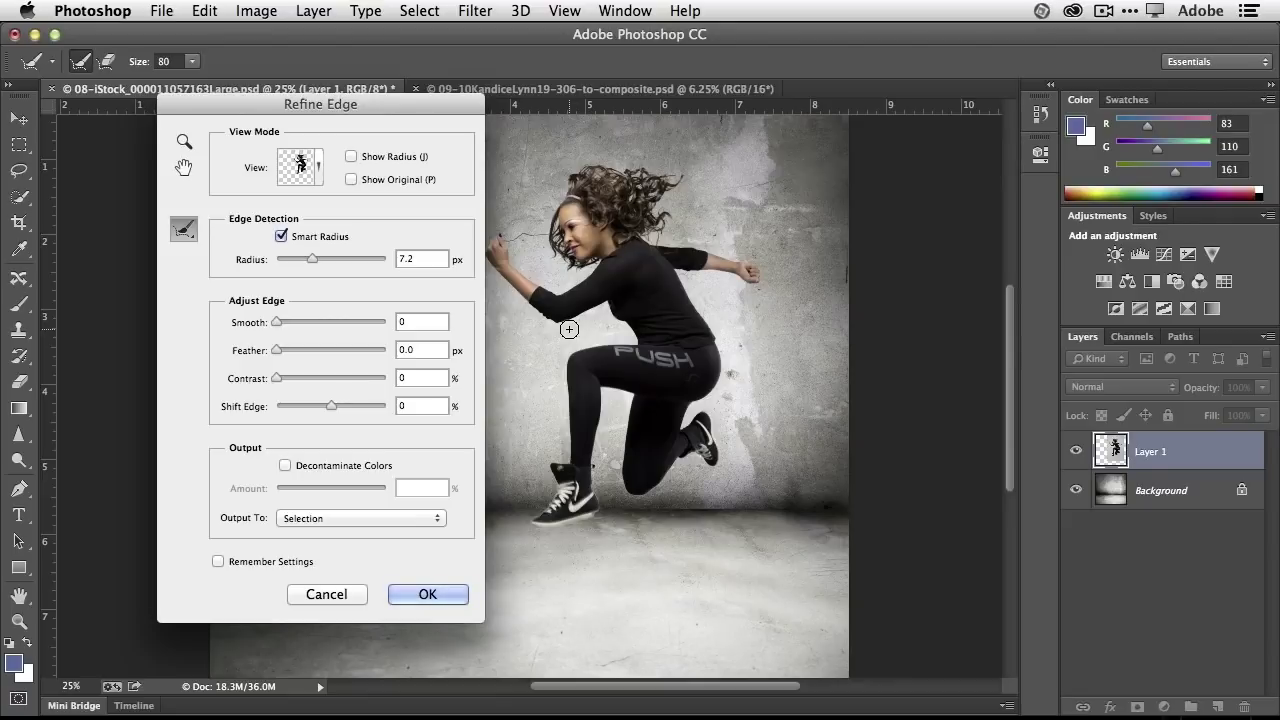
Step: Decontaminate colours at 60%, shift edge -29%, and output the cutout to a new layer
click(285, 468)
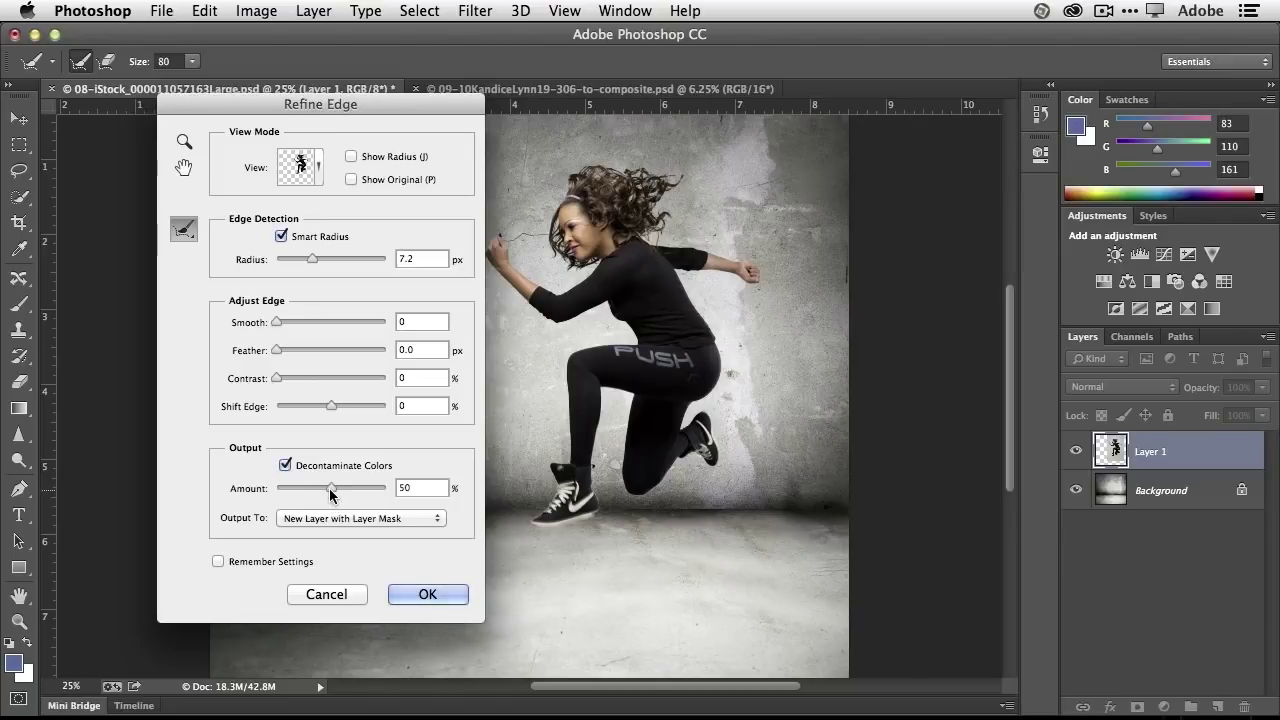
drag(331, 489, 343, 488)
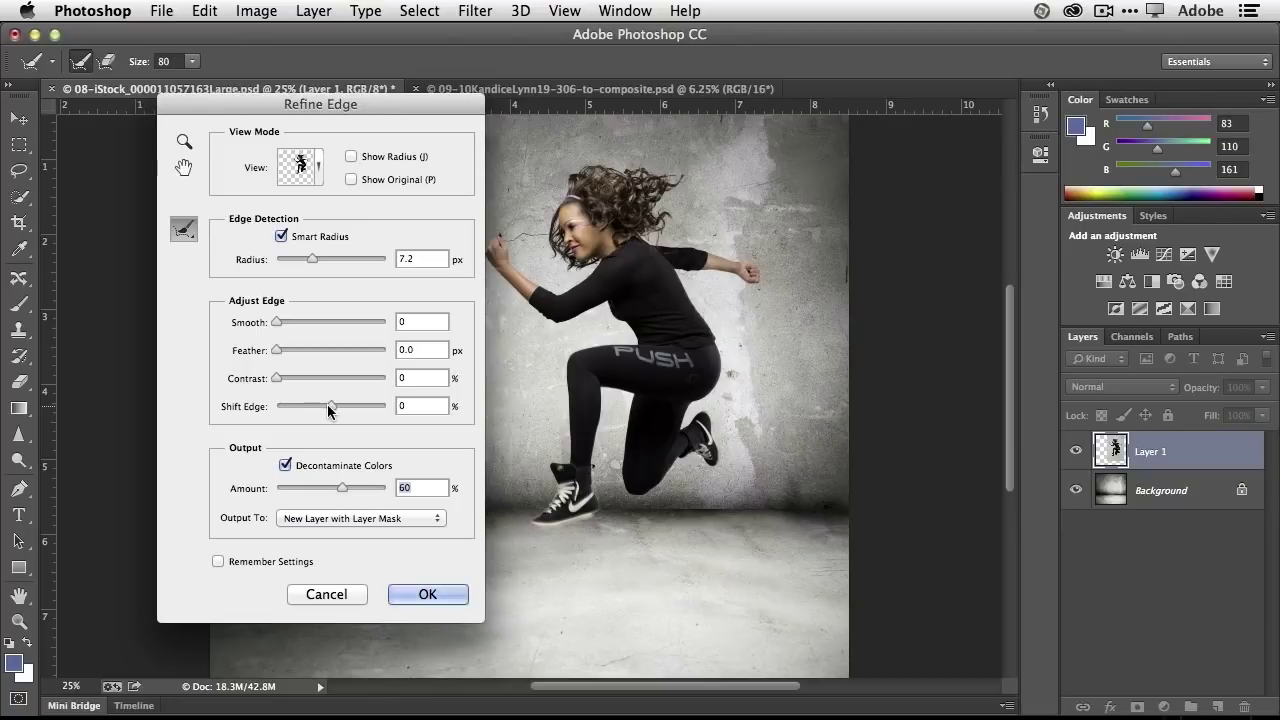
drag(331, 406, 320, 410)
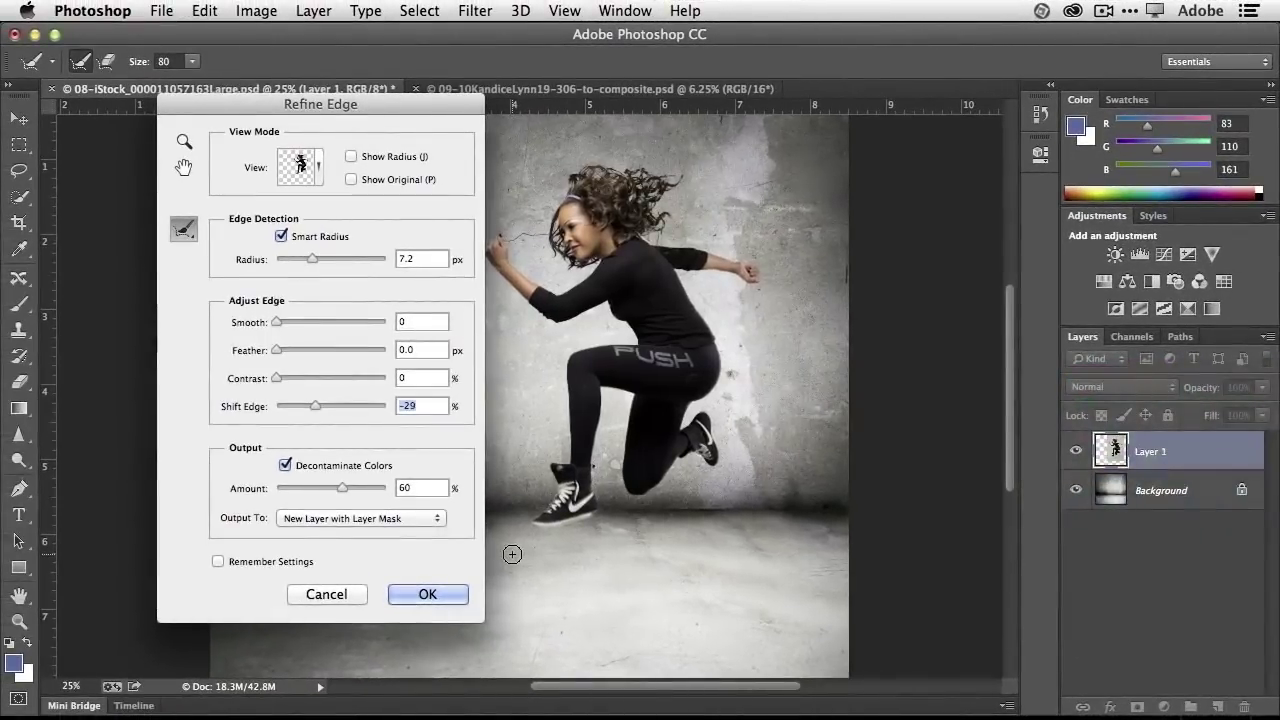
click(377, 519)
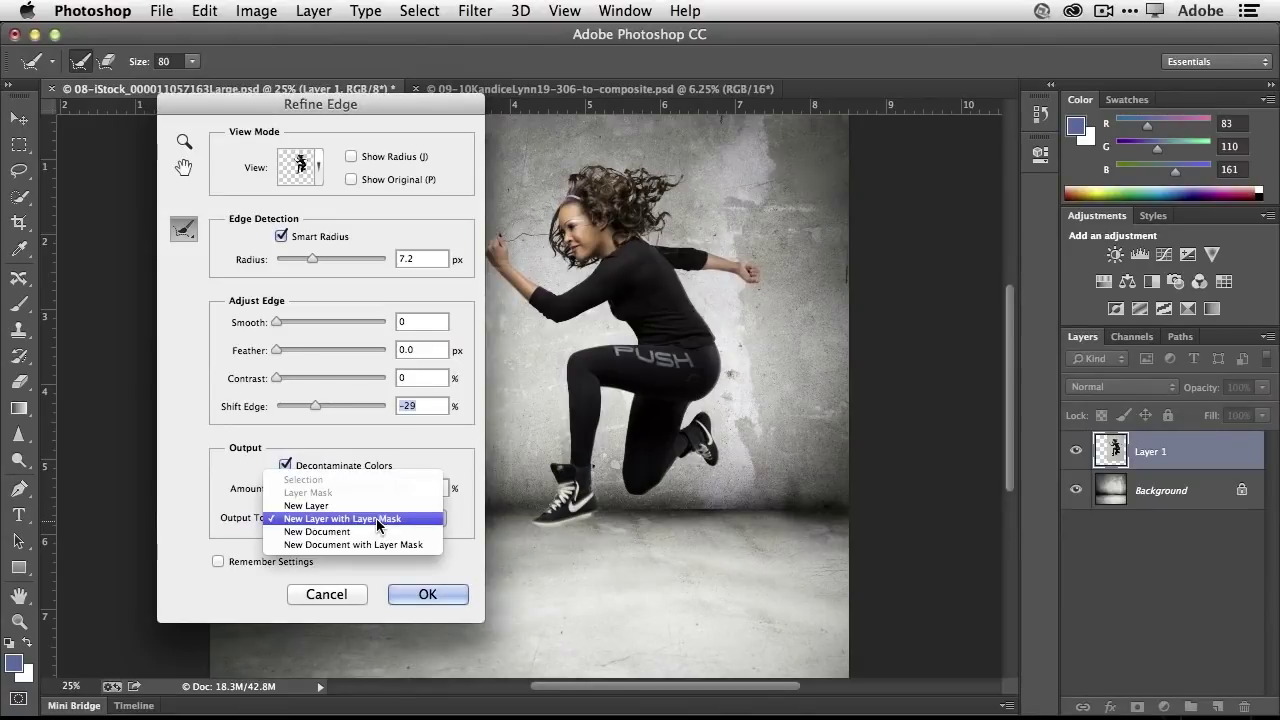
click(376, 503)
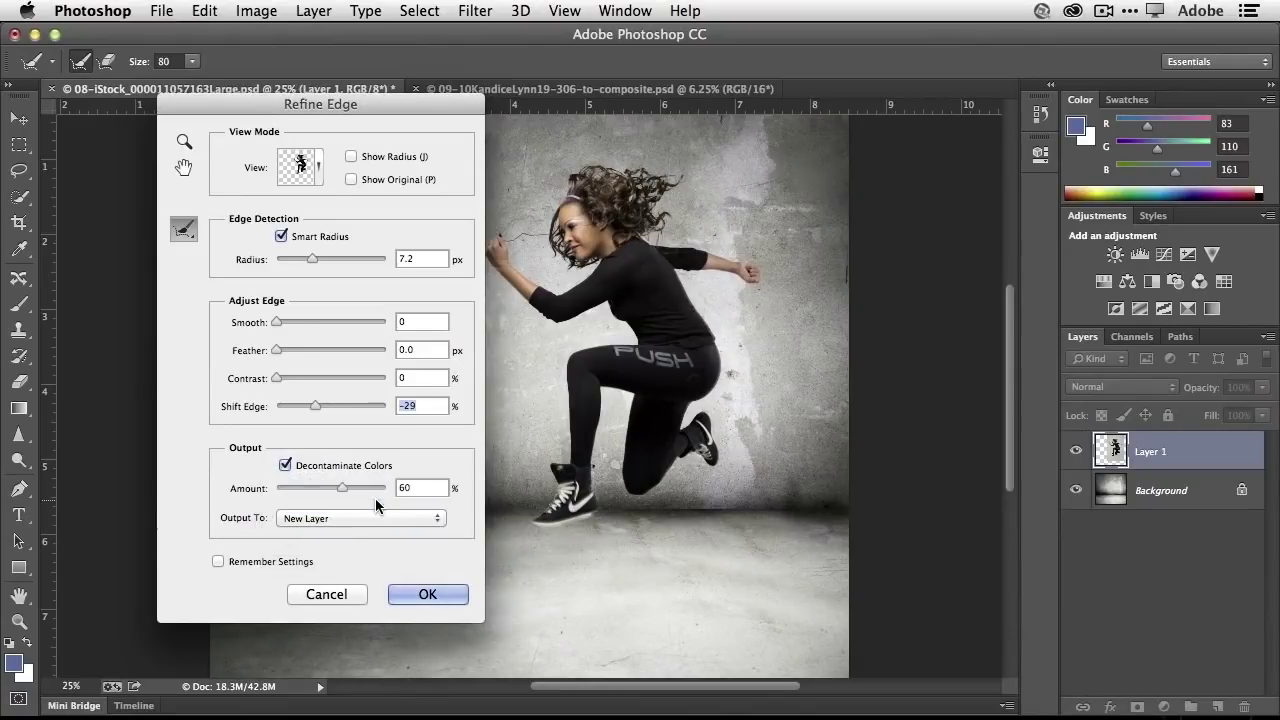
click(425, 595)
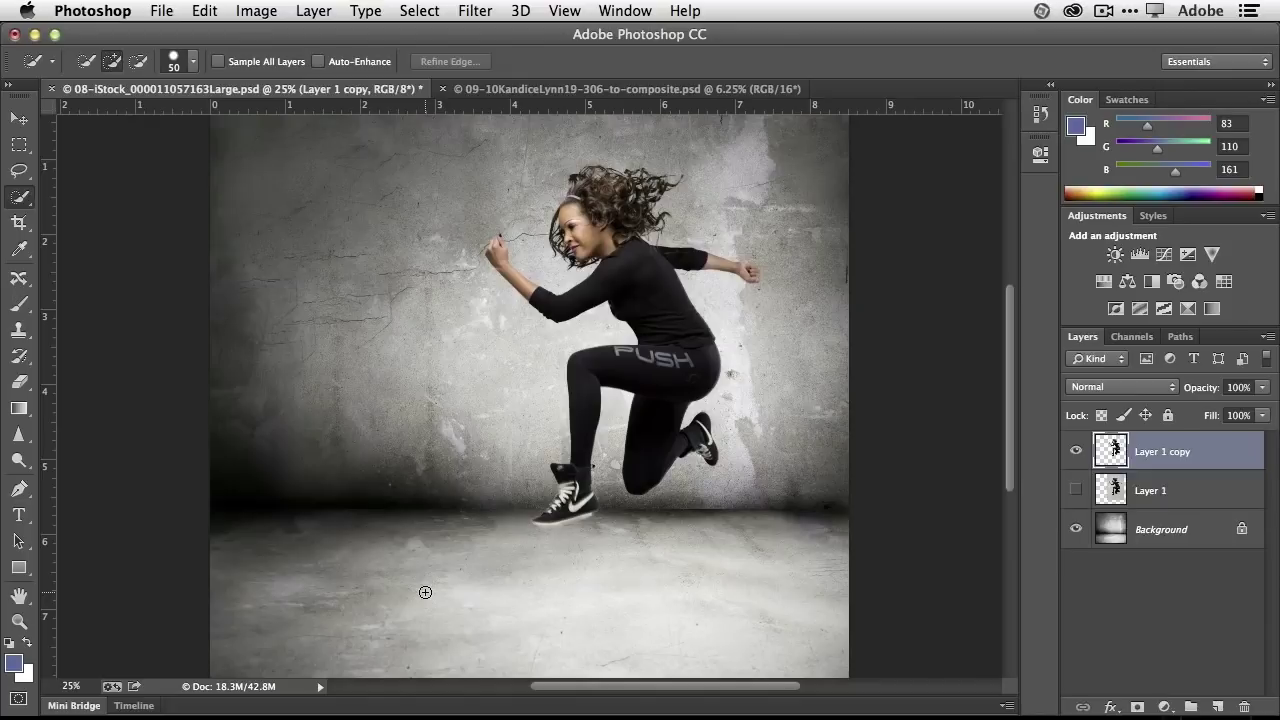
Step: Keep the original Layer 1 hidden and move the cutout girl higher and right on the wall
click(1076, 490)
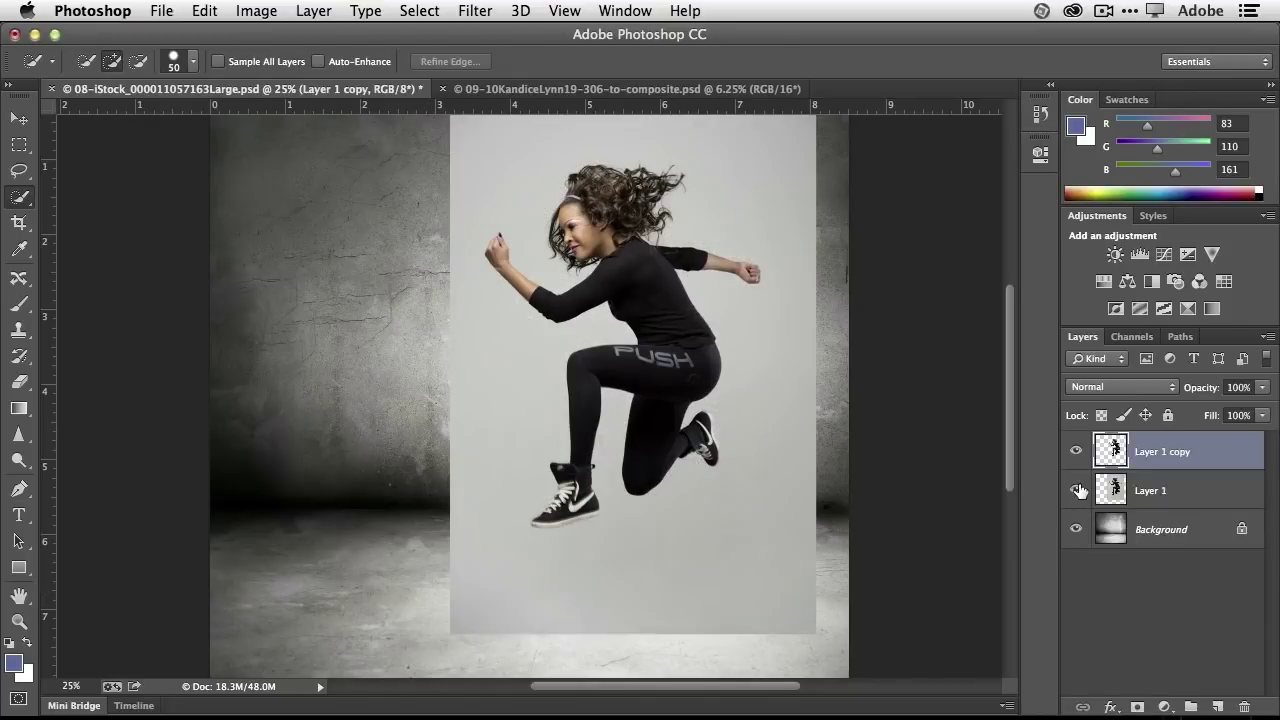
click(1076, 490)
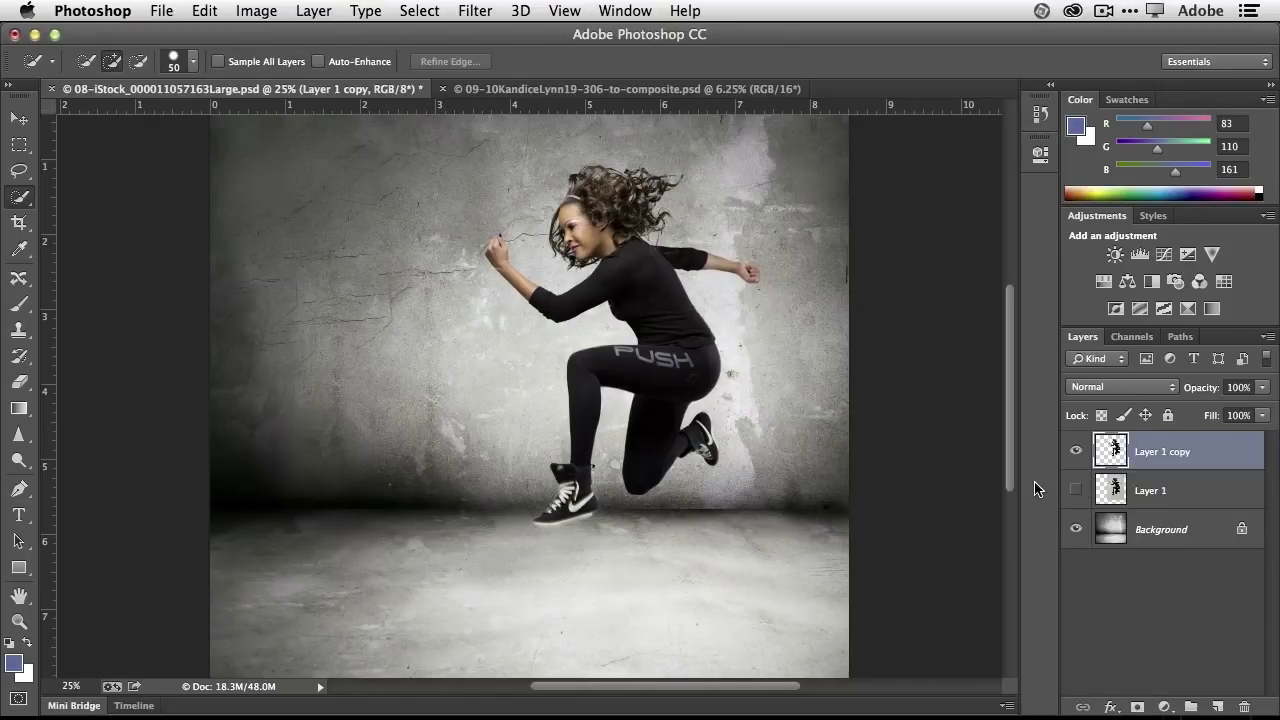
click(20, 120)
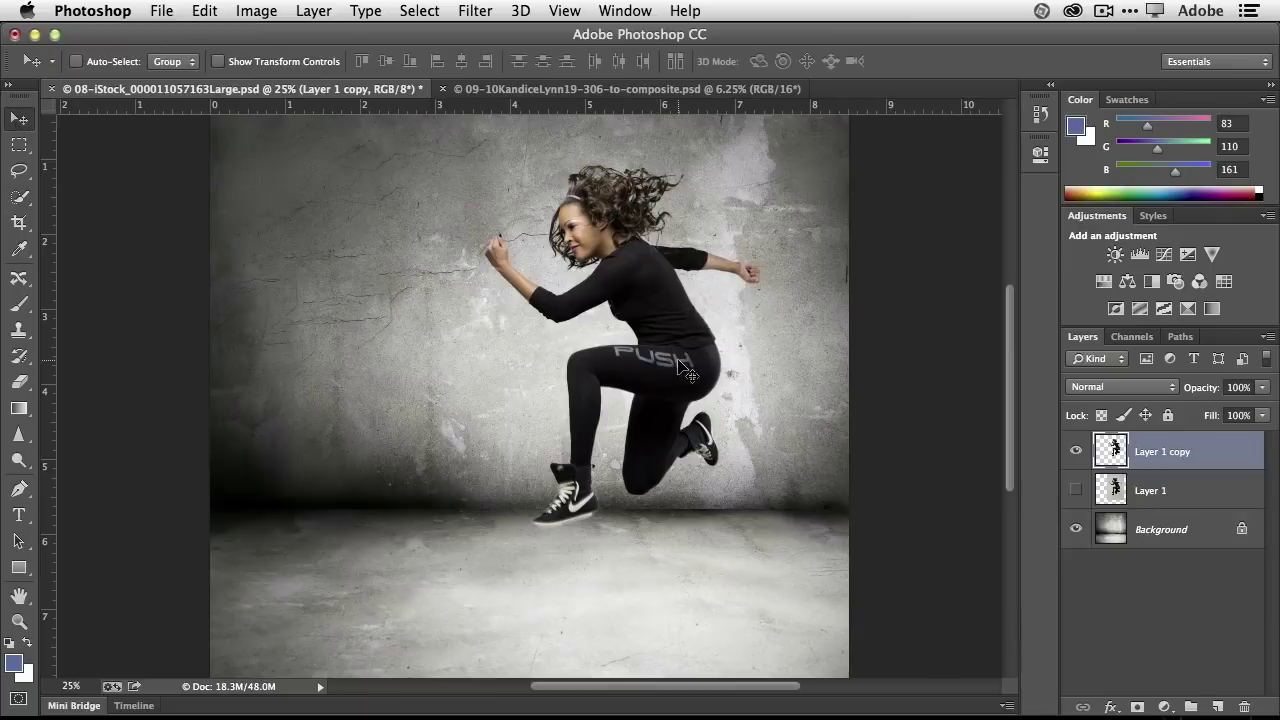
drag(688, 372, 746, 323)
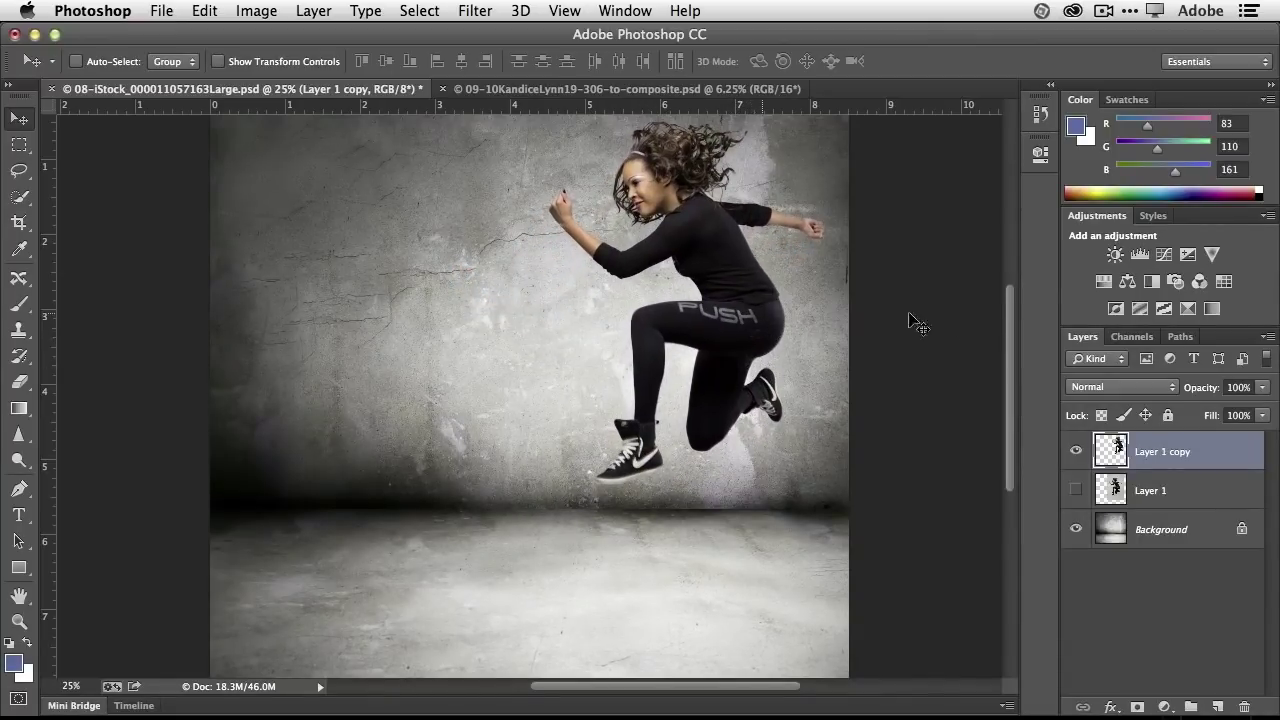
drag(1009, 318, 1009, 288)
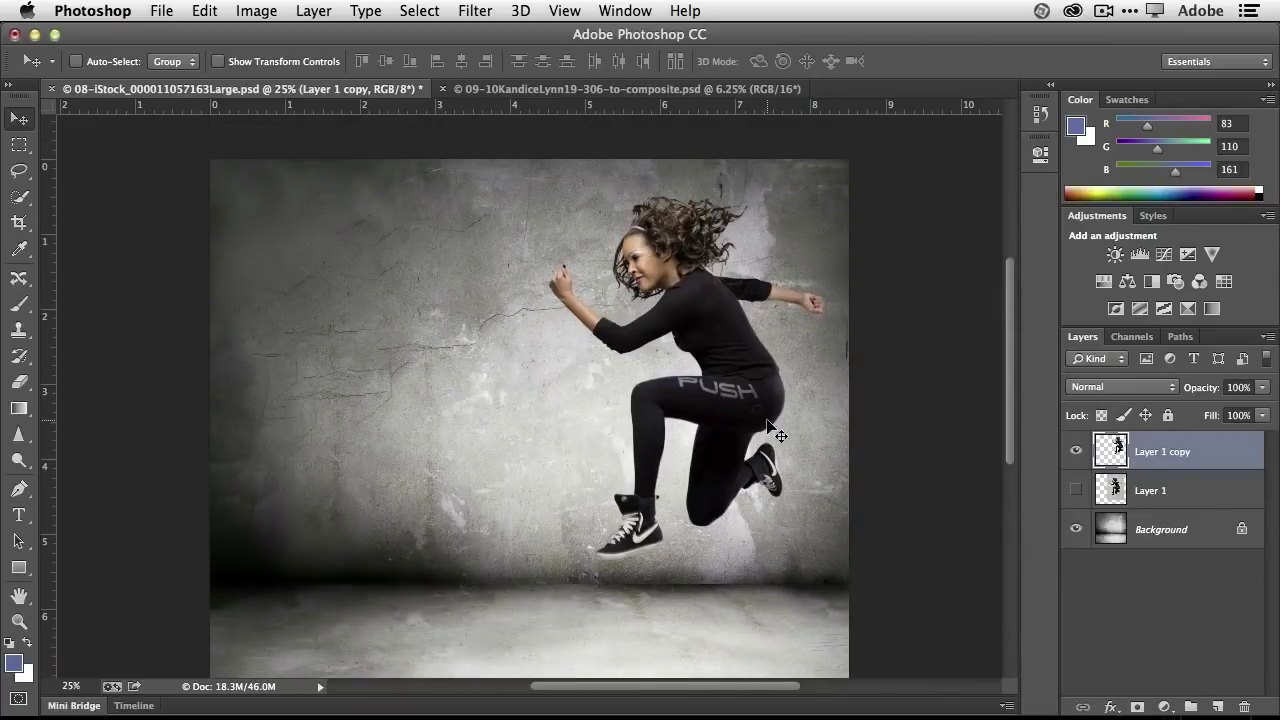
drag(768, 425, 765, 396)
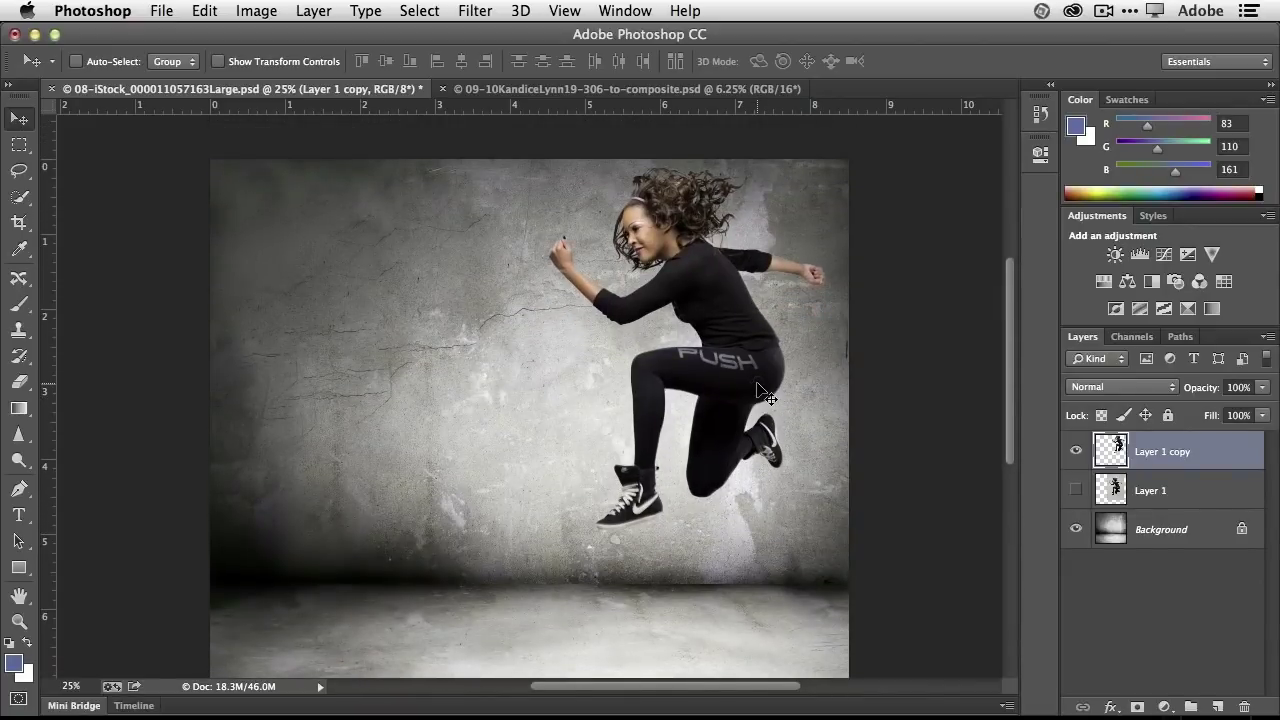
key(super+minus)
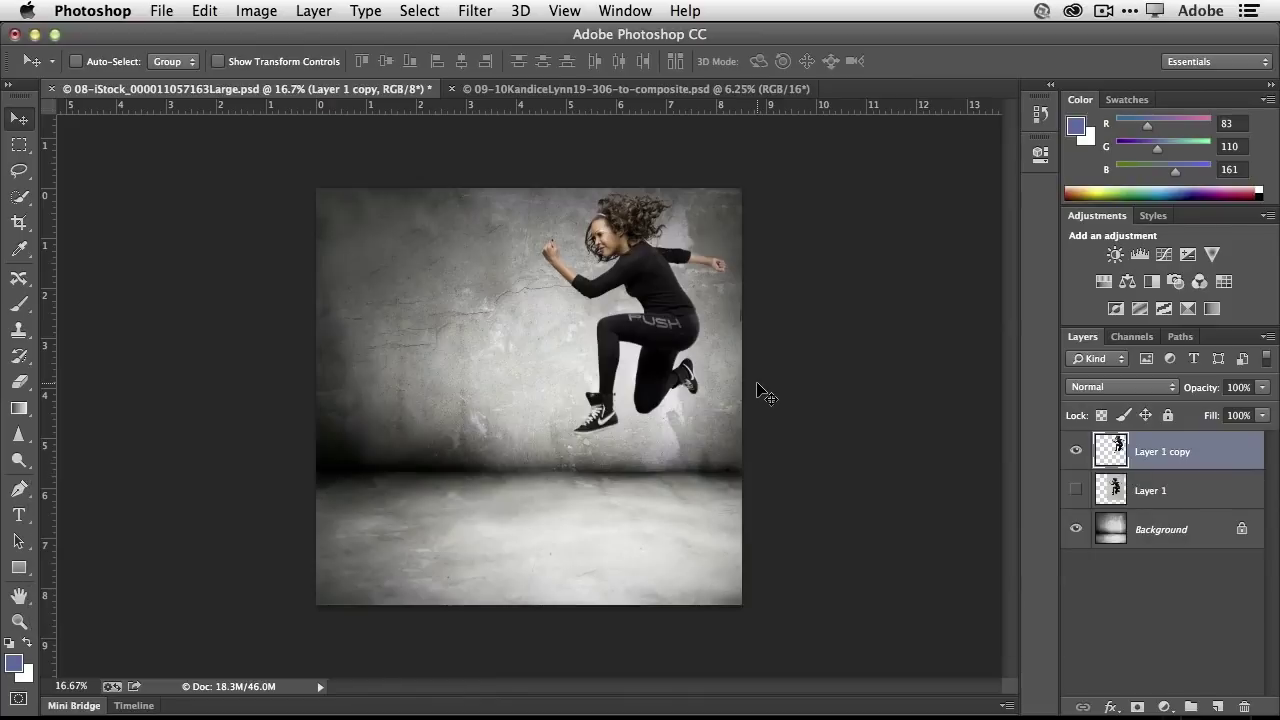
drag(688, 319, 684, 322)
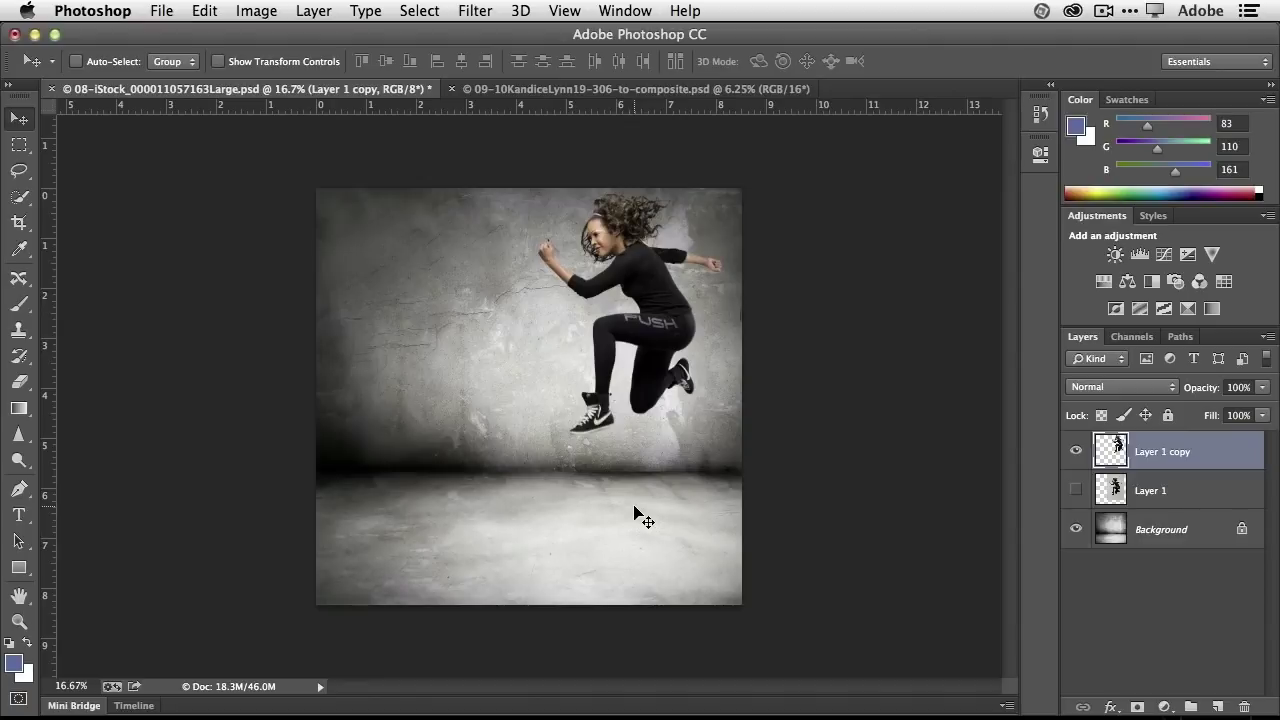
Step: Rename the cutout layer 'Kandice' and duplicate it
double_click(1165, 451)
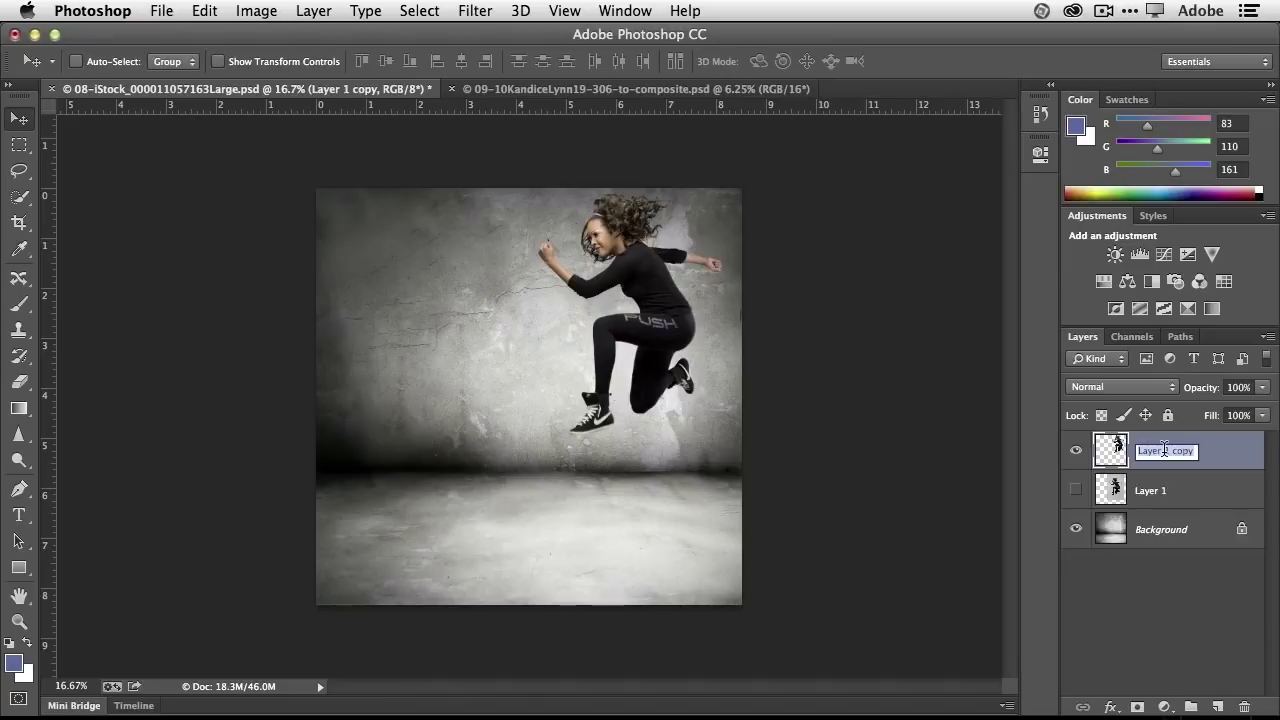
text(Kandice)
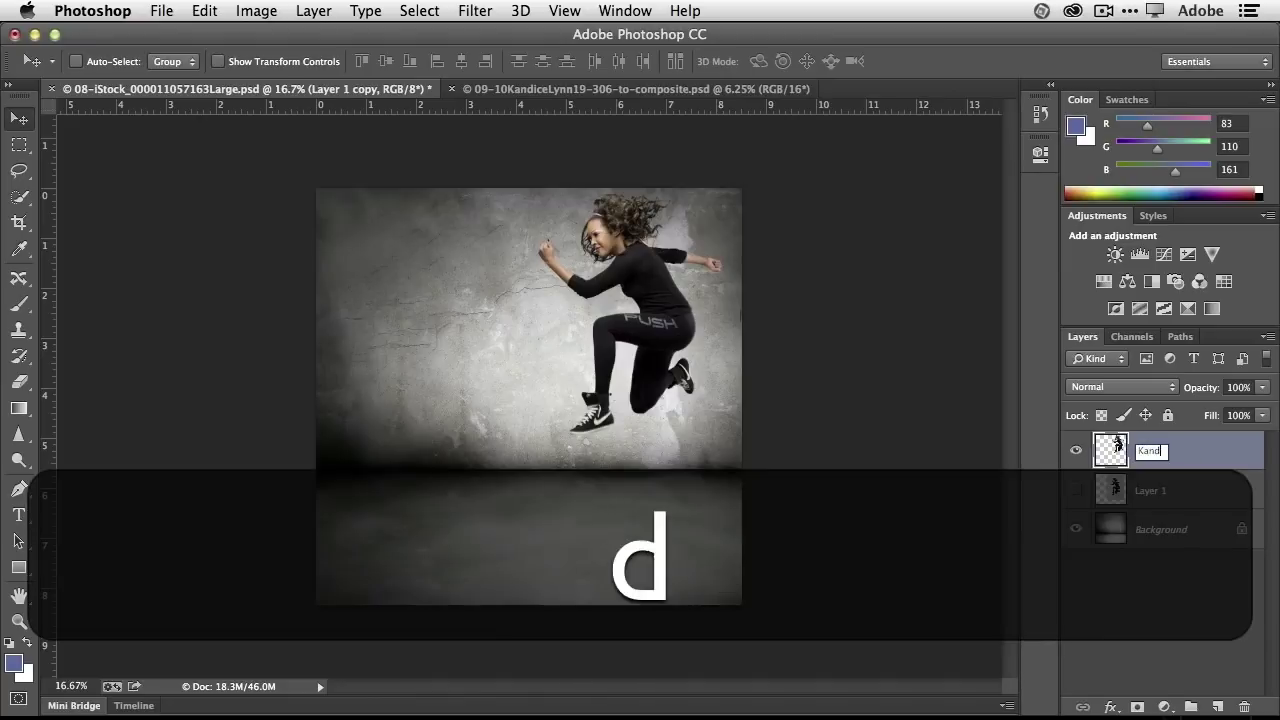
key(Return)
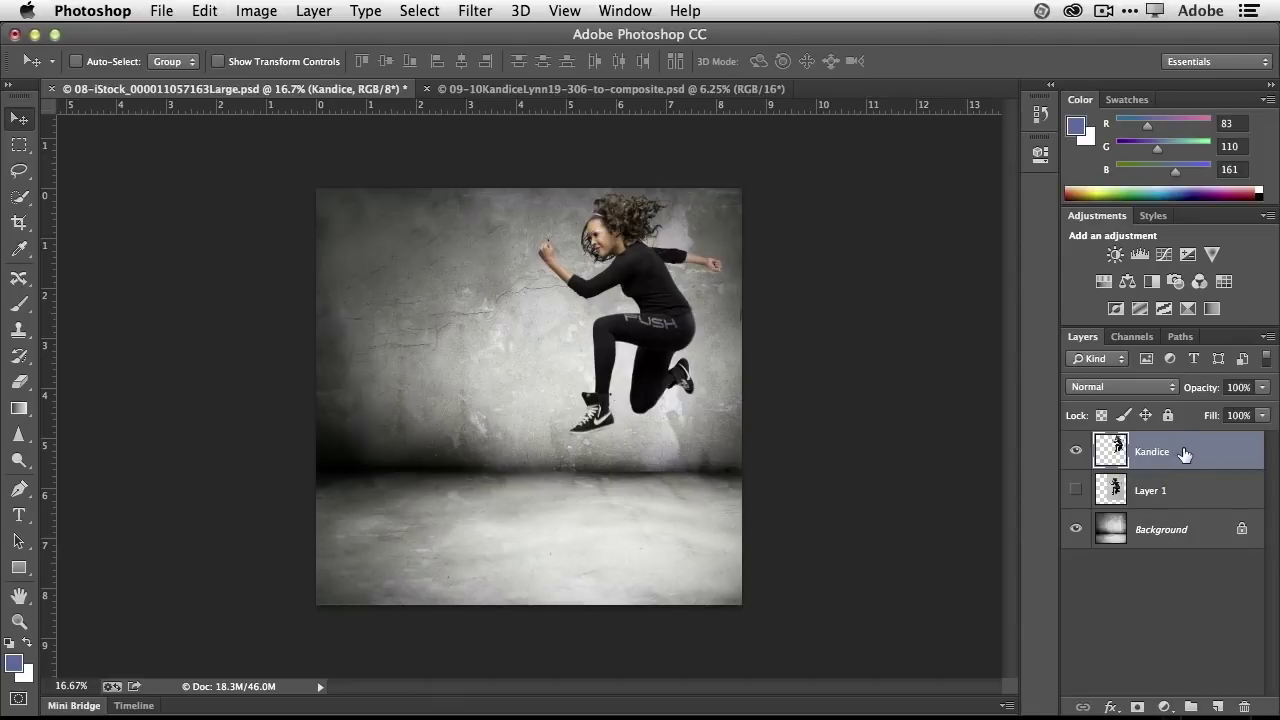
drag(1187, 459, 1221, 706)
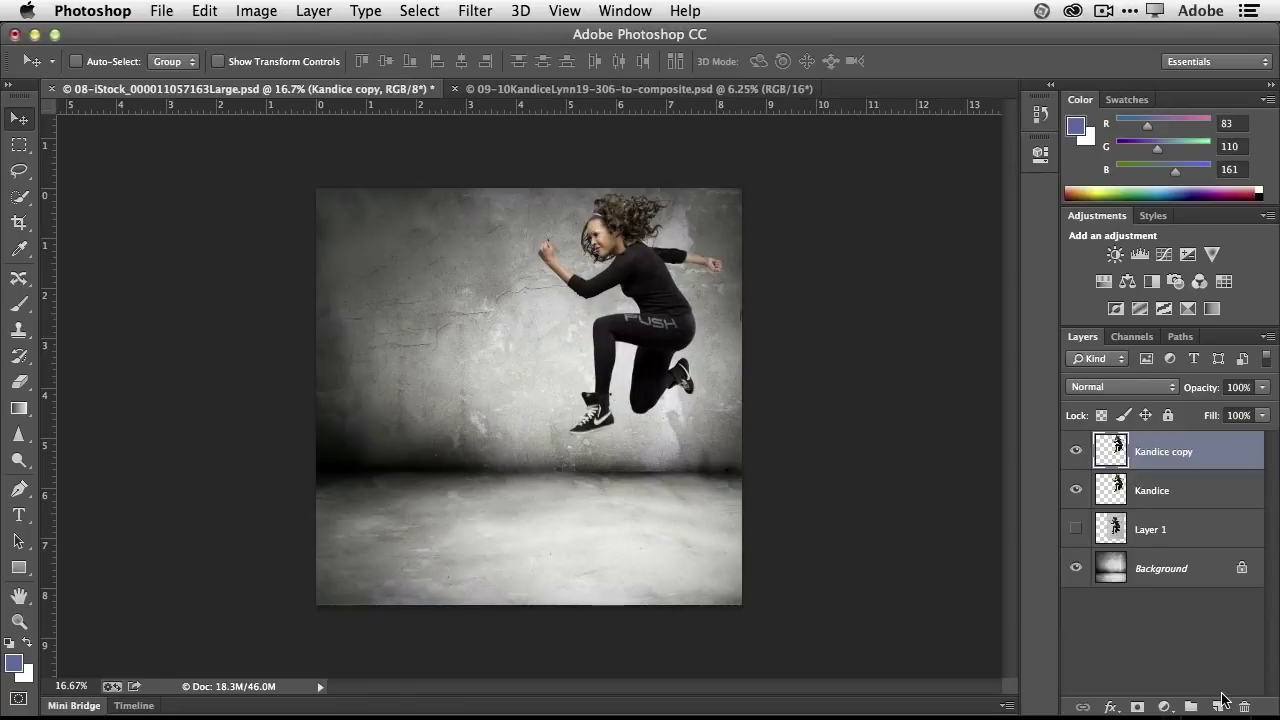
Step: Rename the duplicate 'Shadow', move it below Kandice, and offset it down-left
double_click(1163, 453)
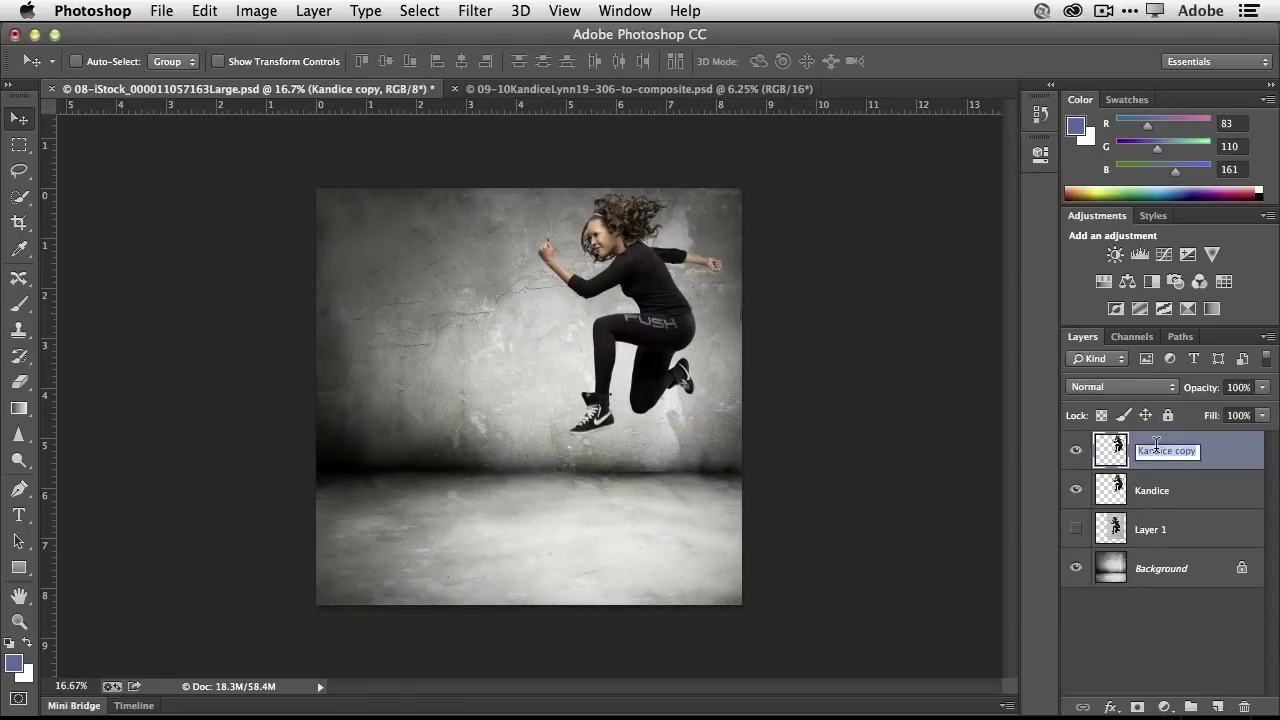
text(Shadow)
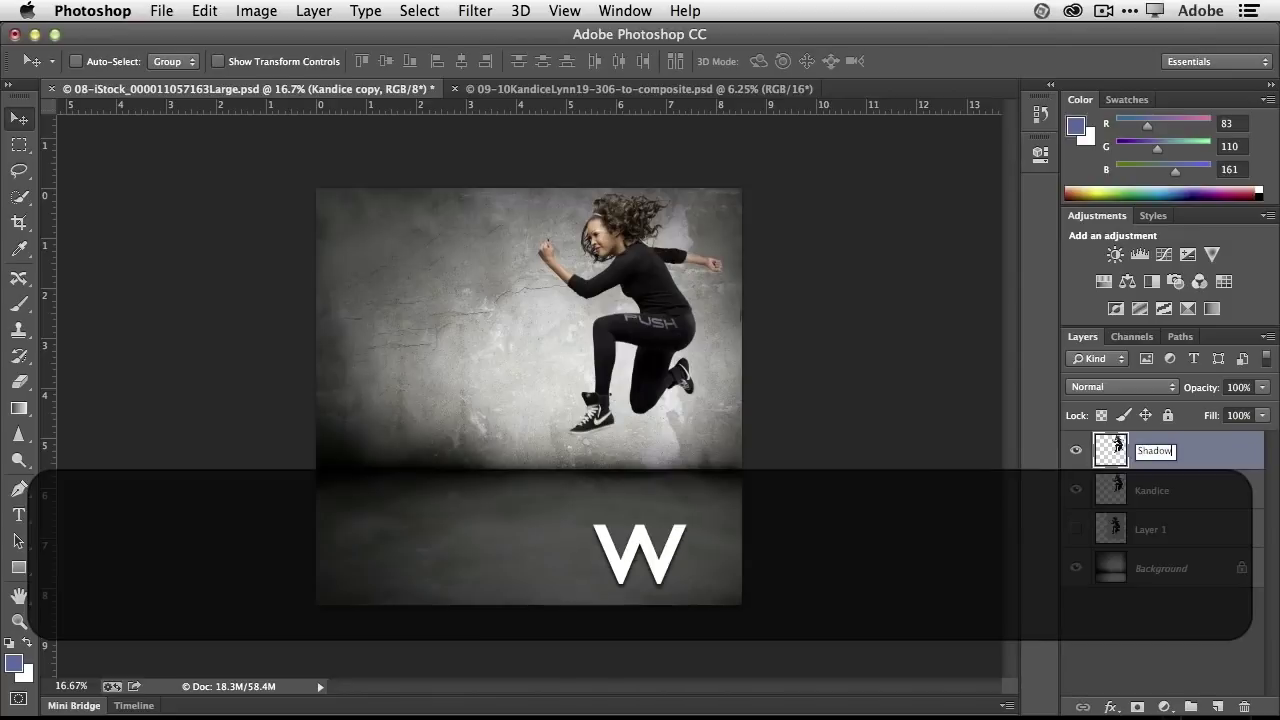
key(Return)
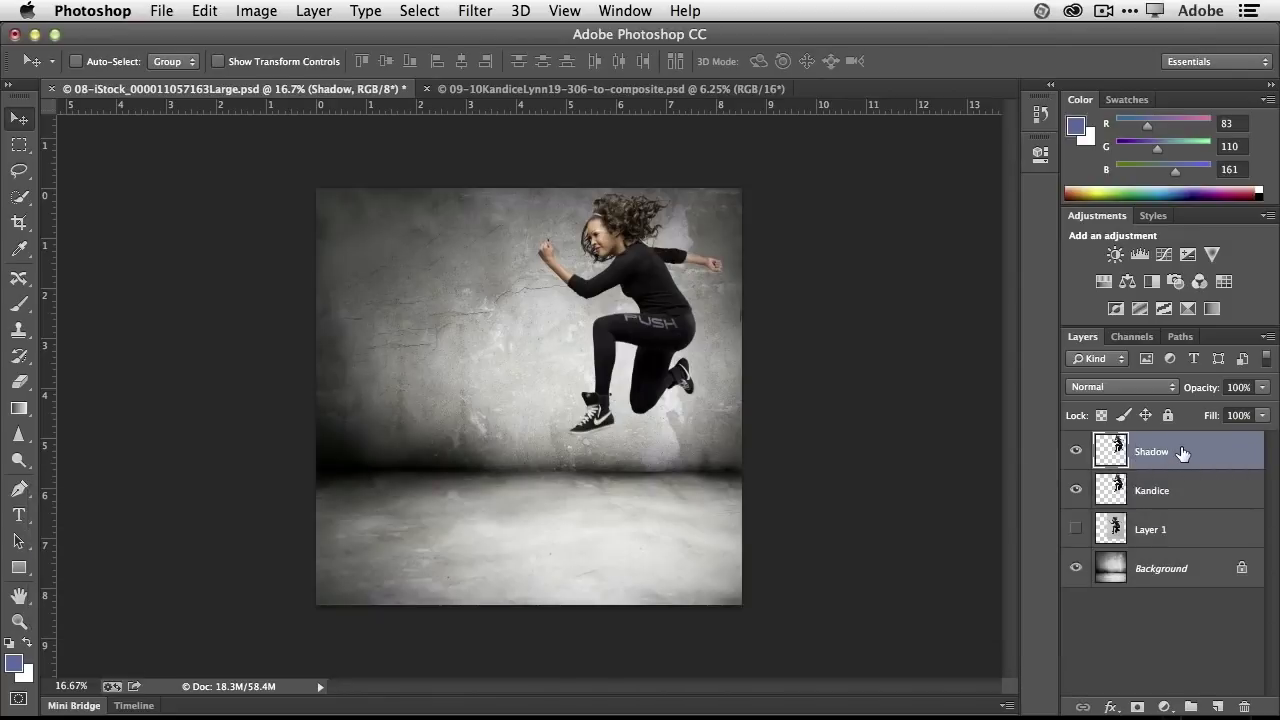
drag(1183, 452, 1183, 487)
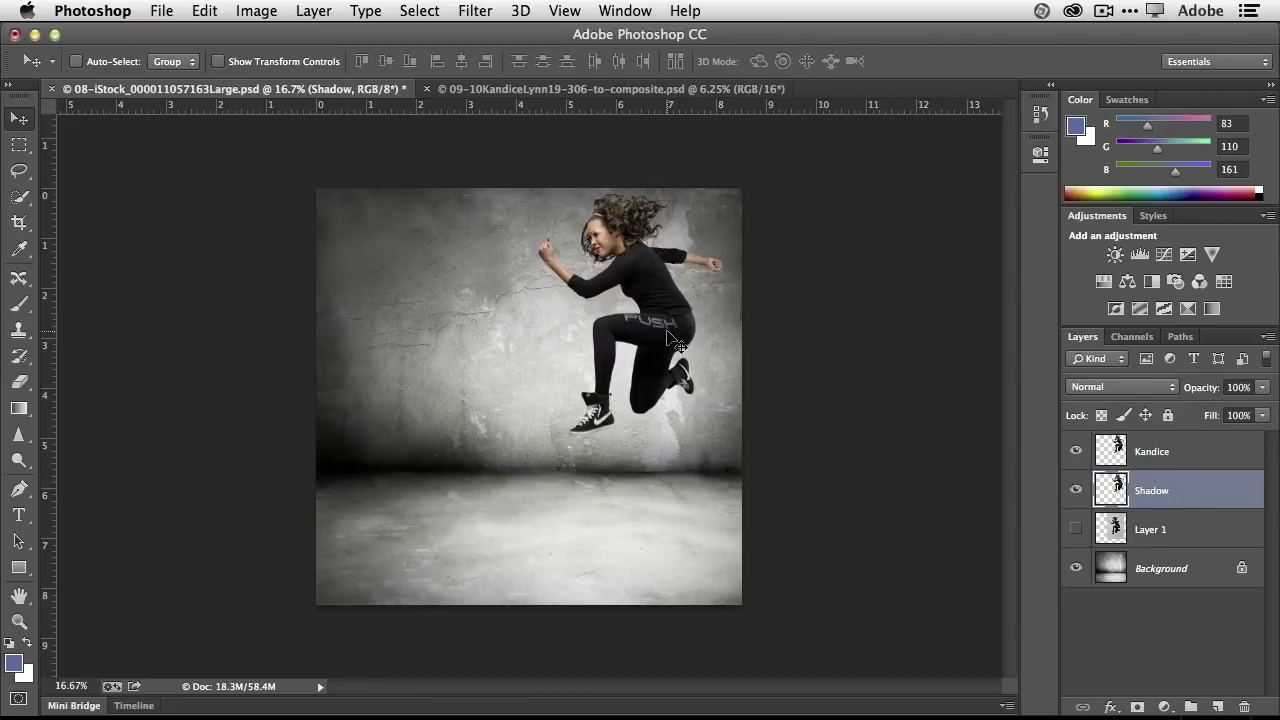
drag(676, 345, 550, 445)
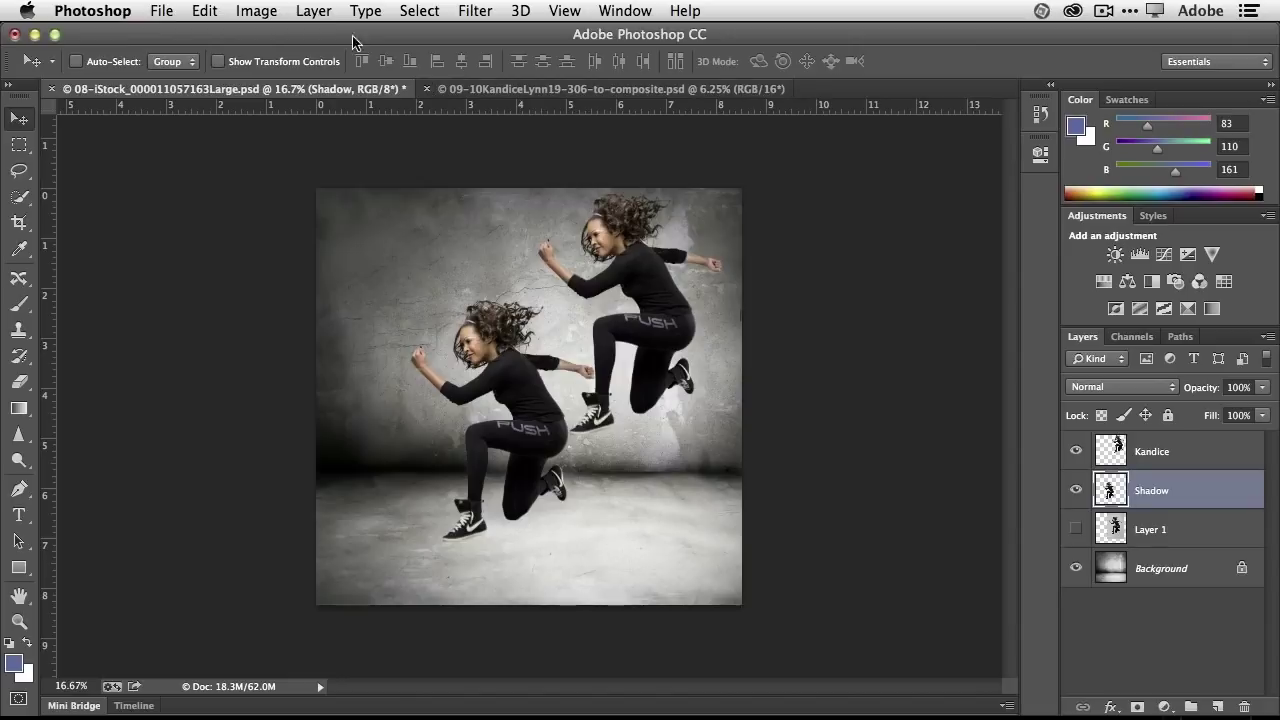
Step: Apply Levels with input black at 253 to make the Shadow layer solid black
click(267, 12)
mouse_move(291, 63)
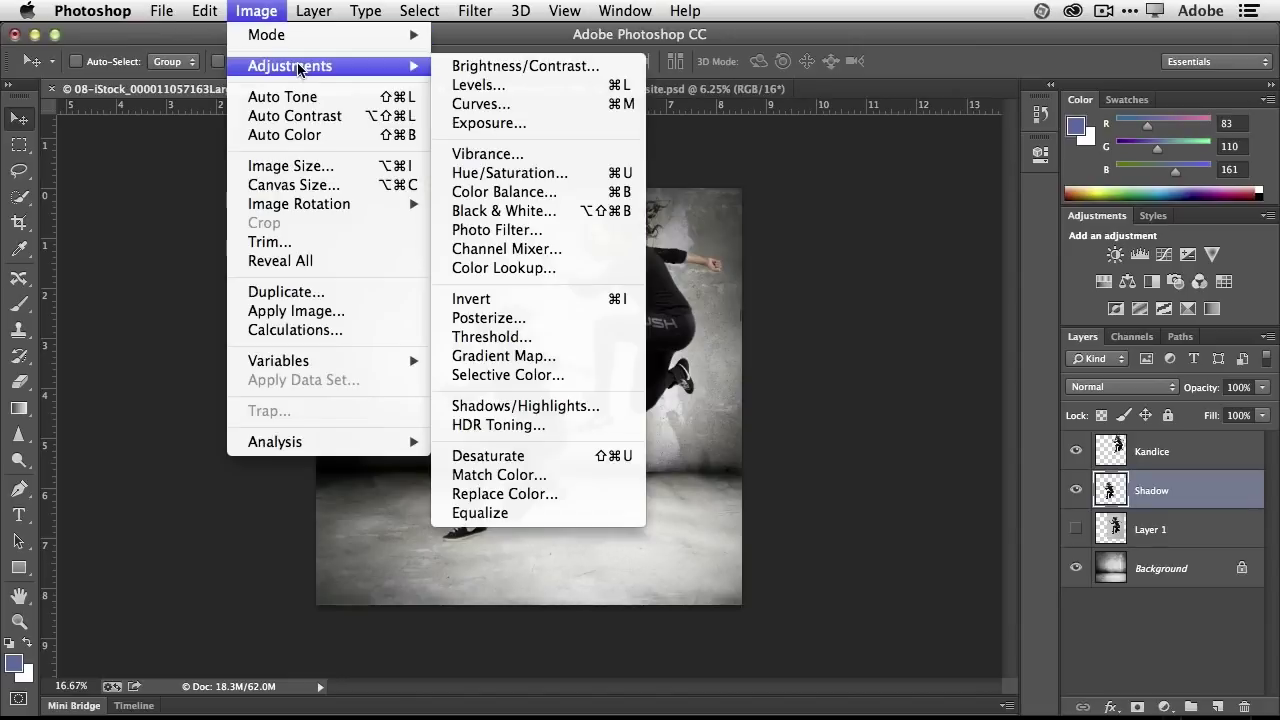
click(543, 86)
drag(681, 341, 939, 338)
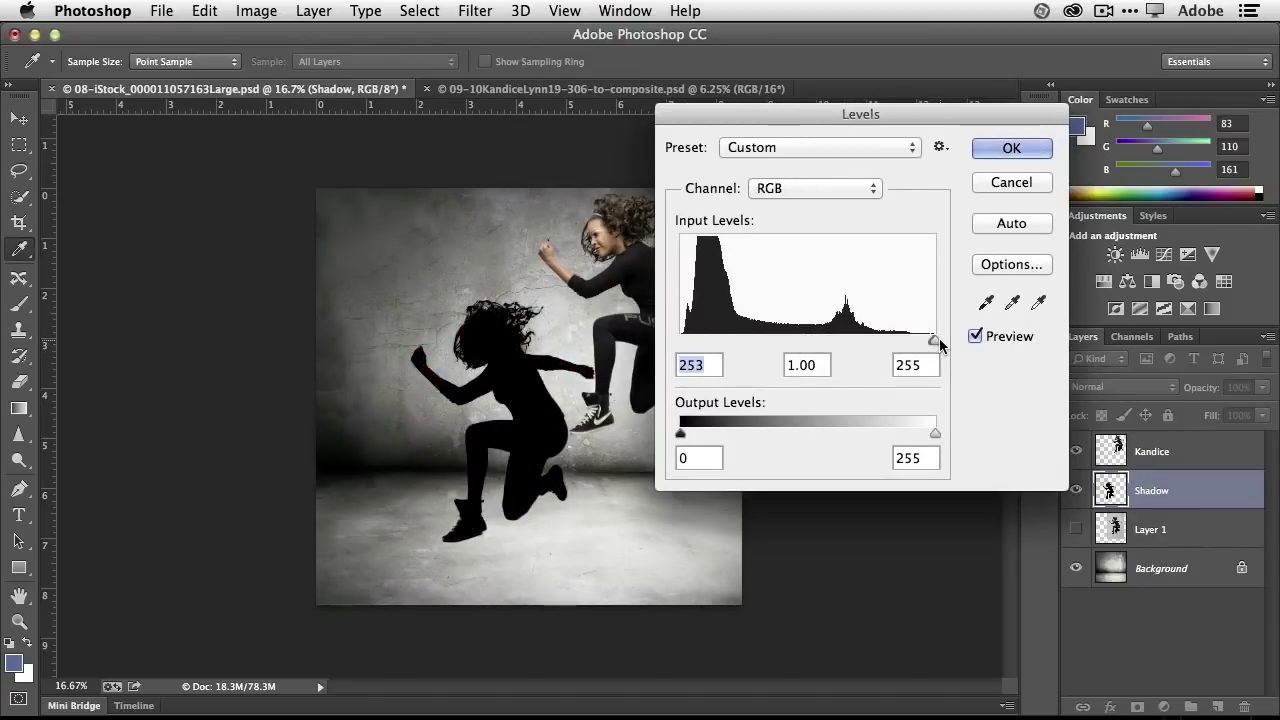
click(1008, 150)
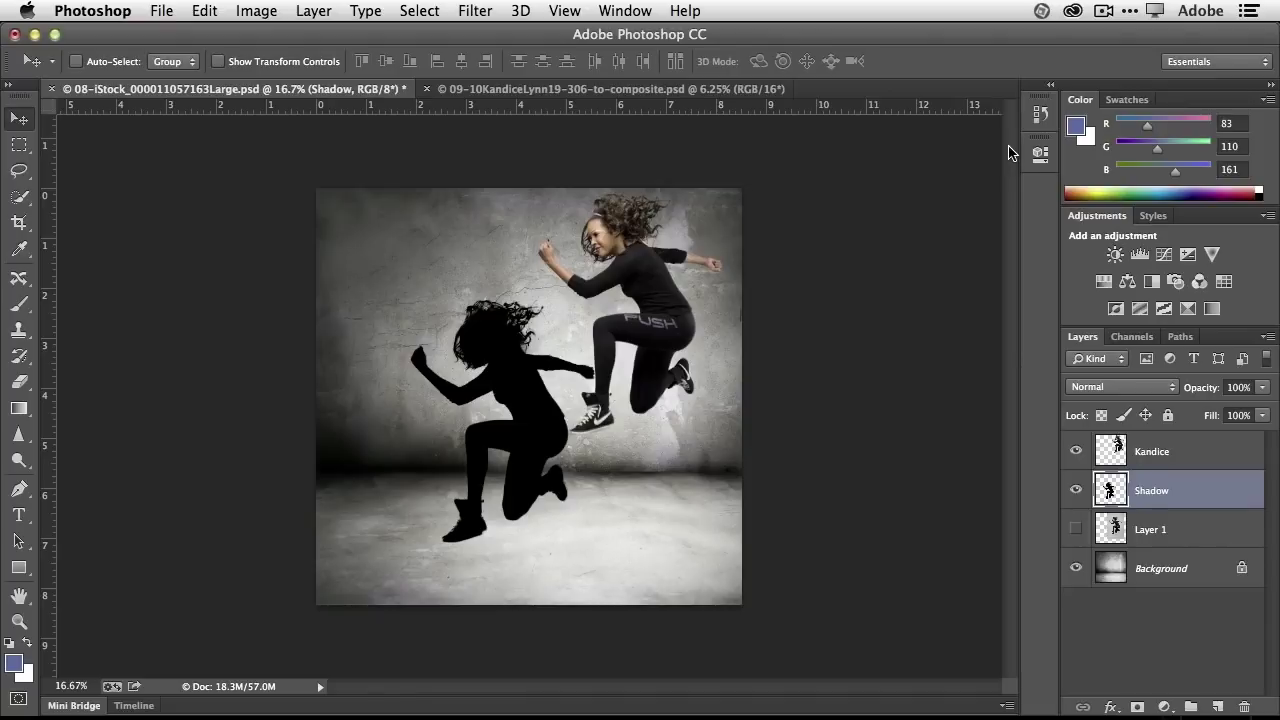
Step: Apply a Gaussian Blur of about 67.8 px to the black silhouette
click(476, 11)
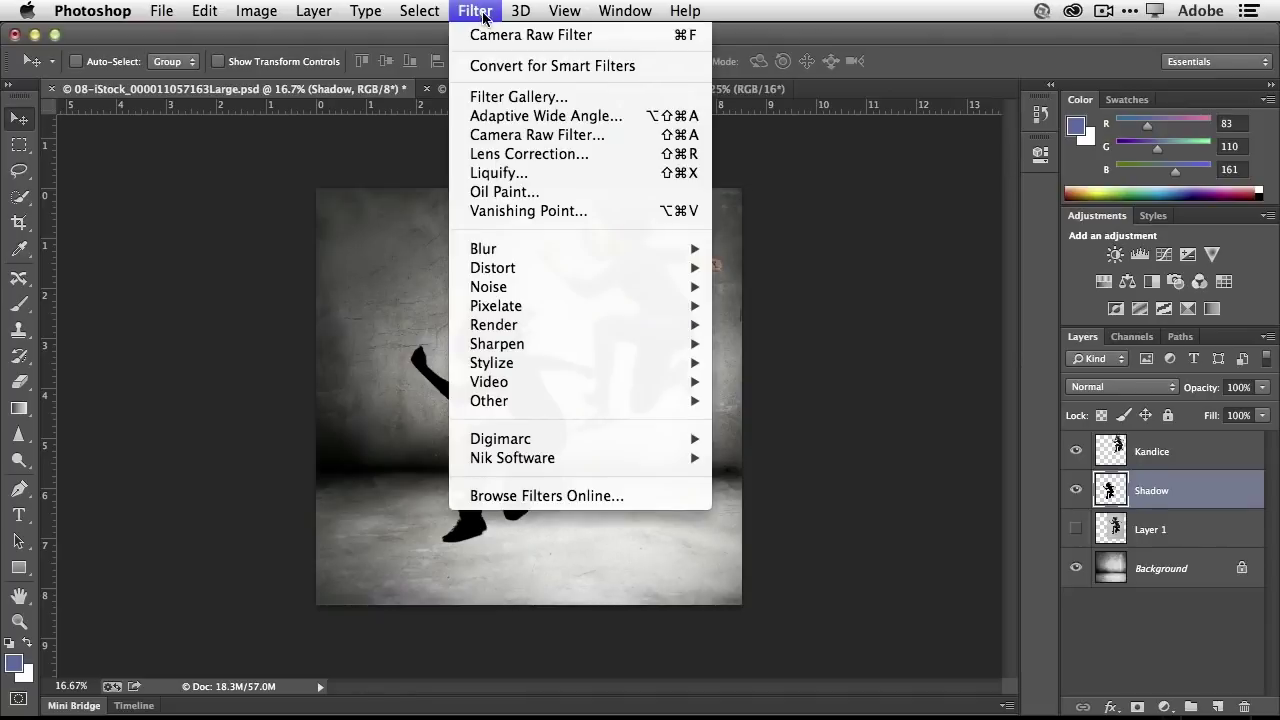
mouse_move(560, 248)
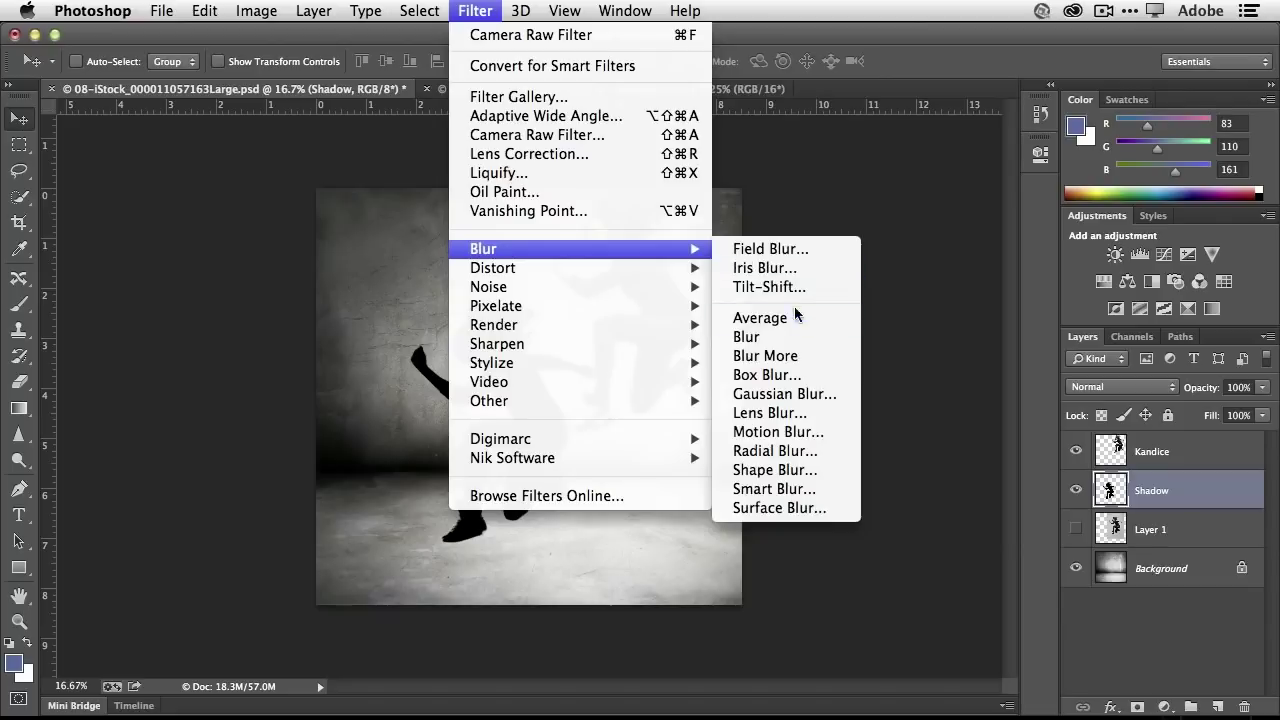
click(795, 392)
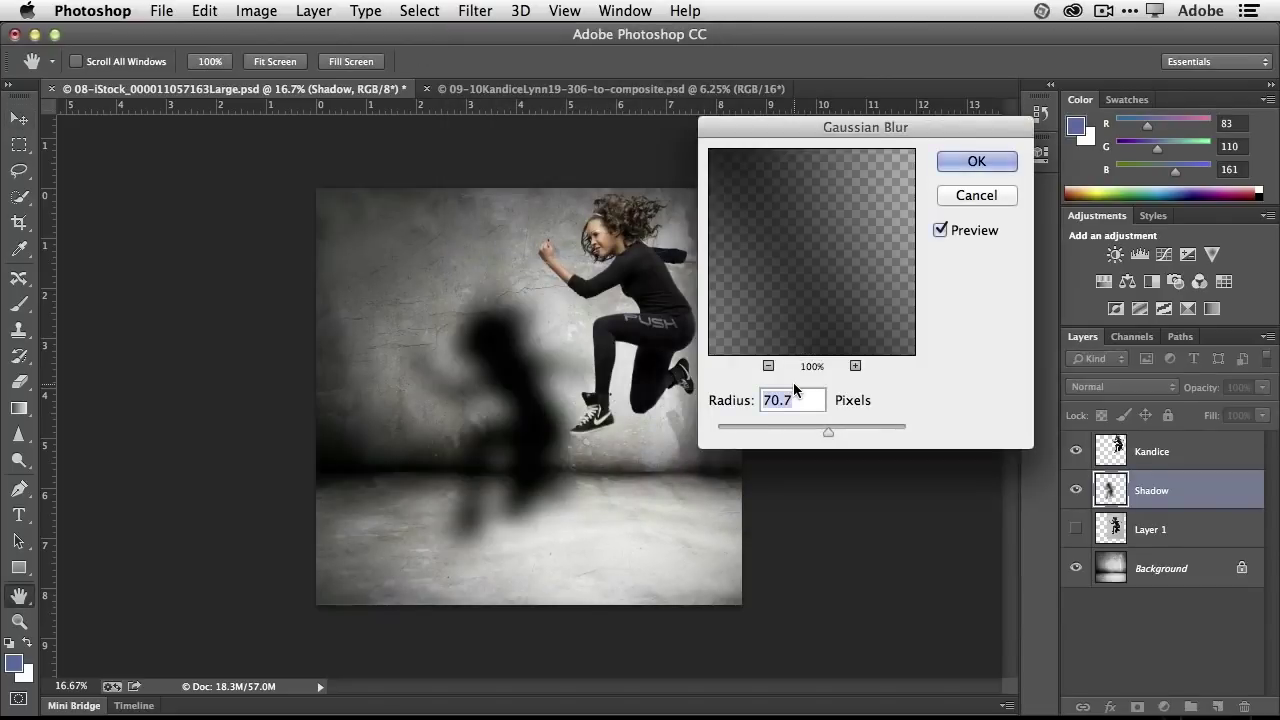
mouse_move(813, 426)
mouse_down()
mouse_move(827, 433)
mouse_move(768, 433)
mouse_move(832, 434)
mouse_up()
click(977, 161)
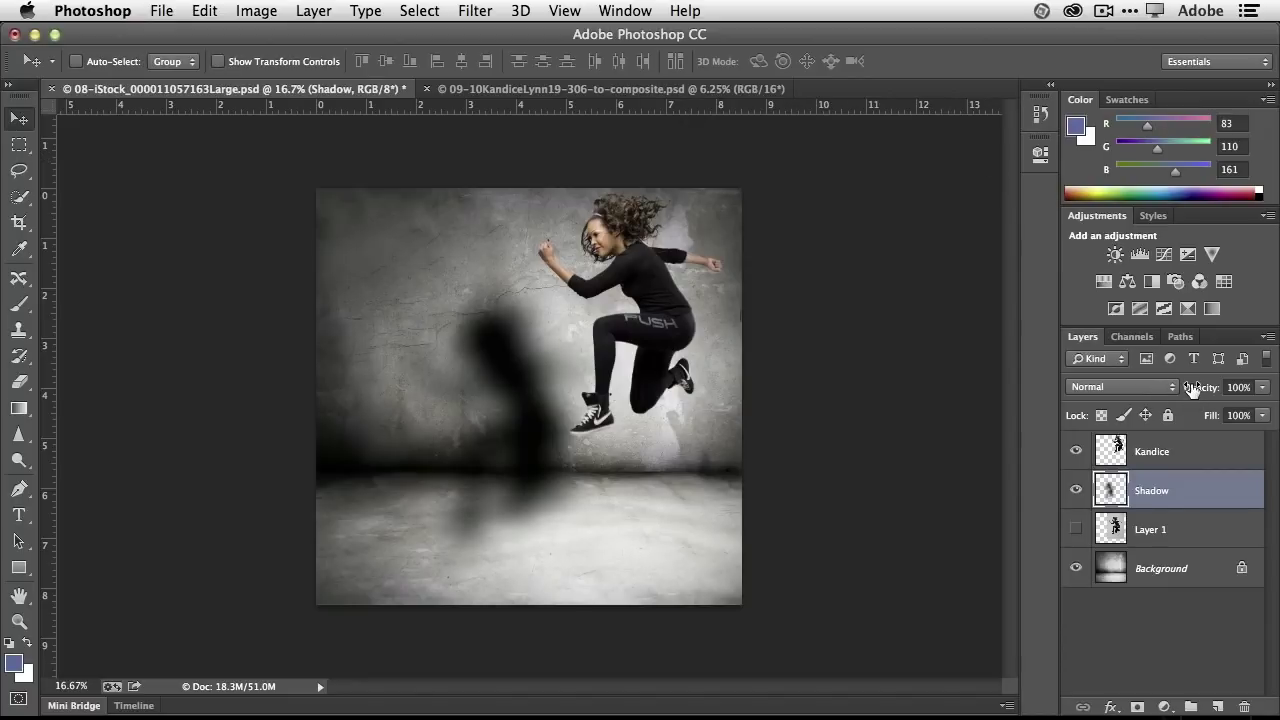
Step: Lower the Shadow layer to 78% opacity and move it down and right onto the floor
key(alt+super+equal)
key(alt+super+minus)
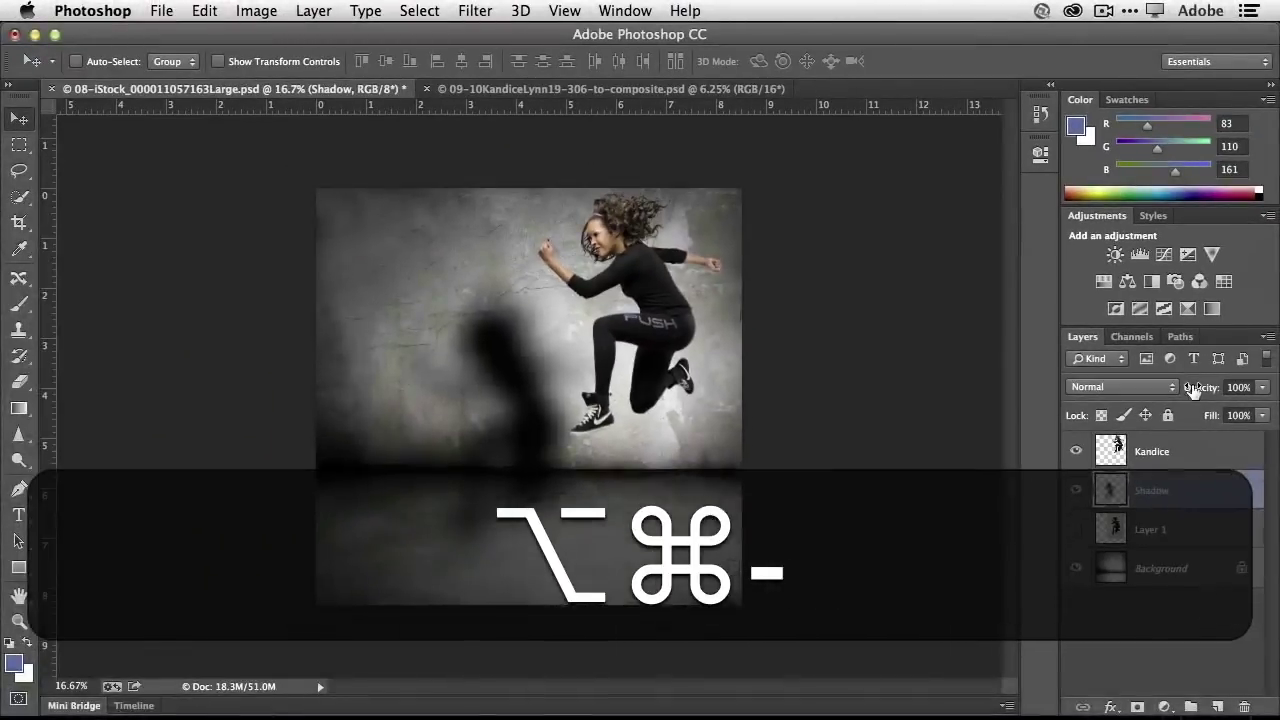
drag(1192, 388, 1188, 392)
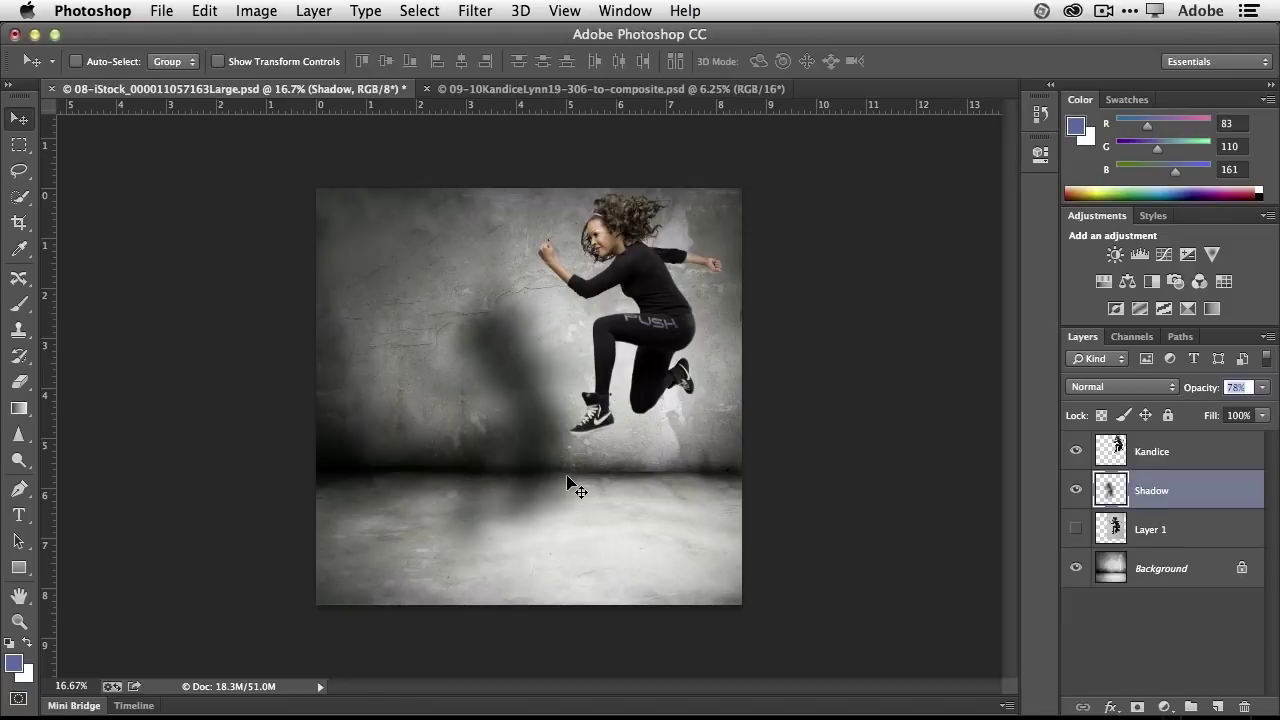
drag(534, 443, 668, 480)
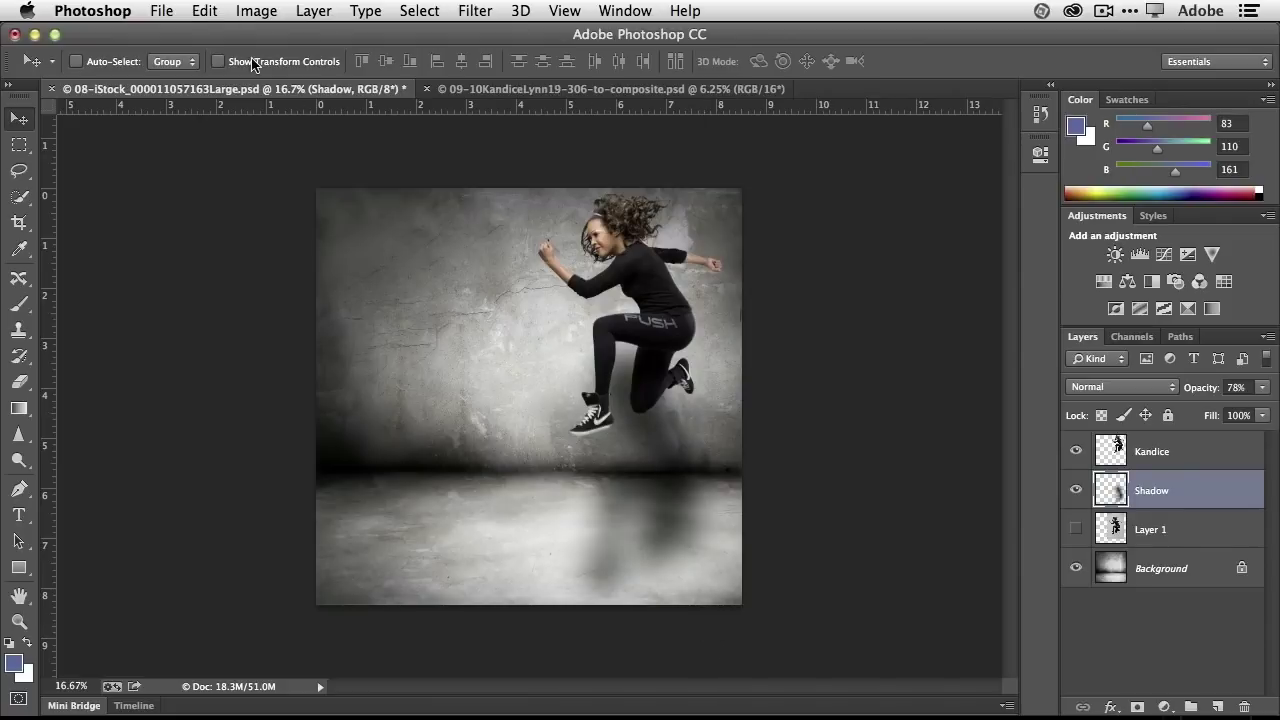
Step: Free-transform the shadow down to 58.5% height, shift it right under the girl's feet, and commit
click(206, 14)
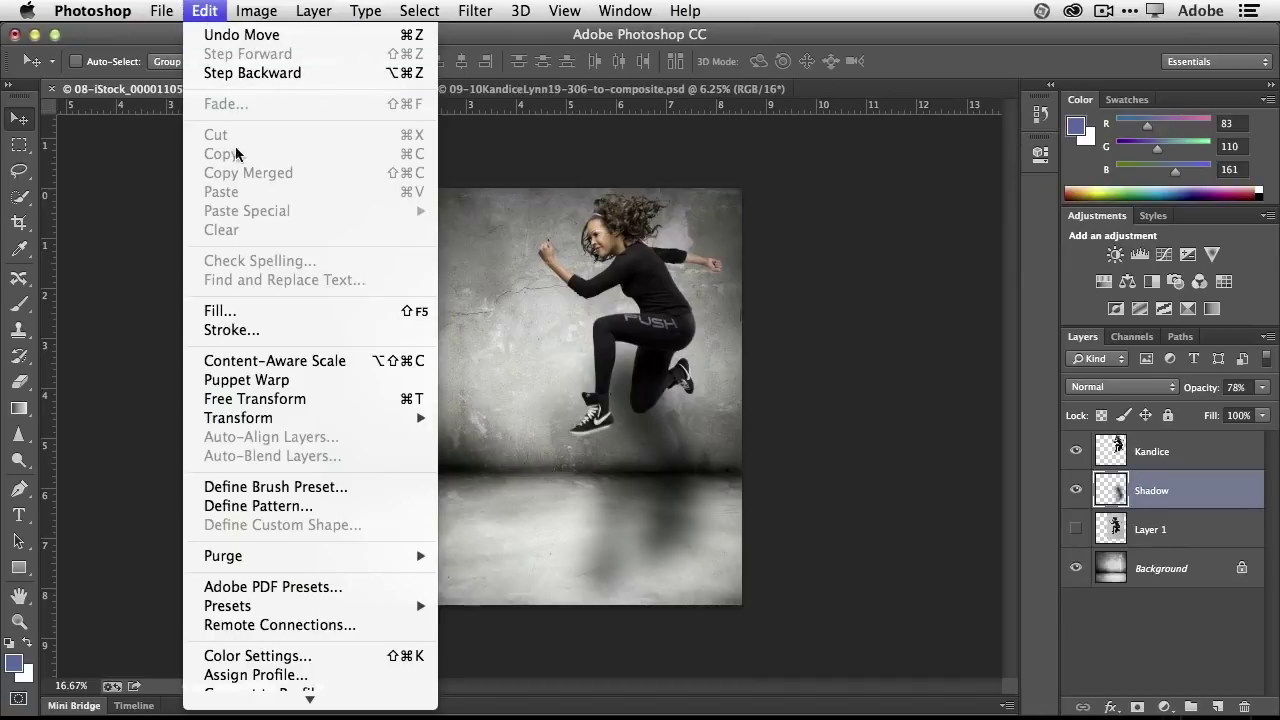
click(300, 399)
drag(639, 310, 639, 376)
drag(639, 630, 641, 578)
drag(670, 510, 678, 523)
drag(645, 390, 646, 401)
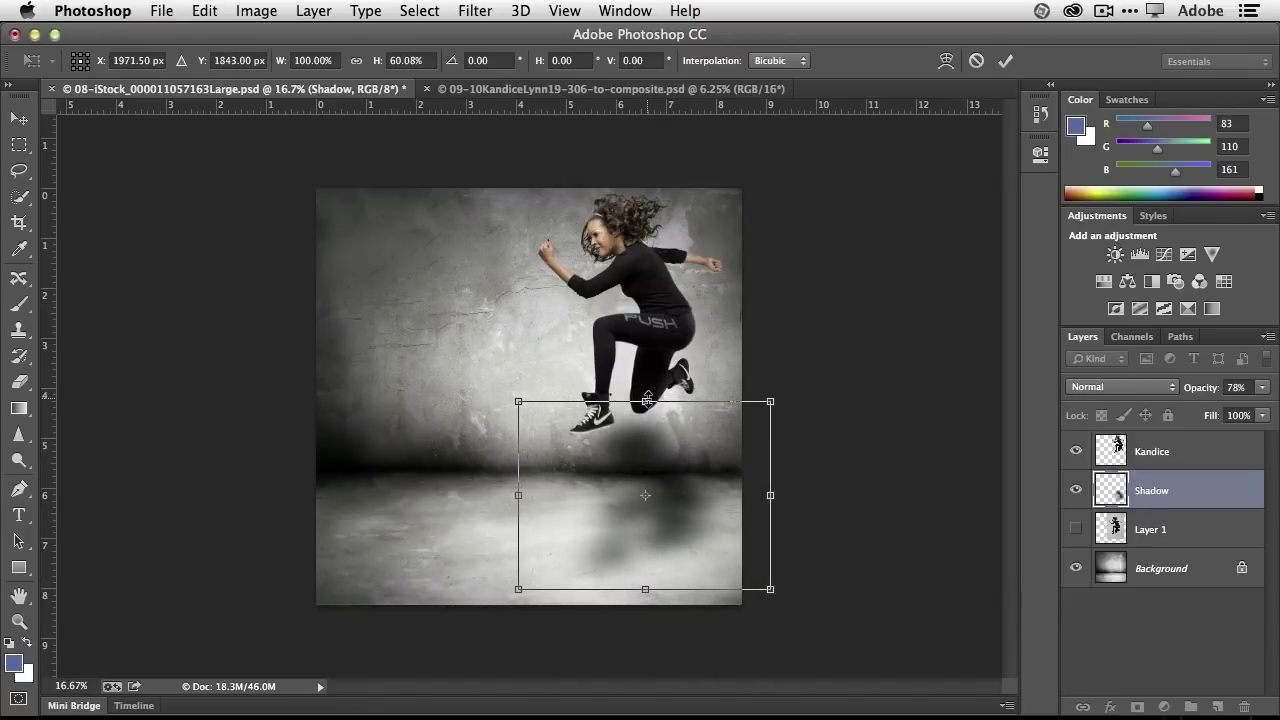
drag(675, 533, 676, 524)
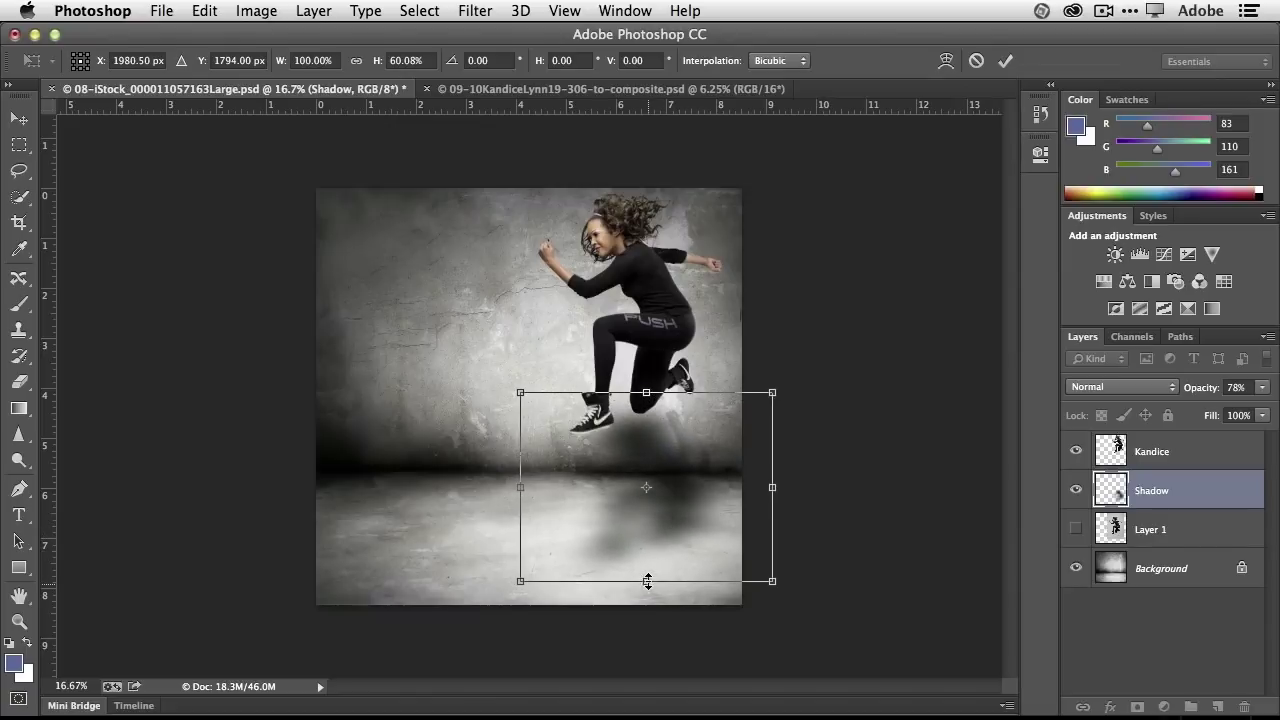
drag(648, 581, 648, 576)
mouse_move(670, 533)
mouse_down()
mouse_move(686, 534)
mouse_move(675, 535)
mouse_up()
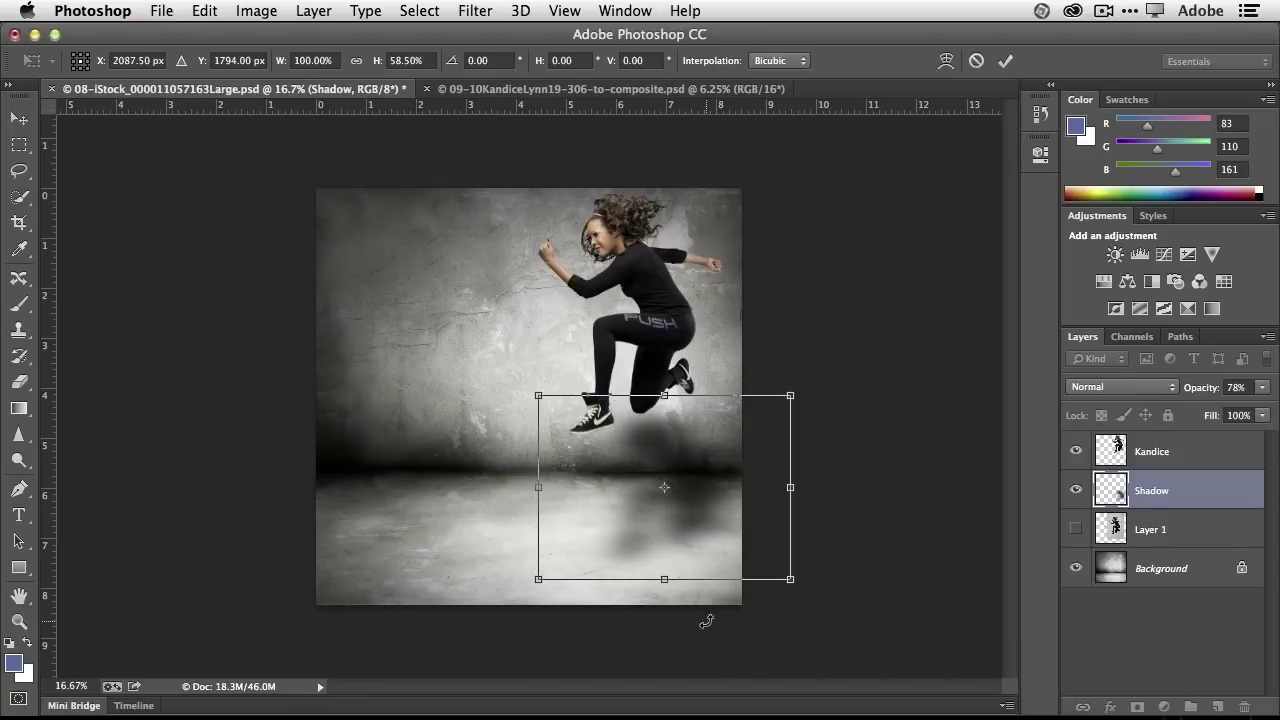
click(1005, 60)
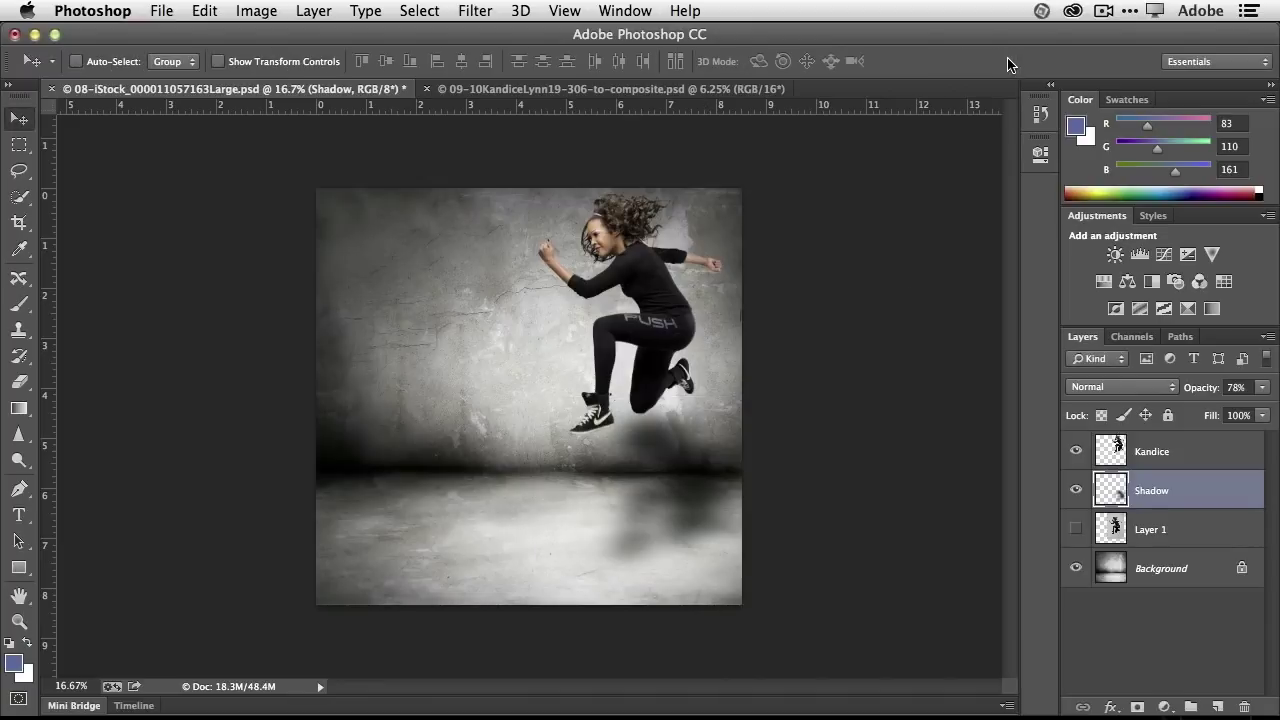
Step: Compare the Shadow layer hidden and shown, fade it to 63% opacity, and discard a stray text layer
click(1077, 492)
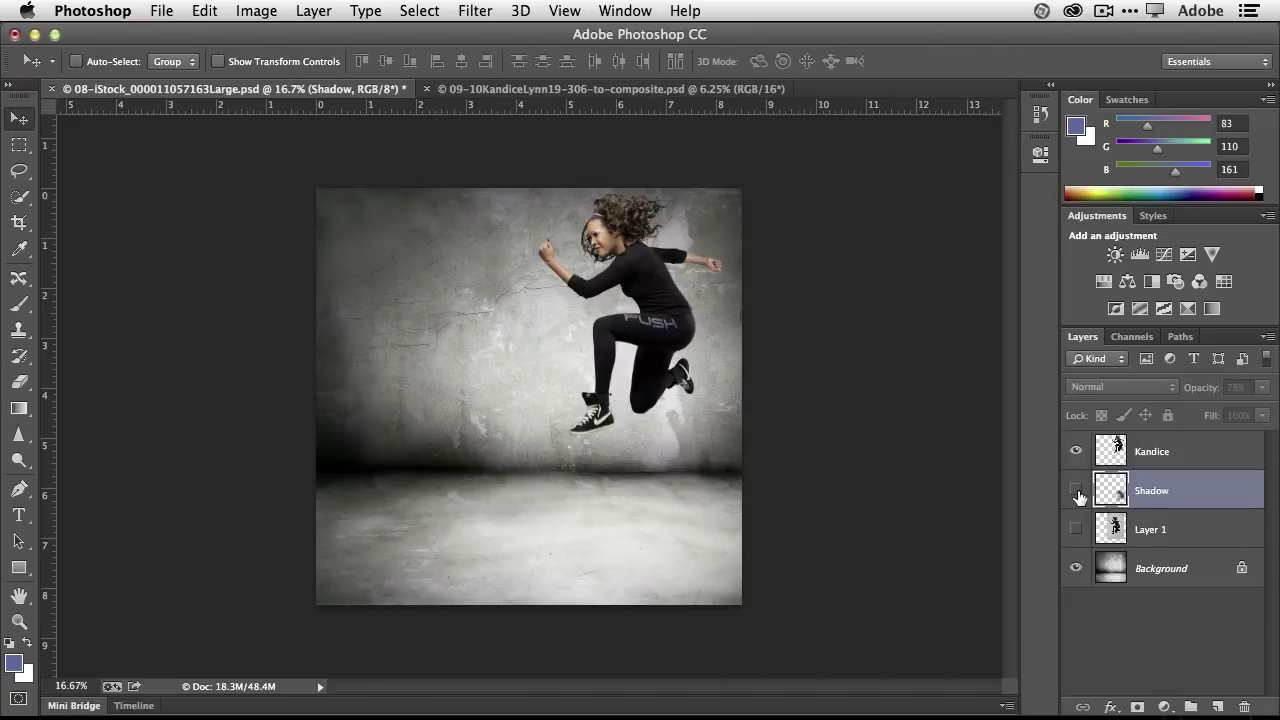
click(1078, 492)
drag(1208, 390, 1198, 387)
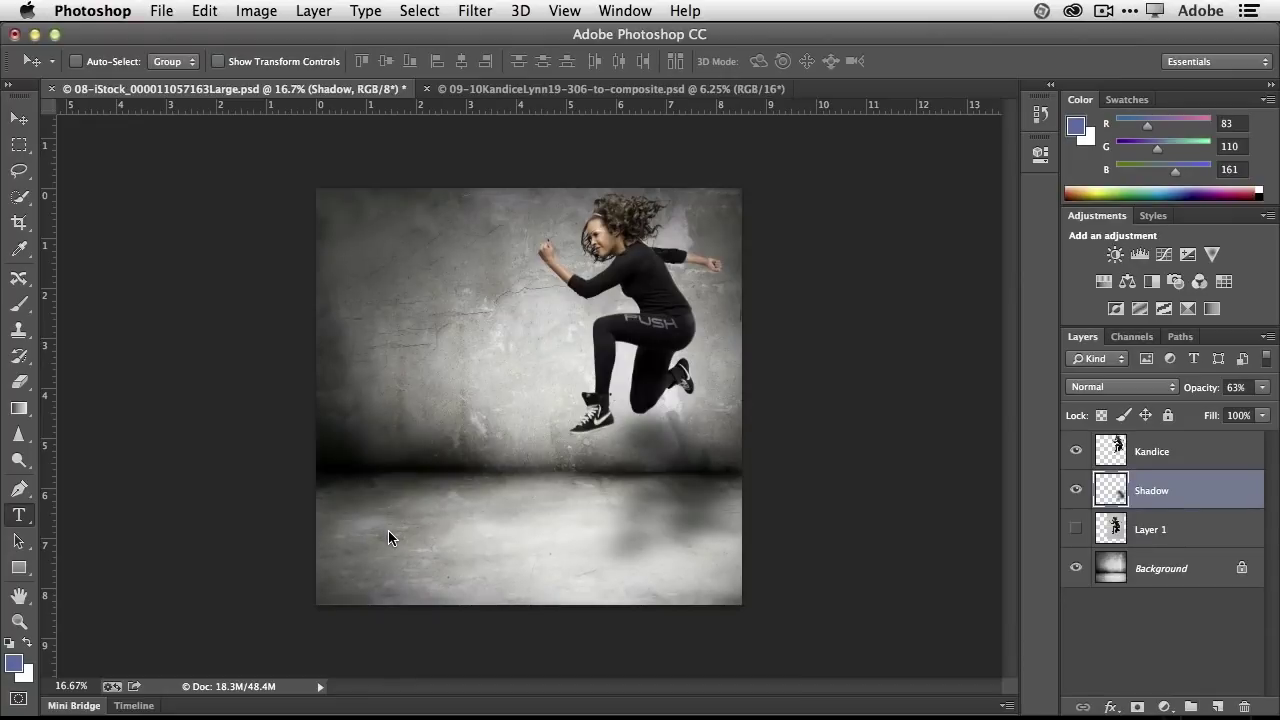
click(388, 530)
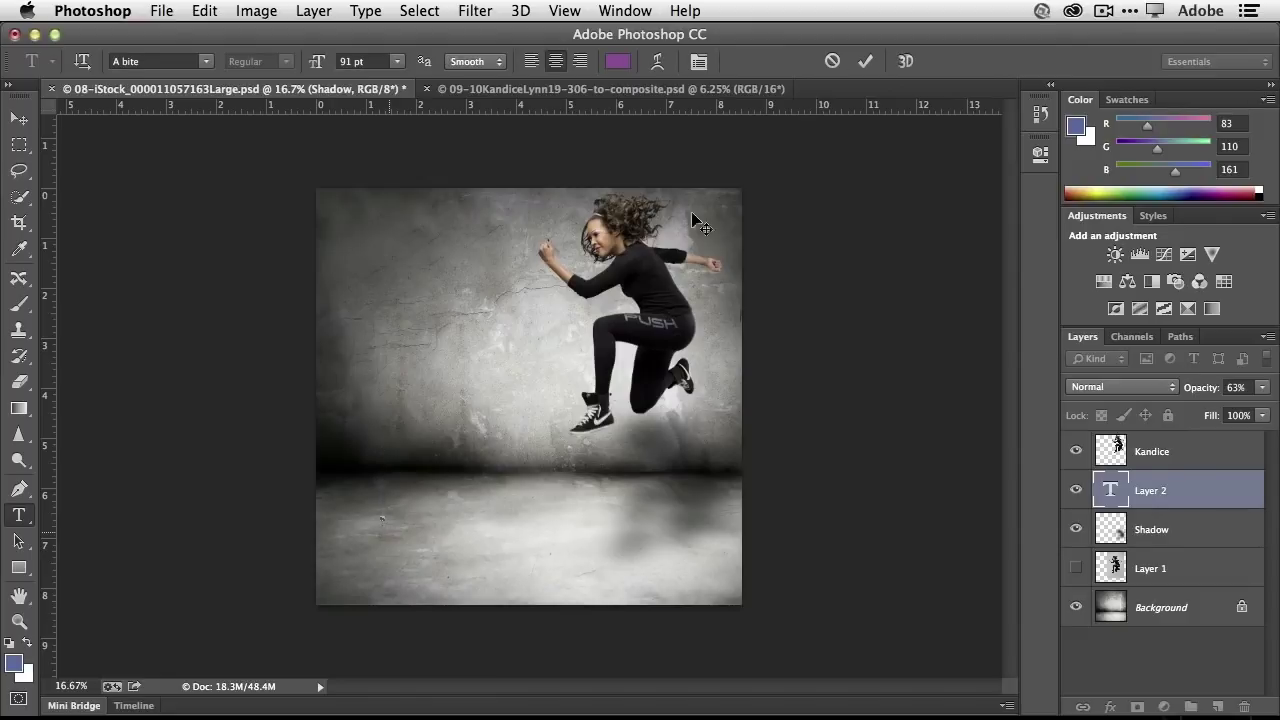
click(833, 62)
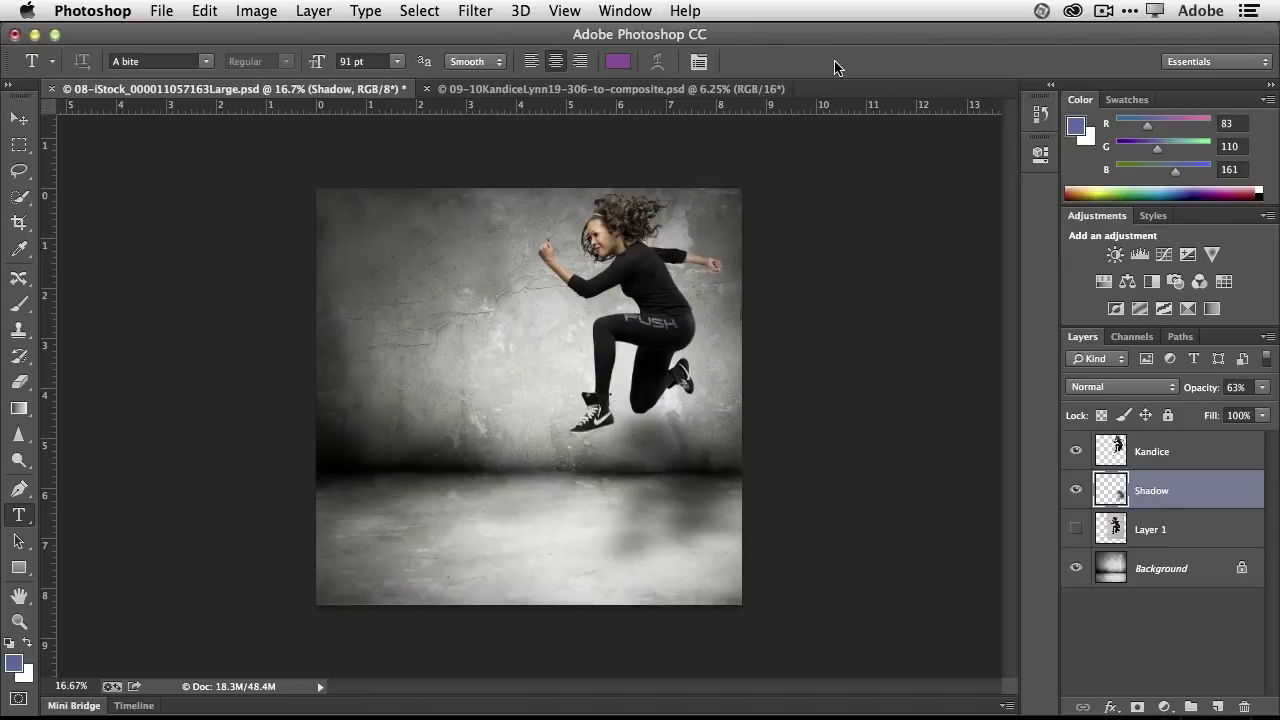
Step: Open the Typekit font library in the browser from Creative Cloud's Fonts list
click(1073, 11)
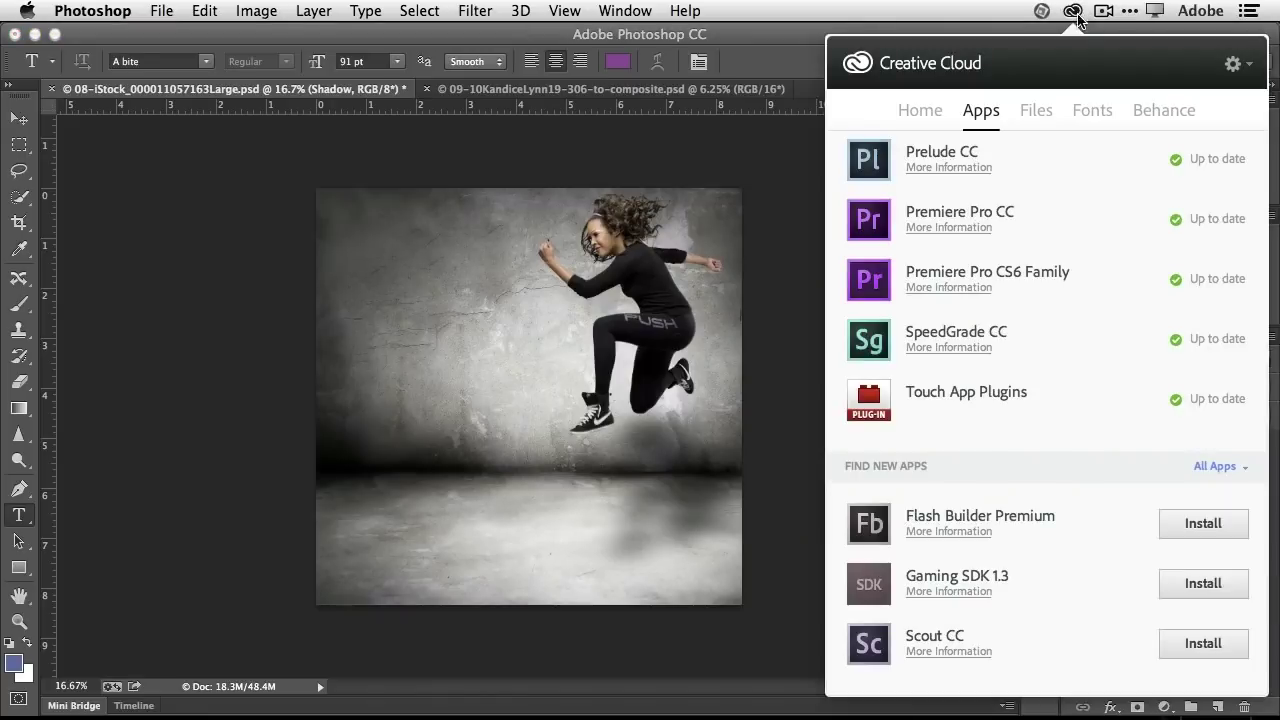
click(1094, 113)
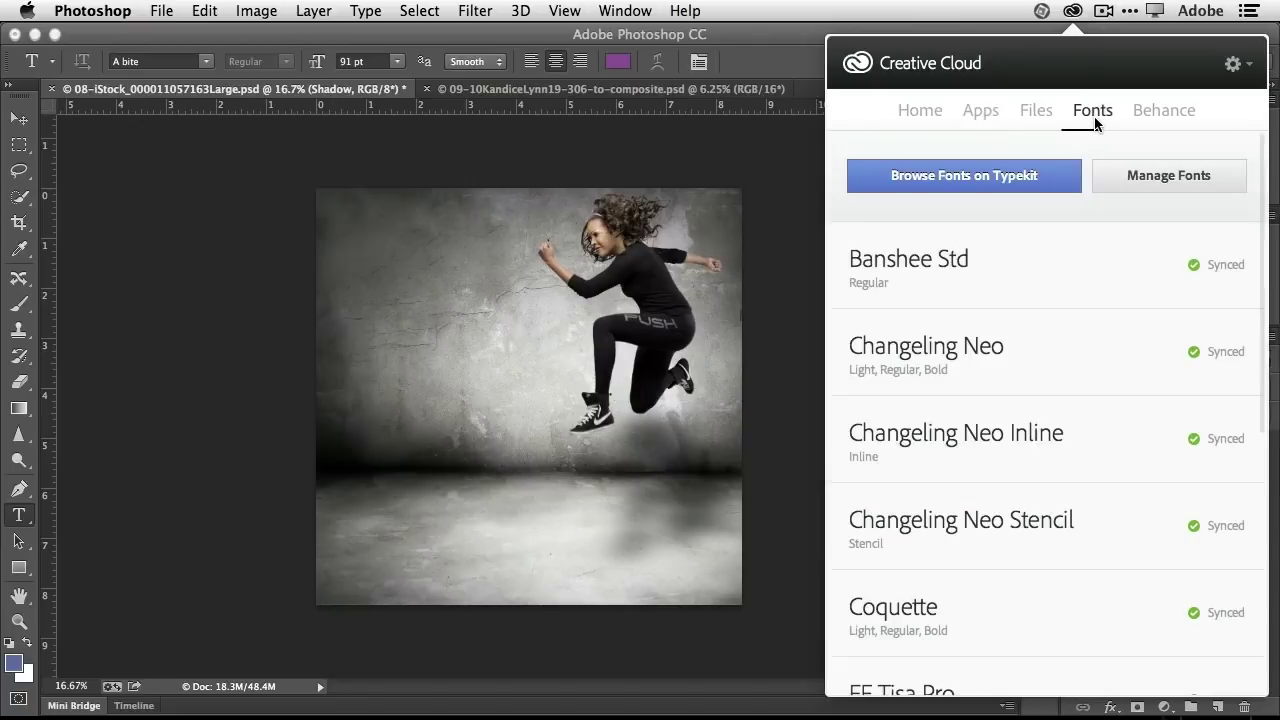
click(997, 176)
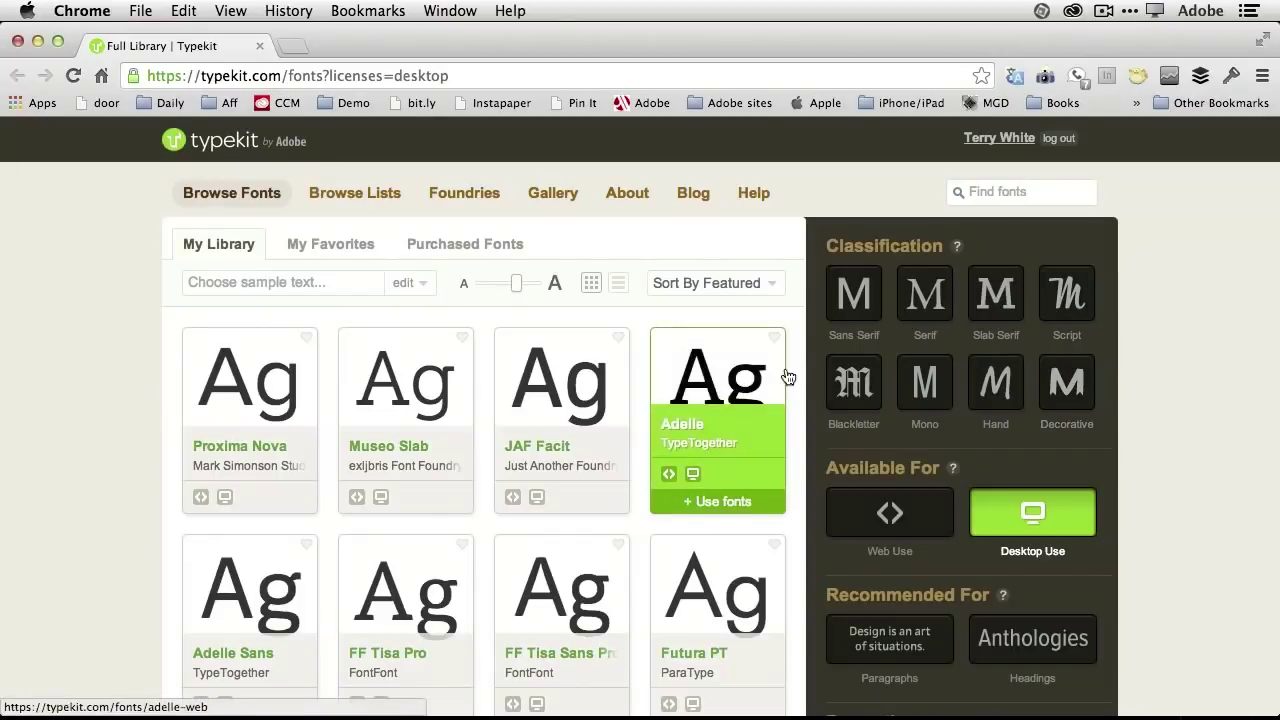
Step: Filter the Typekit library to Decorative desktop-use fonts and browse the results
scroll(800, 355, down, 3)
scroll(800, 355, down, 6)
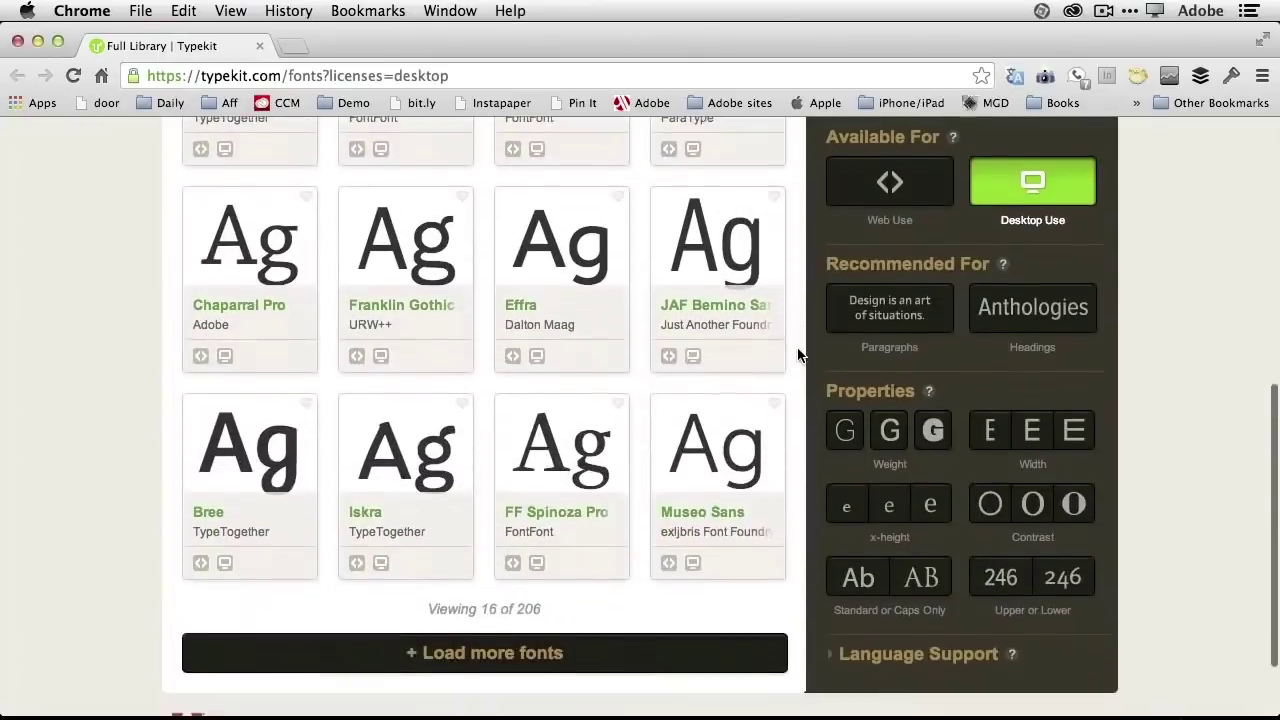
scroll(800, 355, up, 4)
scroll(800, 355, up, 10)
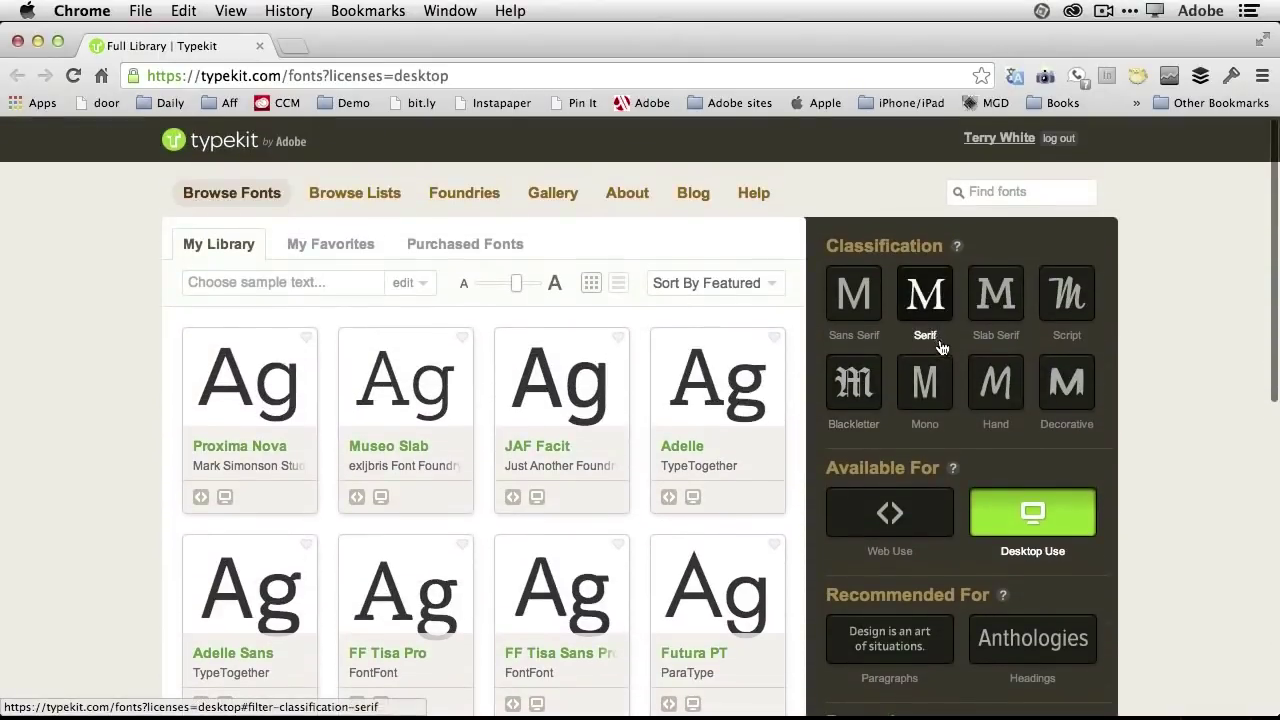
click(1055, 391)
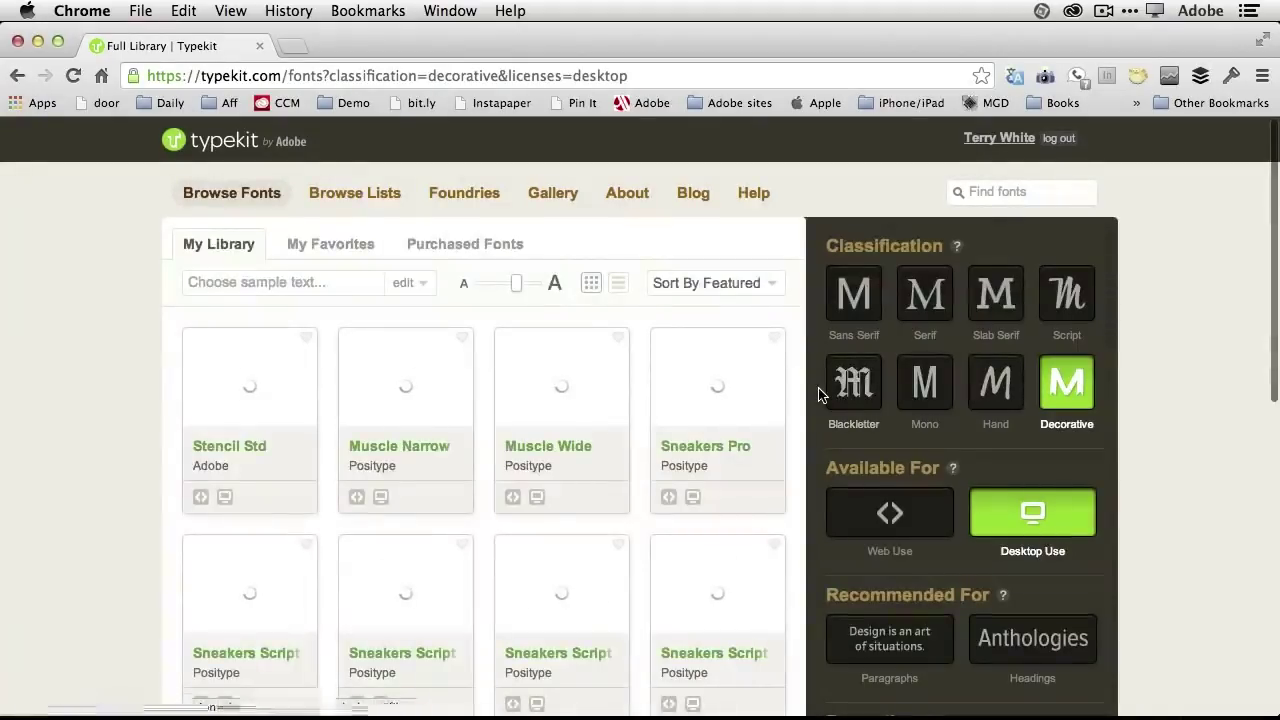
scroll(796, 395, down, 10)
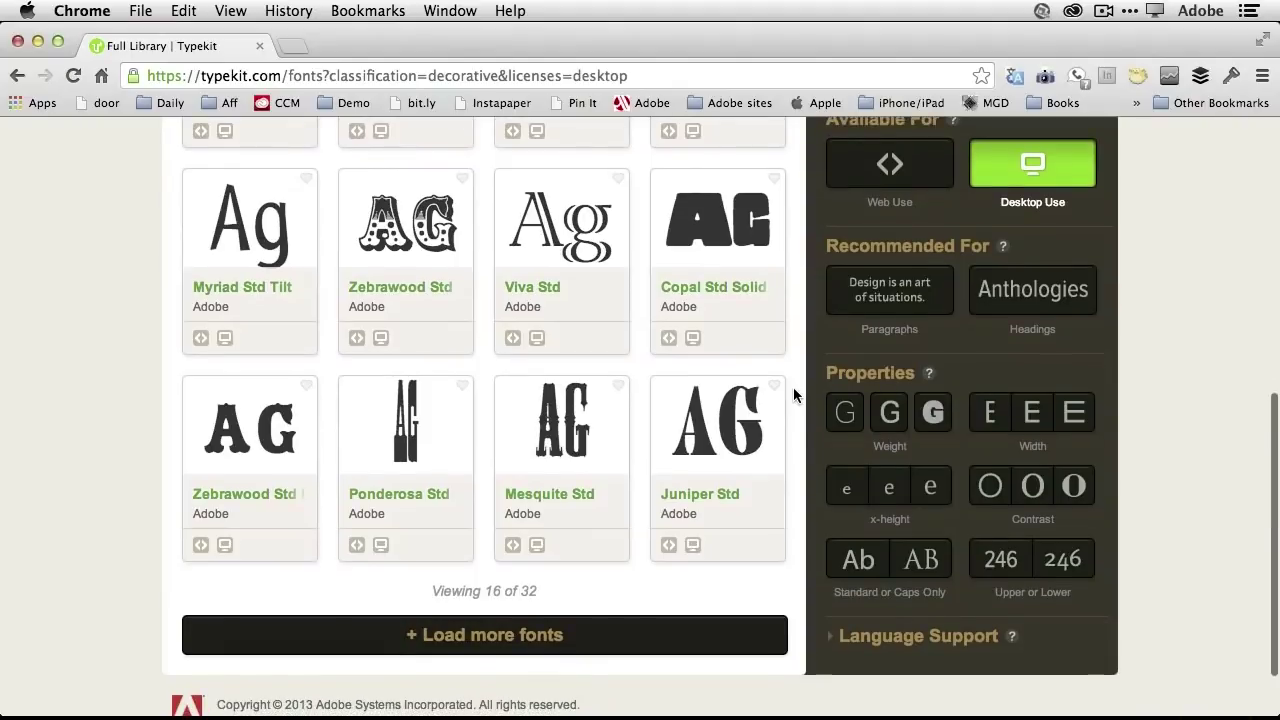
scroll(793, 387, up, 5)
scroll(793, 387, up, 2)
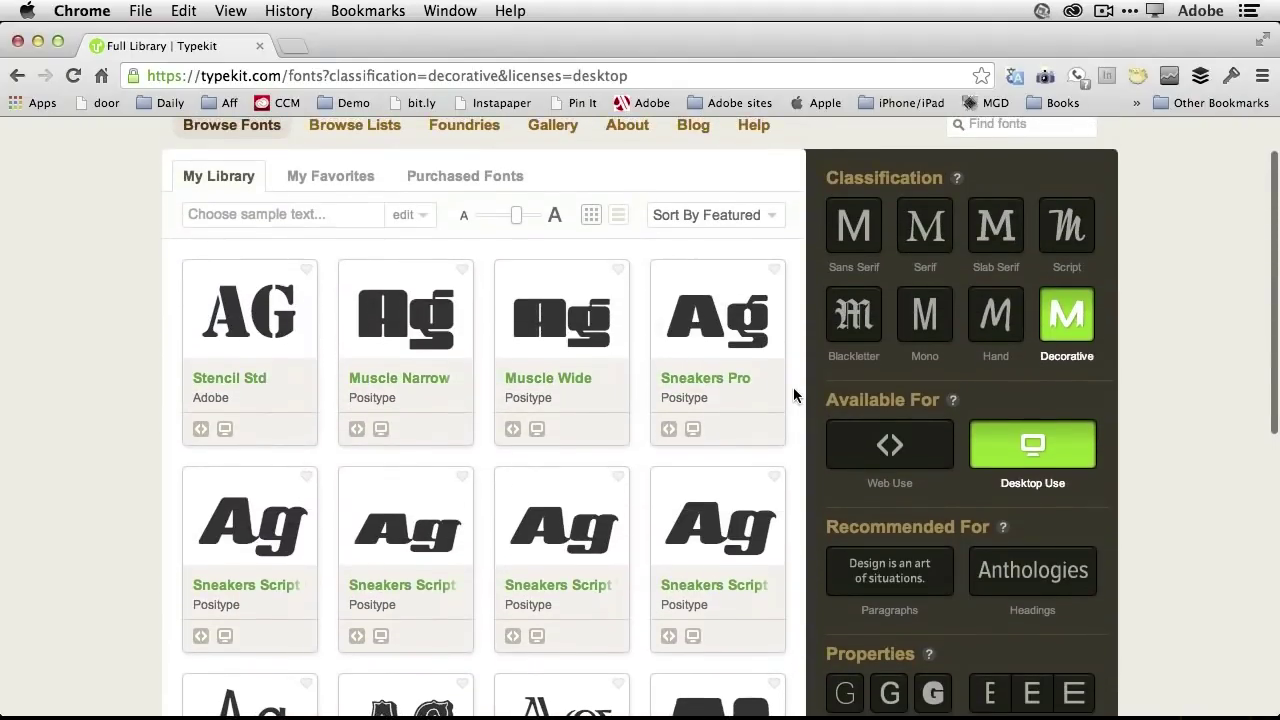
scroll(793, 387, down, 3)
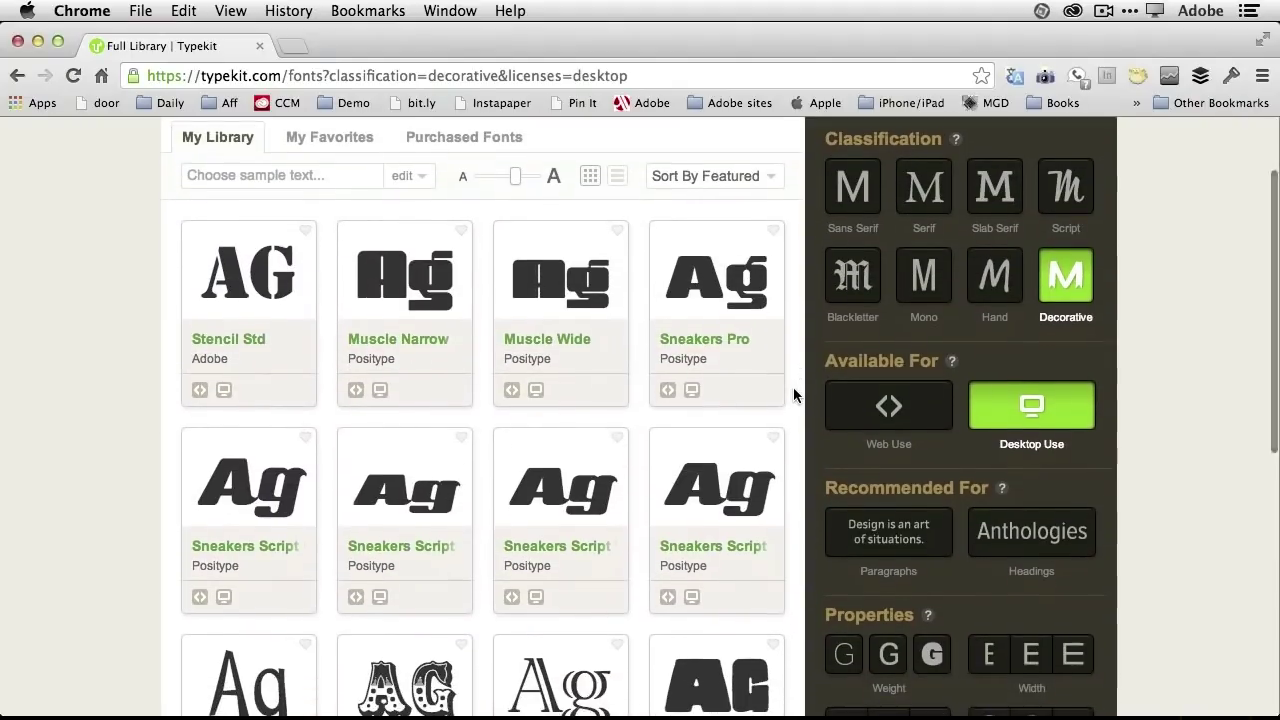
scroll(793, 387, up, 1)
scroll(793, 395, up, 1)
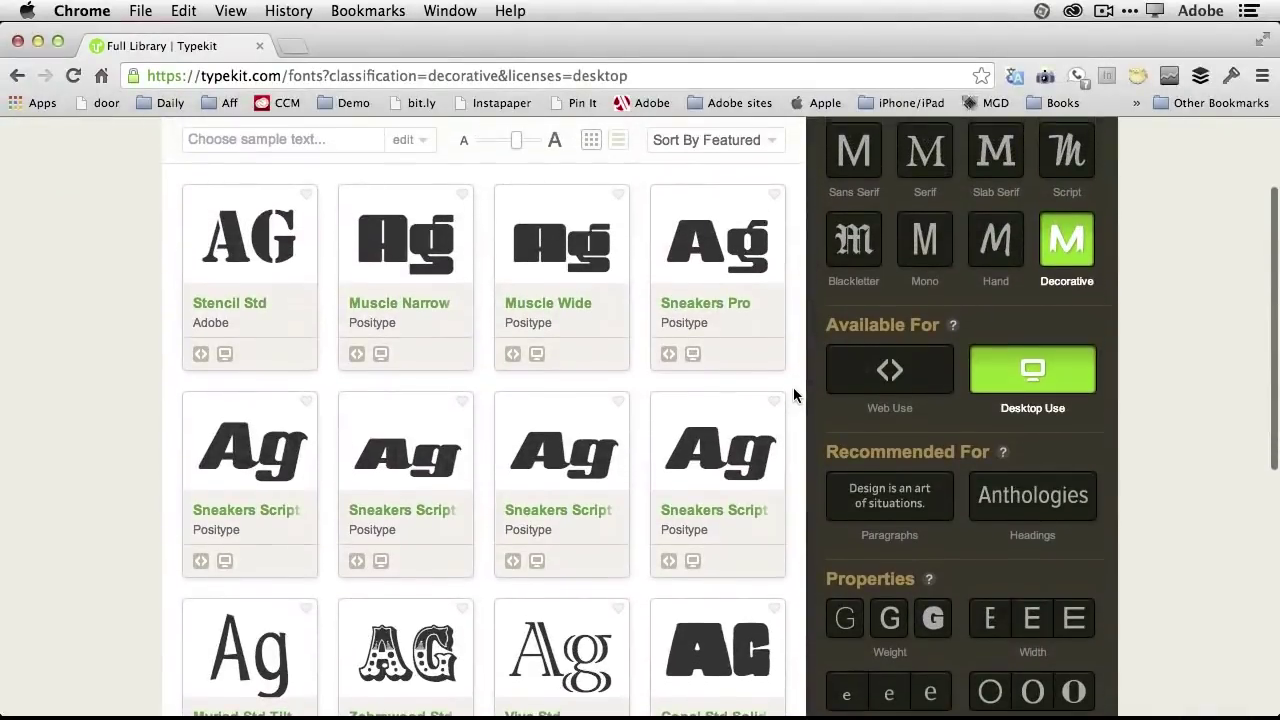
mouse_move(551, 370)
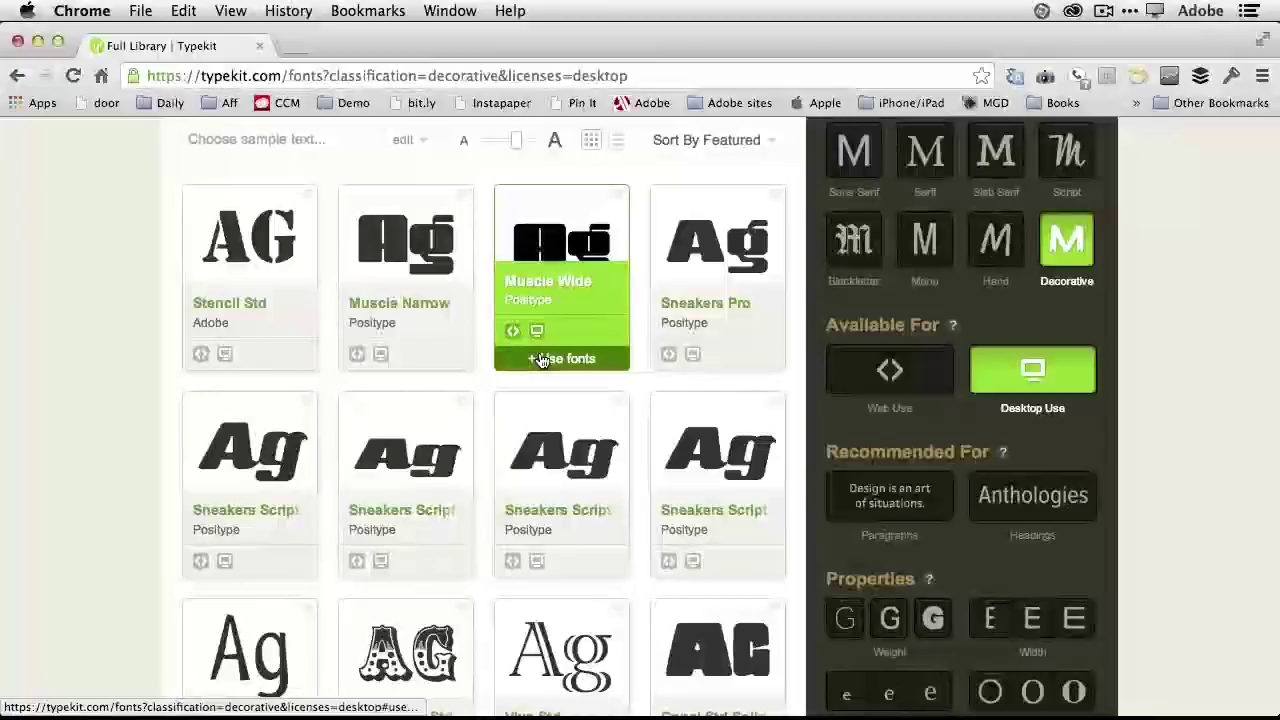
scroll(546, 400, down, 5)
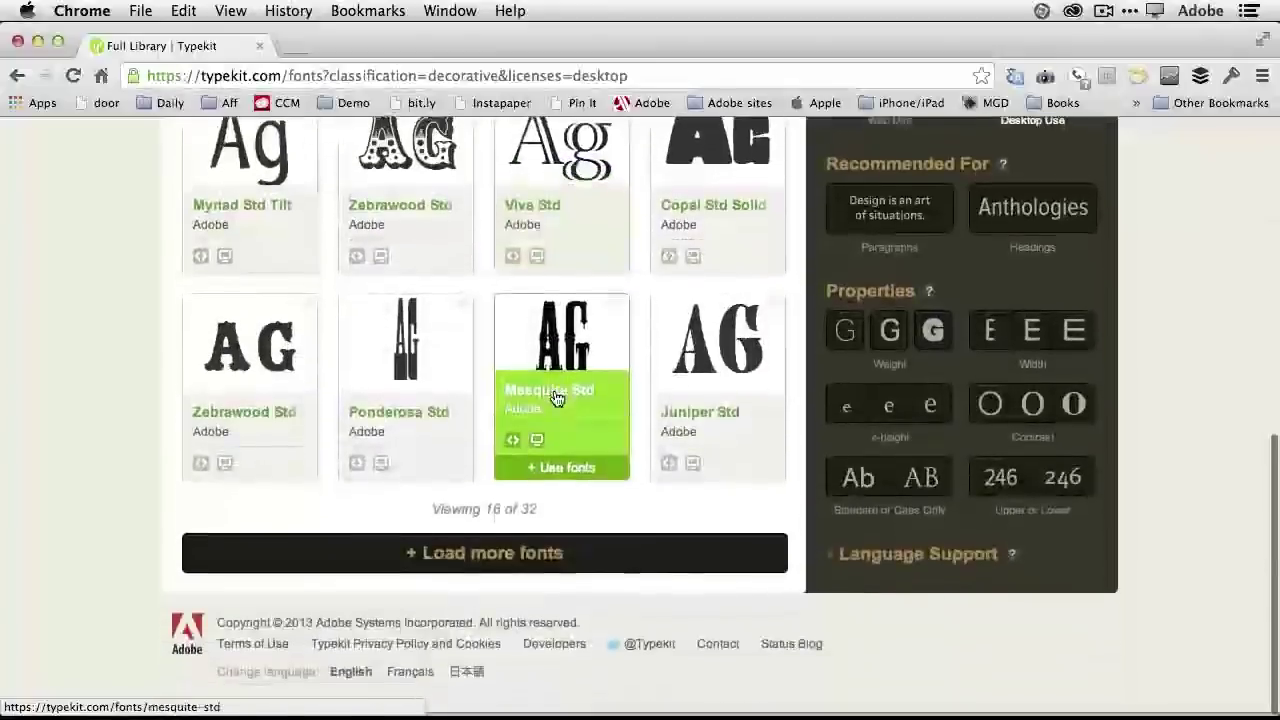
Step: Load all 32 decorative fonts and scroll through them, including Muscle Narrow and Hobo Std
click(543, 560)
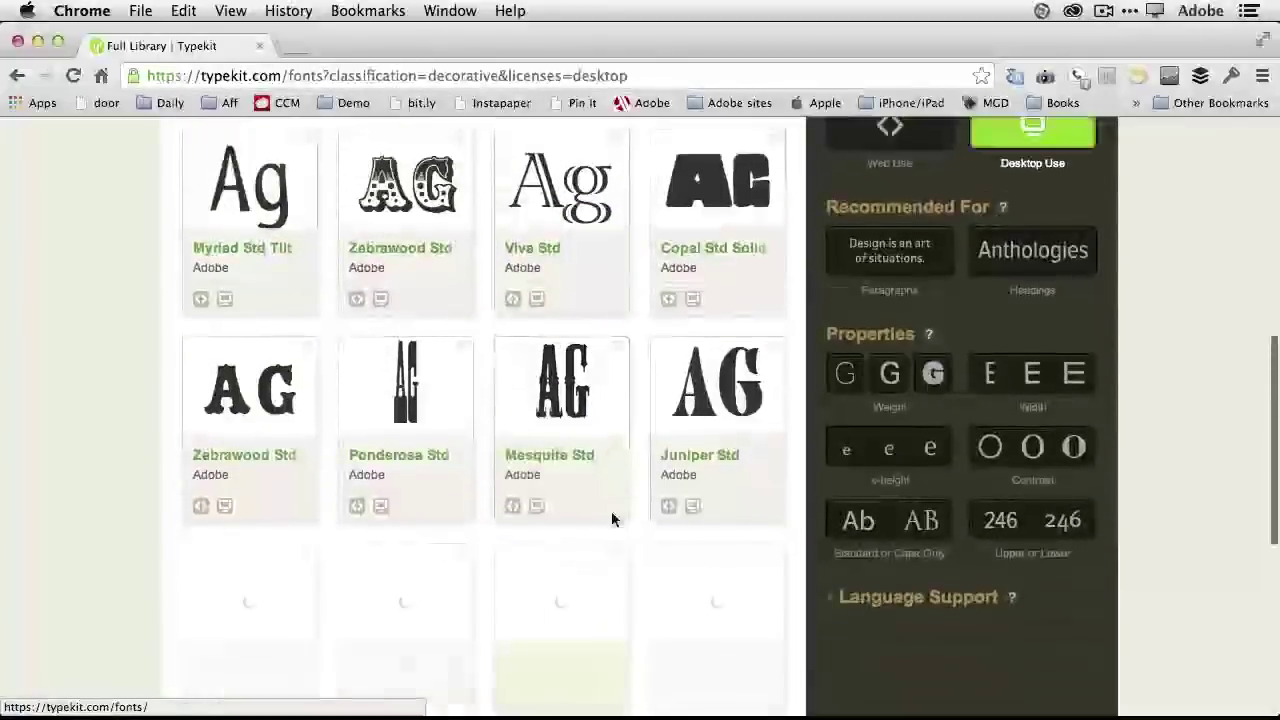
scroll(615, 510, down, 3)
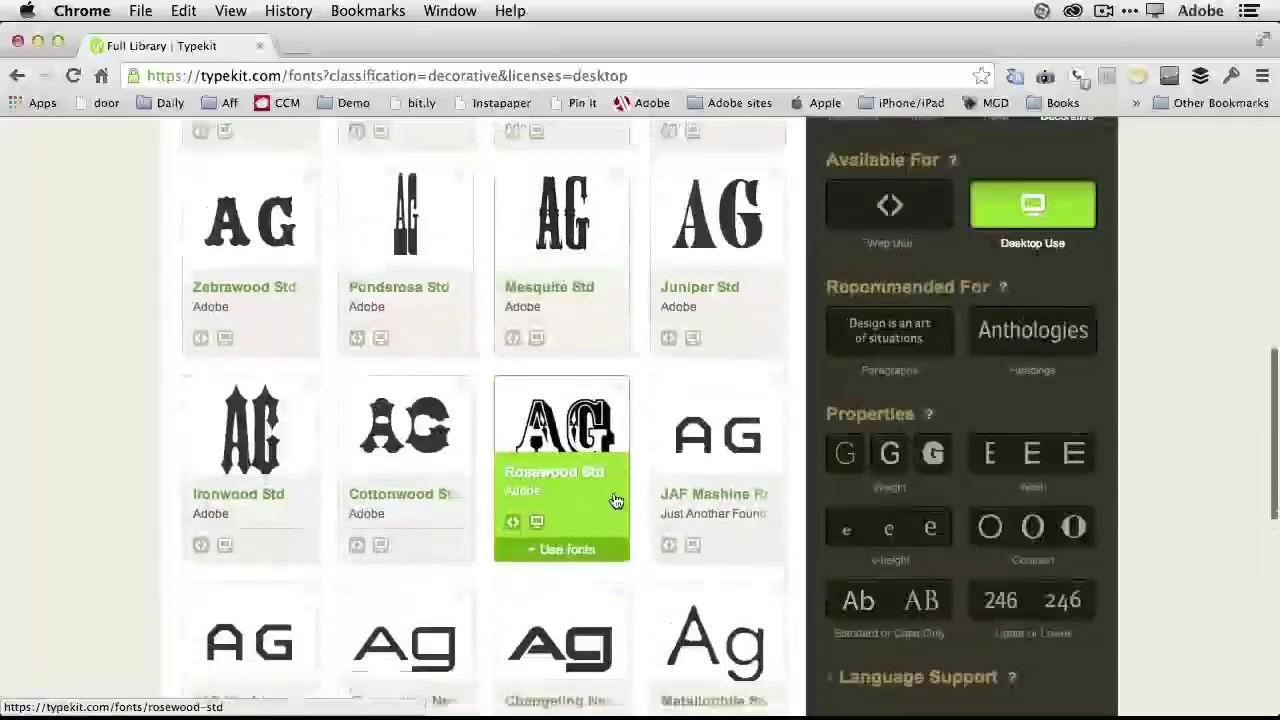
scroll(615, 500, down, 5)
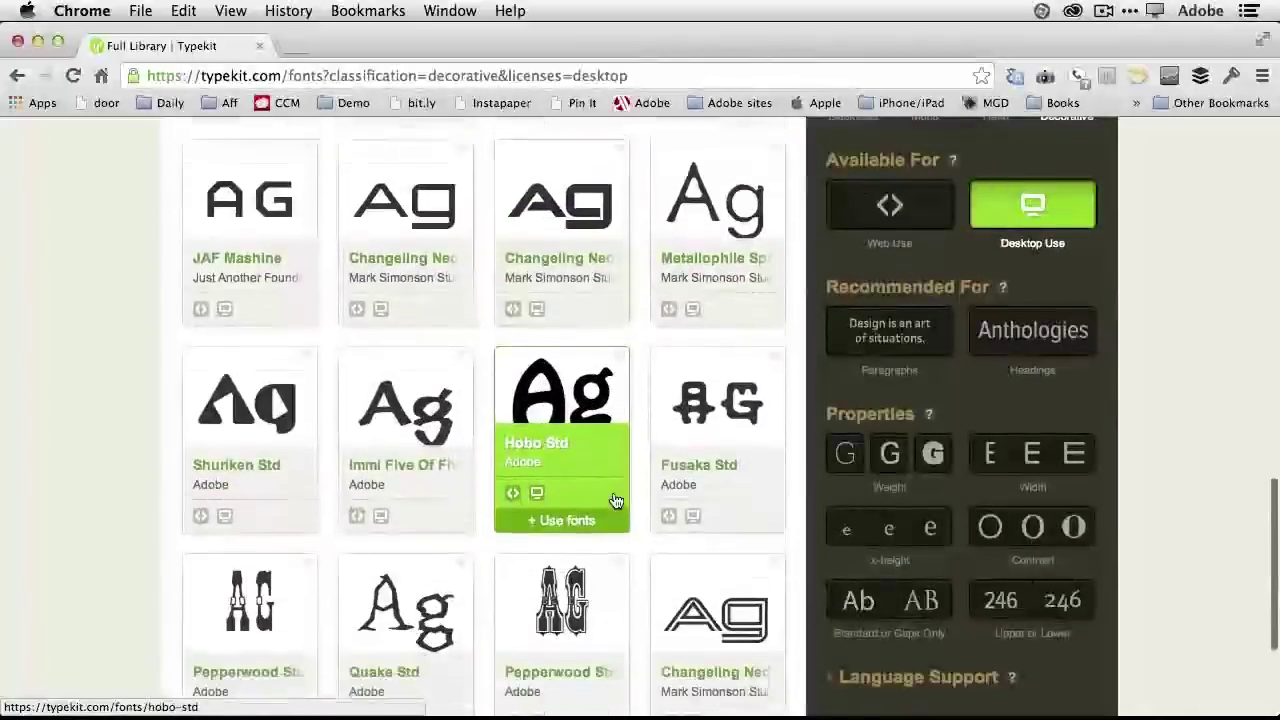
scroll(615, 500, down, 4)
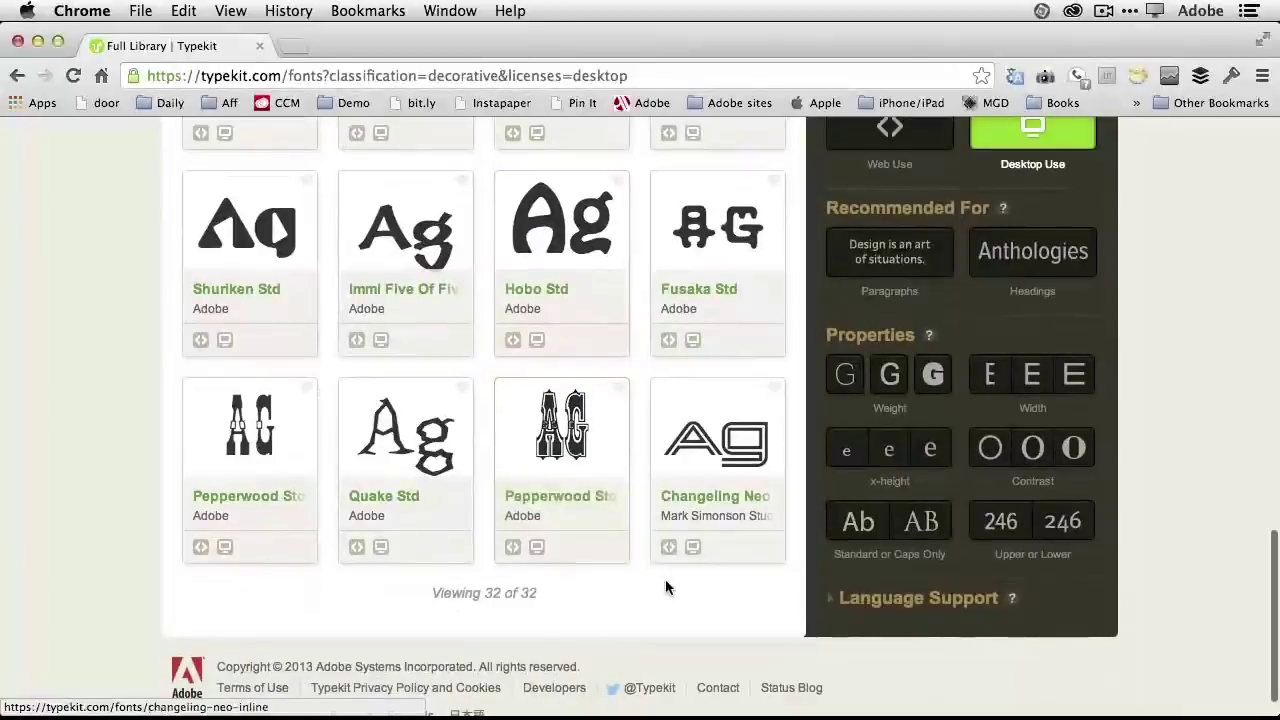
scroll(586, 470, up, 2)
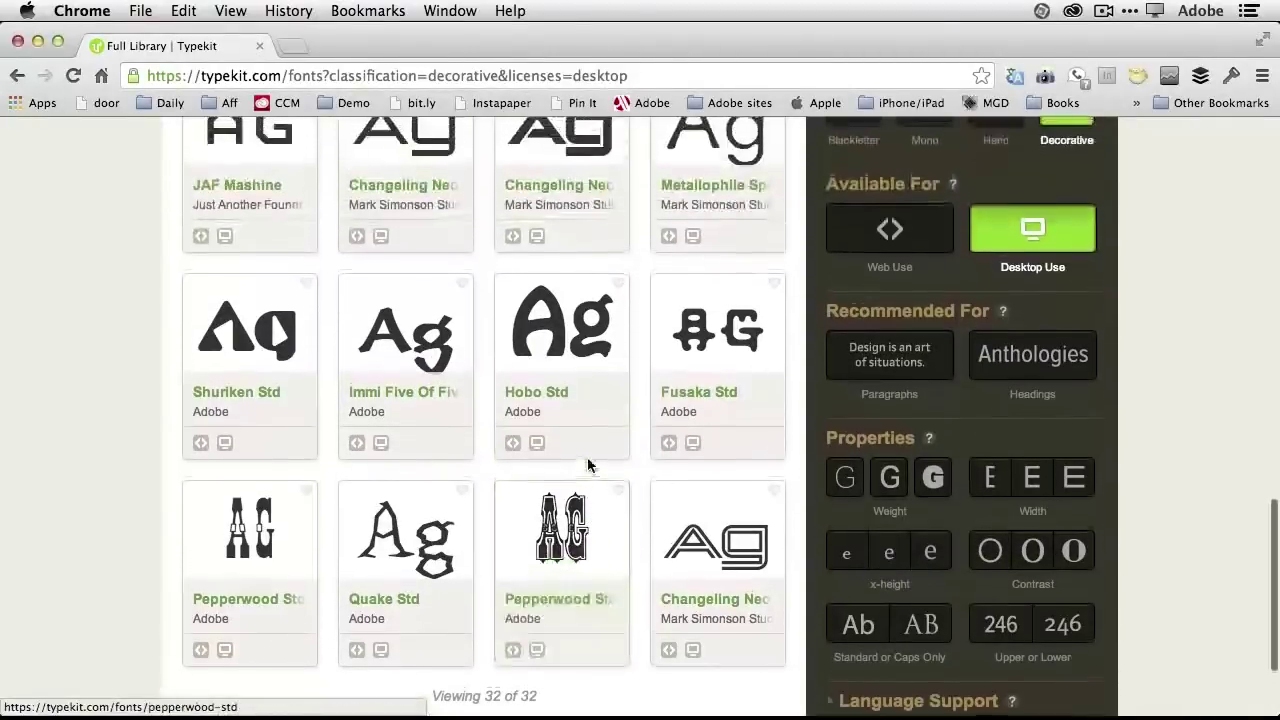
scroll(588, 465, up, 3)
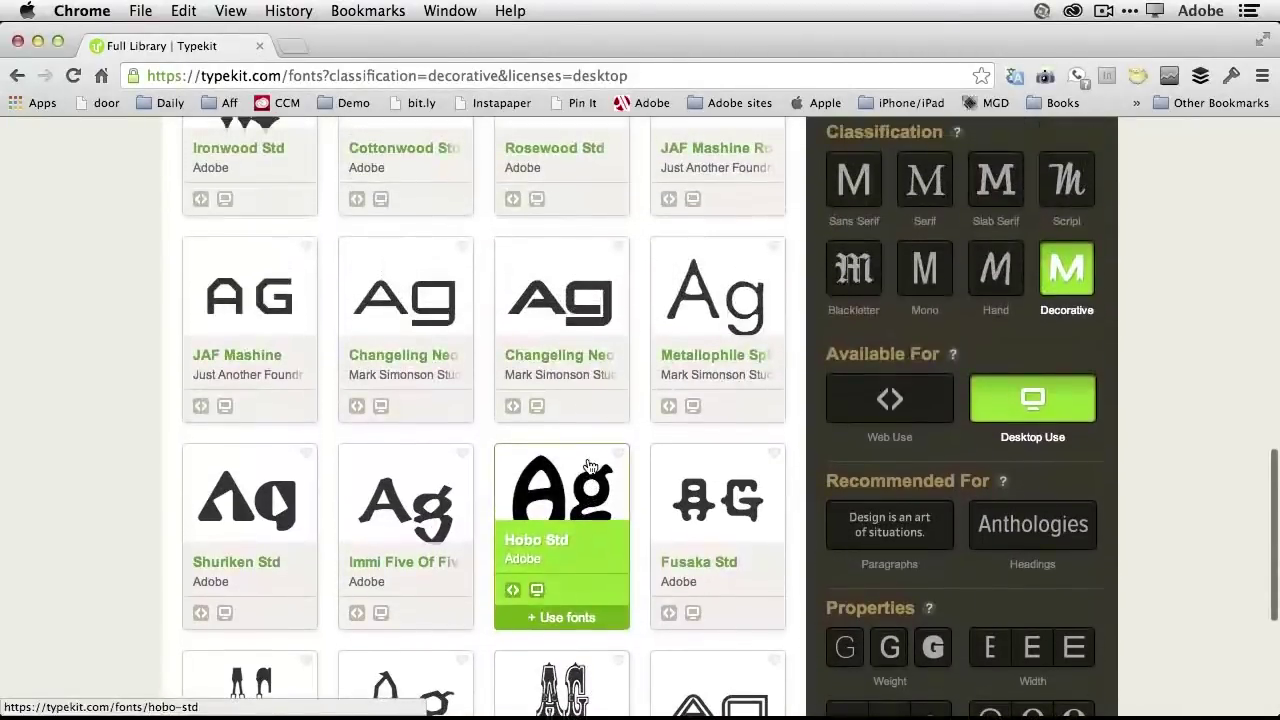
scroll(590, 467, down, 2)
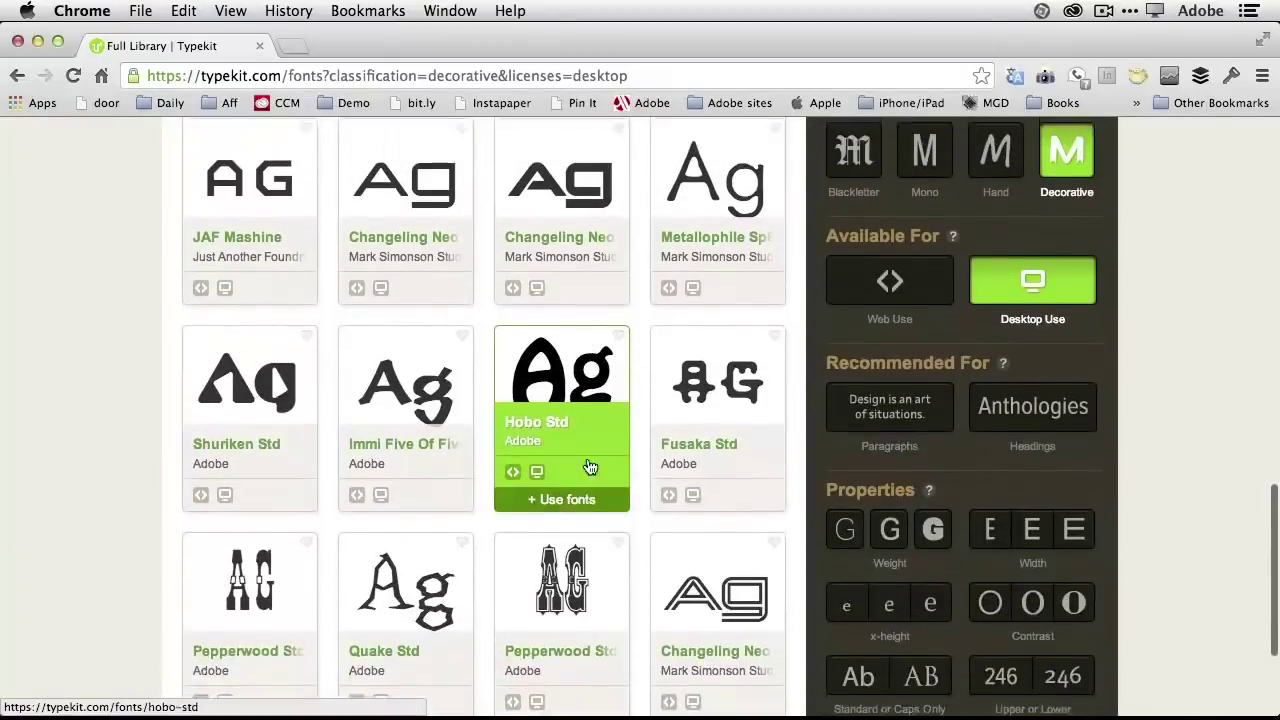
scroll(590, 467, up, 6)
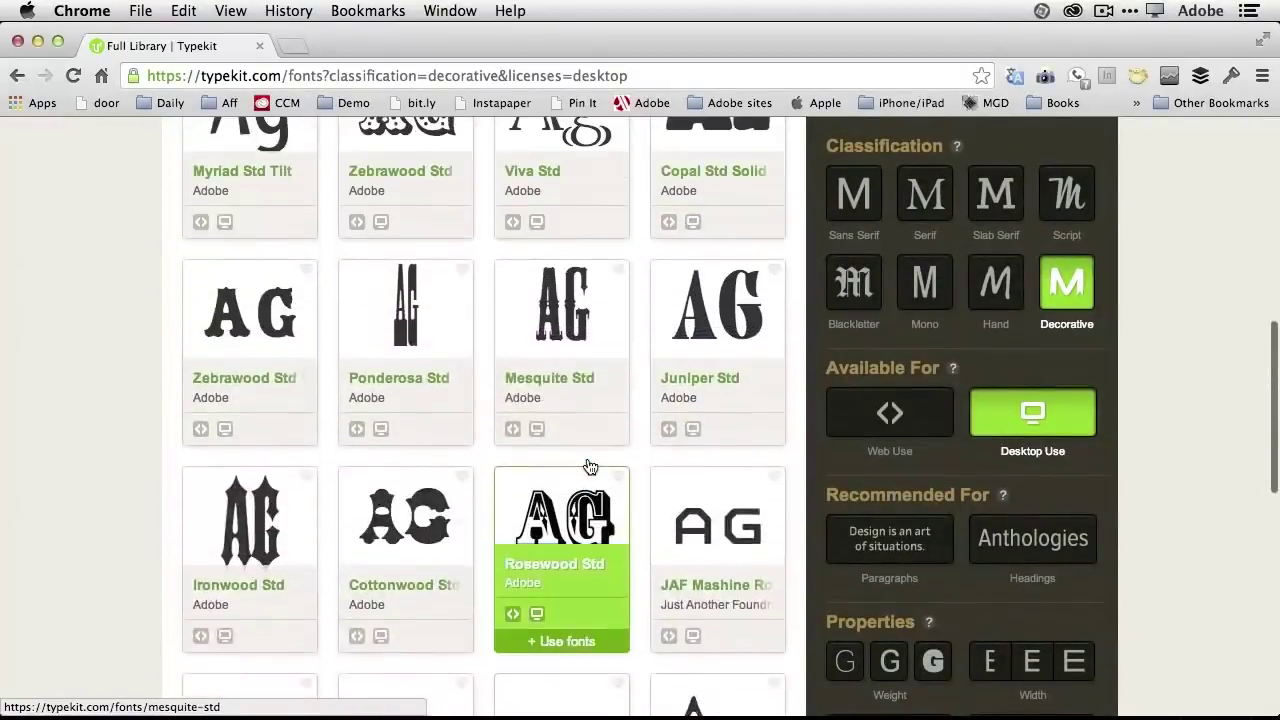
scroll(590, 467, up, 8)
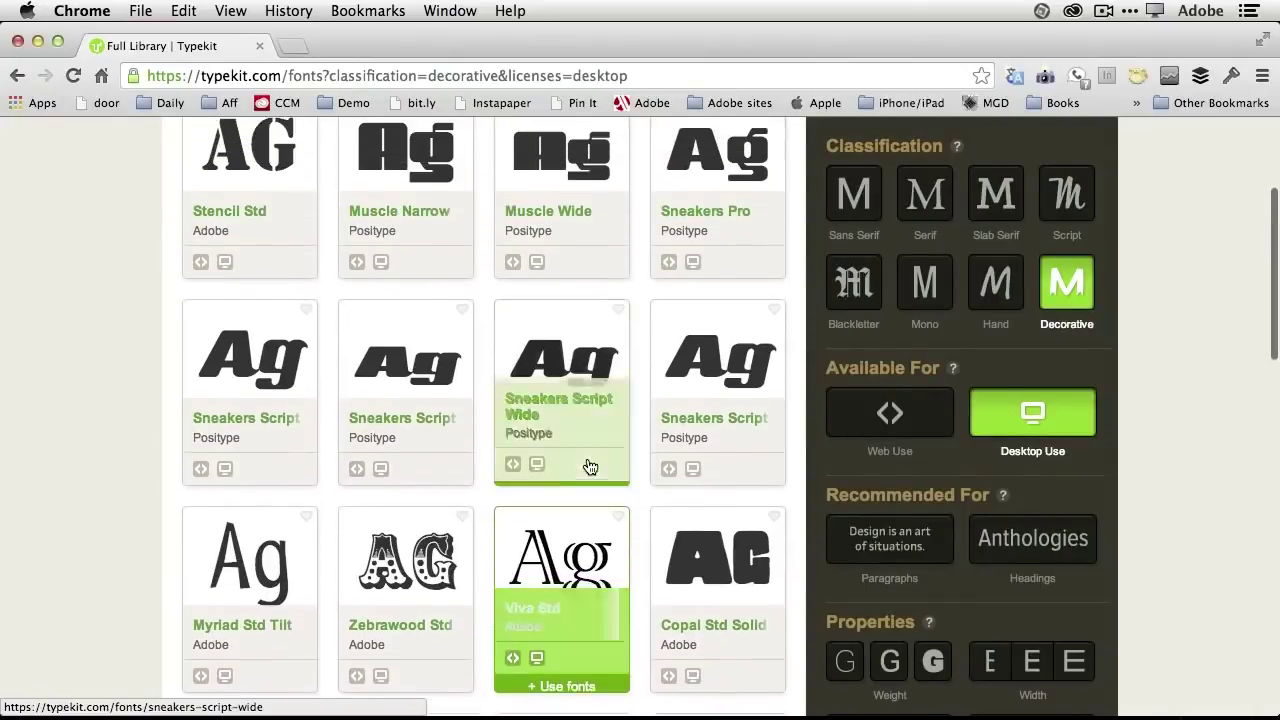
scroll(590, 467, up, 4)
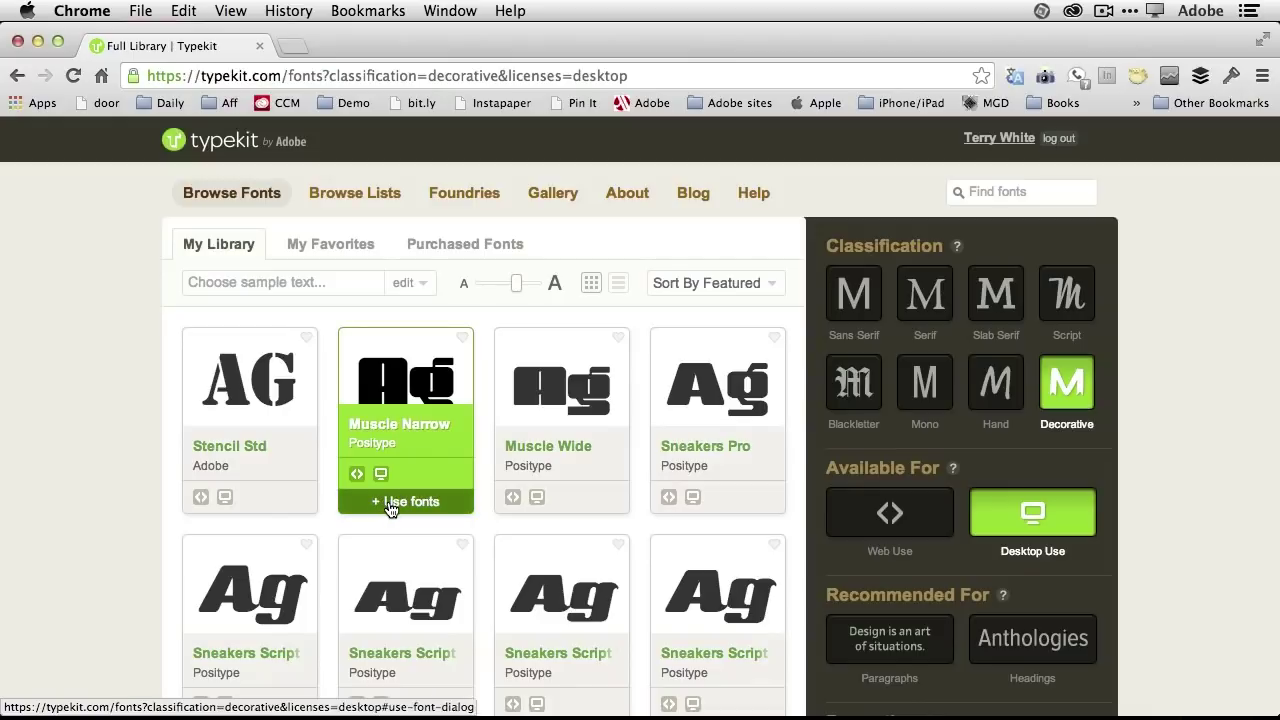
Step: Sync Muscle Narrow Regular and Italic, verify it in Creative Cloud's Fonts list, and return to Photoshop
click(390, 505)
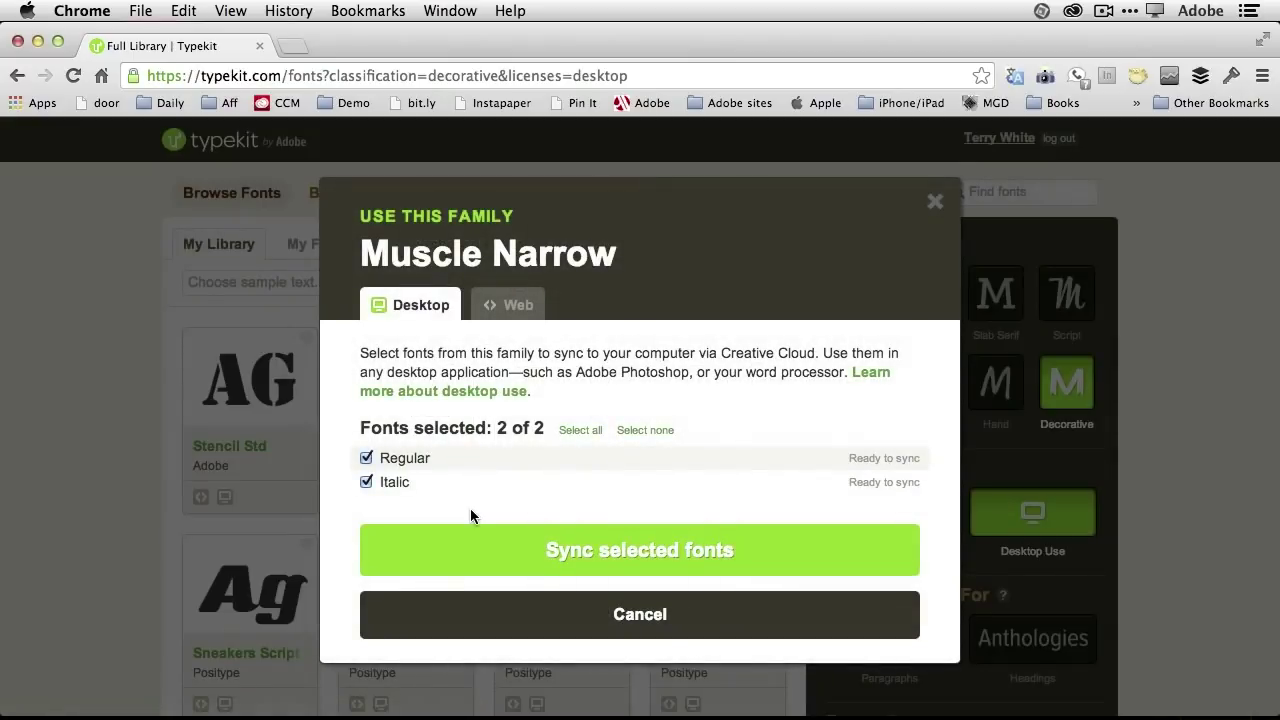
click(528, 557)
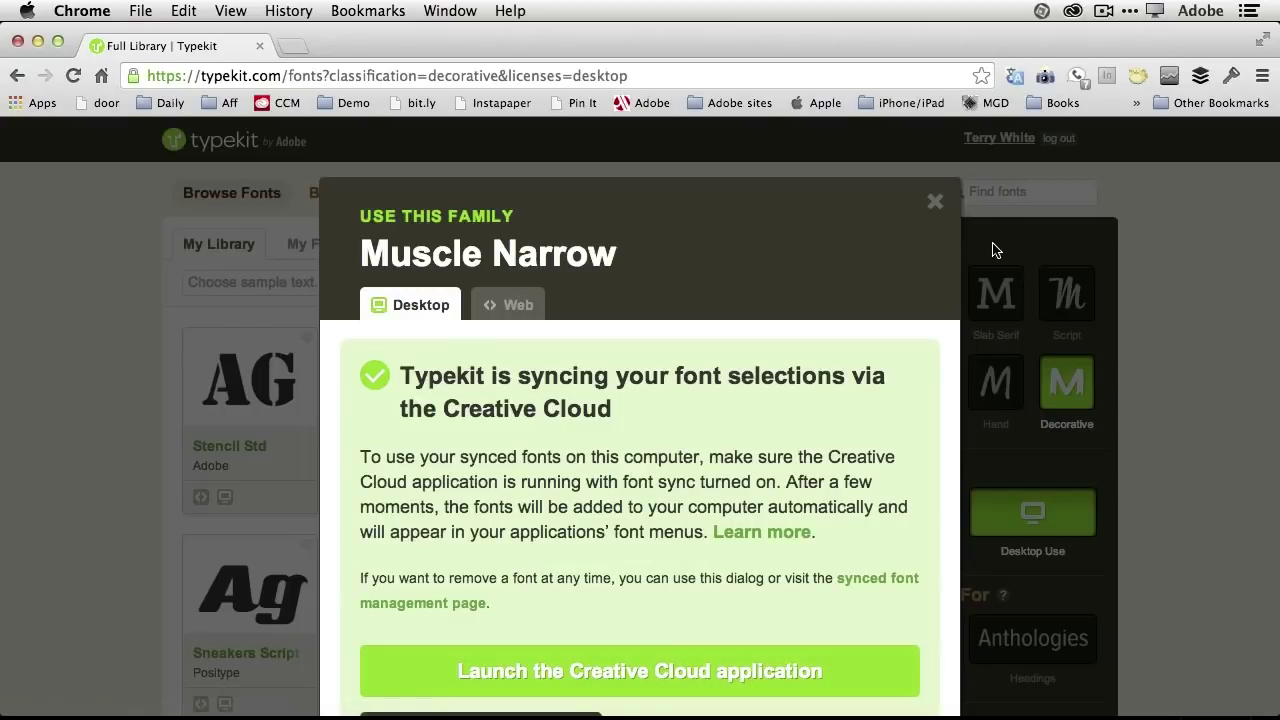
click(800, 669)
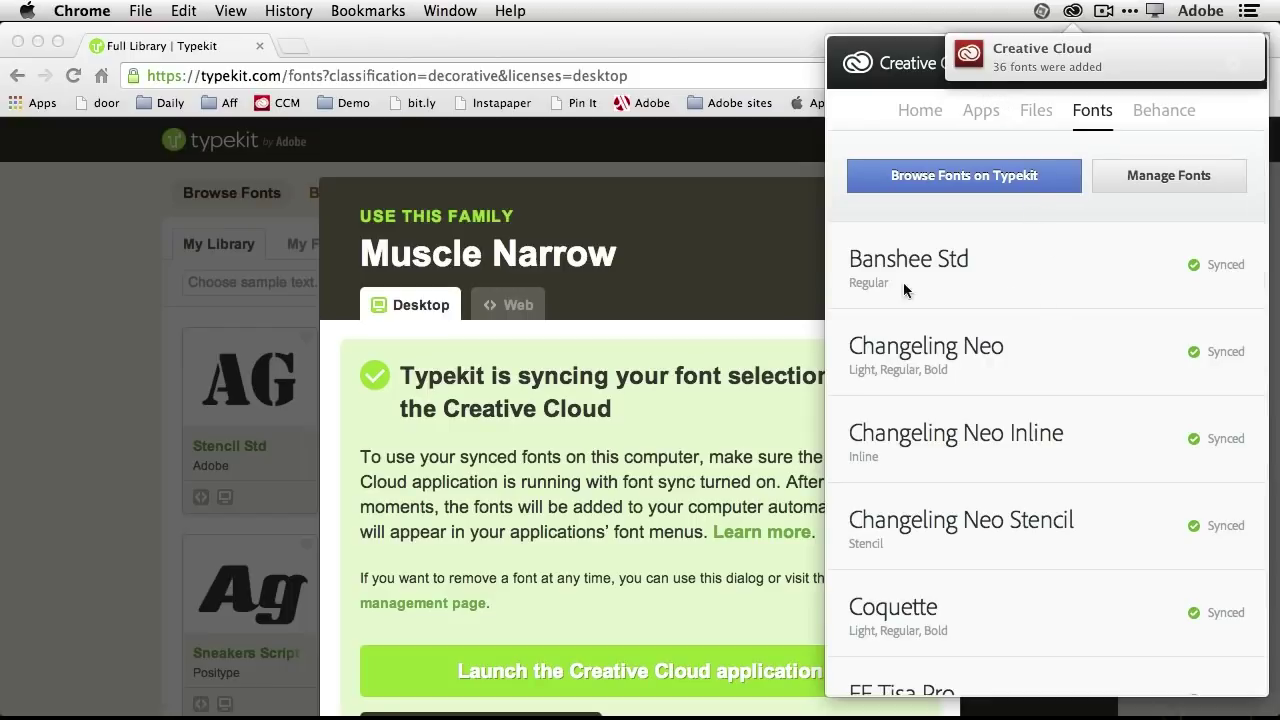
scroll(966, 340, down, 5)
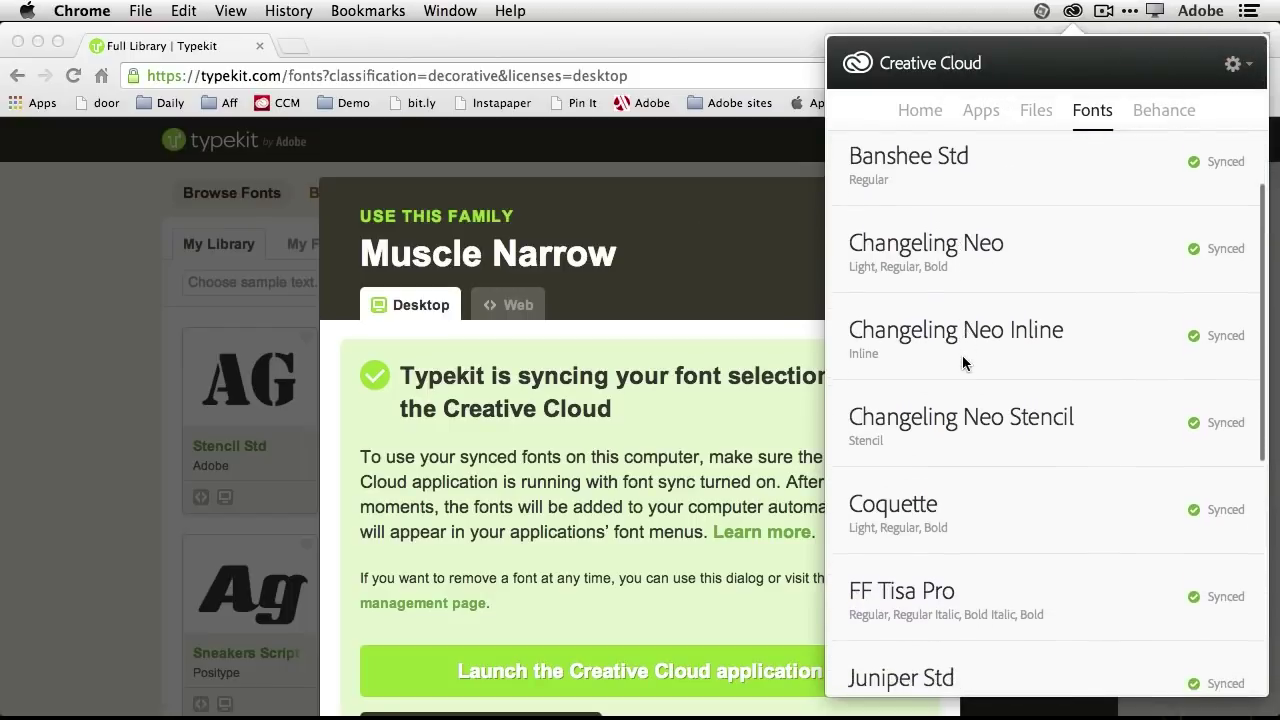
scroll(966, 401, down, 5)
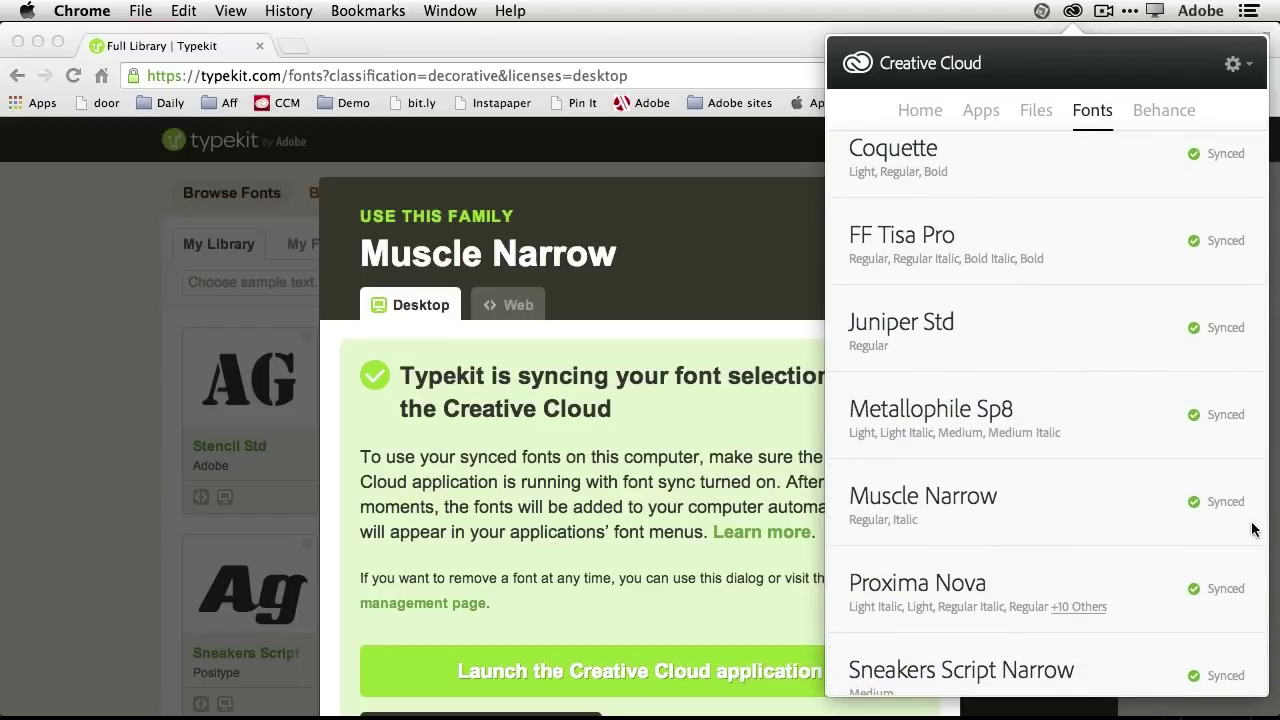
click(765, 31)
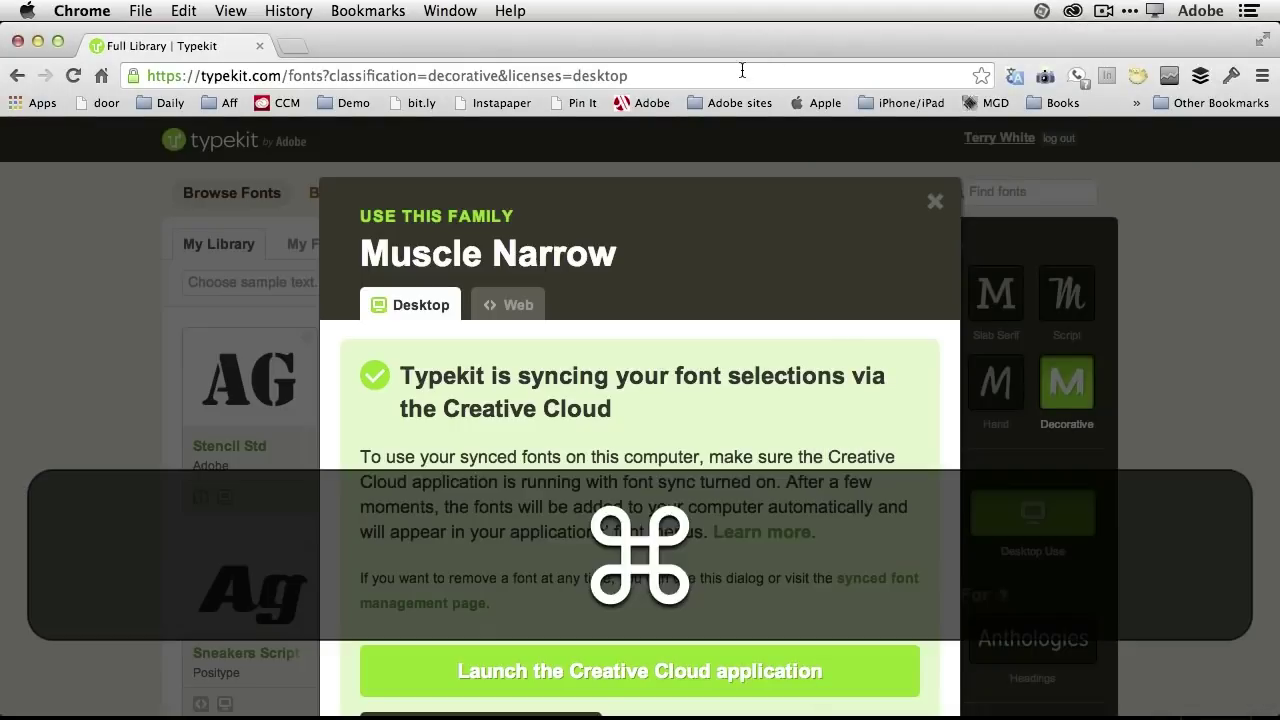
key(super+Tab)
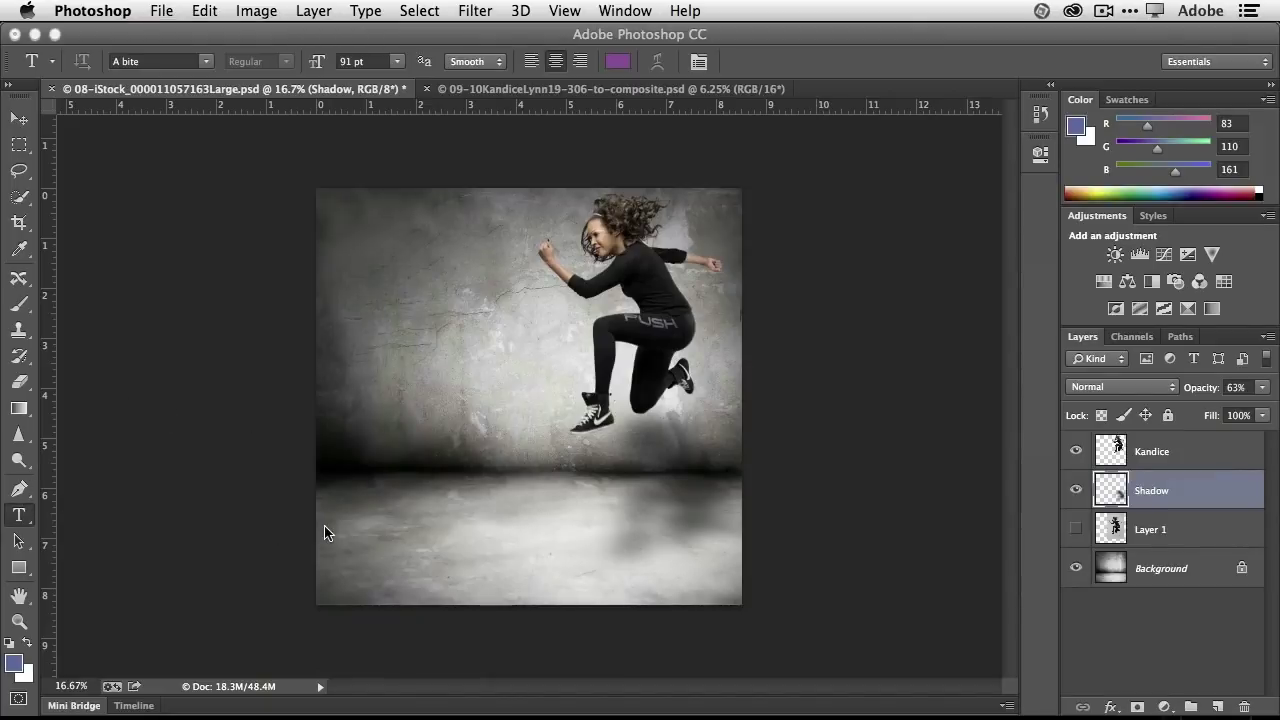
Step: Create a type layer in the Muscle font at 91 pt, type PUSH, and select it
click(387, 505)
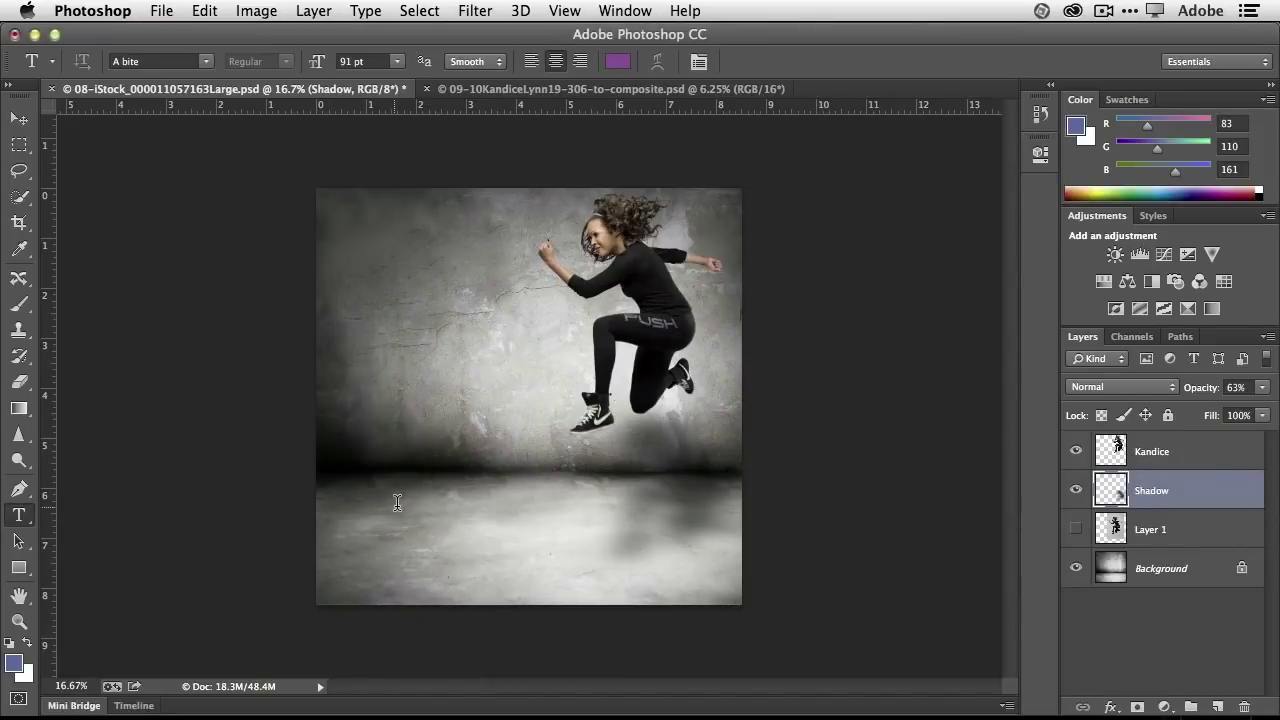
click(207, 62)
scroll(264, 402, down, 10)
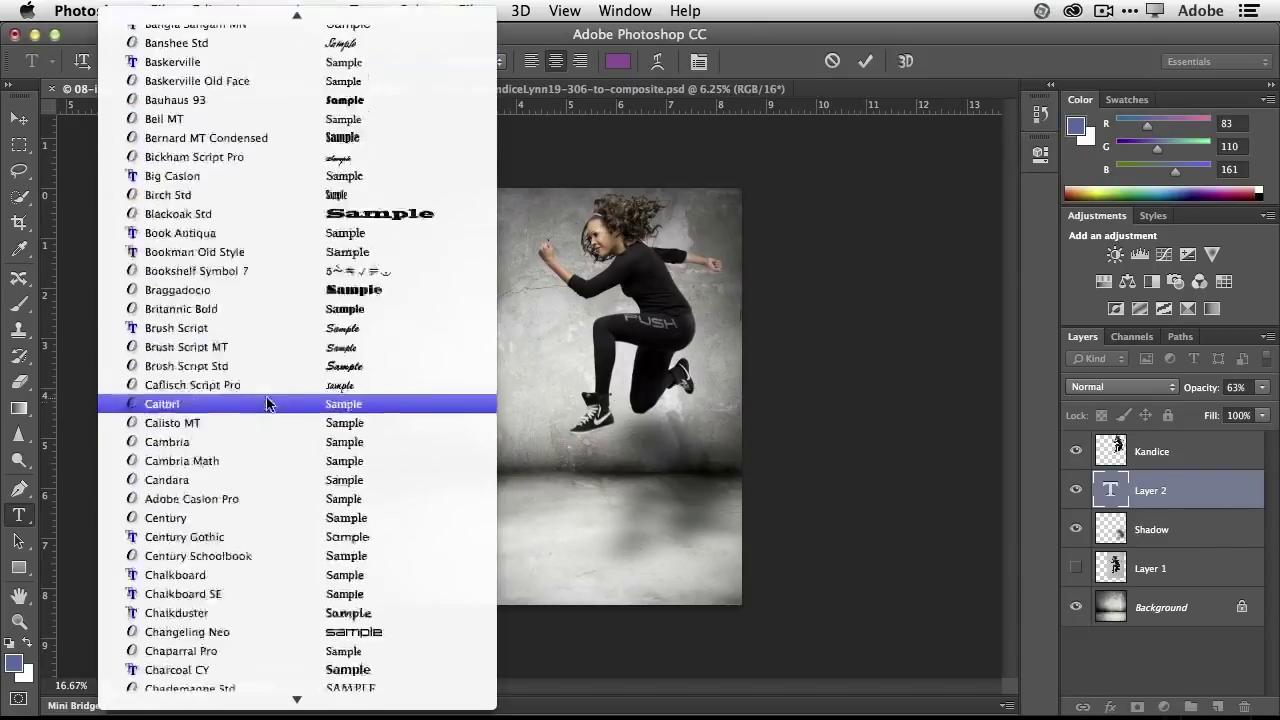
scroll(264, 394, down, 15)
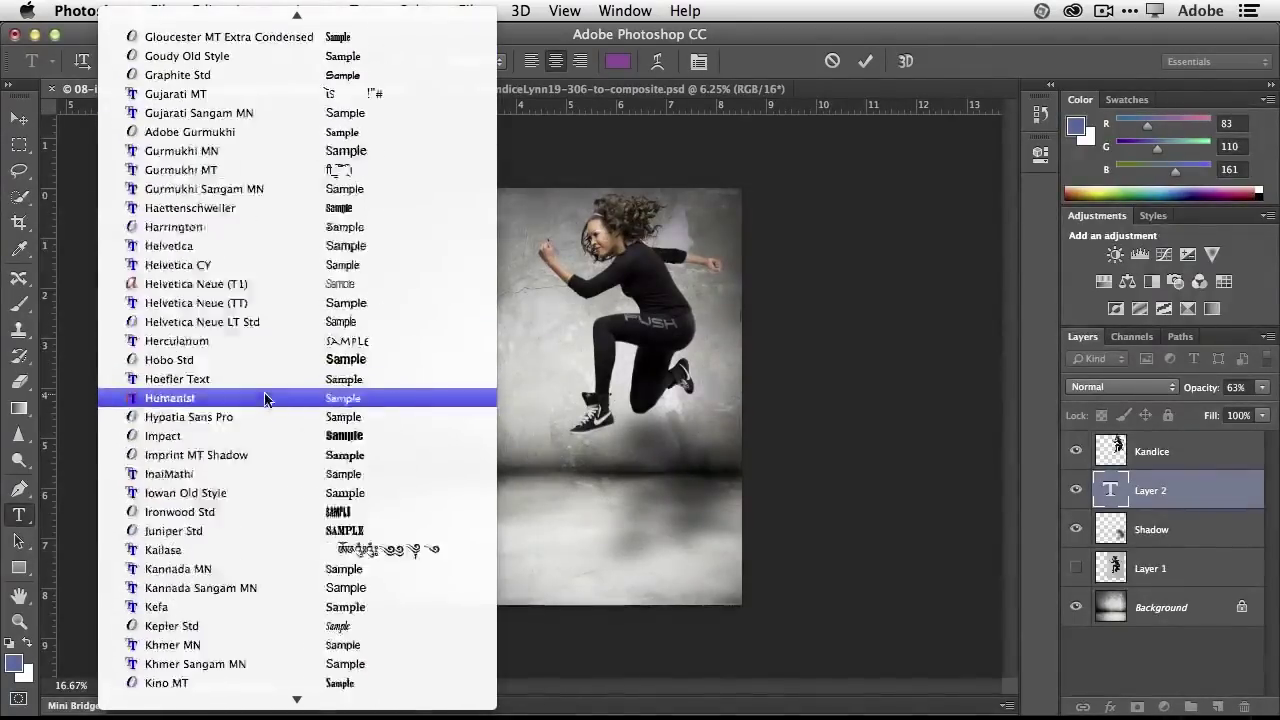
scroll(264, 400, down, 7)
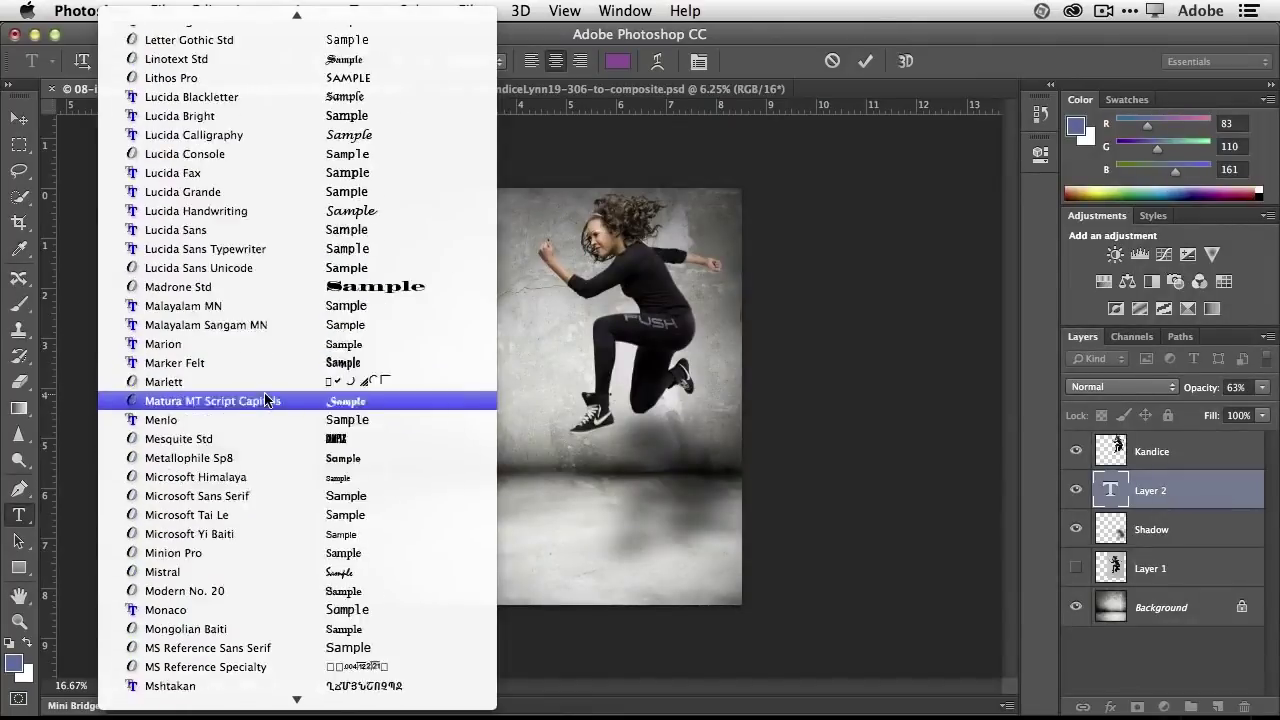
scroll(265, 400, down, 4)
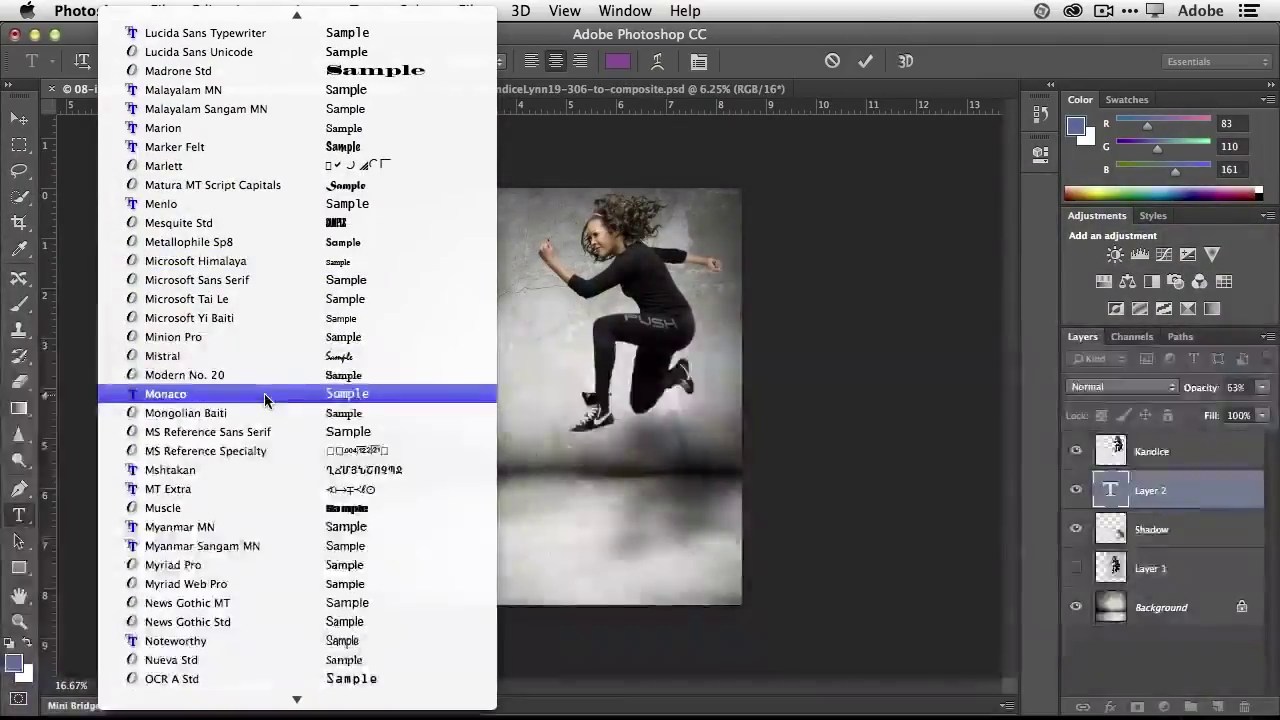
click(273, 508)
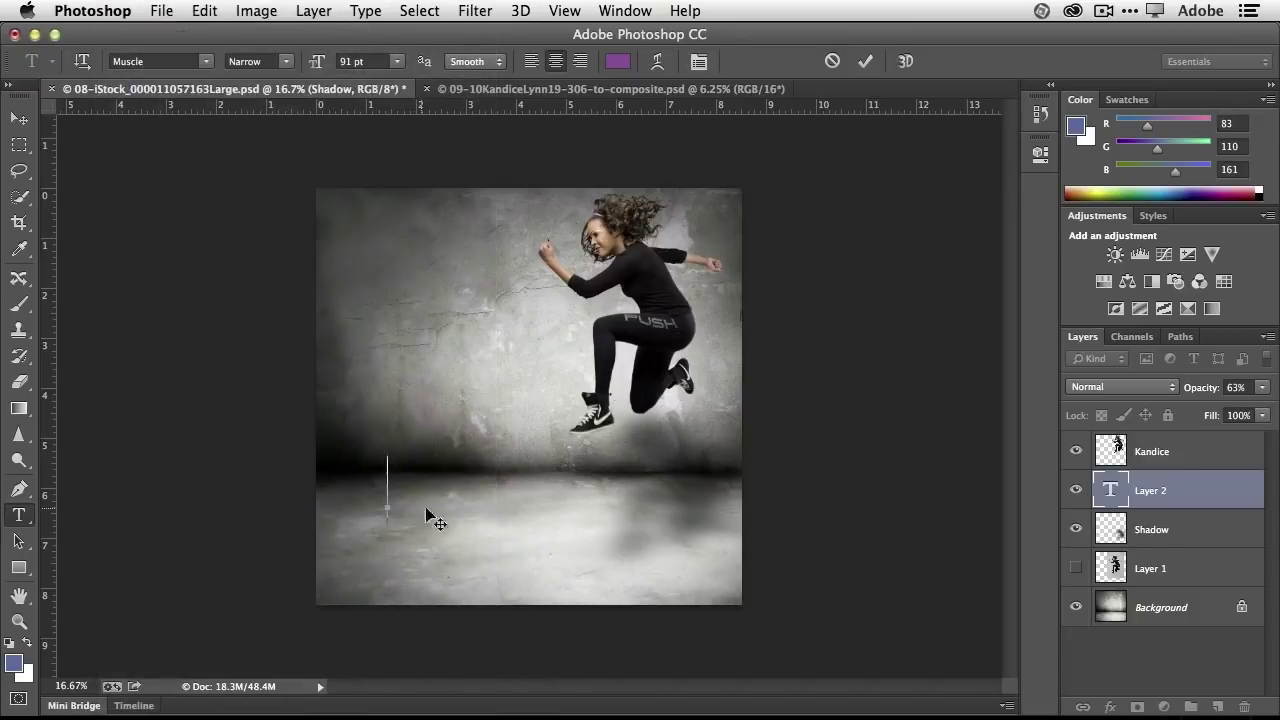
text(PUSH)
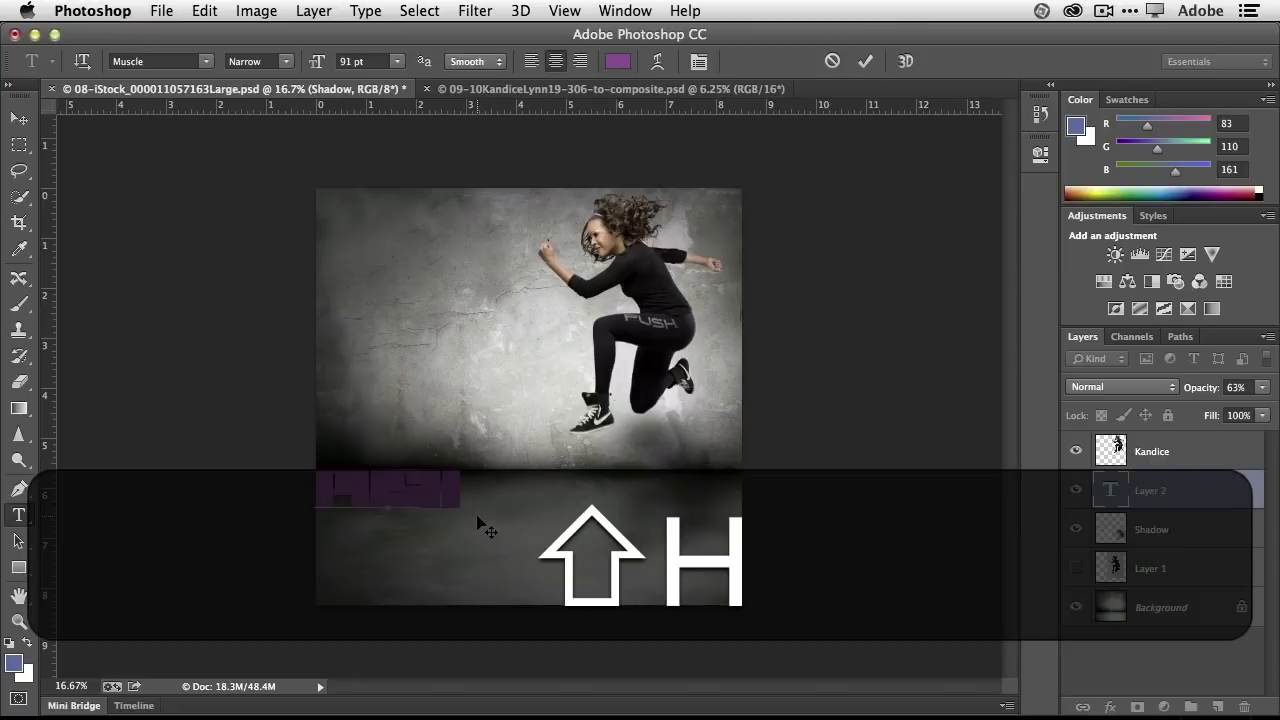
key(super+a)
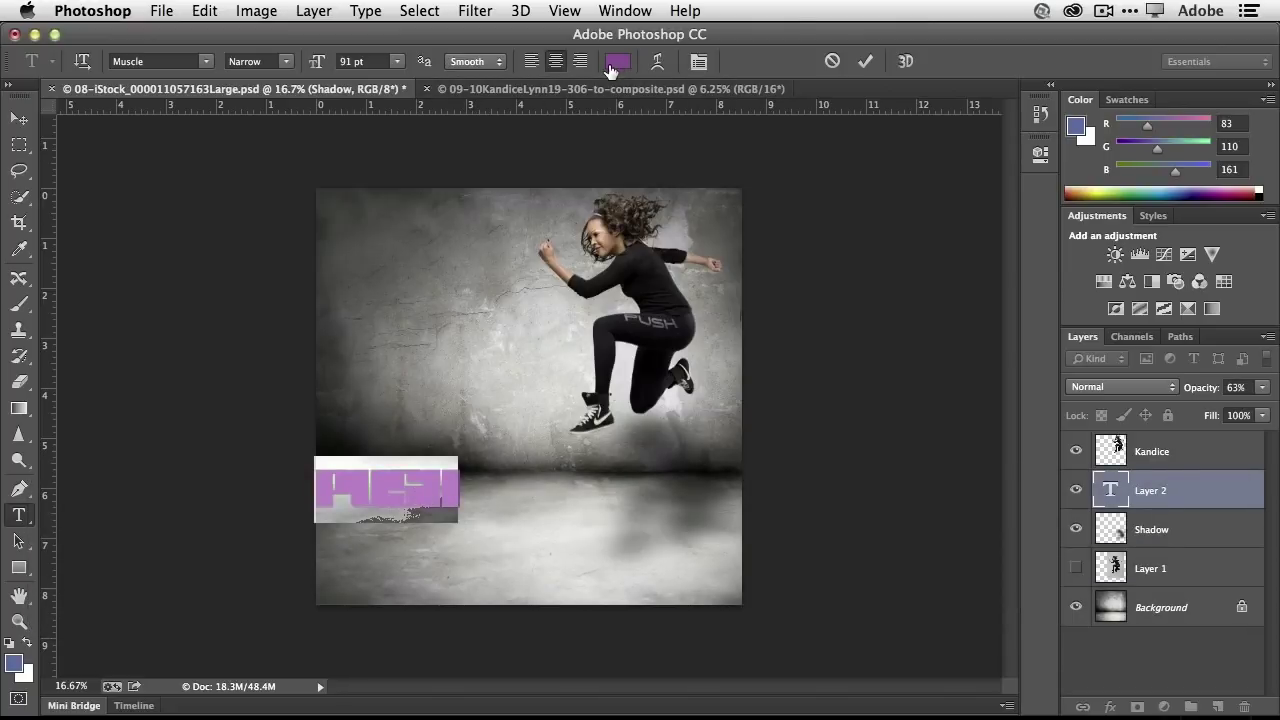
Step: Set the PUSH text colour to dark grey #585b63 sampled from the photo
click(616, 63)
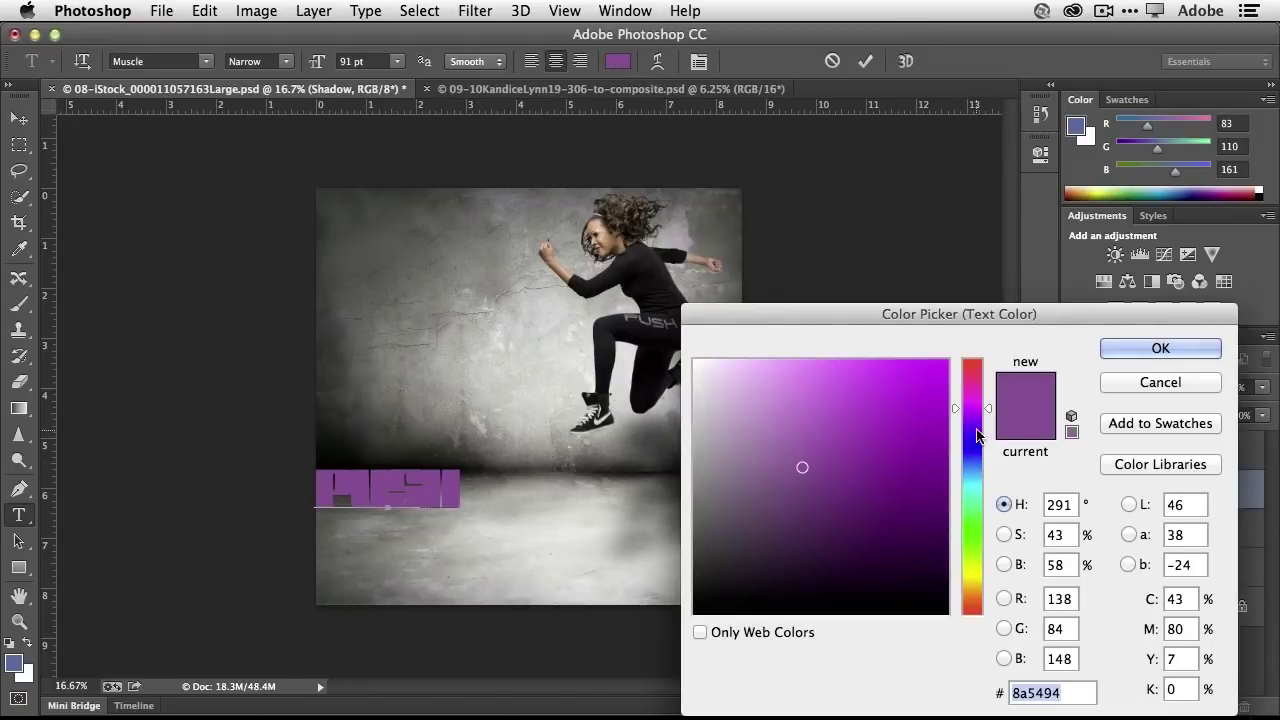
drag(980, 472, 974, 567)
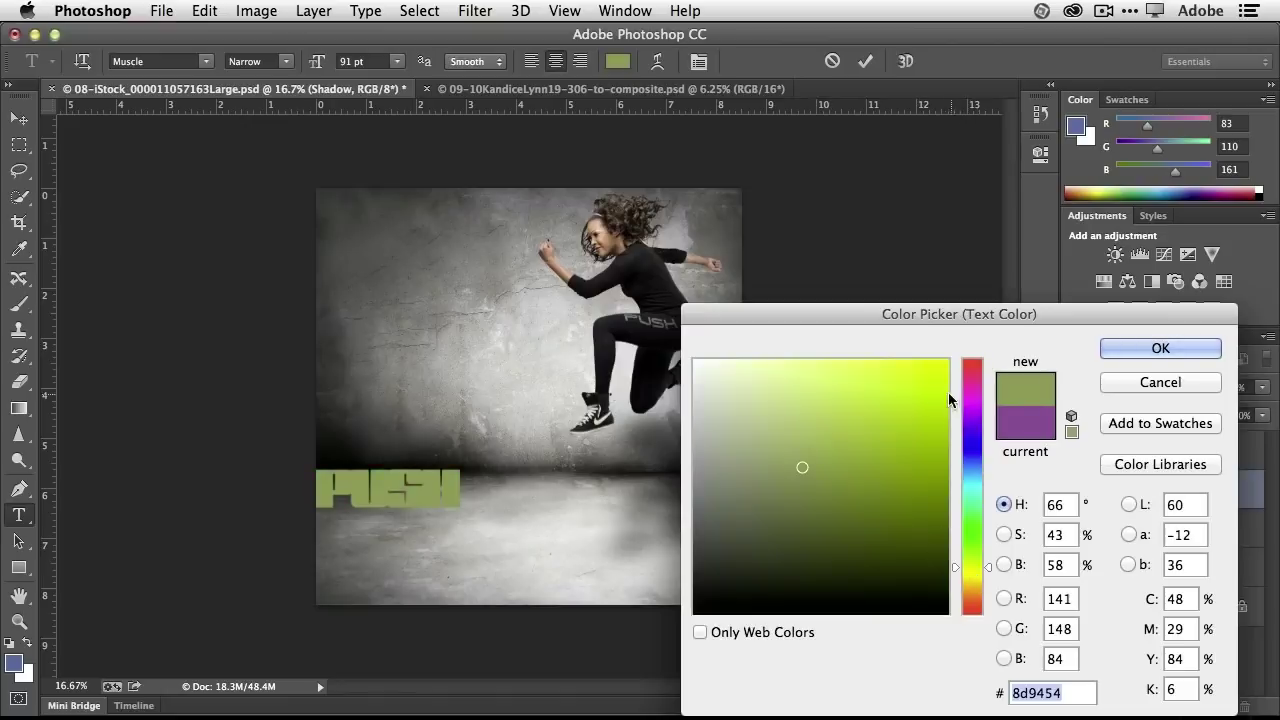
mouse_move(728, 375)
mouse_down()
mouse_move(689, 357)
mouse_move(699, 353)
mouse_up()
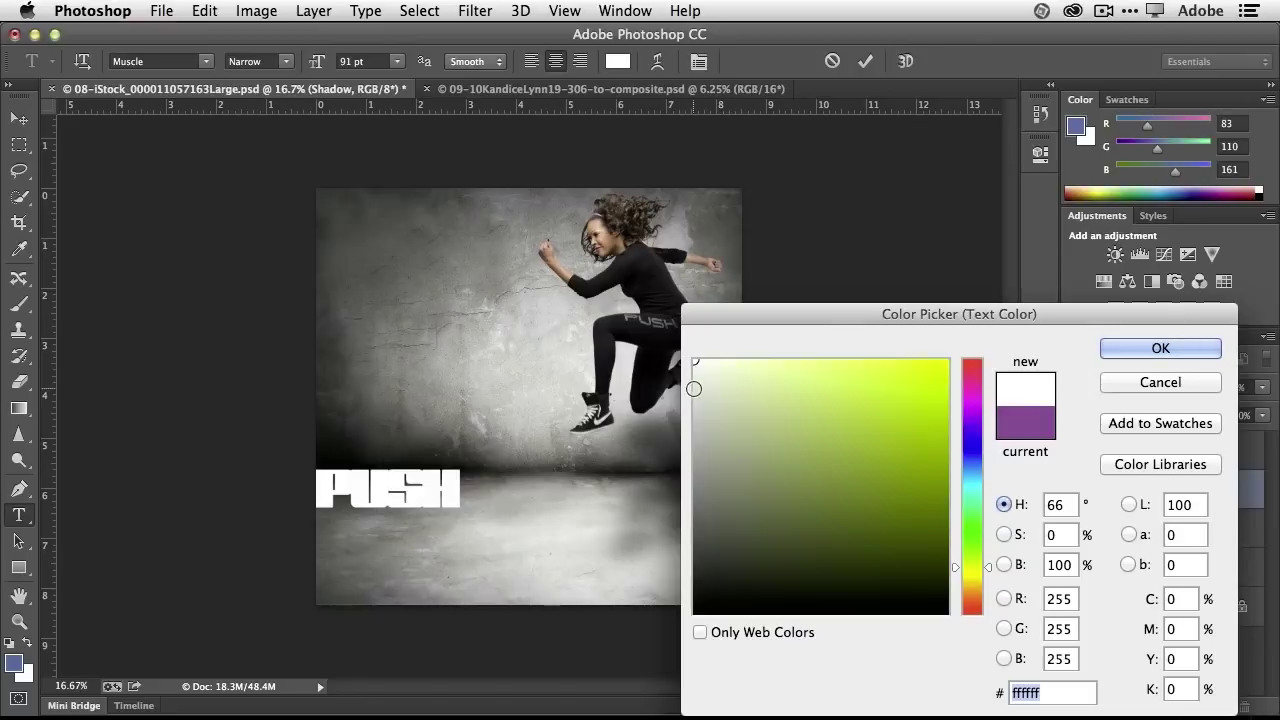
click(667, 321)
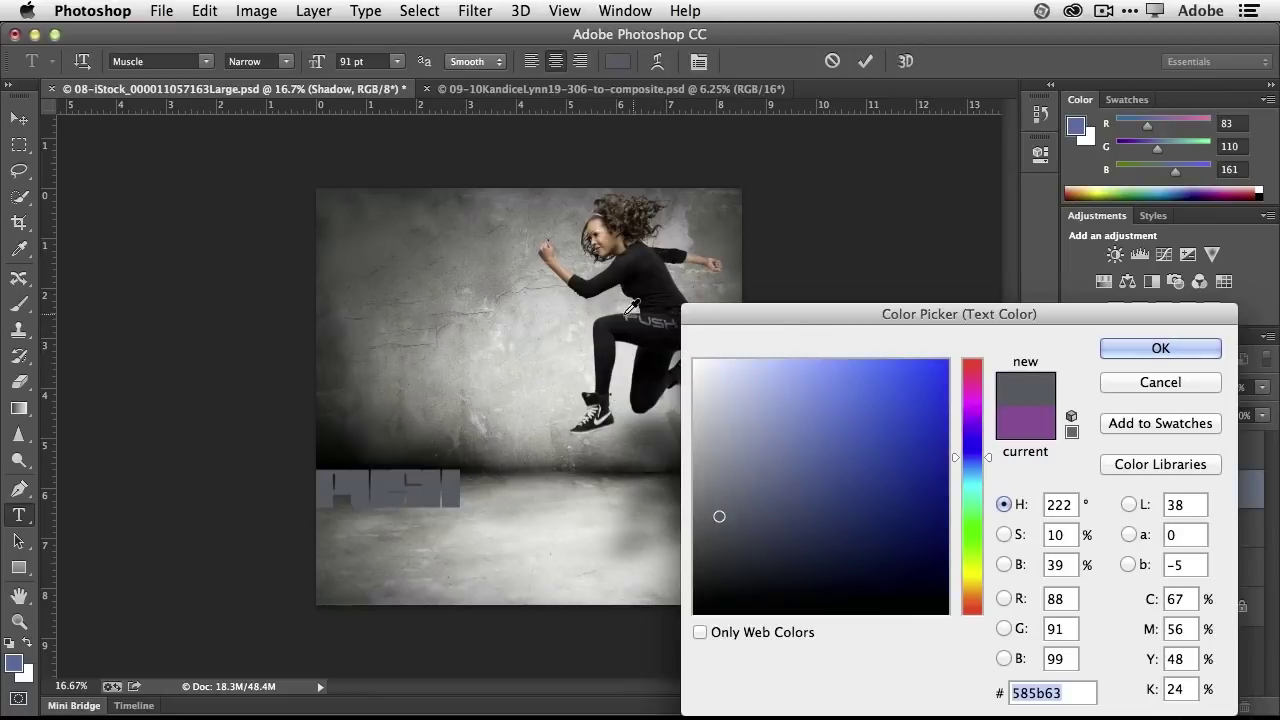
click(1124, 349)
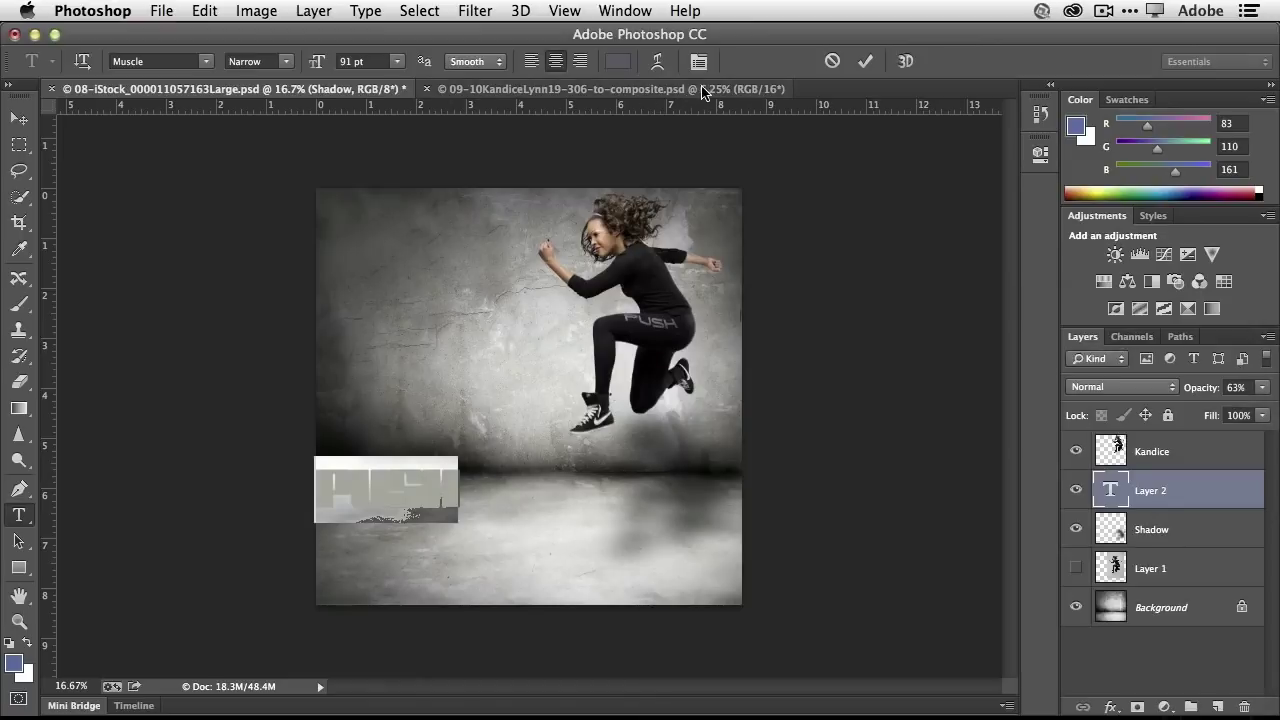
Step: Widen PUSH's tracking by two steps, commit the text, and move it onto the left wall
key(alt+Right)
key(alt+Right)
key(alt+Right)
key(alt+Right)
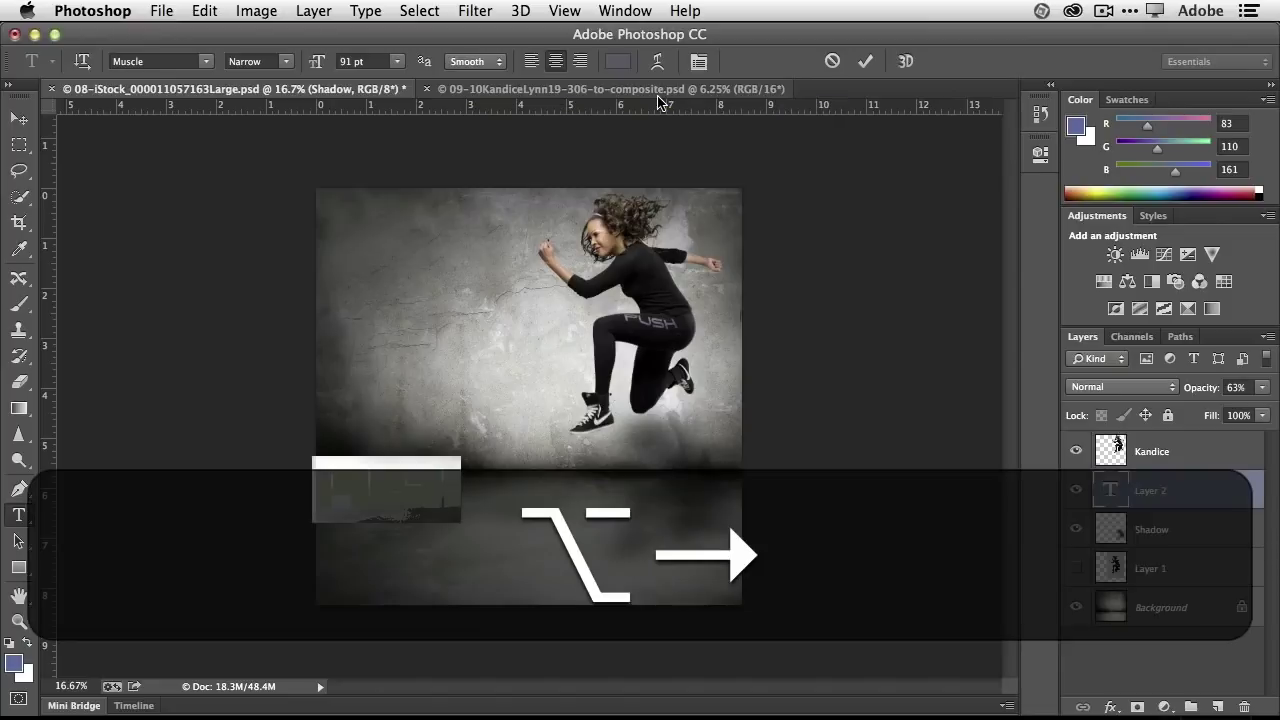
key(alt+Right)
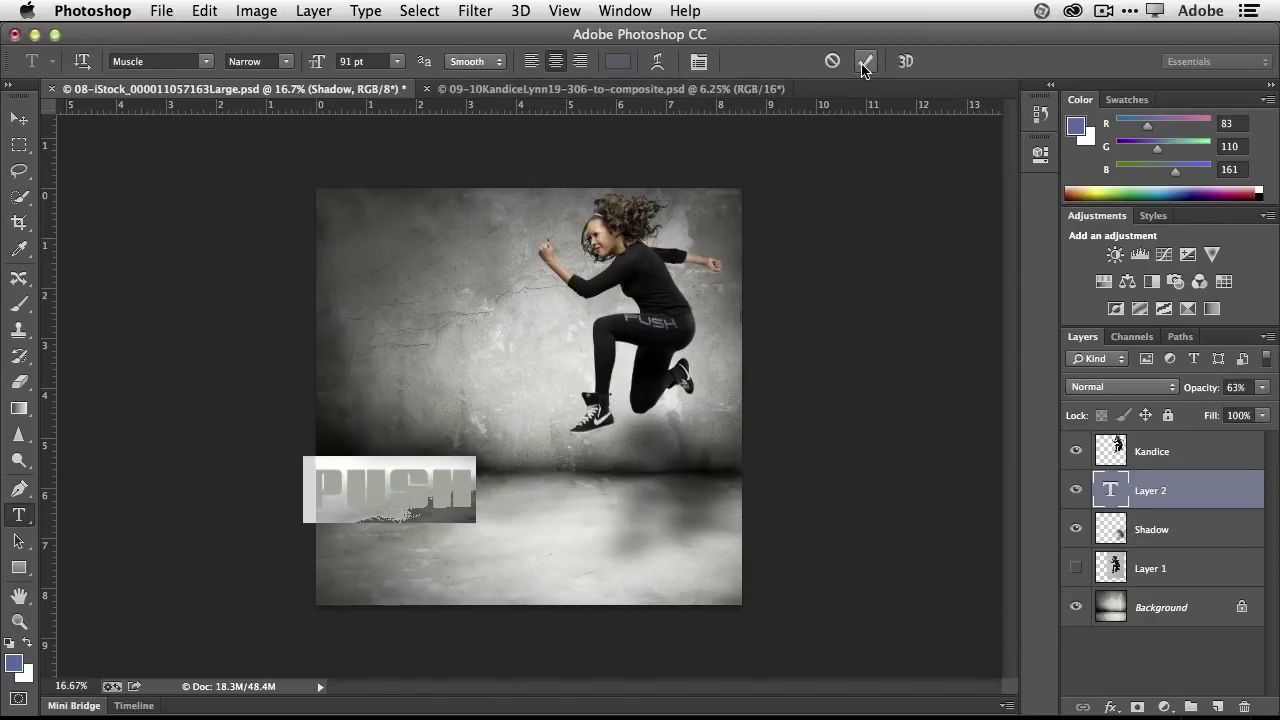
click(865, 65)
click(27, 112)
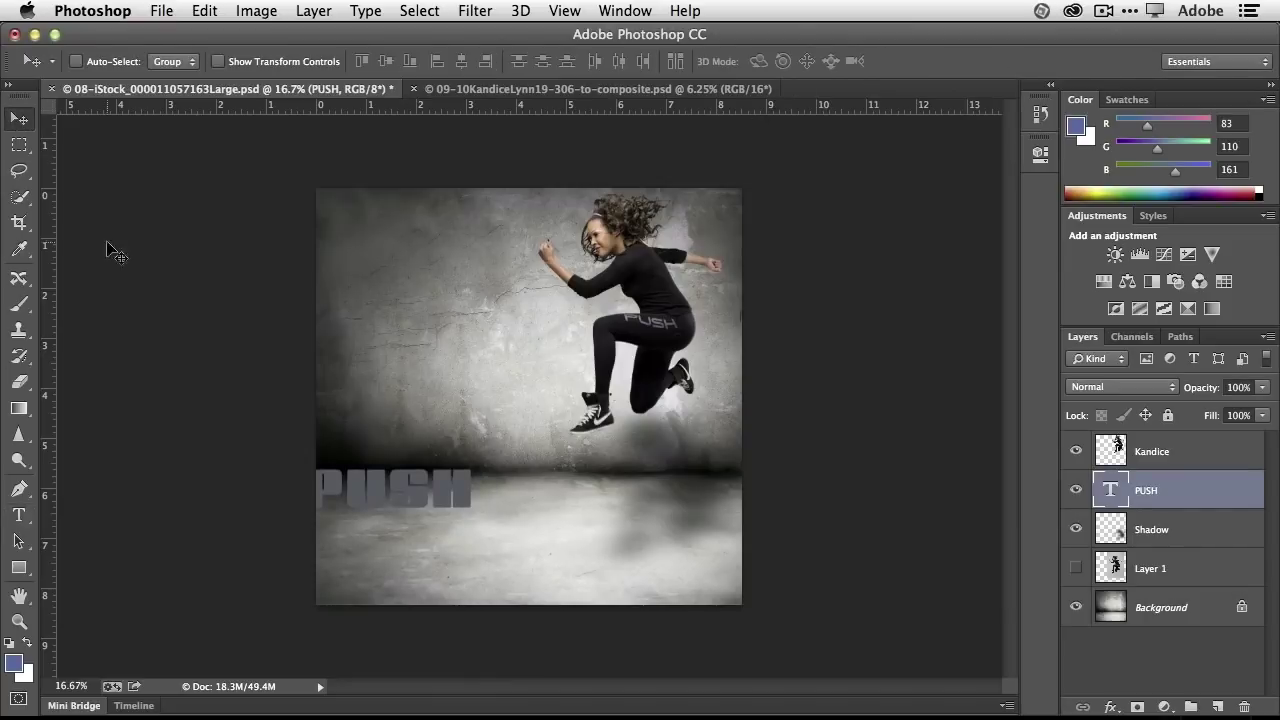
drag(374, 489, 436, 352)
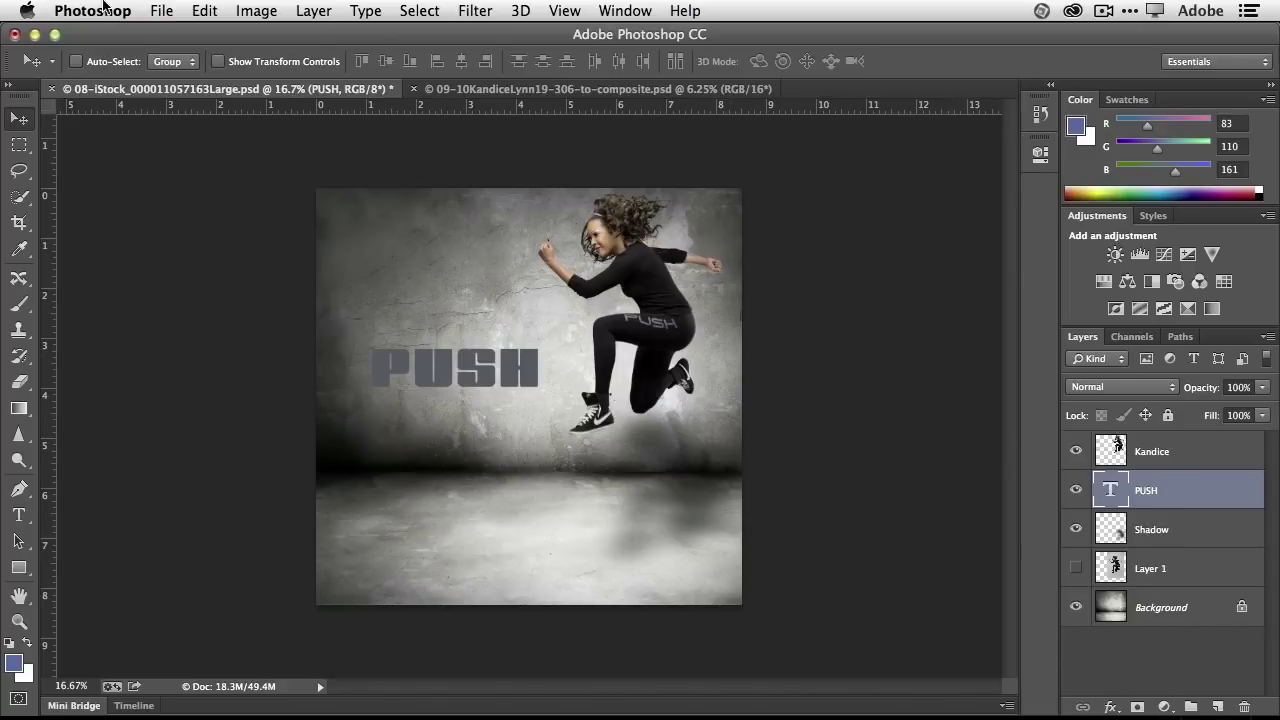
Step: Save the document as KL-push composite.psd in Photoshop format with layers kept
click(163, 10)
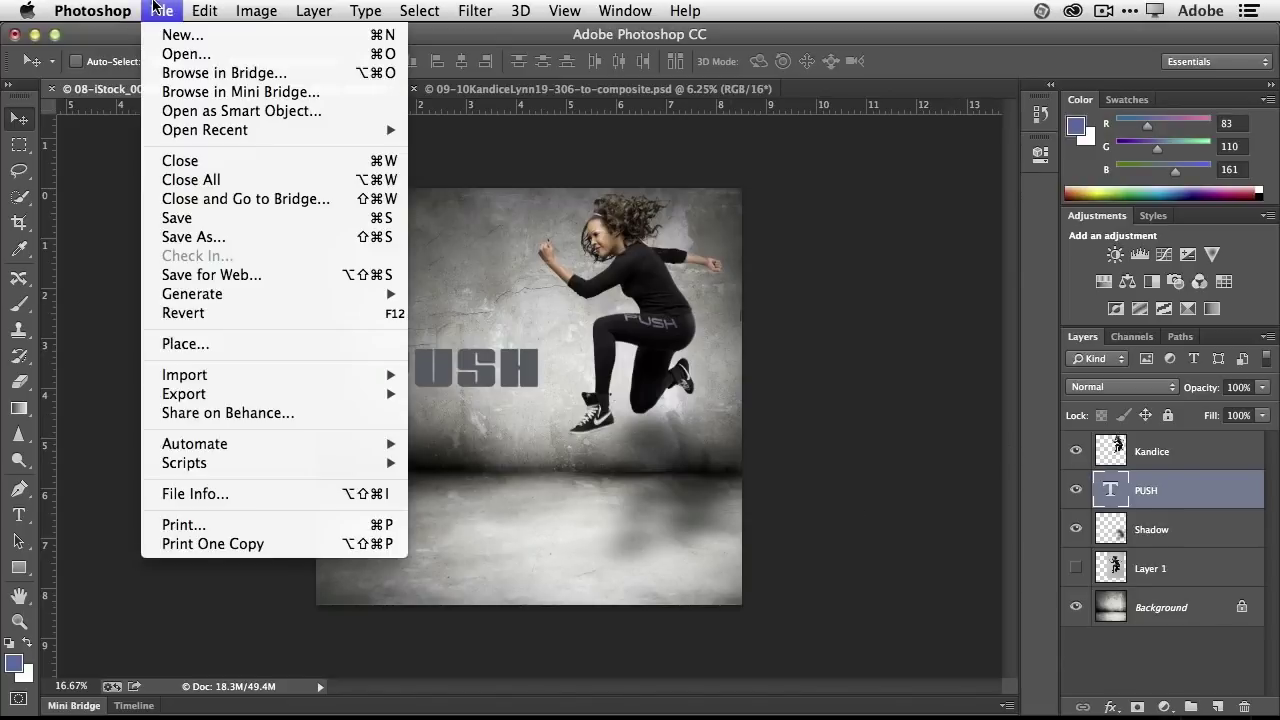
click(195, 237)
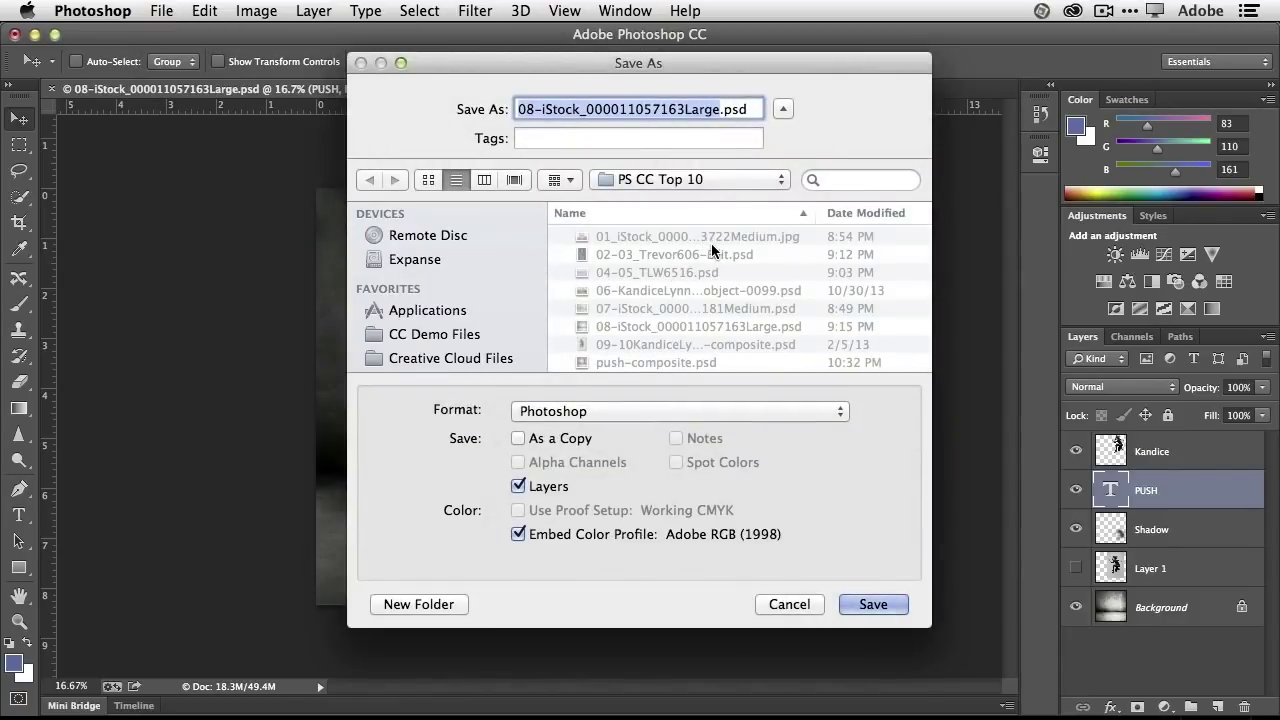
text(push)
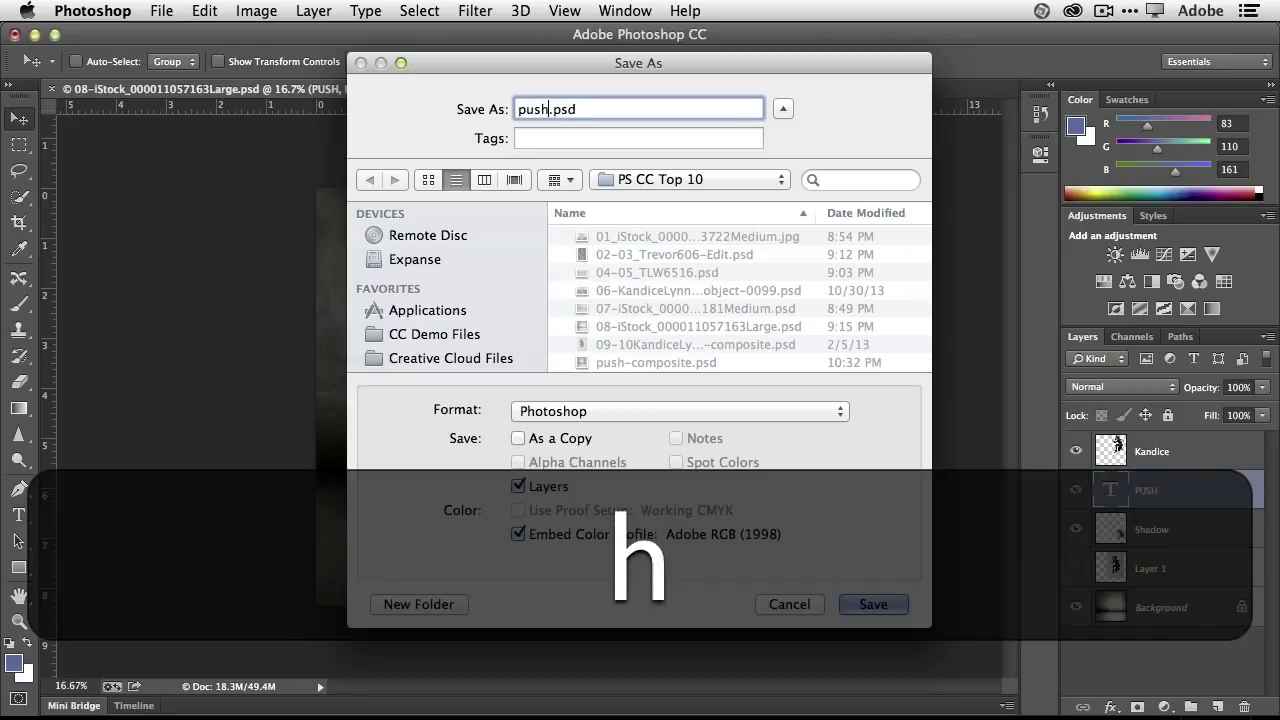
key(BackSpace)
key(BackSpace)
key(BackSpace)
key(BackSpace)
text(KL-pus)
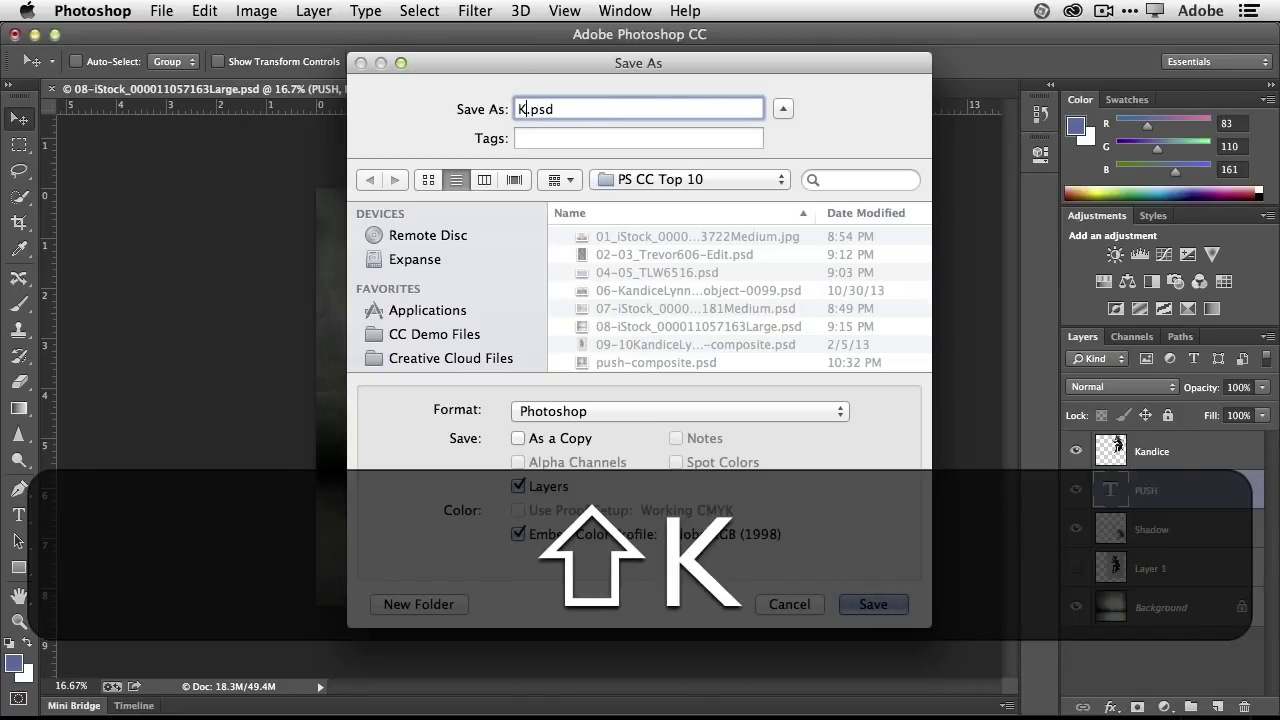
text(h comp)
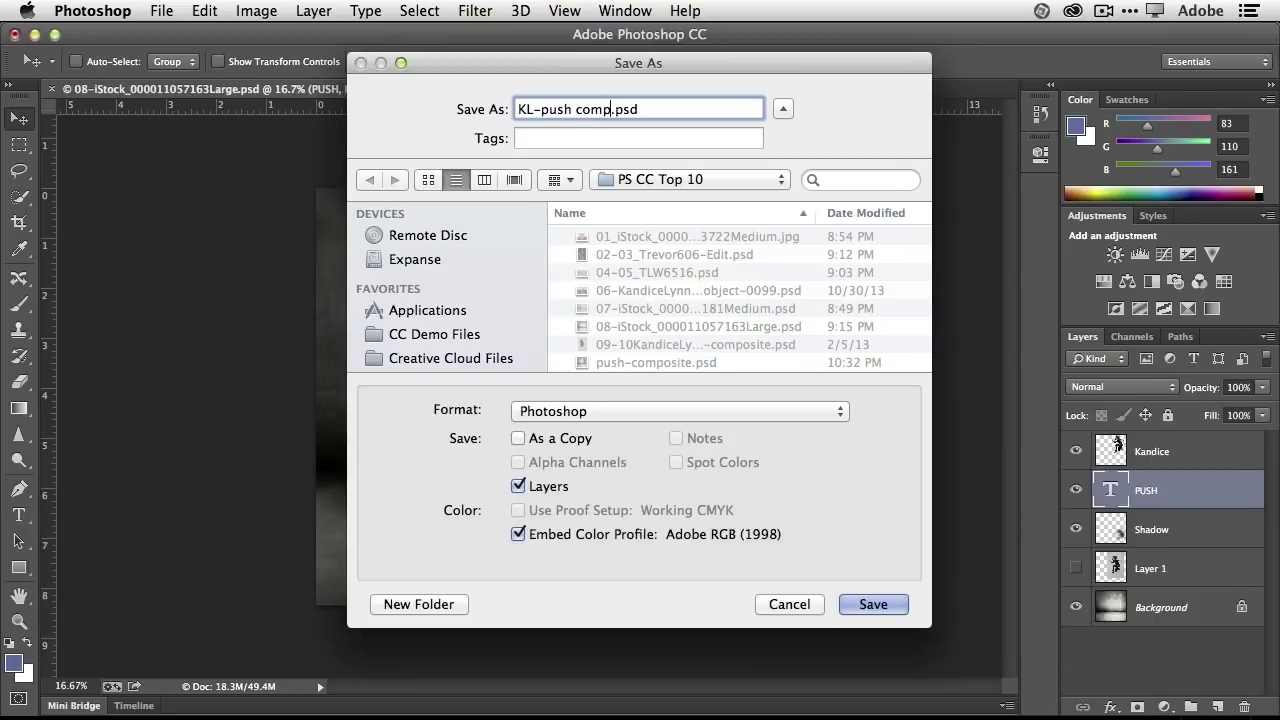
text(osite)
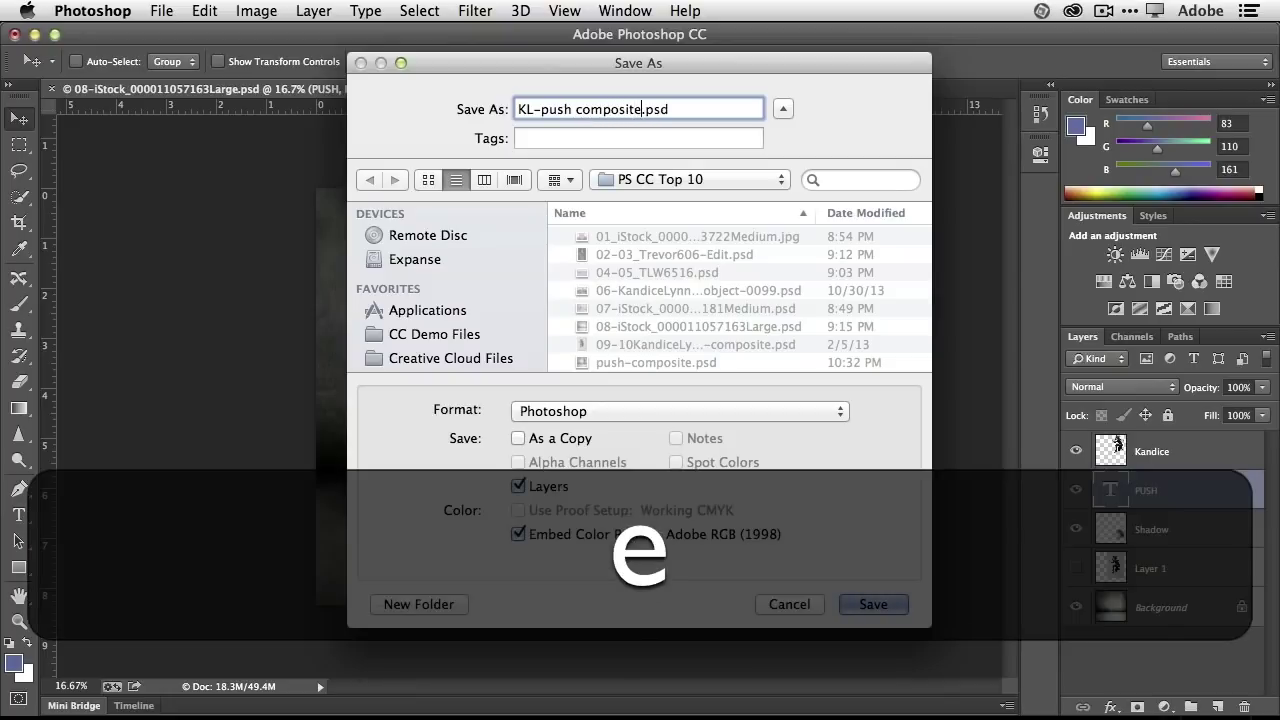
click(873, 604)
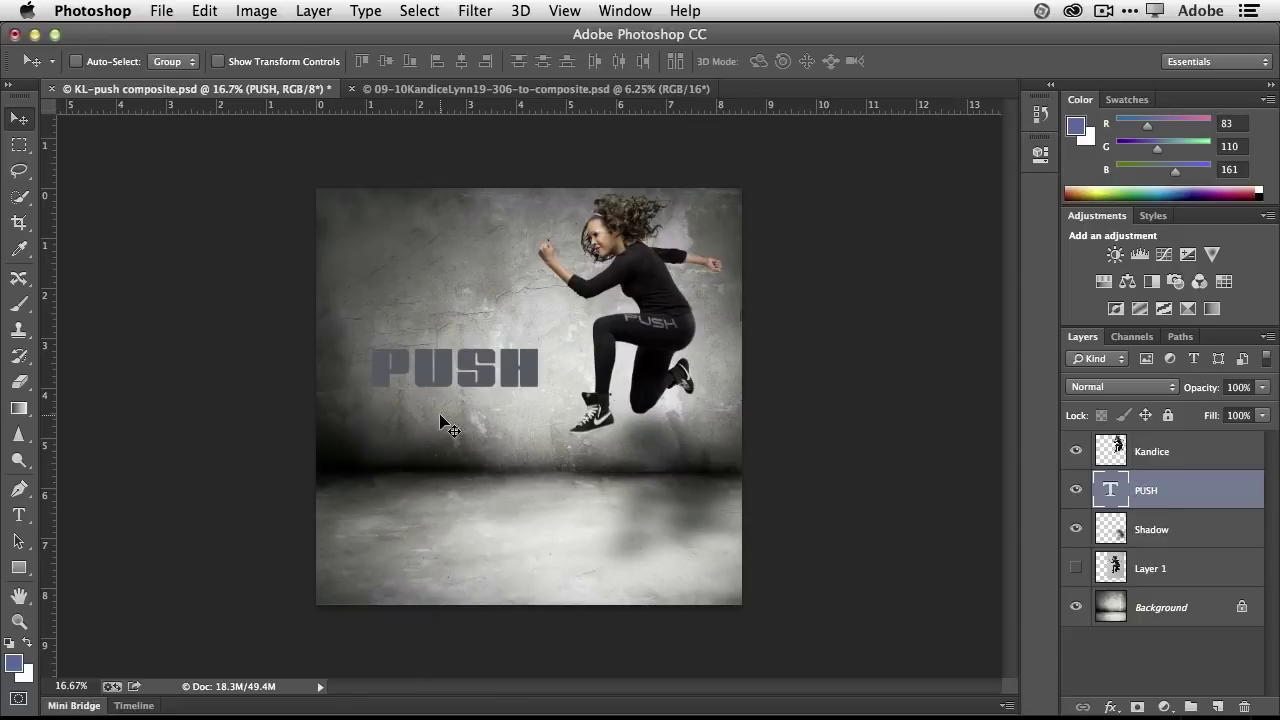
Step: Nudge the PUSH title slightly up and left on the wall, then open the File menu
drag(449, 380, 434, 352)
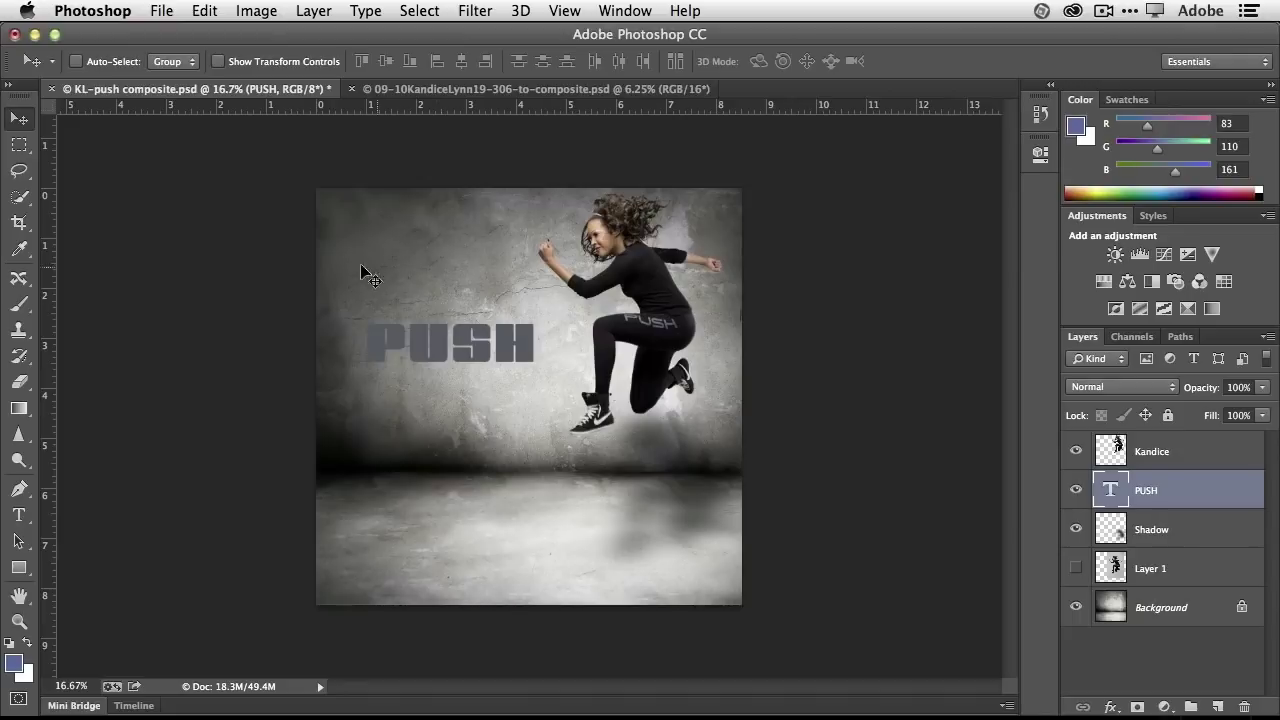
click(160, 12)
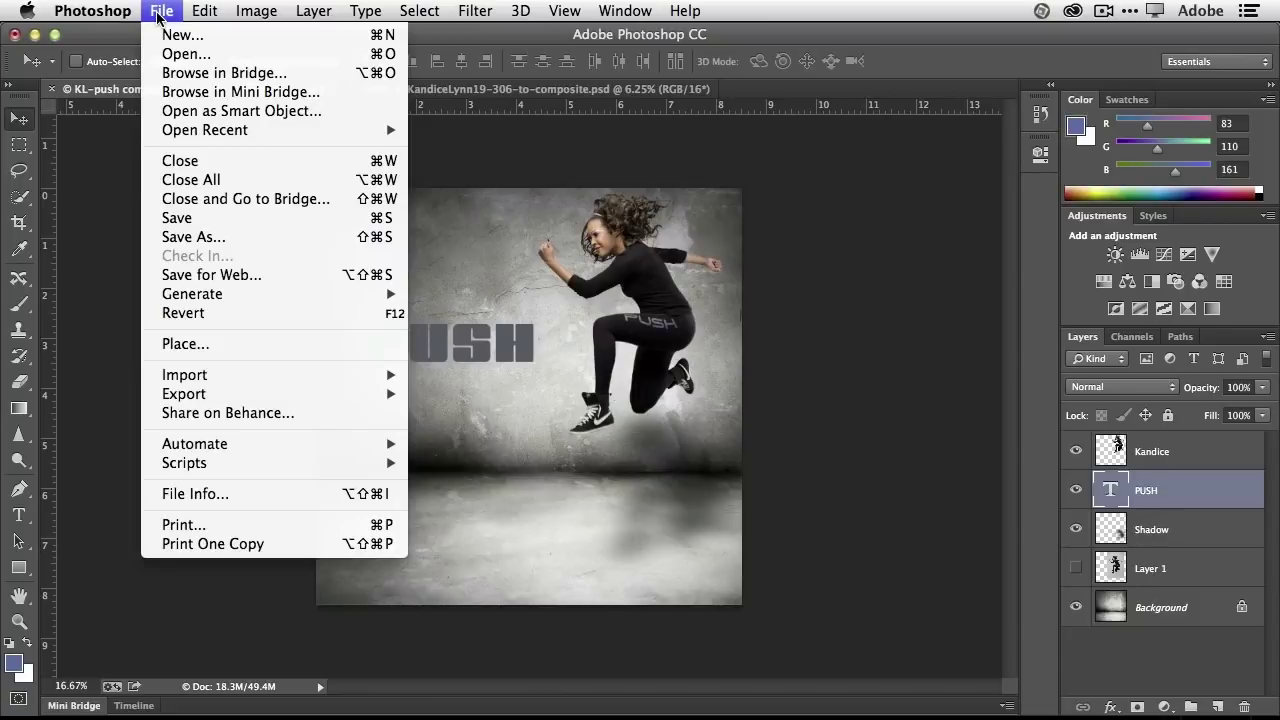
Step: In Save for Web, resize the export to 800 × 783 px at JPEG High (quality 60) and save
click(218, 280)
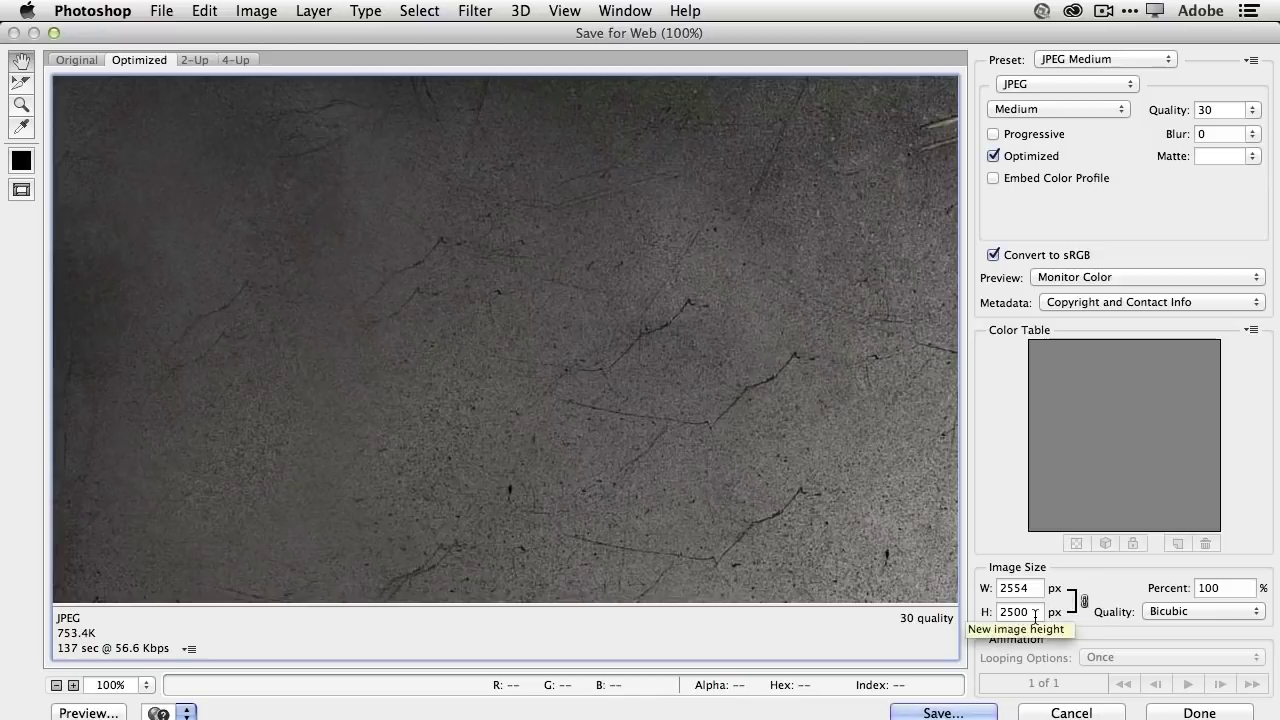
click(996, 588)
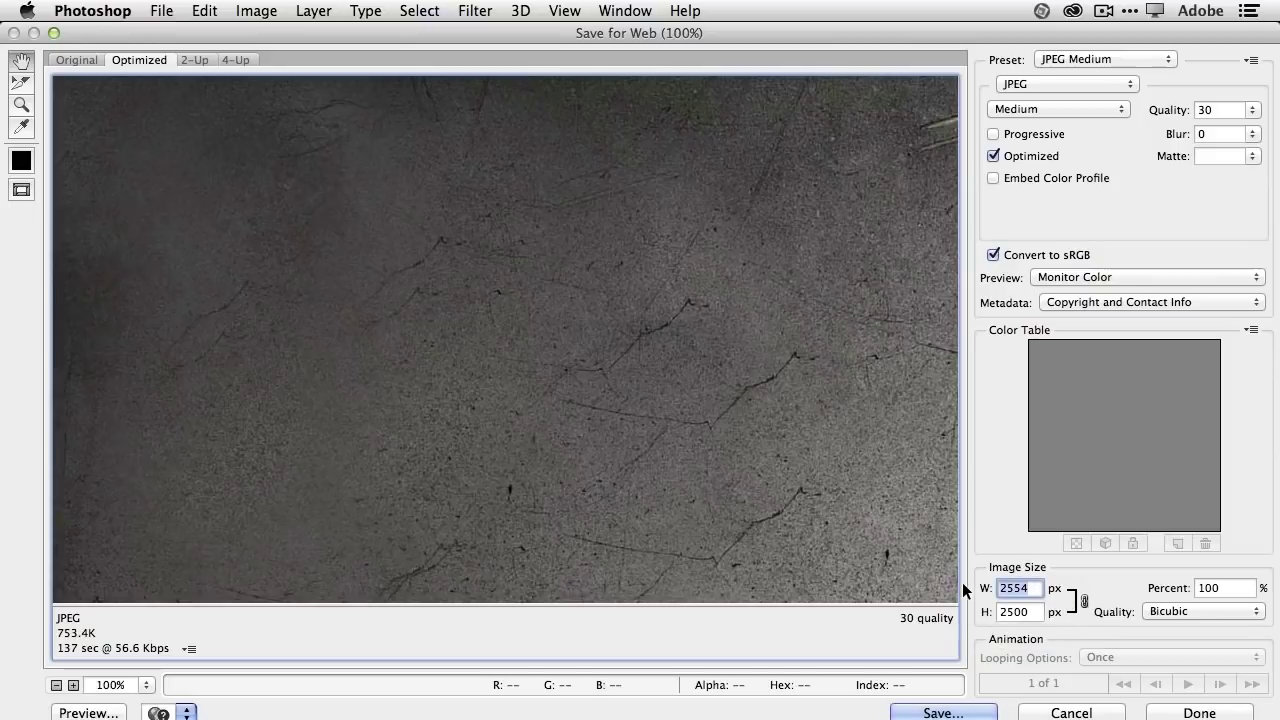
text(800)
key(Tab)
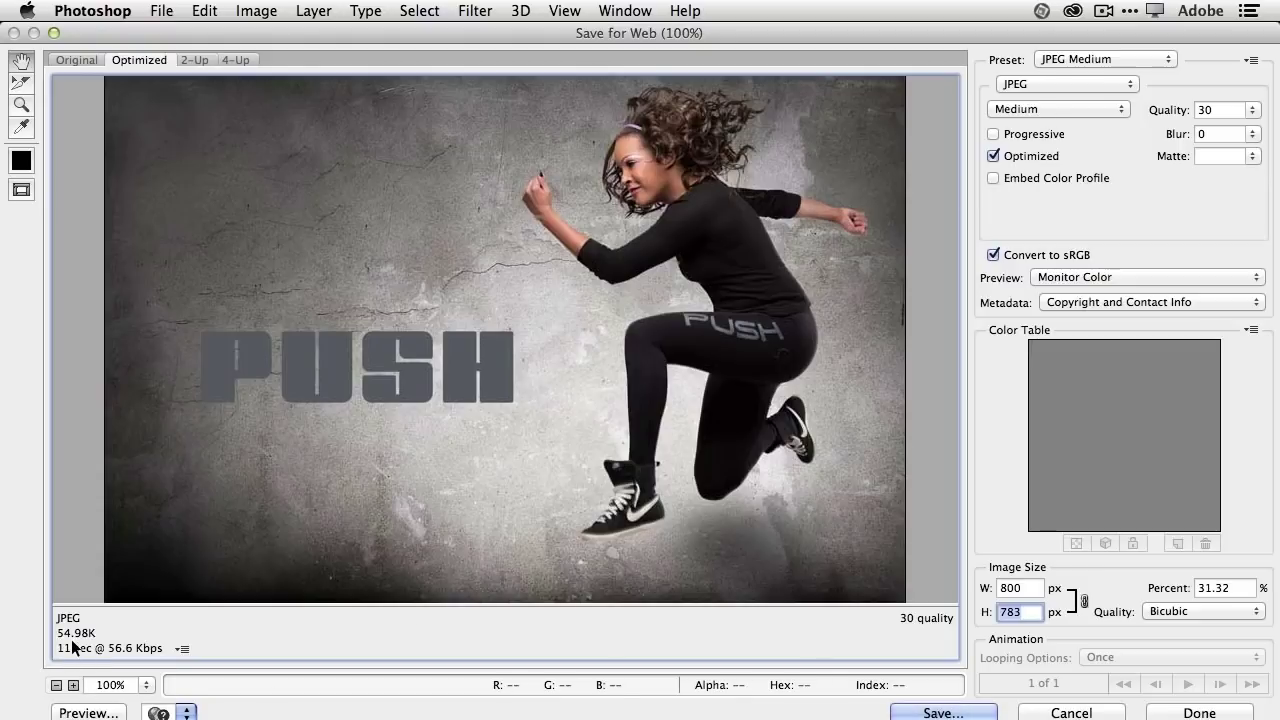
click(1047, 110)
click(1046, 126)
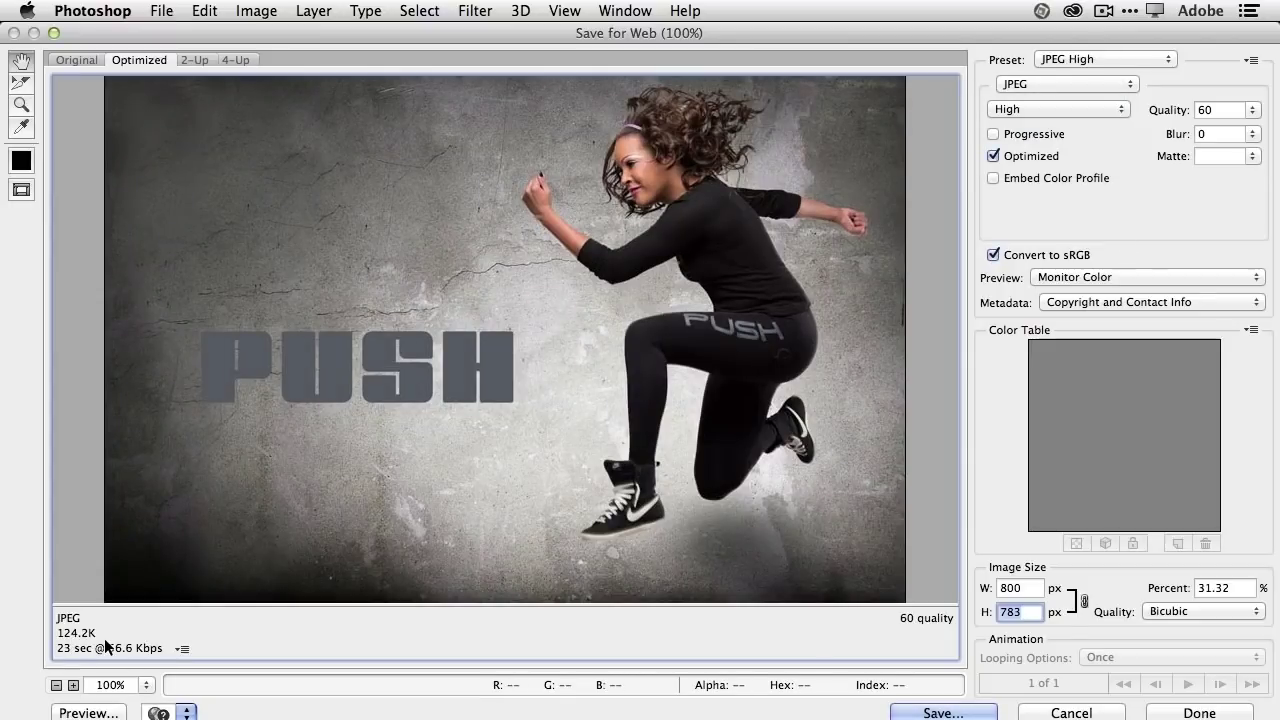
click(942, 712)
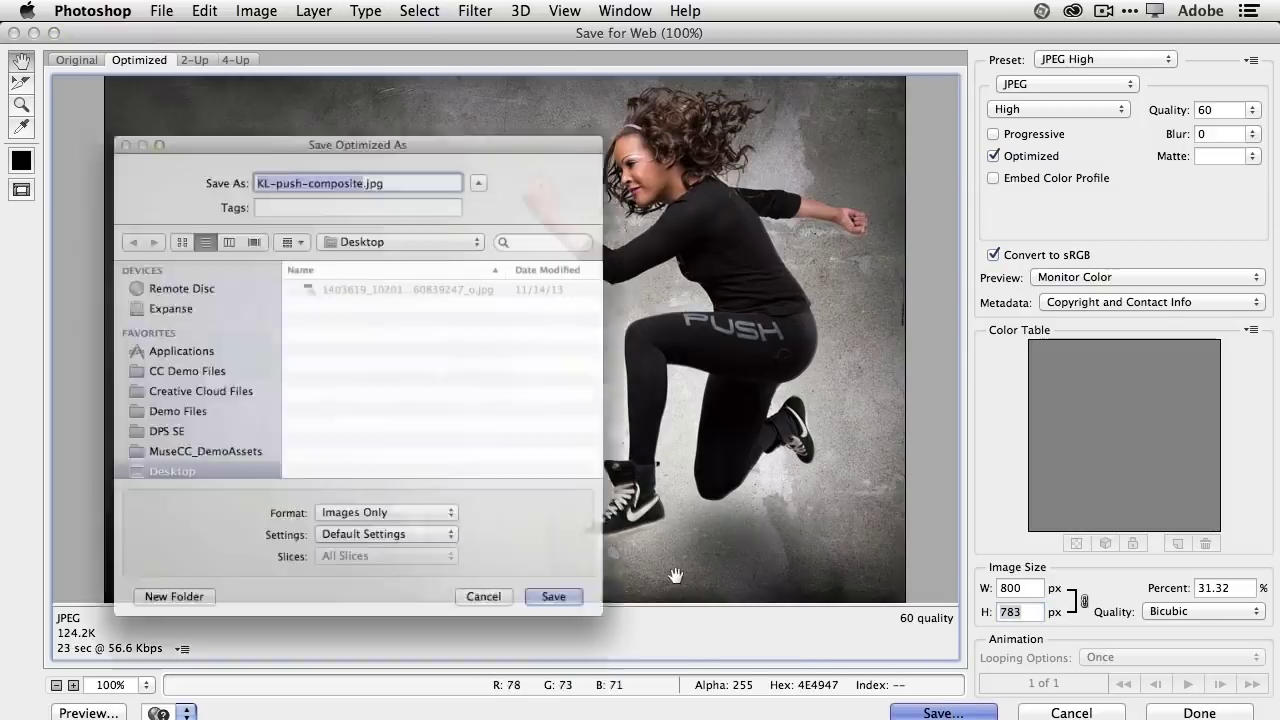